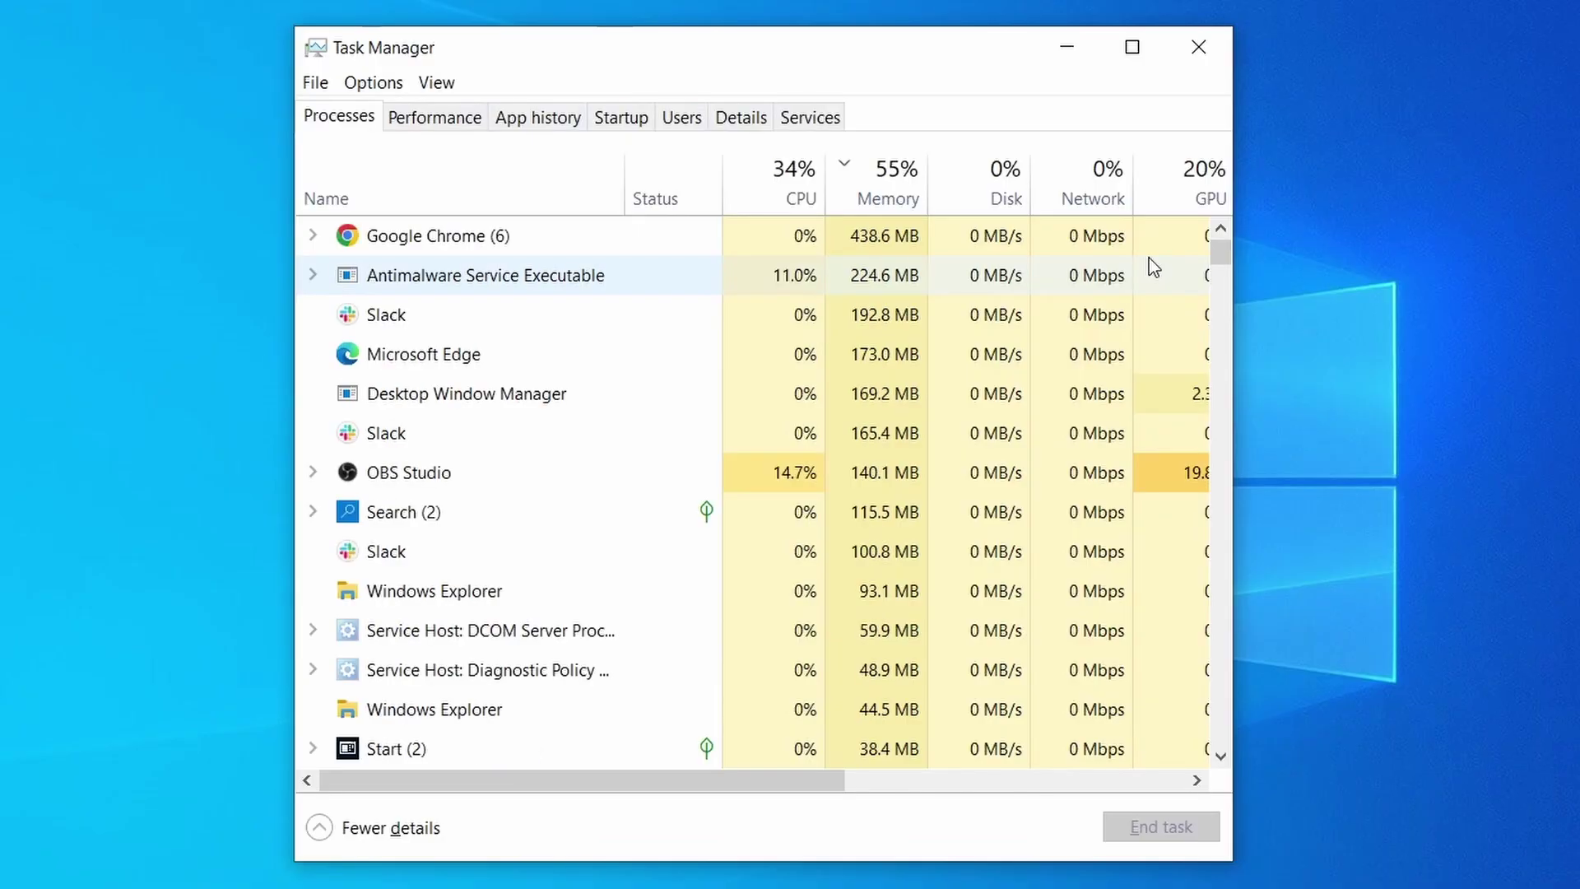
Step: Sort the running processes by CPU usage and by memory usage
{"action": "left_click", "coordinate": [765, 191]}
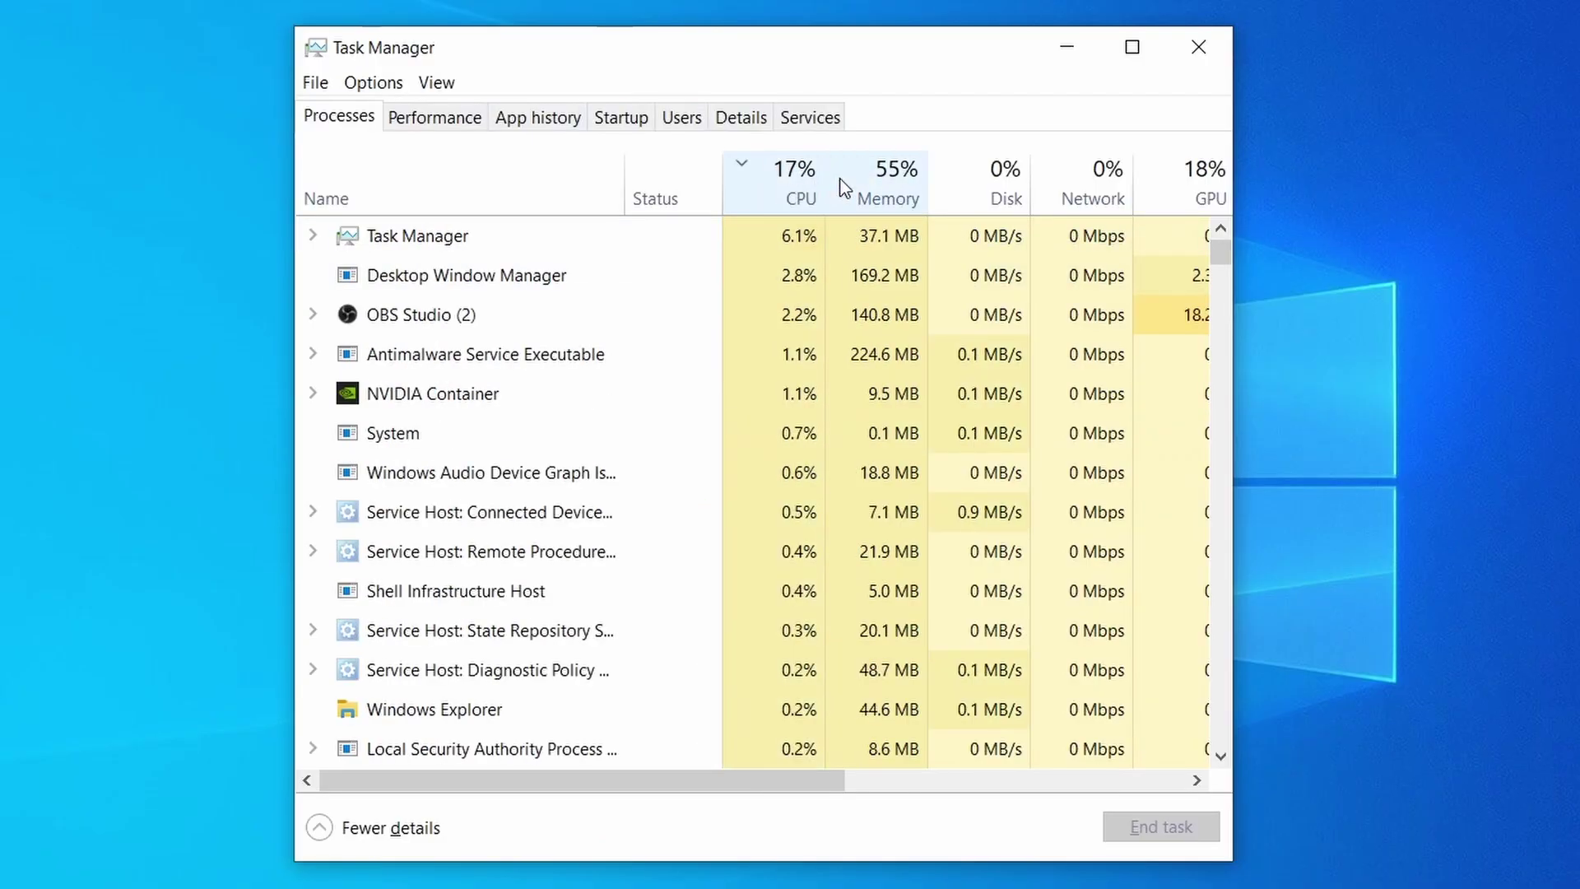
{"action": "left_click", "coordinate": [897, 177]}
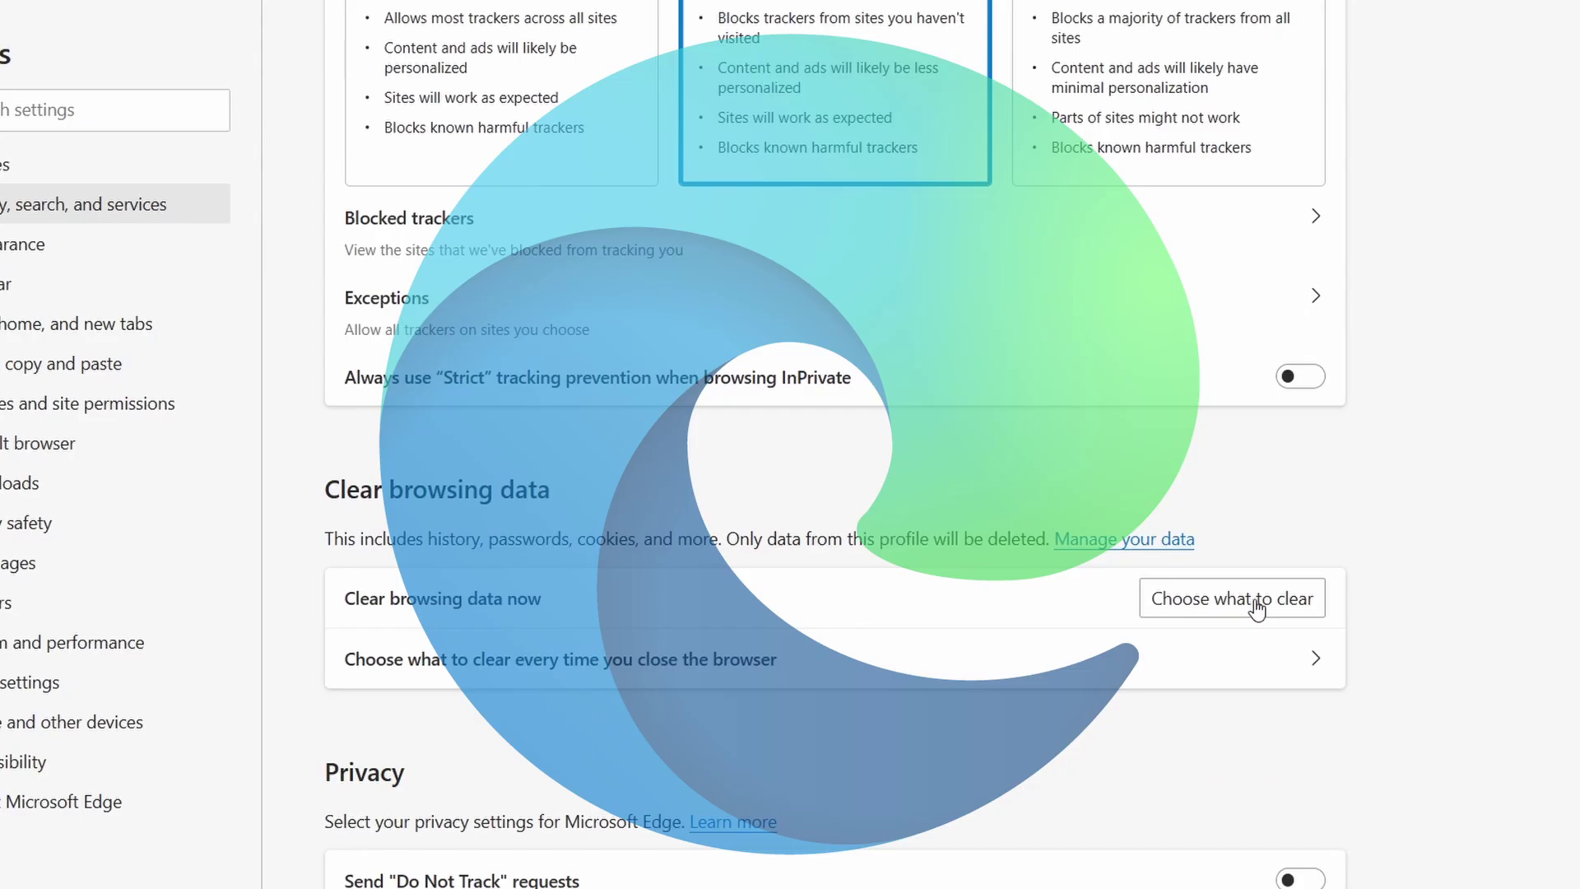
Step: Switch to Microsoft Edge's privacy settings and open the choice of browsing data to clear
{"action": "left_click", "coordinate": [1266, 600]}
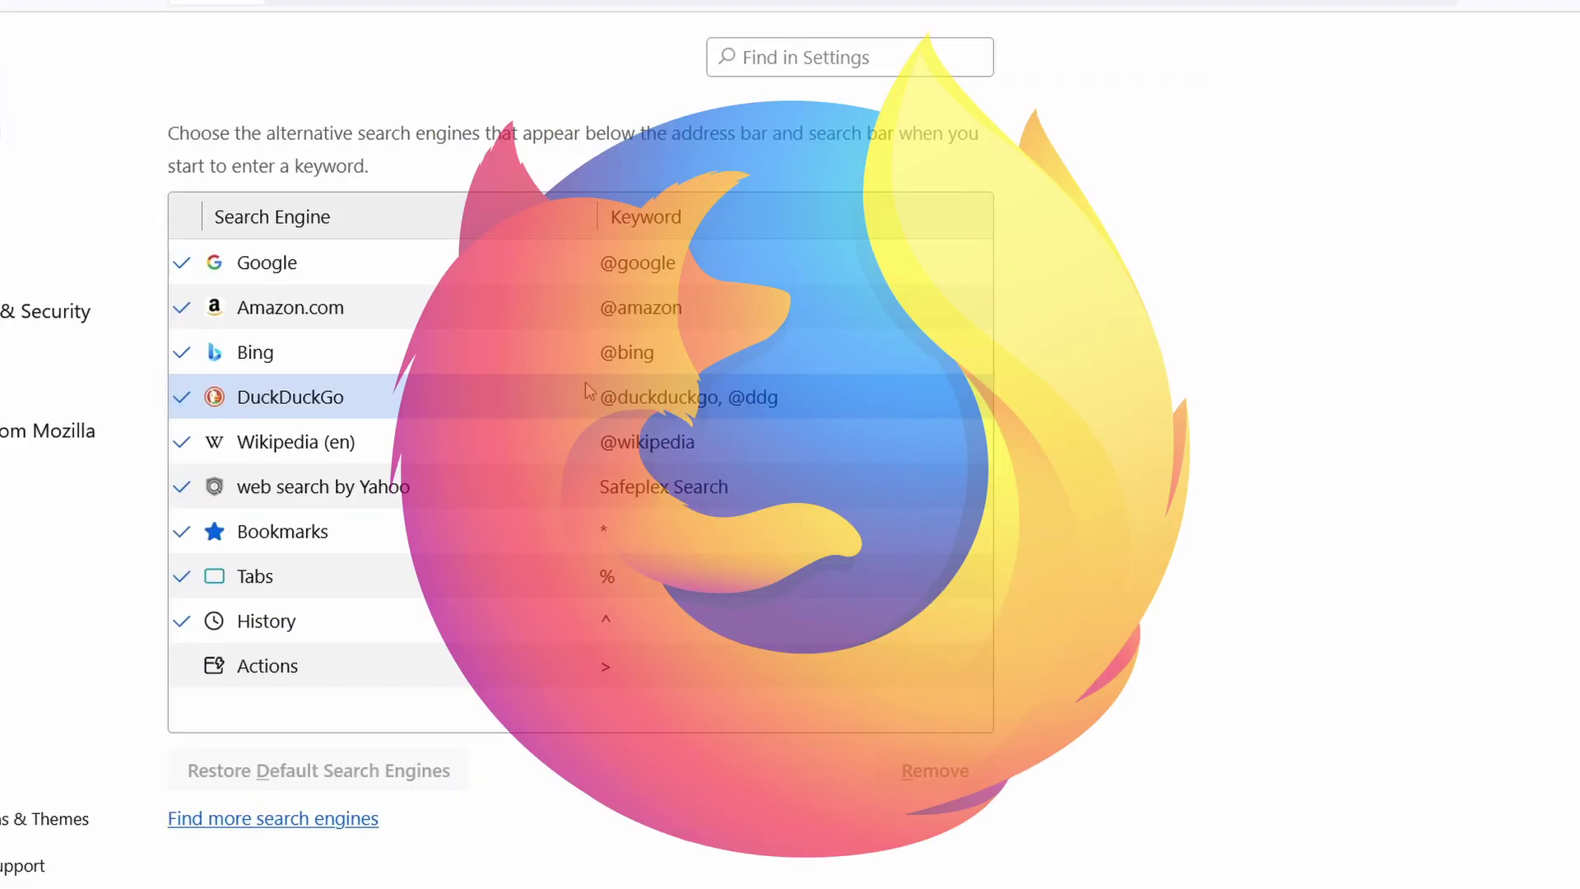
Step: Switch to Firefox's settings and examine the entries in the list of alternative search engines
{"action": "left_click", "coordinate": [450, 362]}
{"action": "left_click", "coordinate": [446, 398]}
{"action": "left_click", "coordinate": [447, 443]}
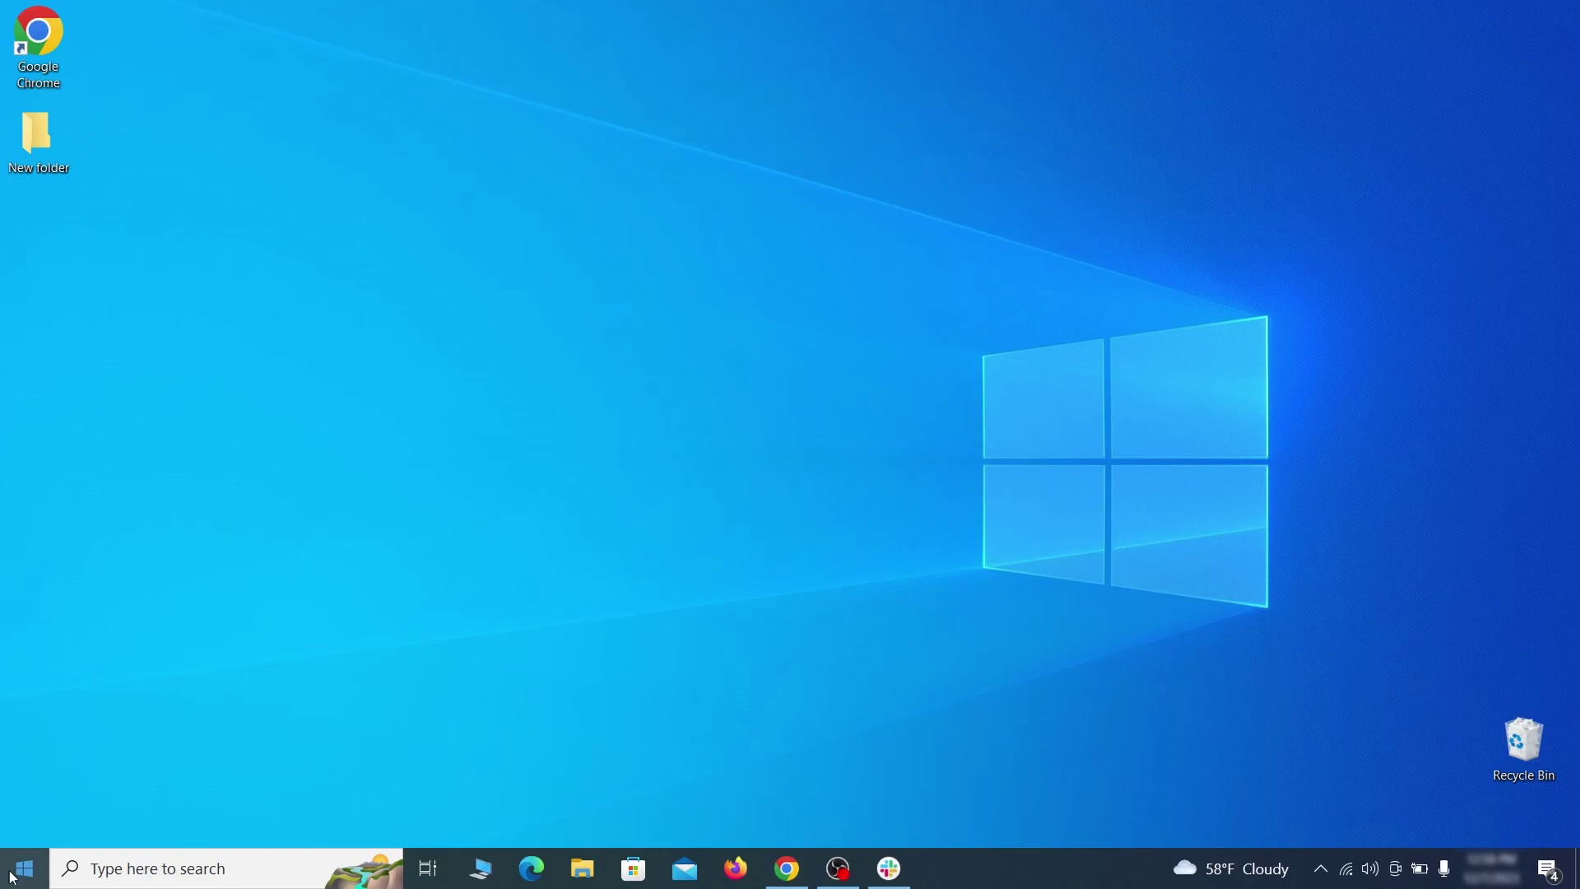
Step: Restart the Windows 10 PC into Advanced startup from the Recovery page of the Update & Security settings
{"action": "left_click", "coordinate": [14, 873]}
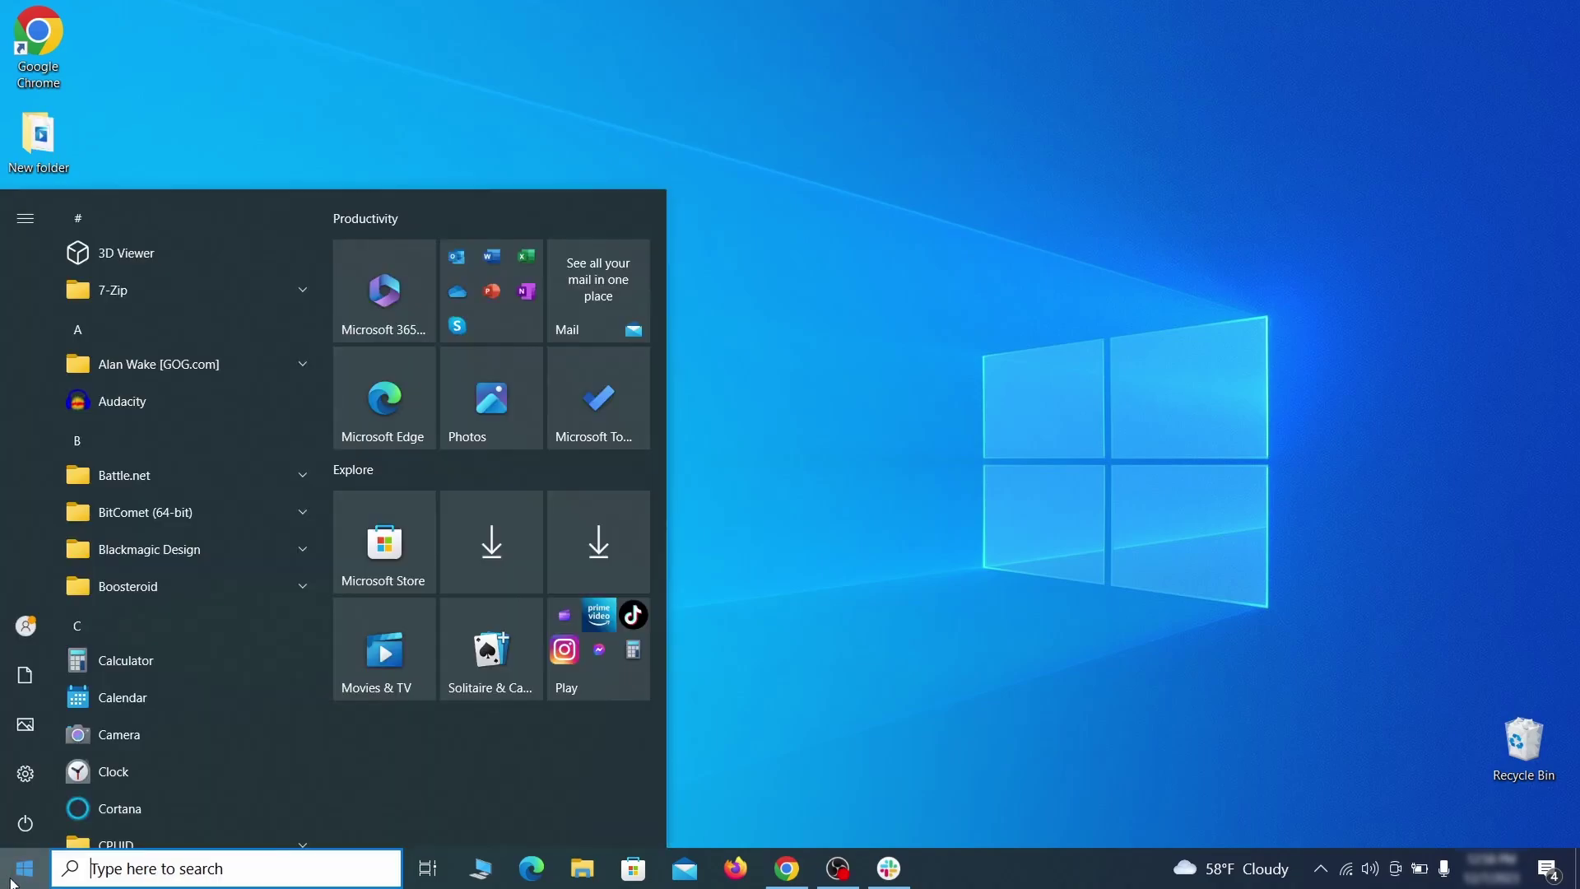
{"action": "left_click", "coordinate": [27, 774]}
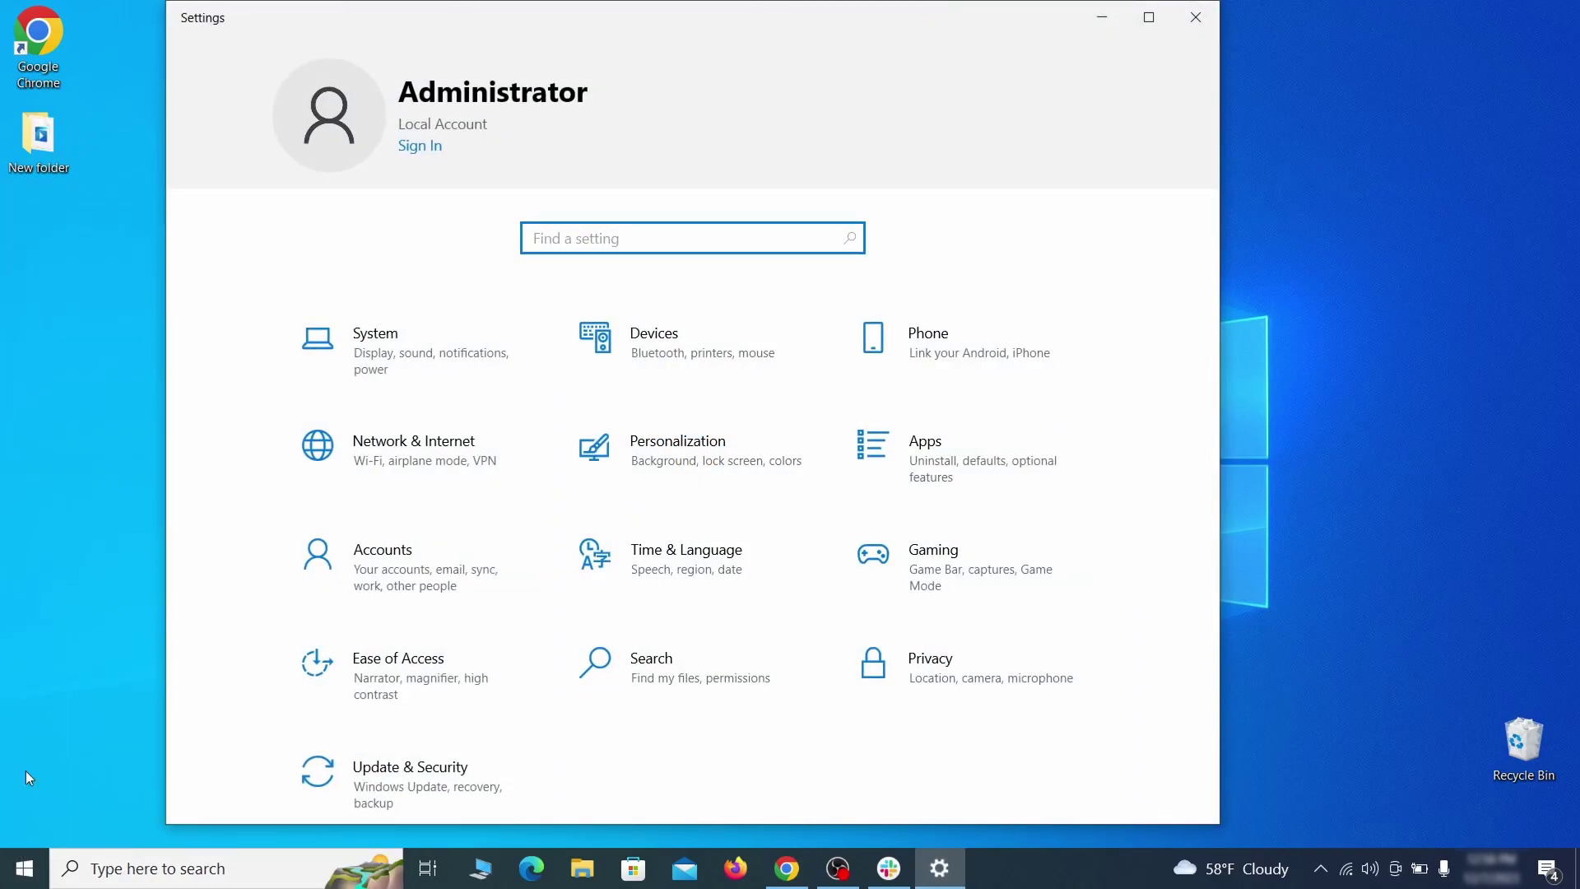
{"action": "left_click", "coordinate": [476, 776]}
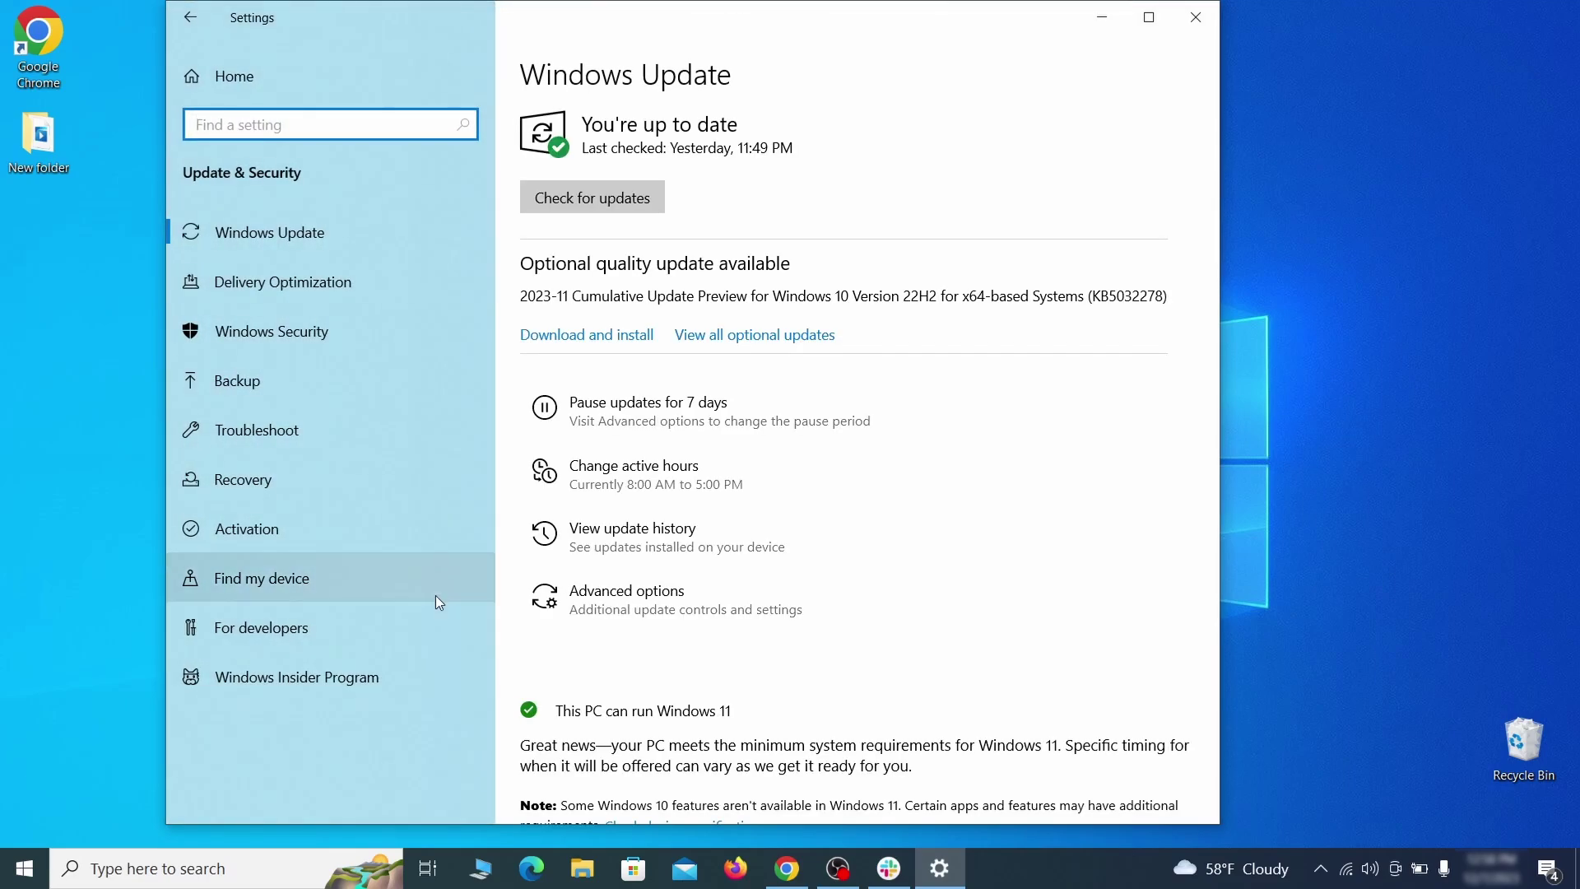
{"action": "left_click", "coordinate": [382, 480]}
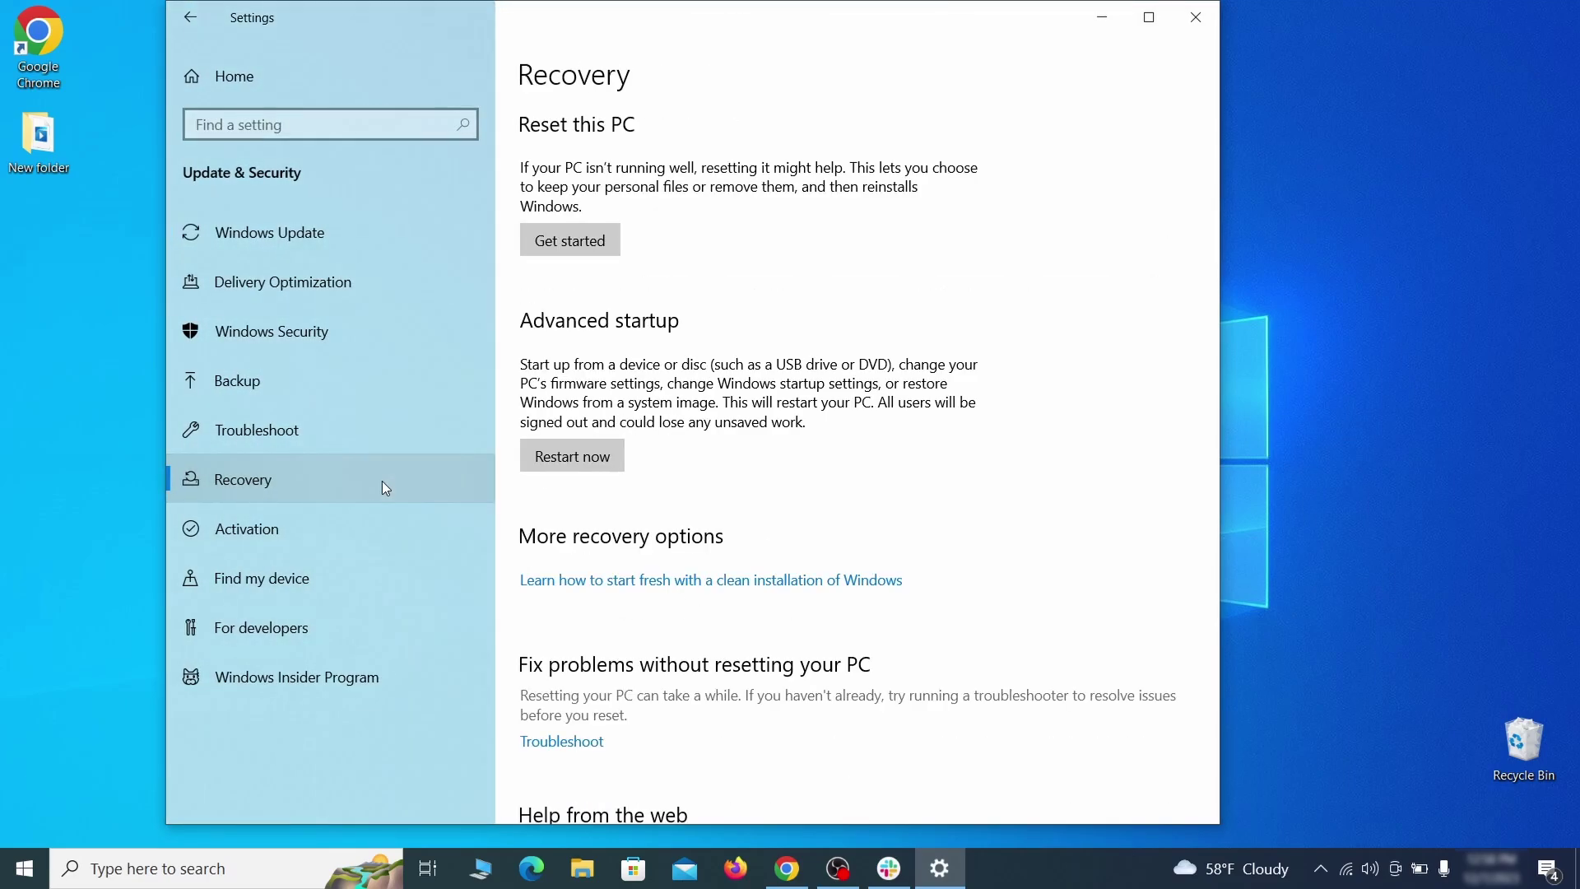
{"action": "left_click", "coordinate": [619, 474]}
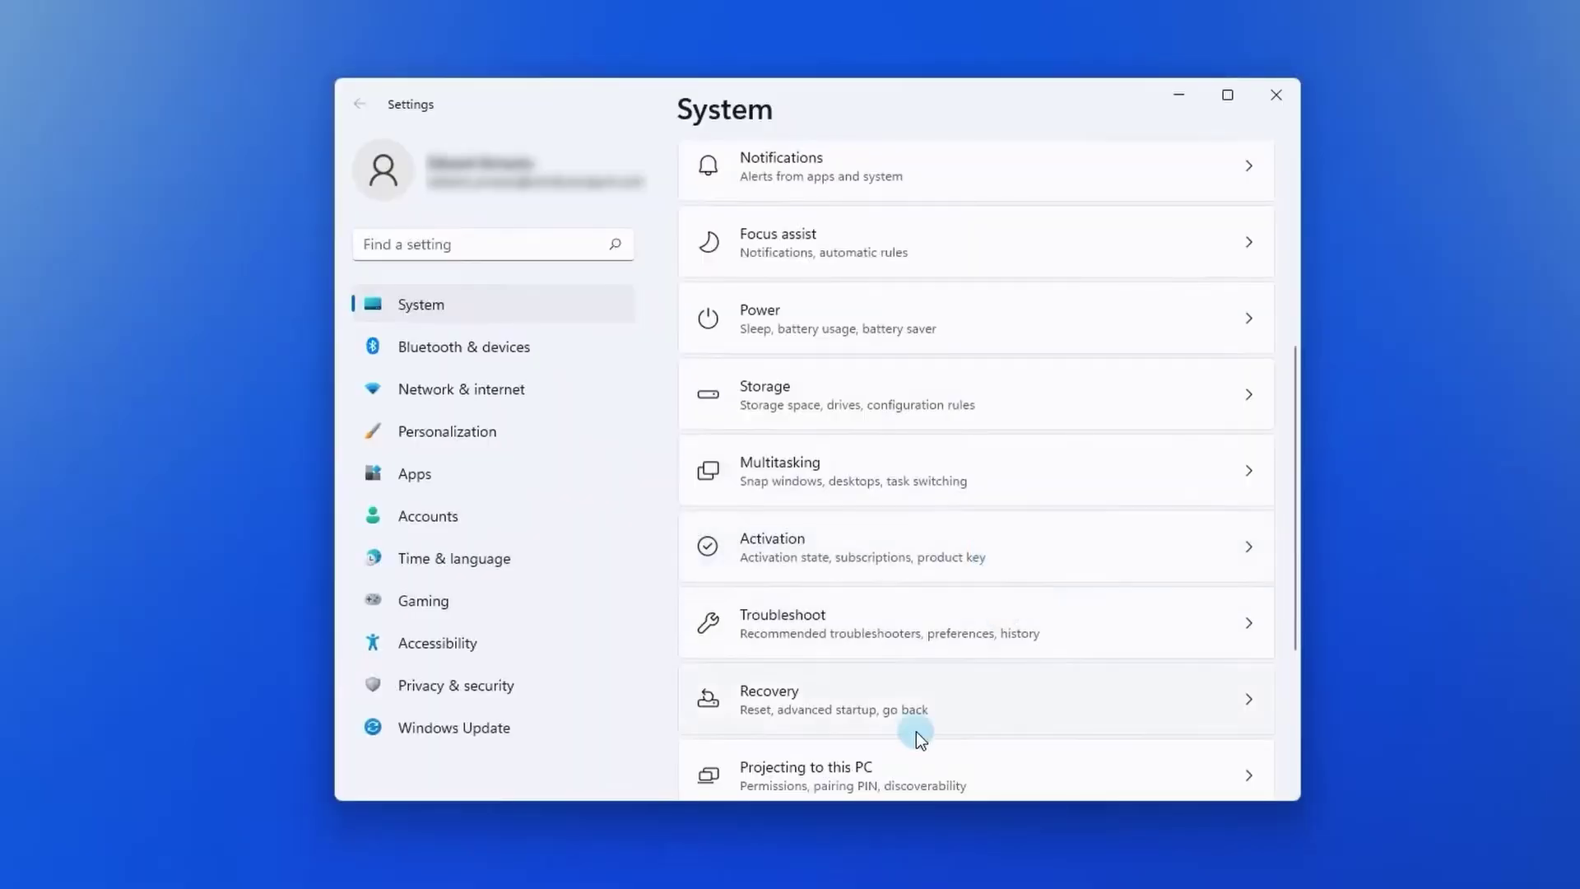
Step: On Windows 11, restart into Advanced startup from the Recovery page of the System settings
{"action": "left_click", "coordinate": [894, 699]}
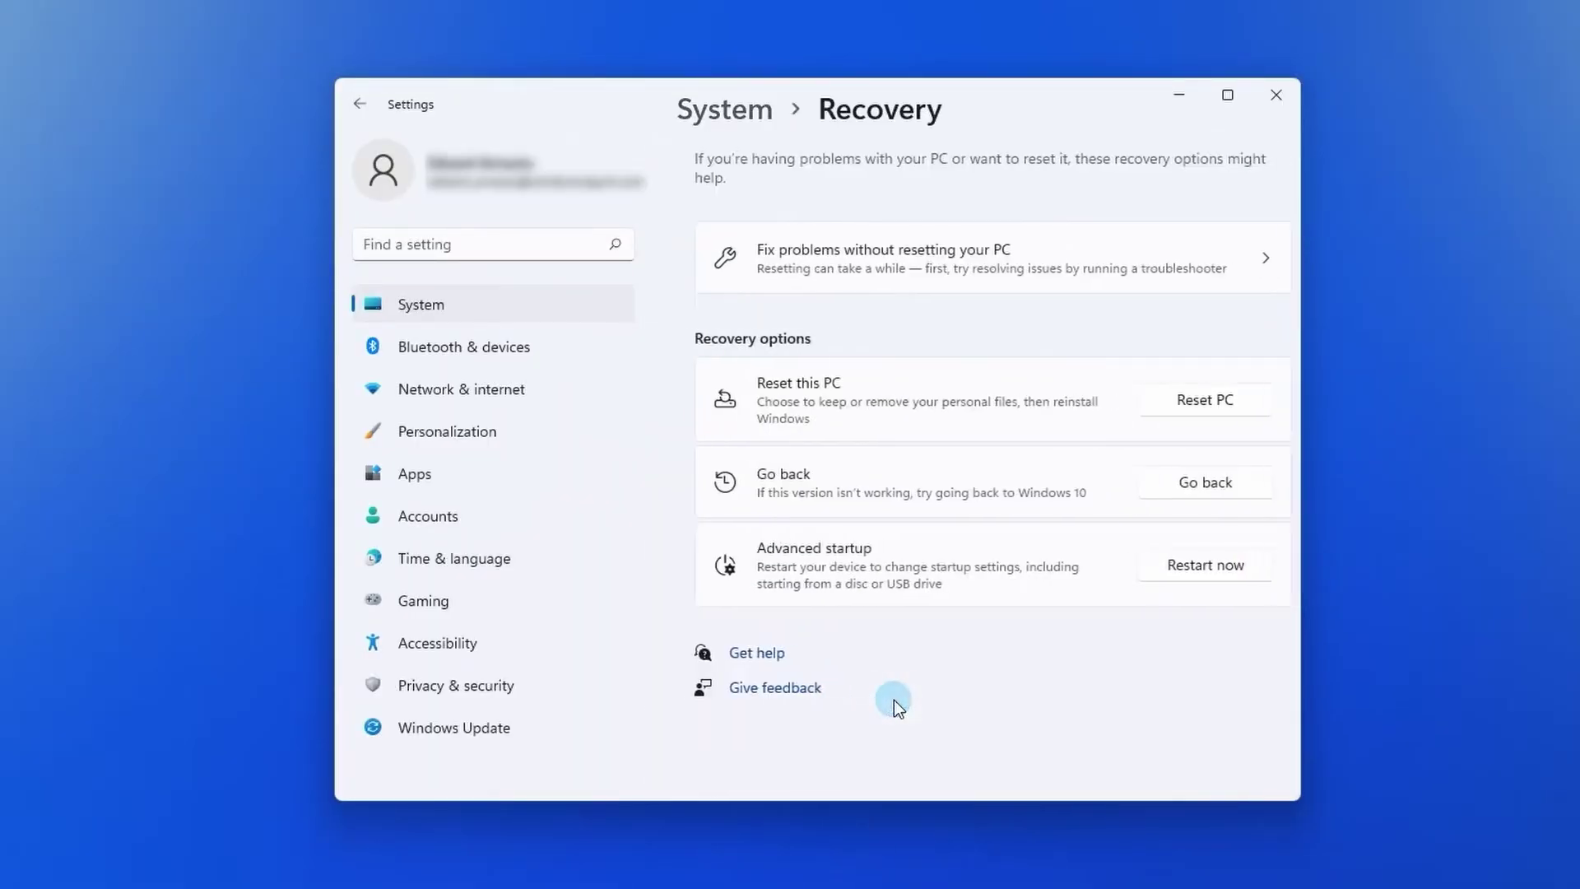
{"action": "left_click", "coordinate": [1169, 573]}
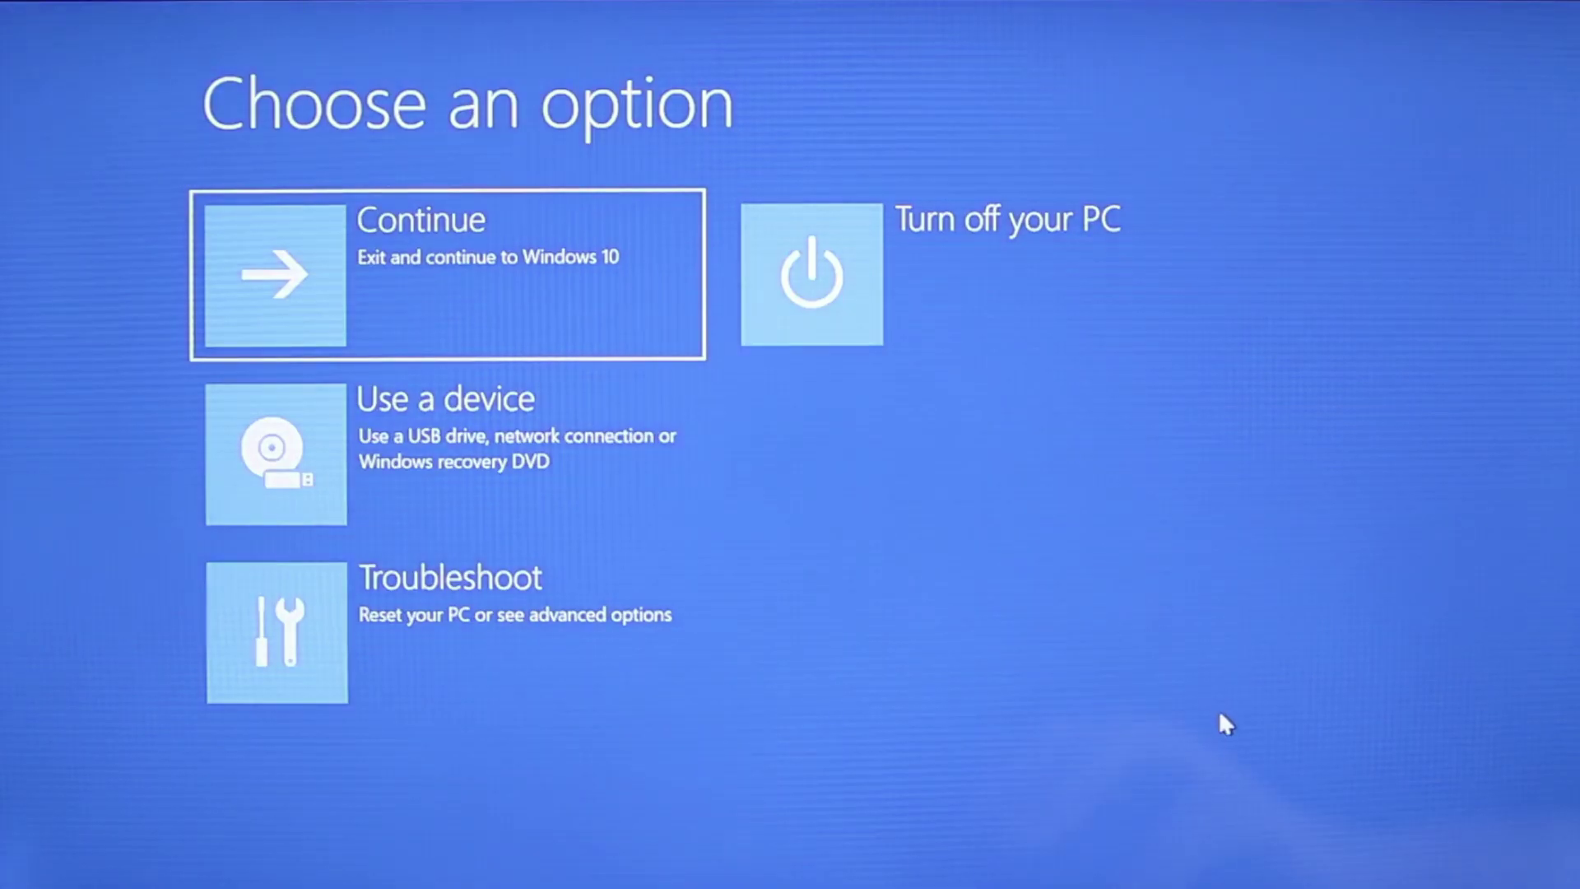
Step: In the recovery environment, reach Start-up Settings through the advanced troubleshooting options and restart the PC to change the Windows start-up options
{"action": "left_click", "coordinate": [491, 655]}
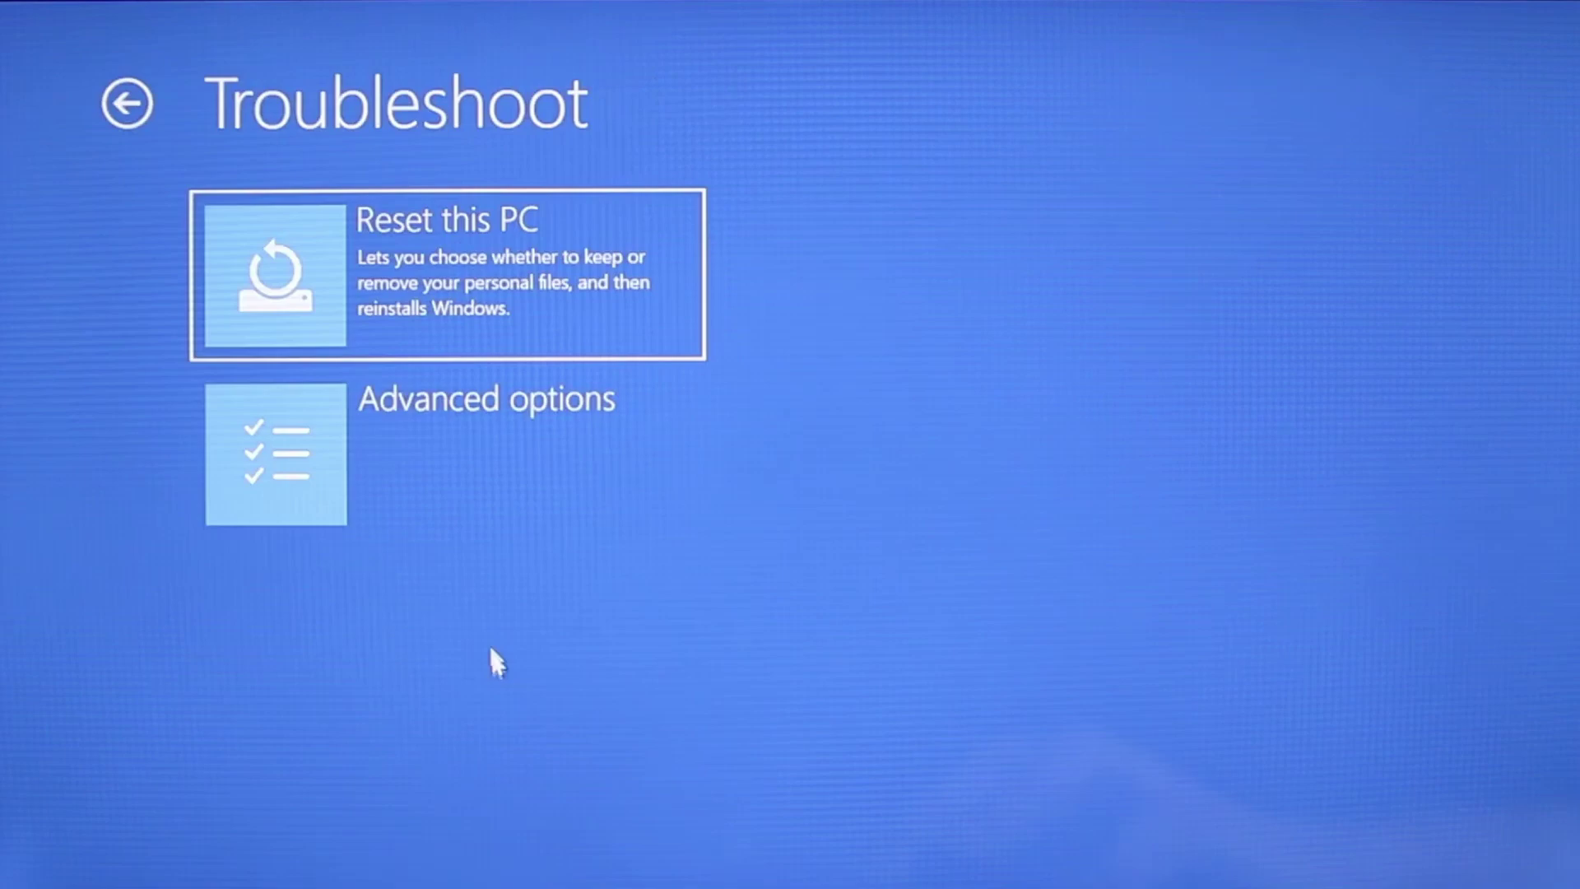
{"action": "left_click", "coordinate": [497, 461]}
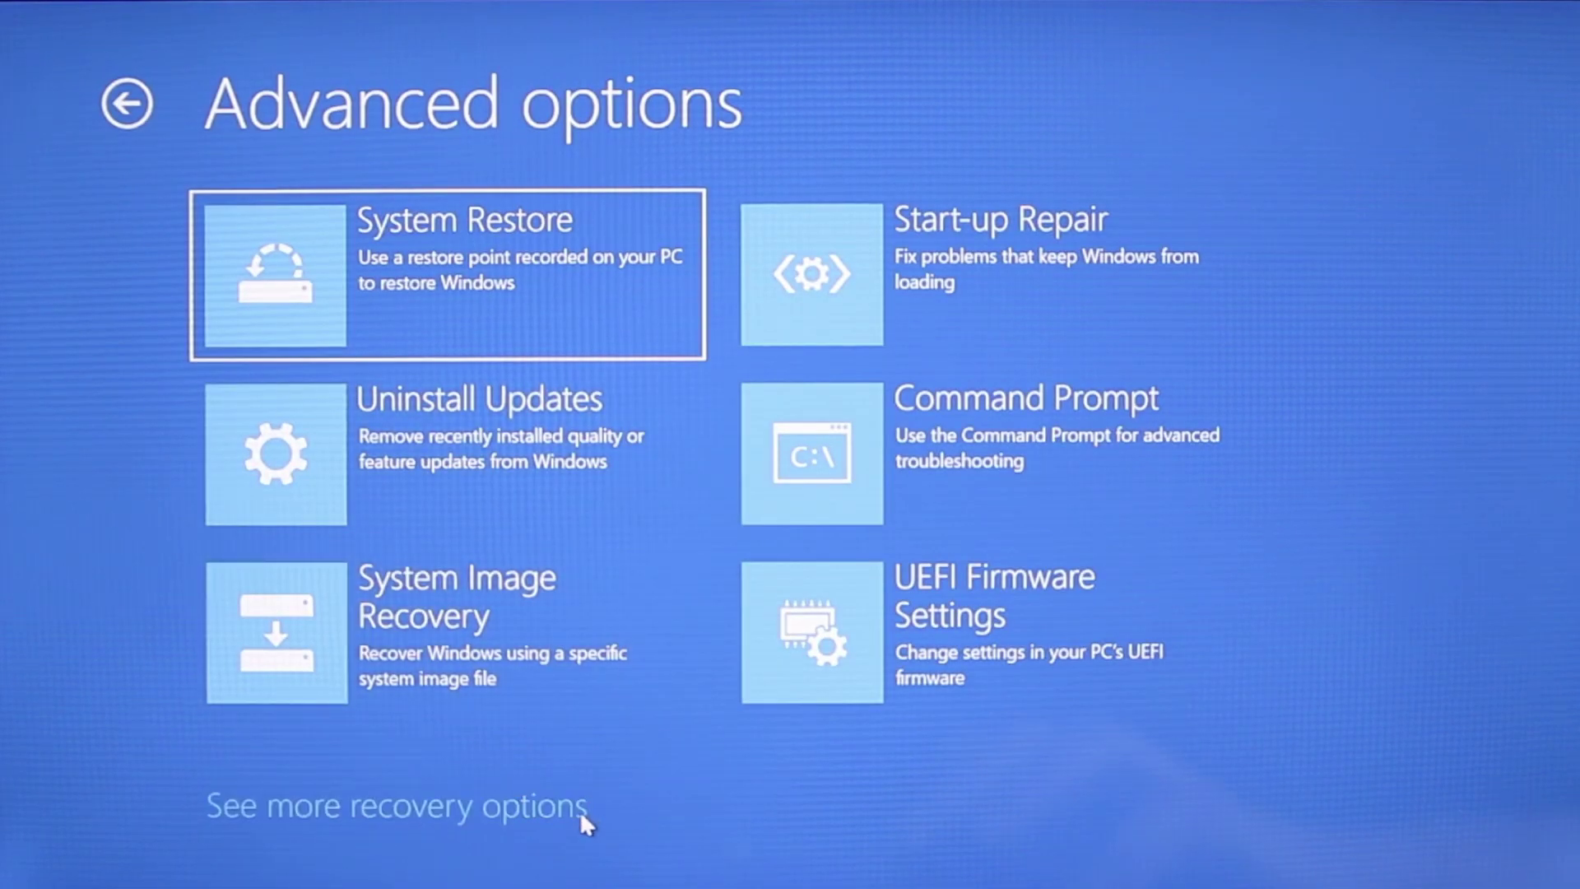
{"action": "left_click", "coordinate": [579, 810]}
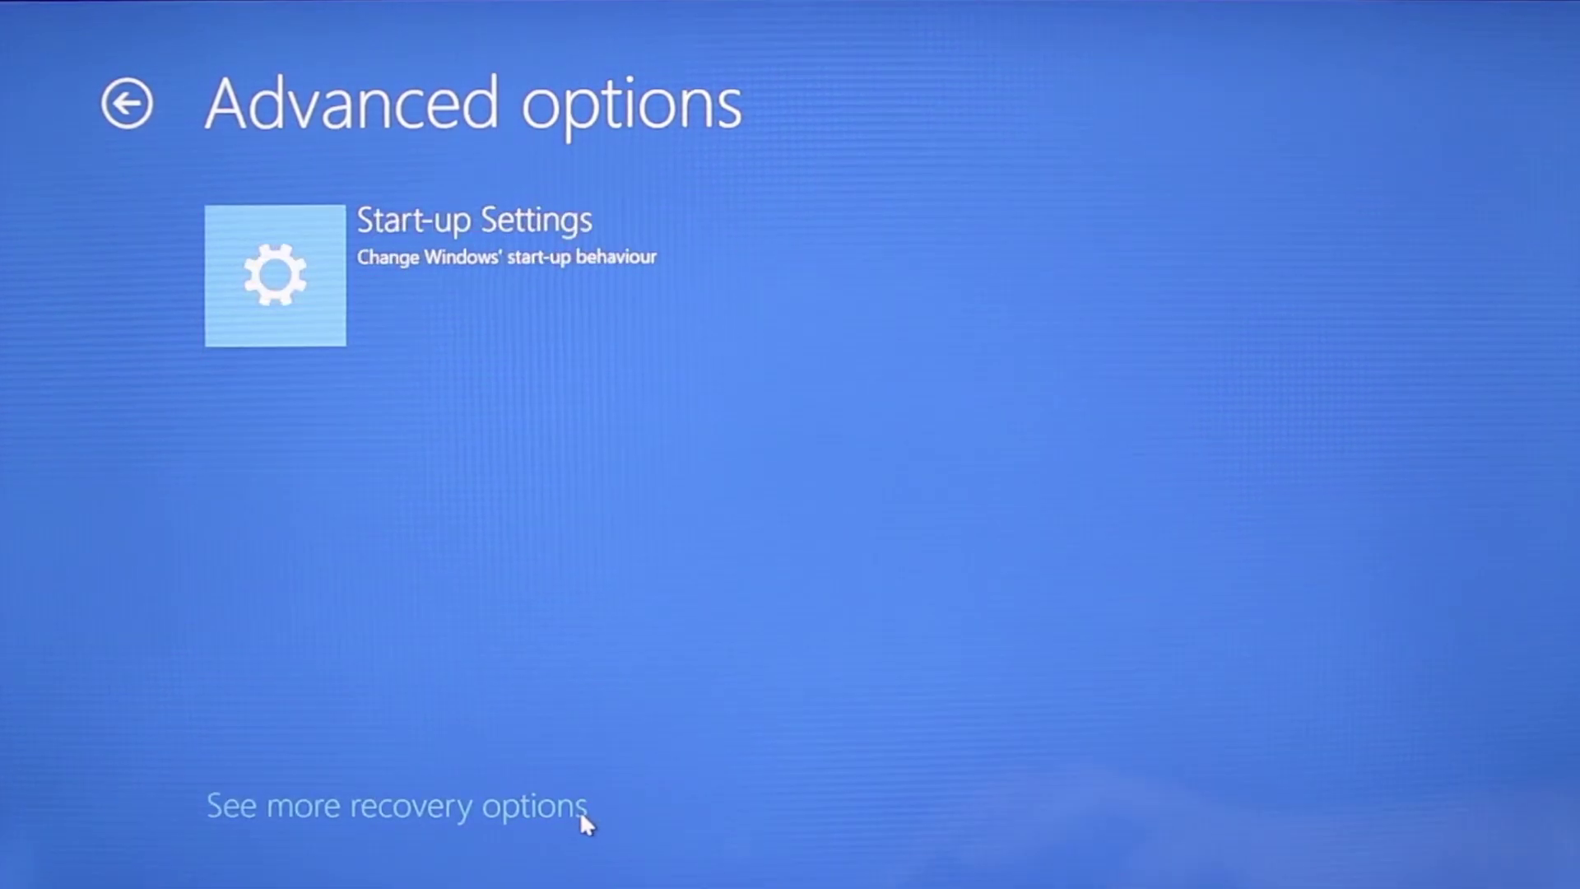
{"action": "left_click", "coordinate": [427, 255]}
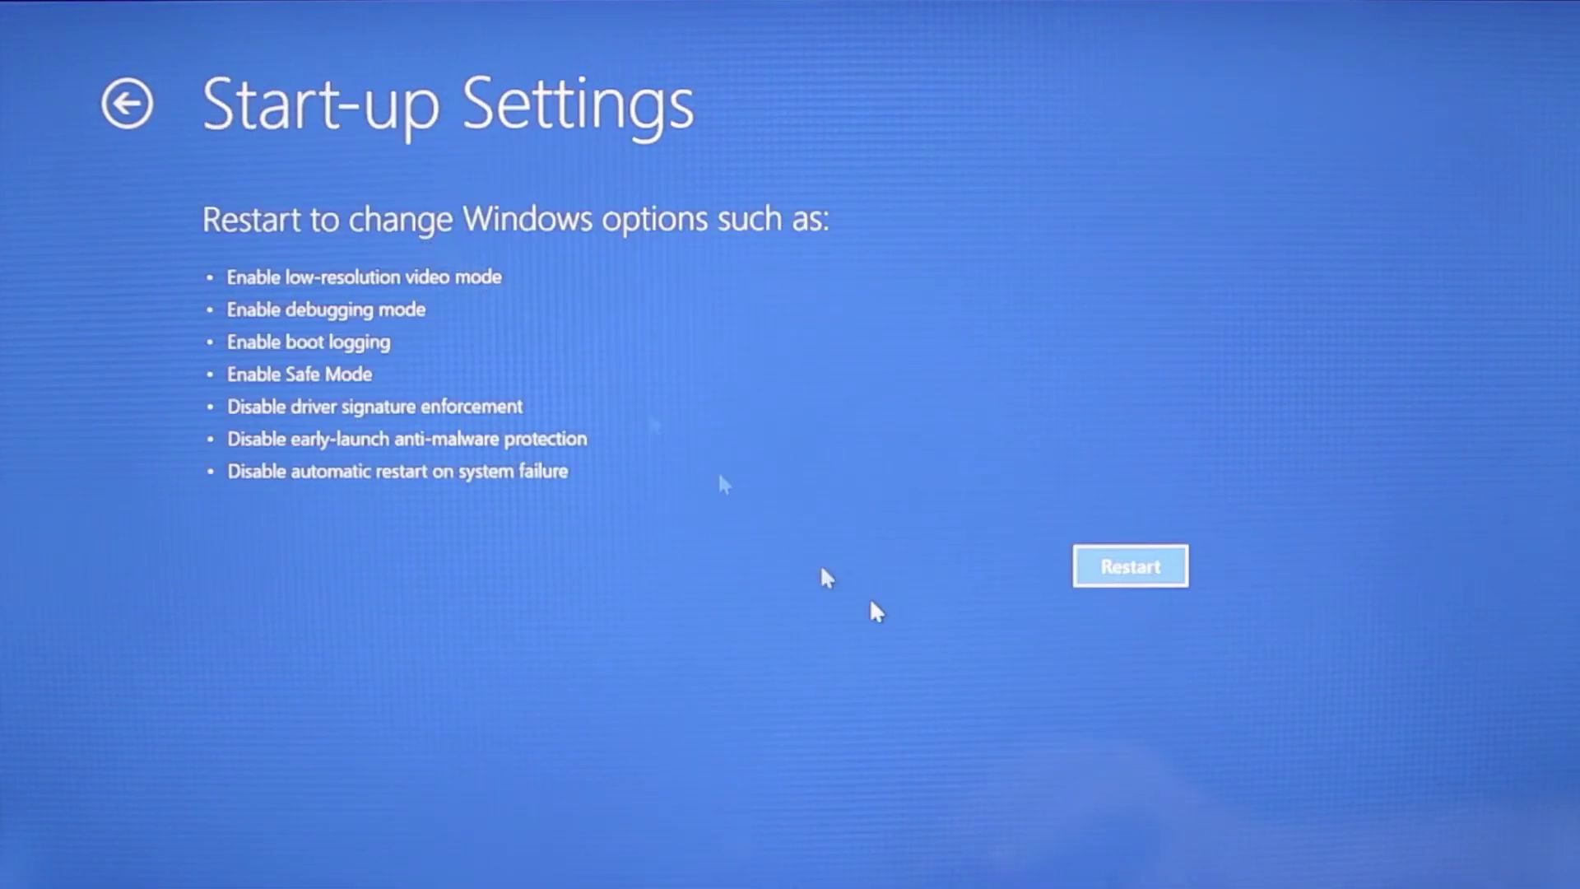
{"action": "left_click", "coordinate": [1111, 568]}
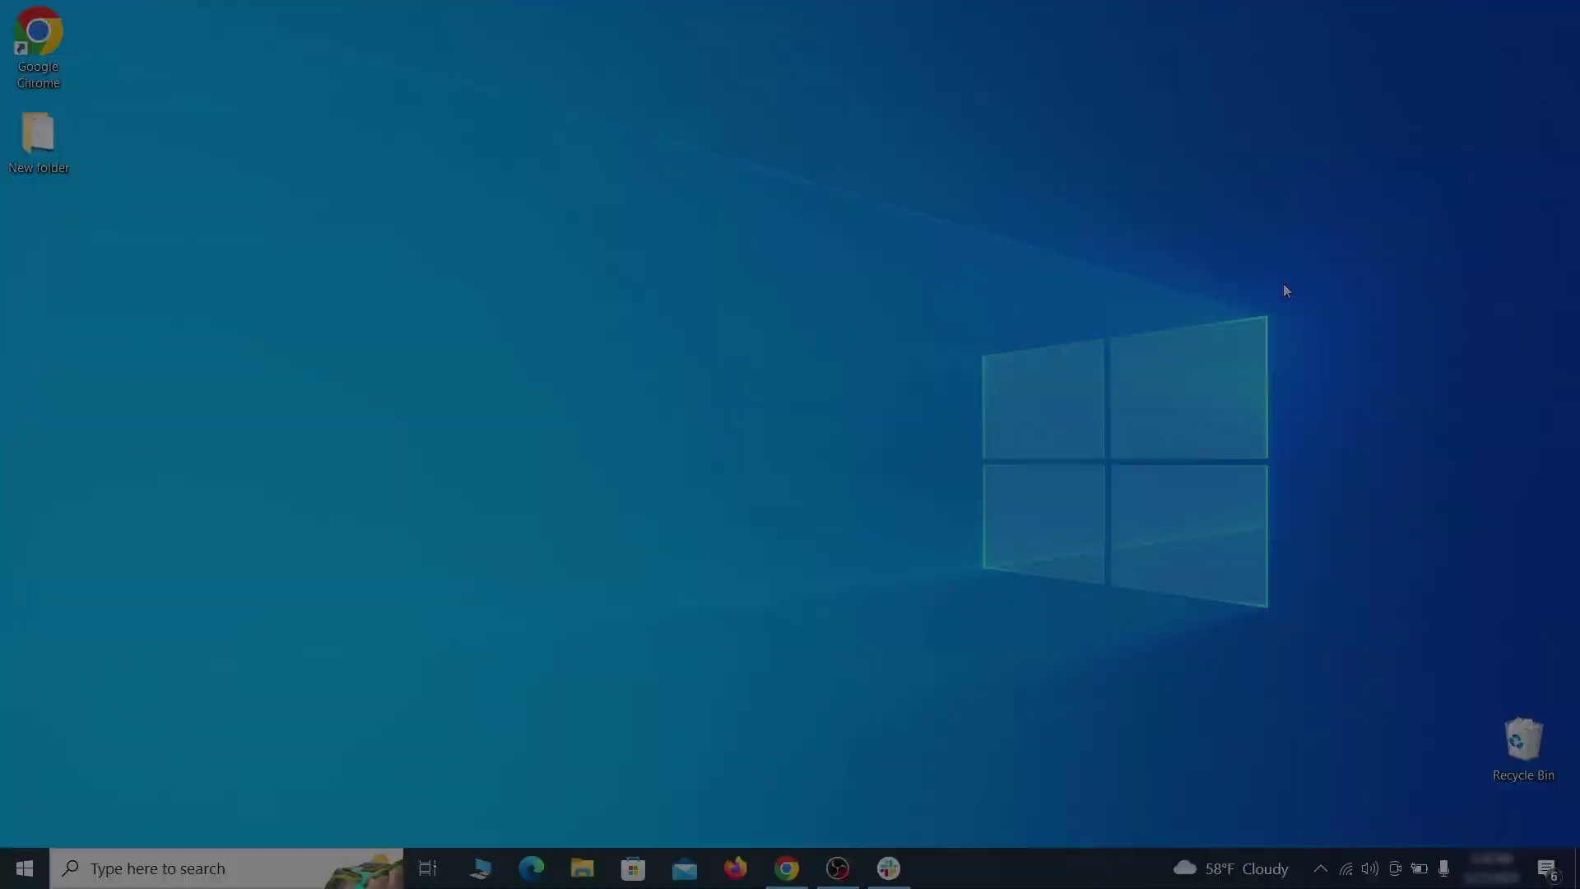
Step: Search Windows for "apps & features", open that settings page and sort the installed apps by install date
{"action": "key", "text": "super"}
{"action": "type", "text": "apps &"}
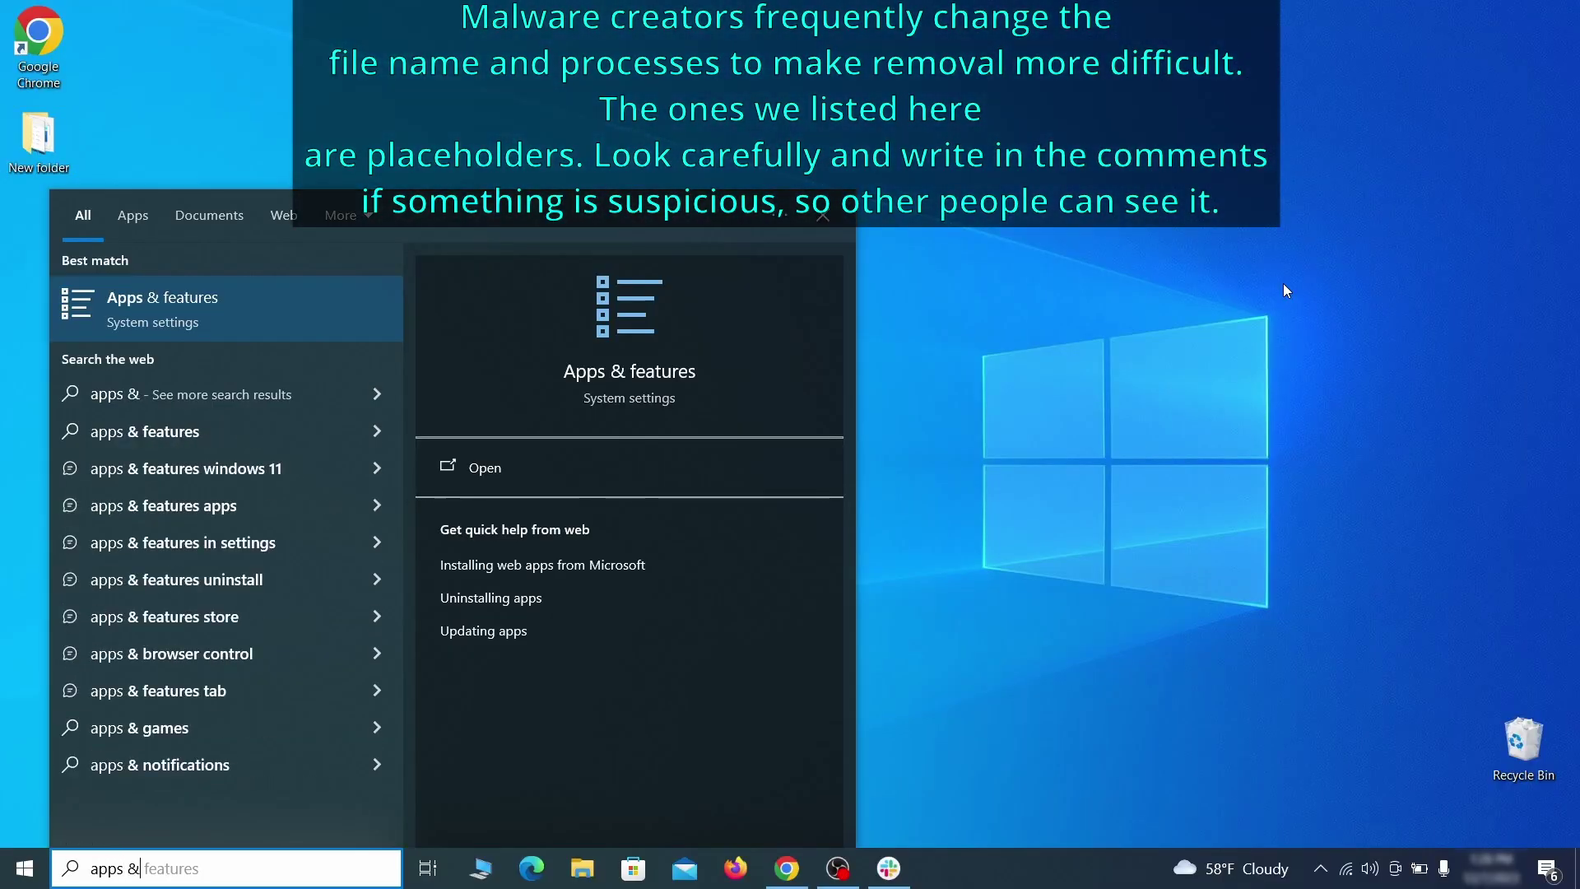
{"action": "type", "text": " features"}
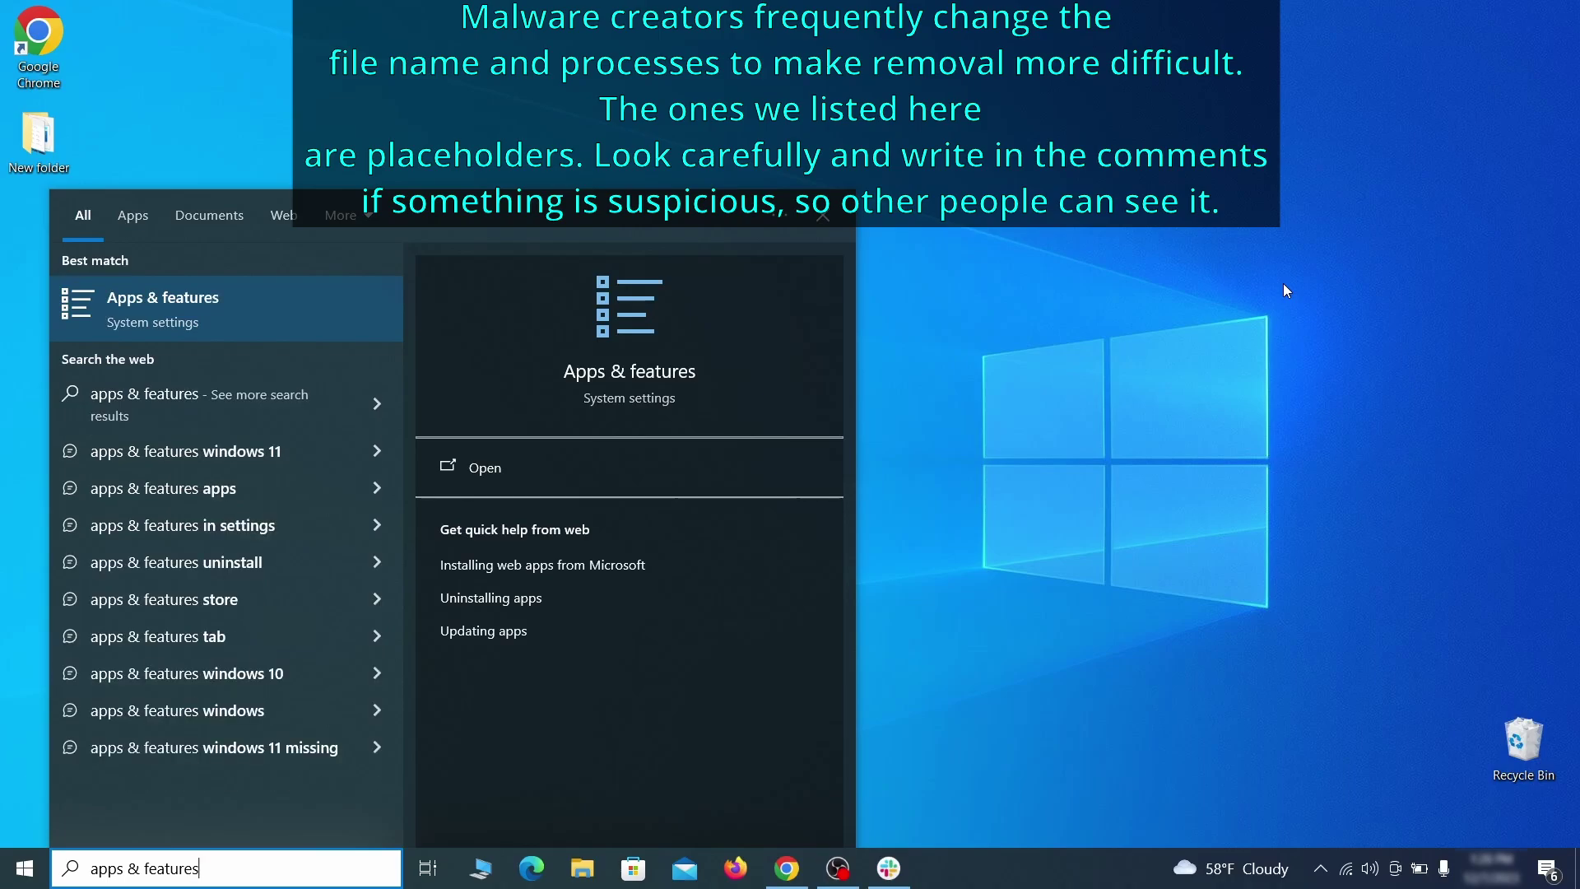
{"action": "key", "text": "Return"}
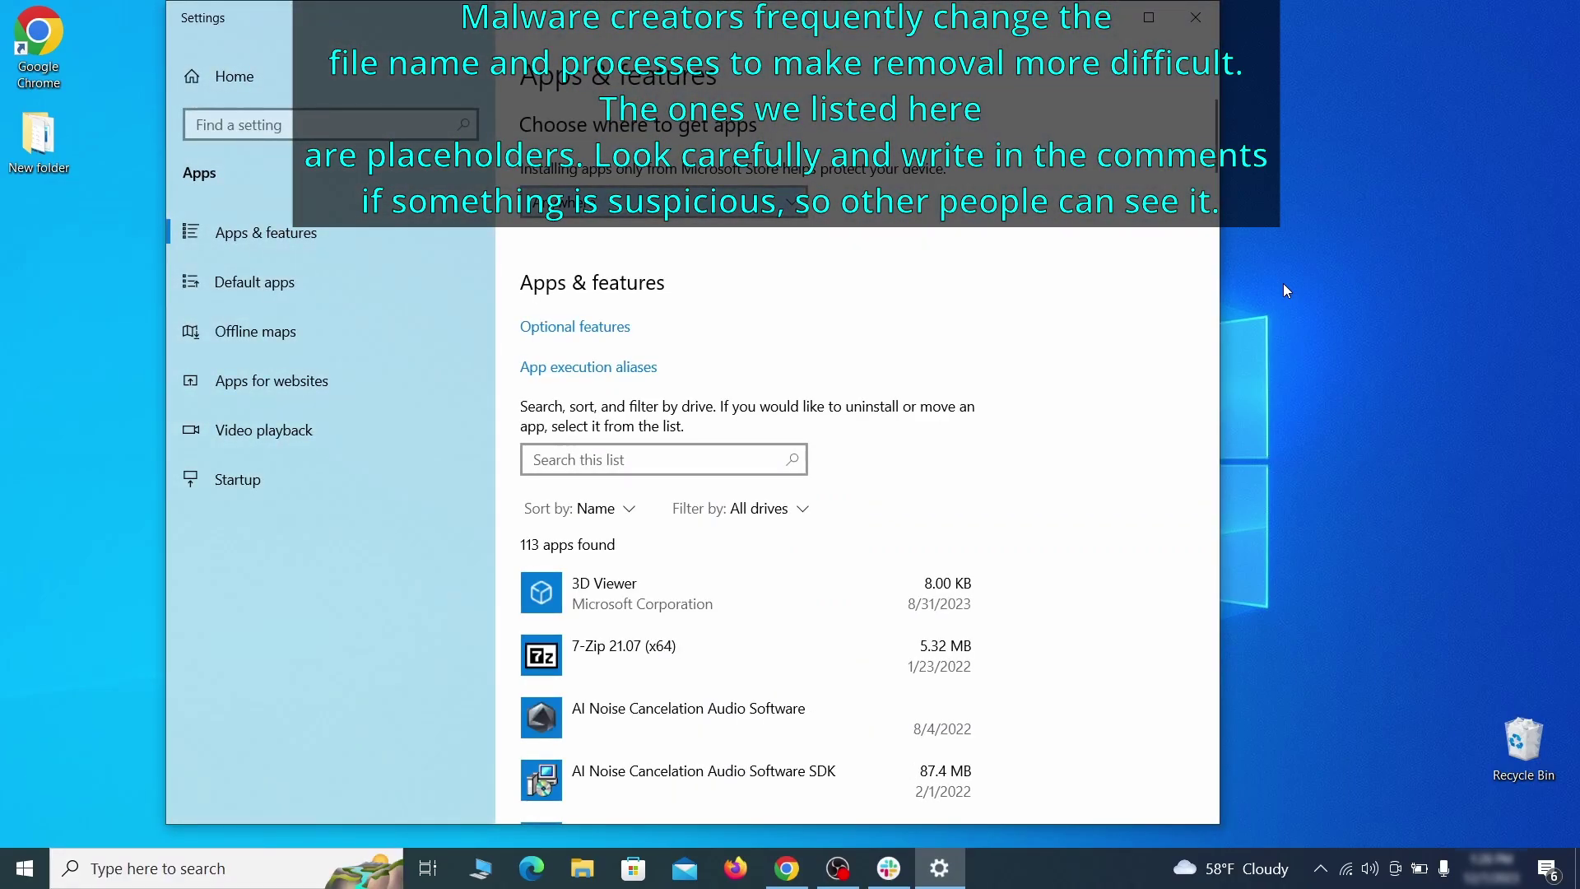
{"action": "left_click", "coordinate": [623, 509]}
{"action": "left_click", "coordinate": [576, 616]}
{"action": "scroll", "coordinate": [891, 517], "scroll_direction": "down", "scroll_amount": 2}
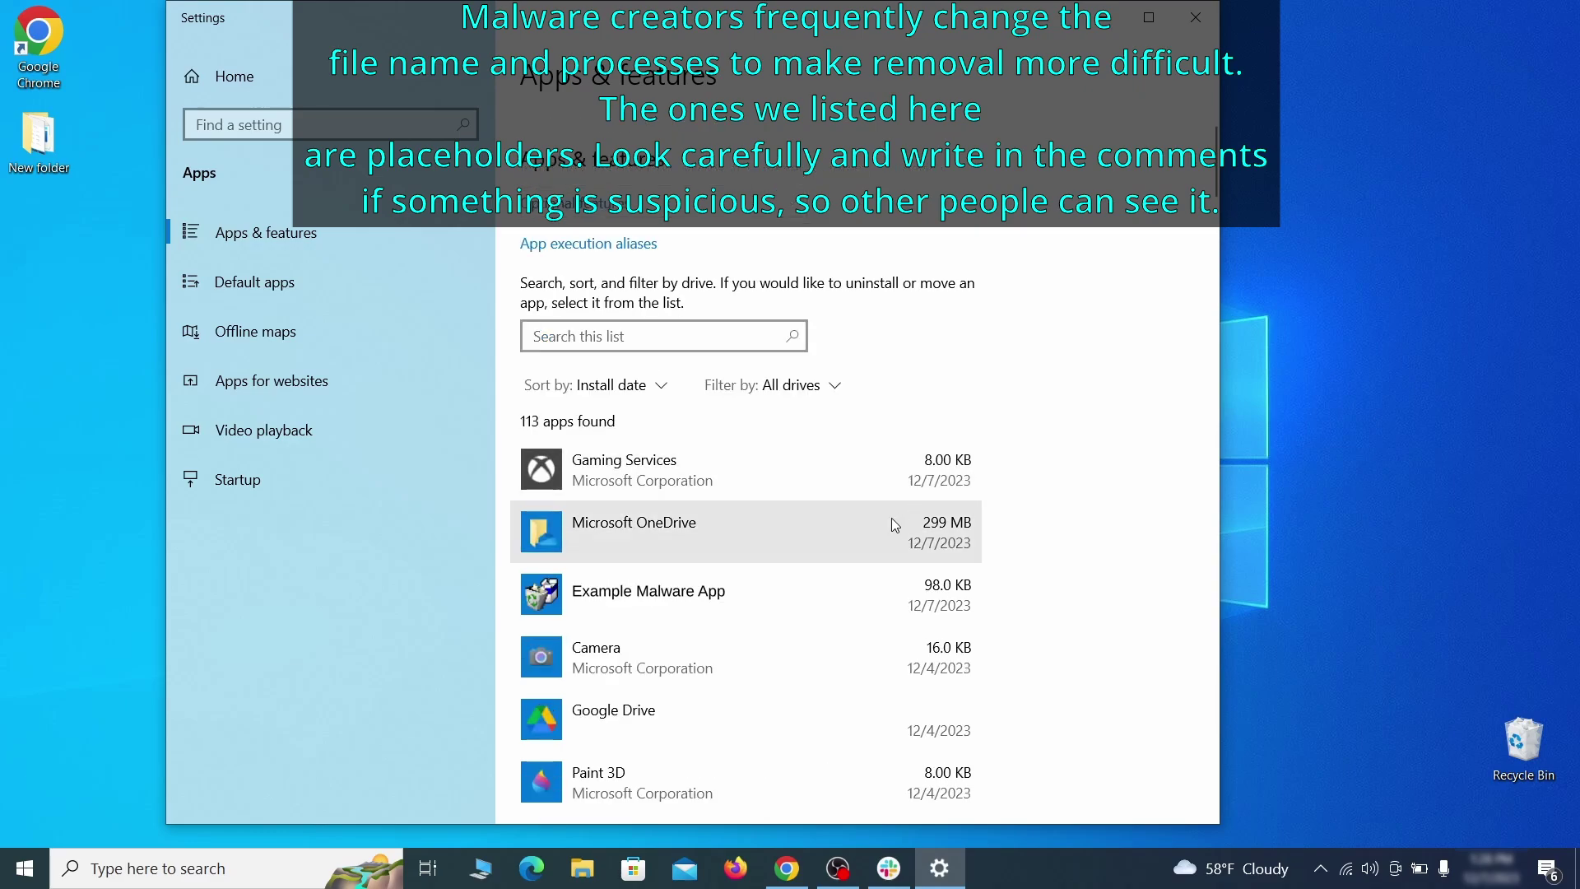
Step: Uninstall Example Malware App and close the Settings window
{"action": "left_click", "coordinate": [809, 592]}
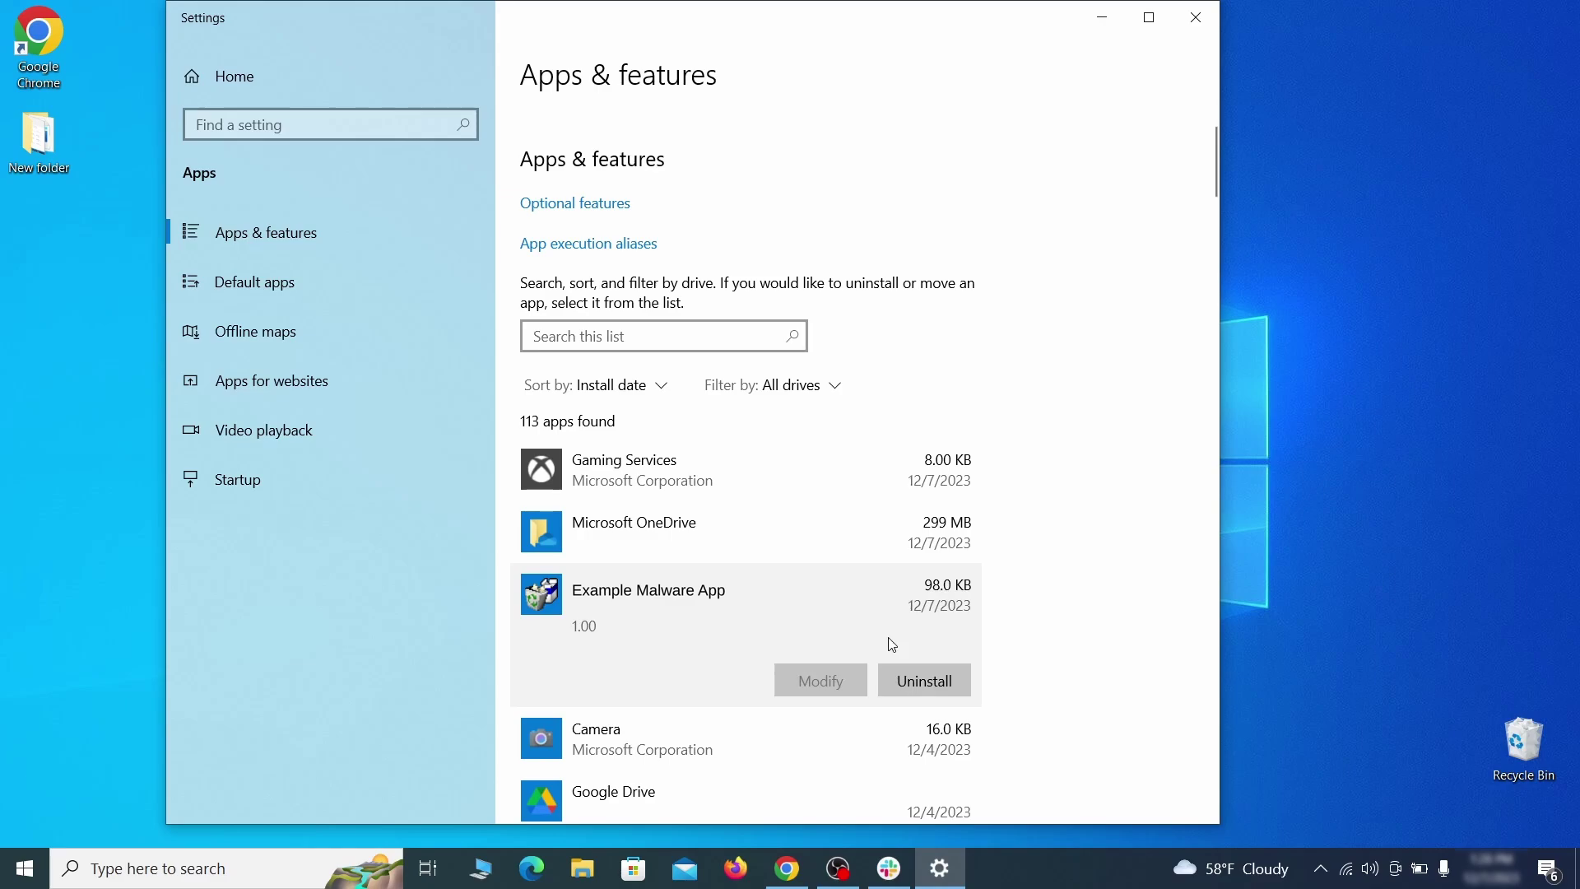
{"action": "left_click", "coordinate": [943, 682]}
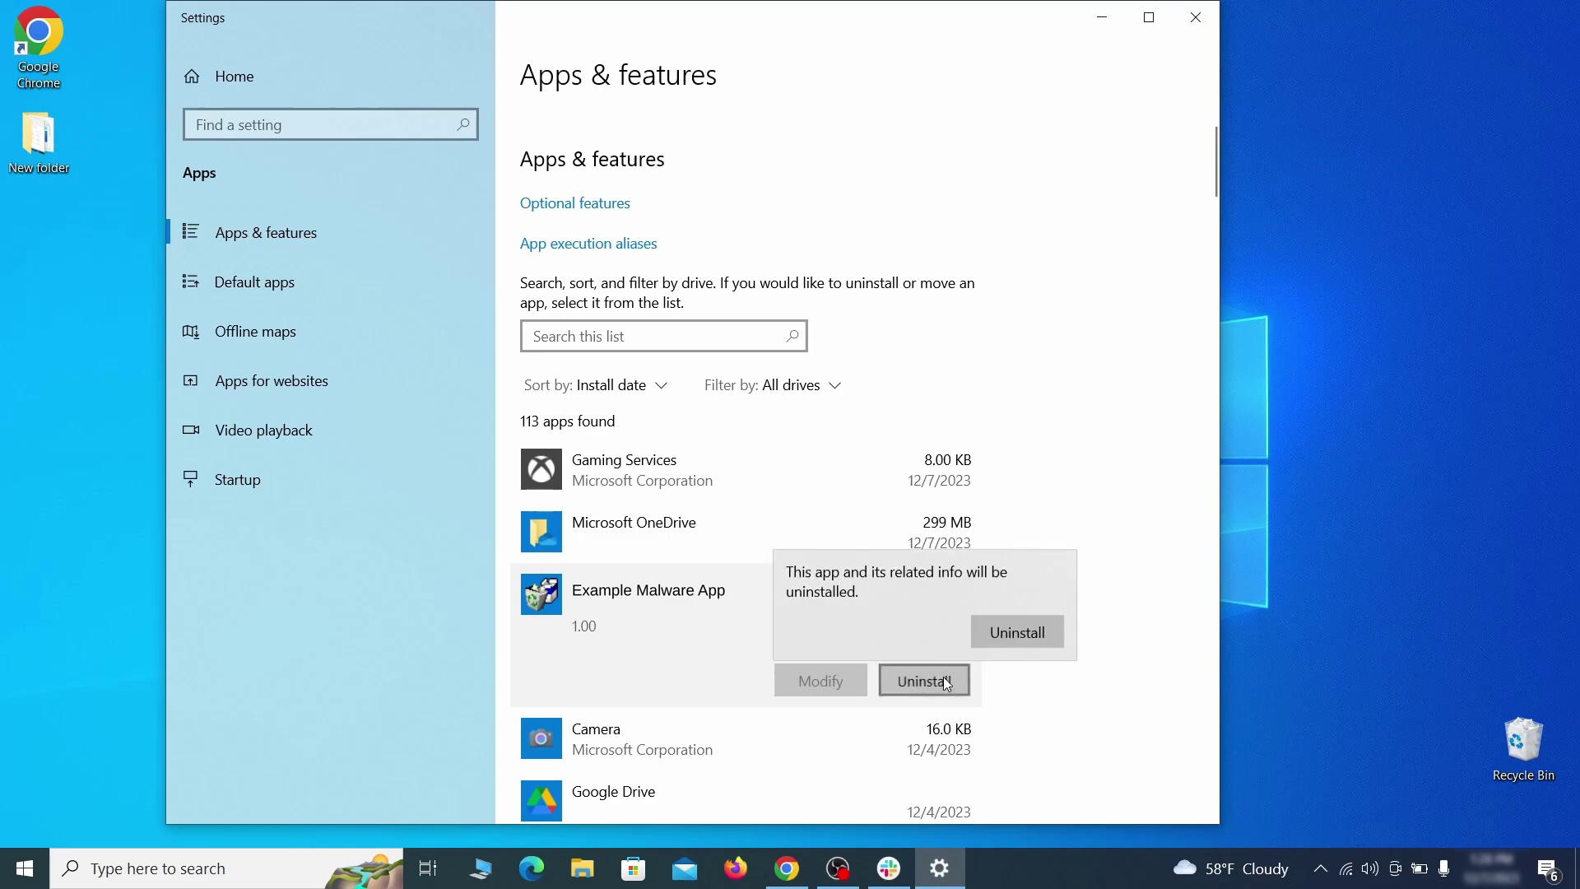
{"action": "left_click", "coordinate": [1029, 635]}
{"action": "left_click", "coordinate": [907, 619]}
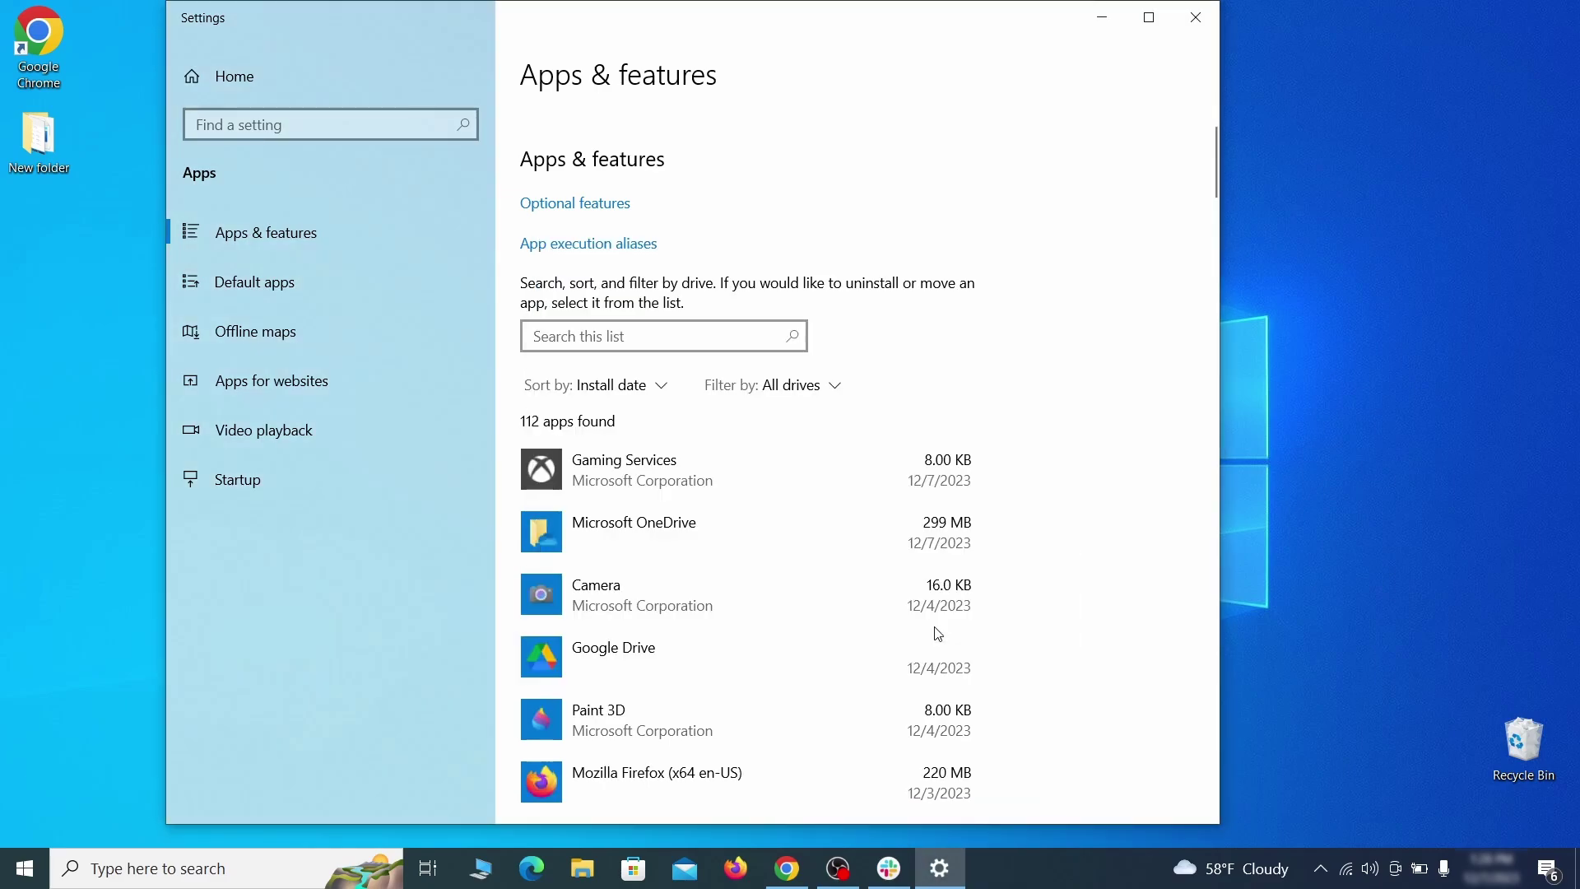
{"action": "left_click", "coordinate": [1196, 17]}
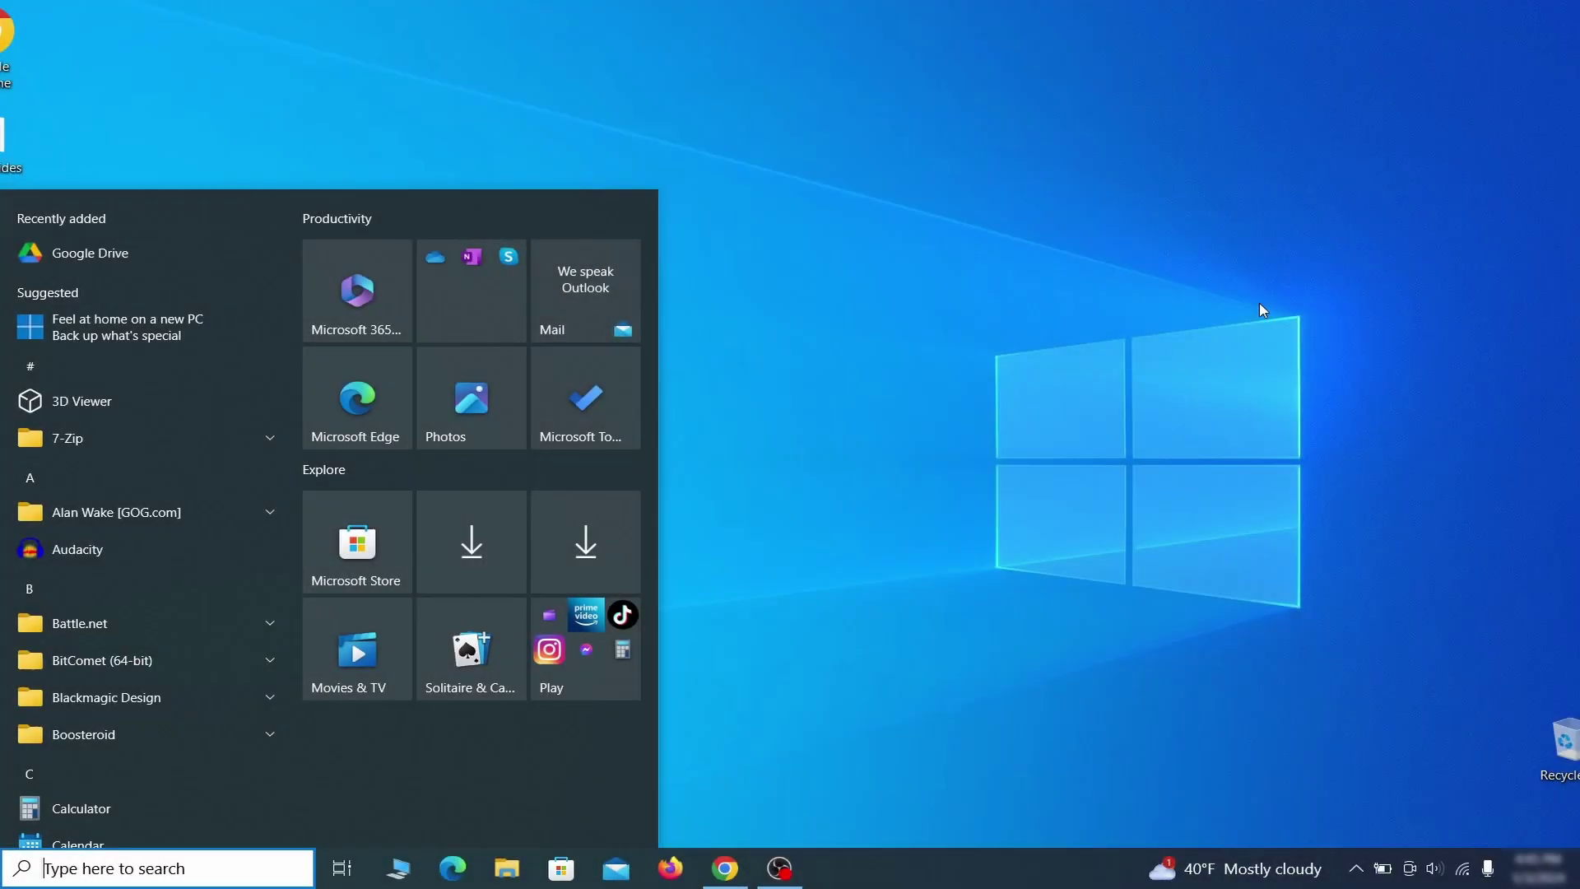
Step: Search Windows for "create a restore point" and open the System Protection settings
{"action": "type", "text": "create a"}
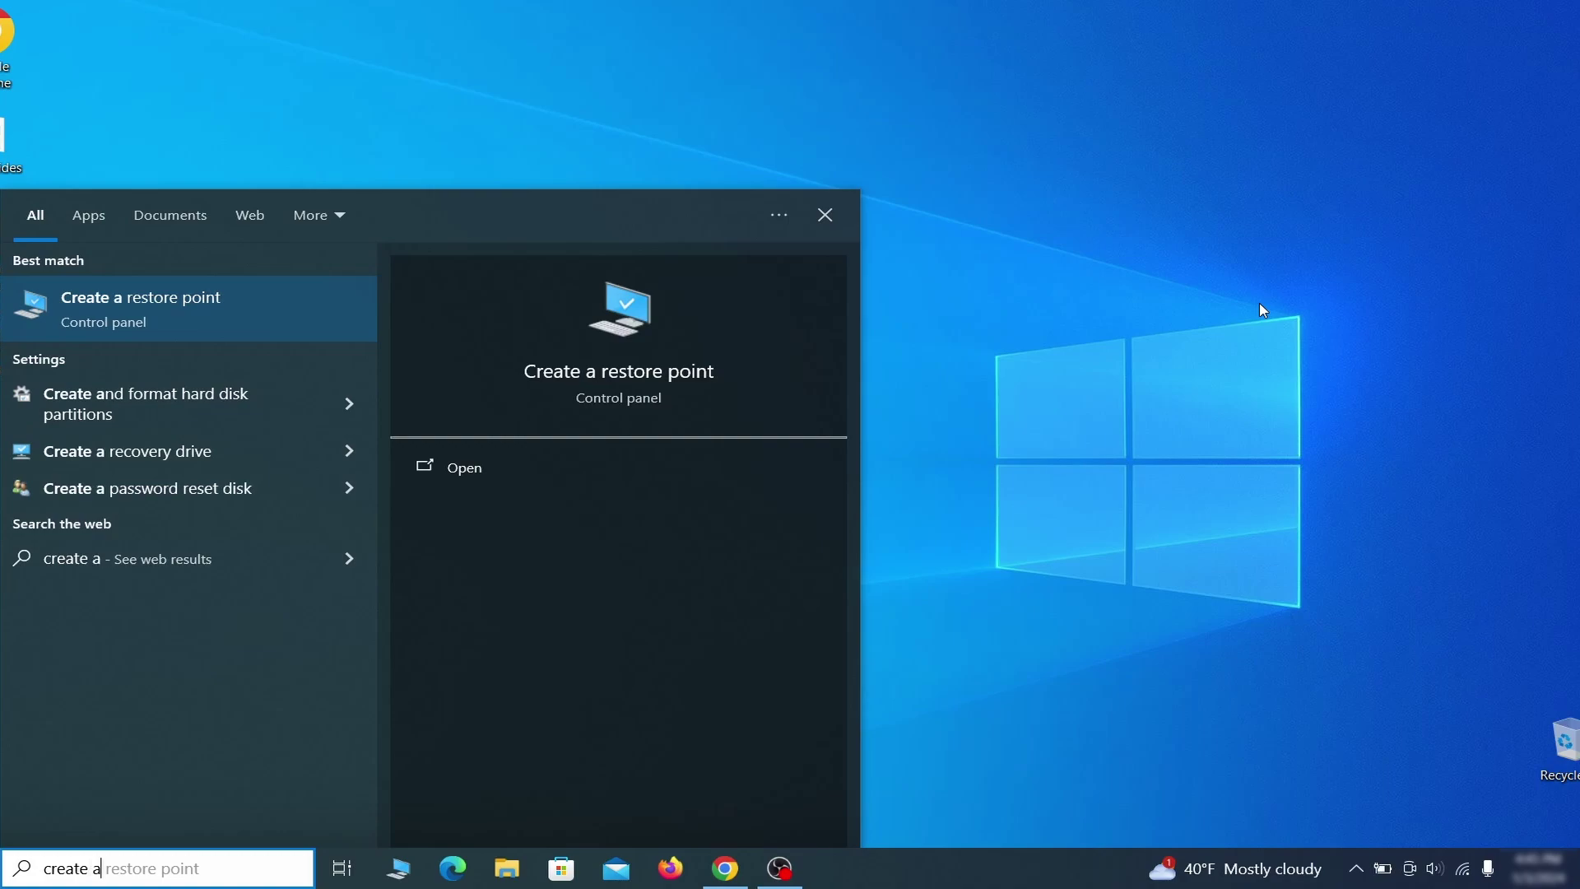
{"action": "type", "text": " restore poi"}
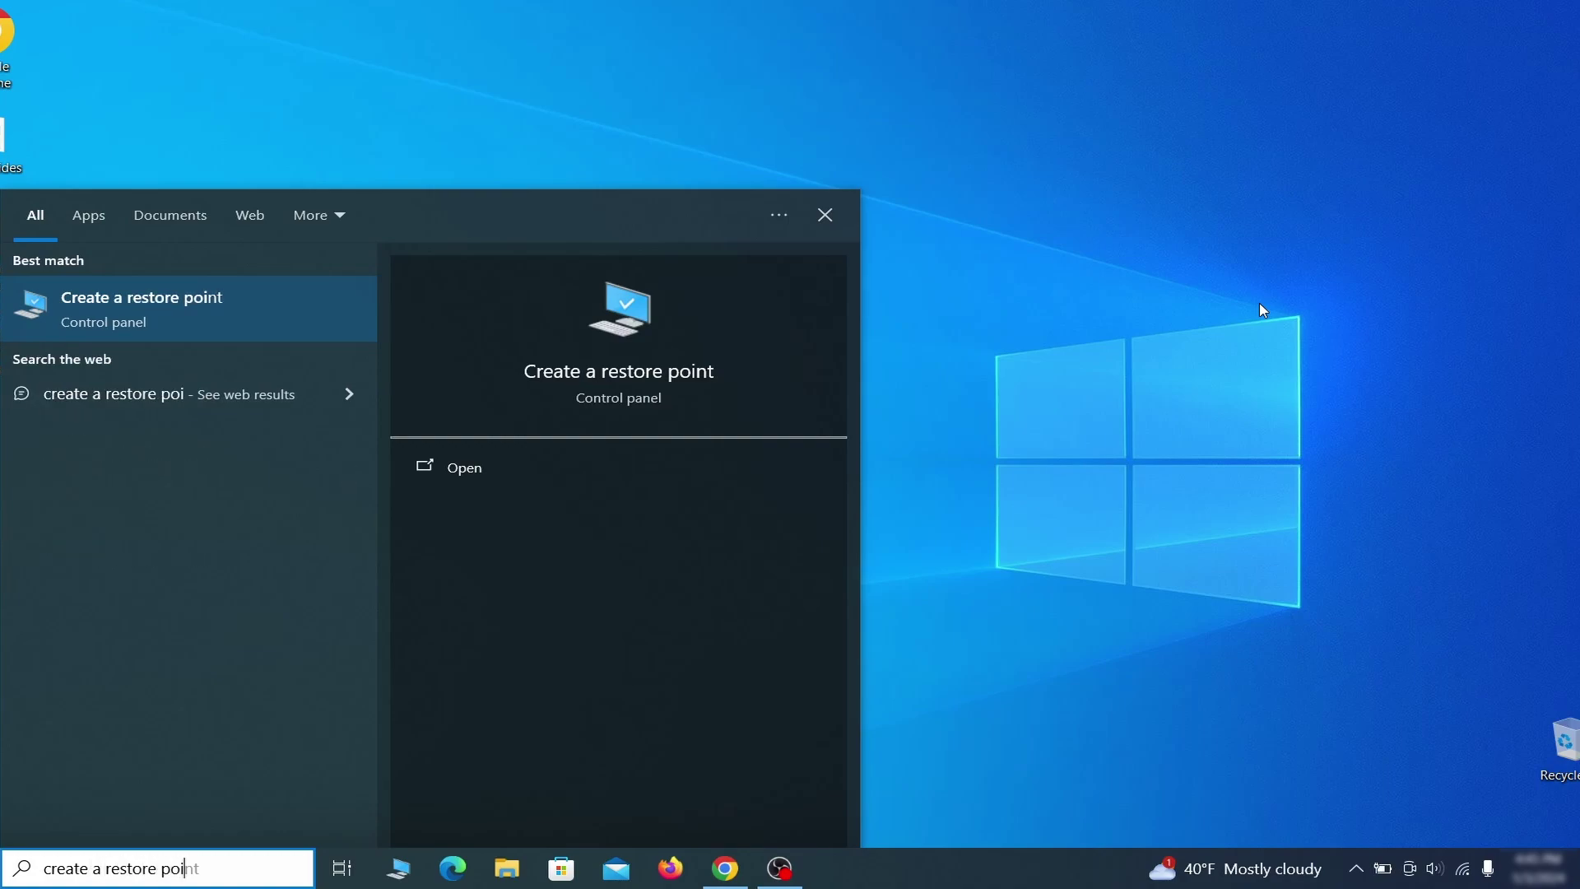
{"action": "type", "text": "nt"}
{"action": "key", "text": "Return"}
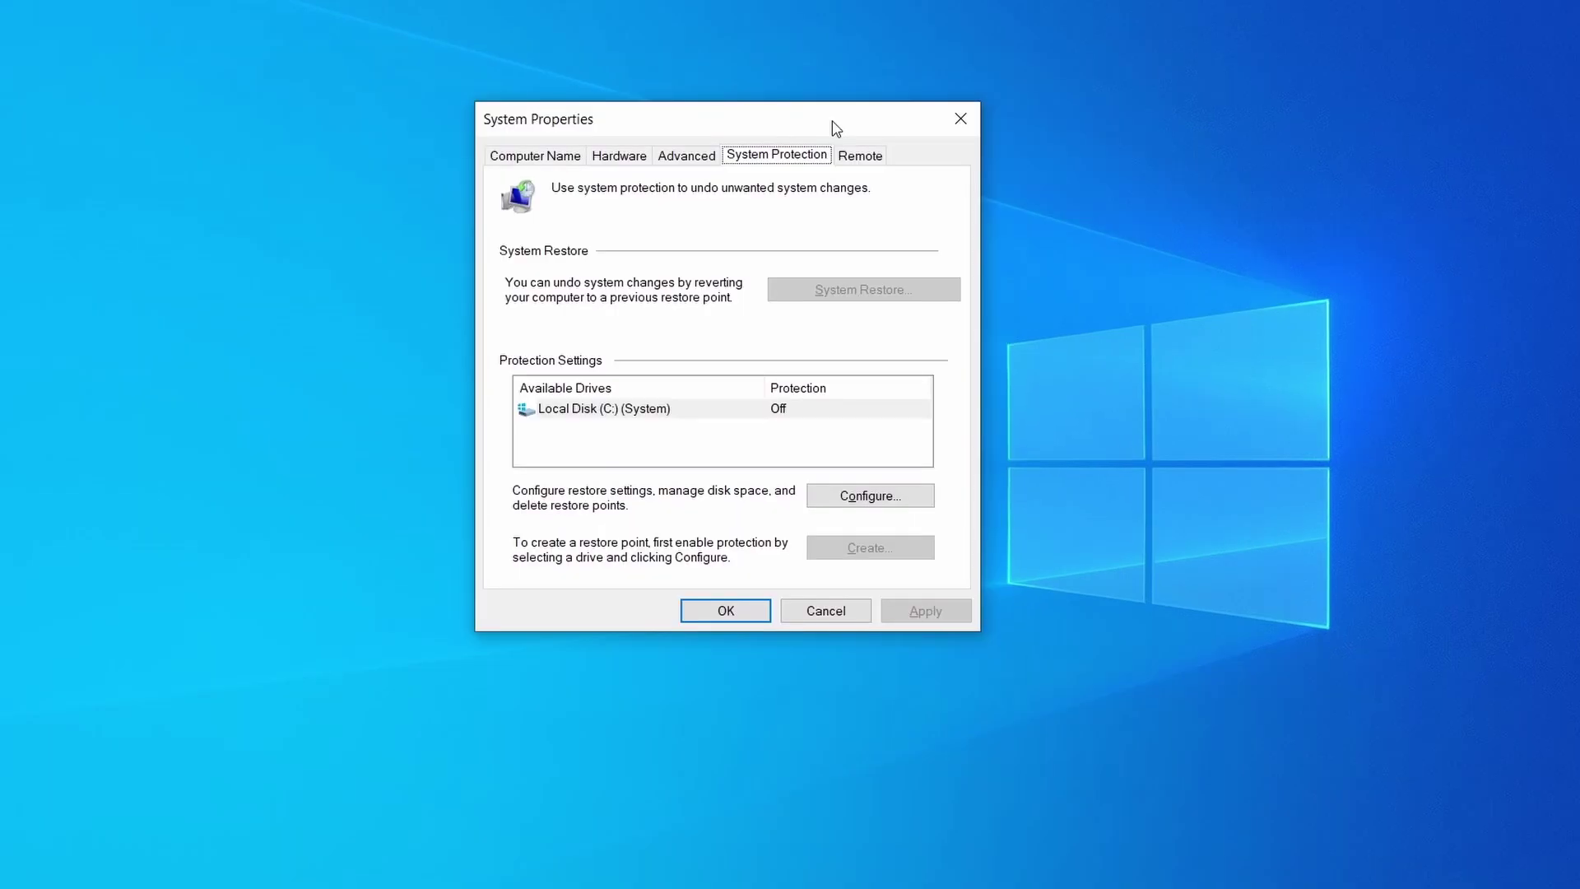
Step: Turn on system protection for Local Disk (C:) with a maximum disk space usage of 4%
{"action": "left_click", "coordinate": [709, 416]}
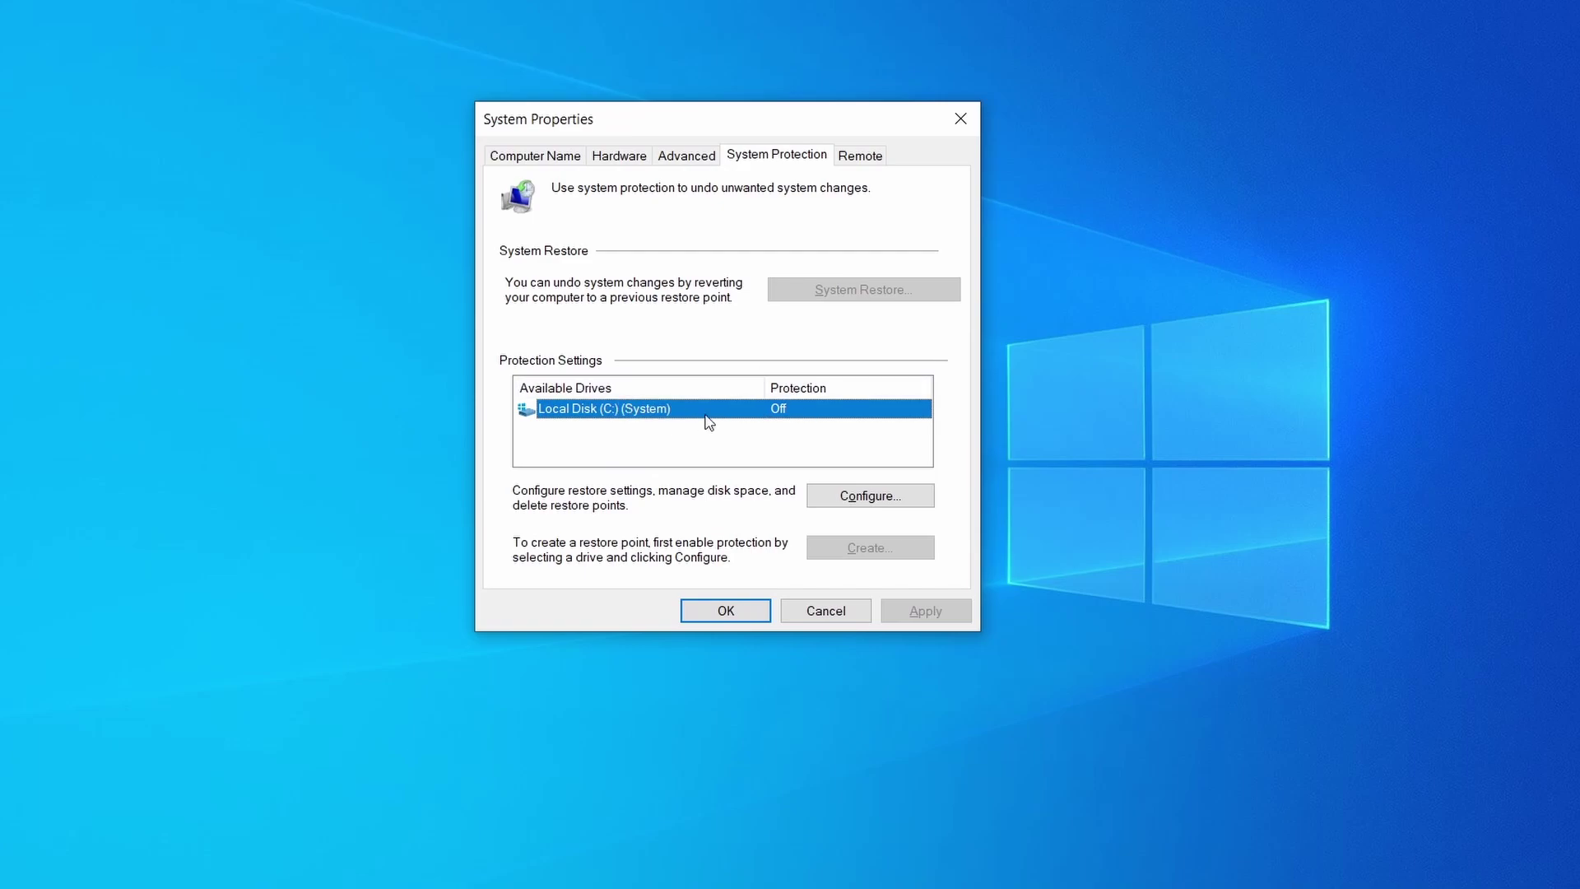
{"action": "left_click", "coordinate": [912, 497]}
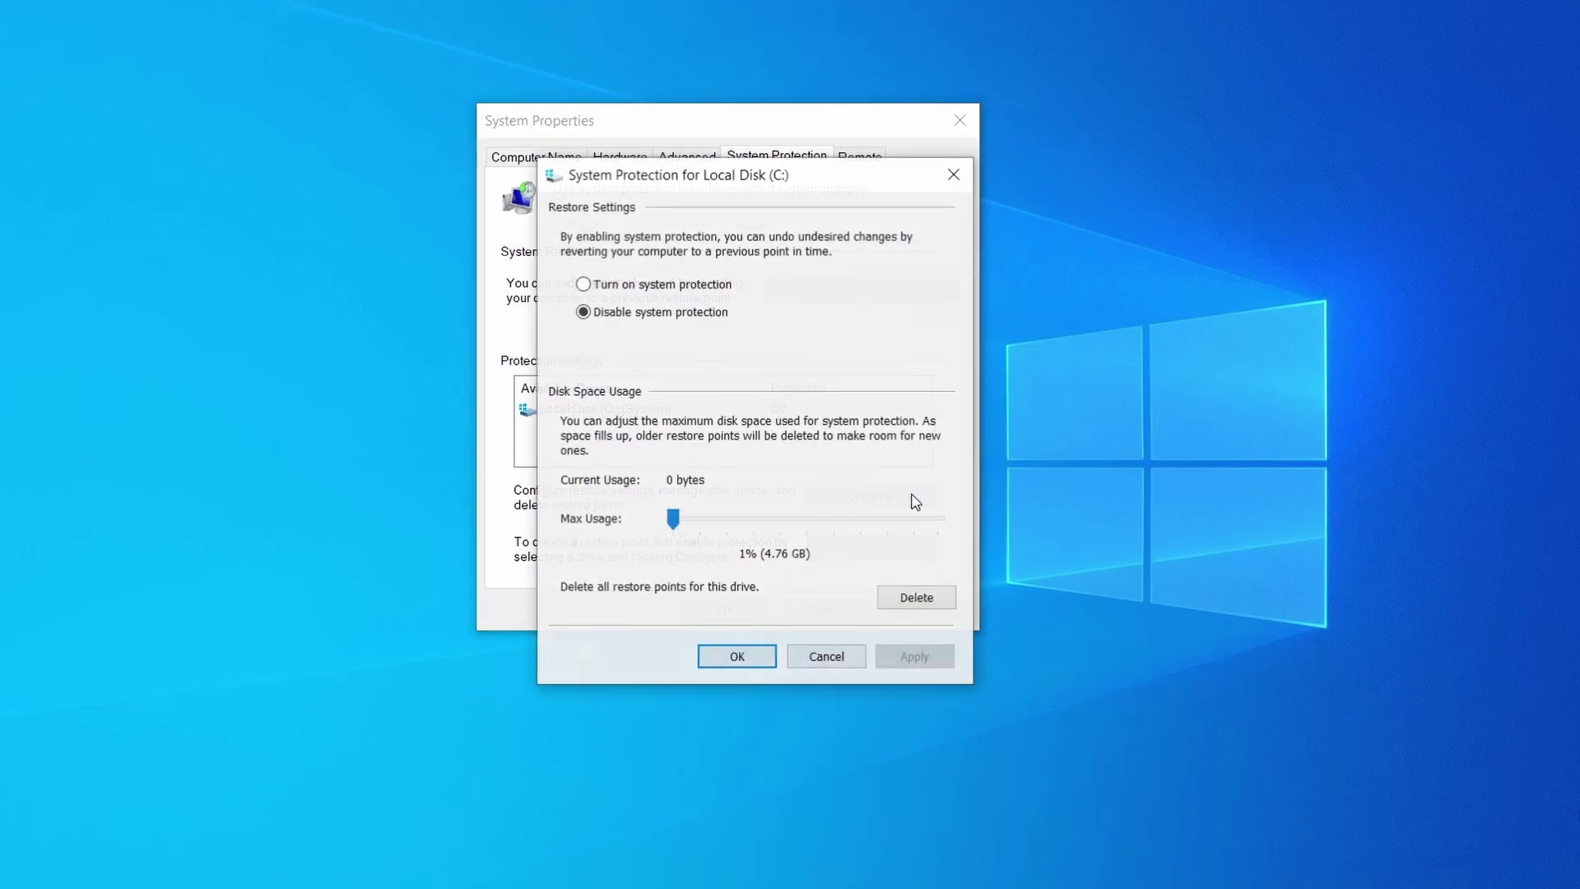
{"action": "left_click", "coordinate": [583, 284]}
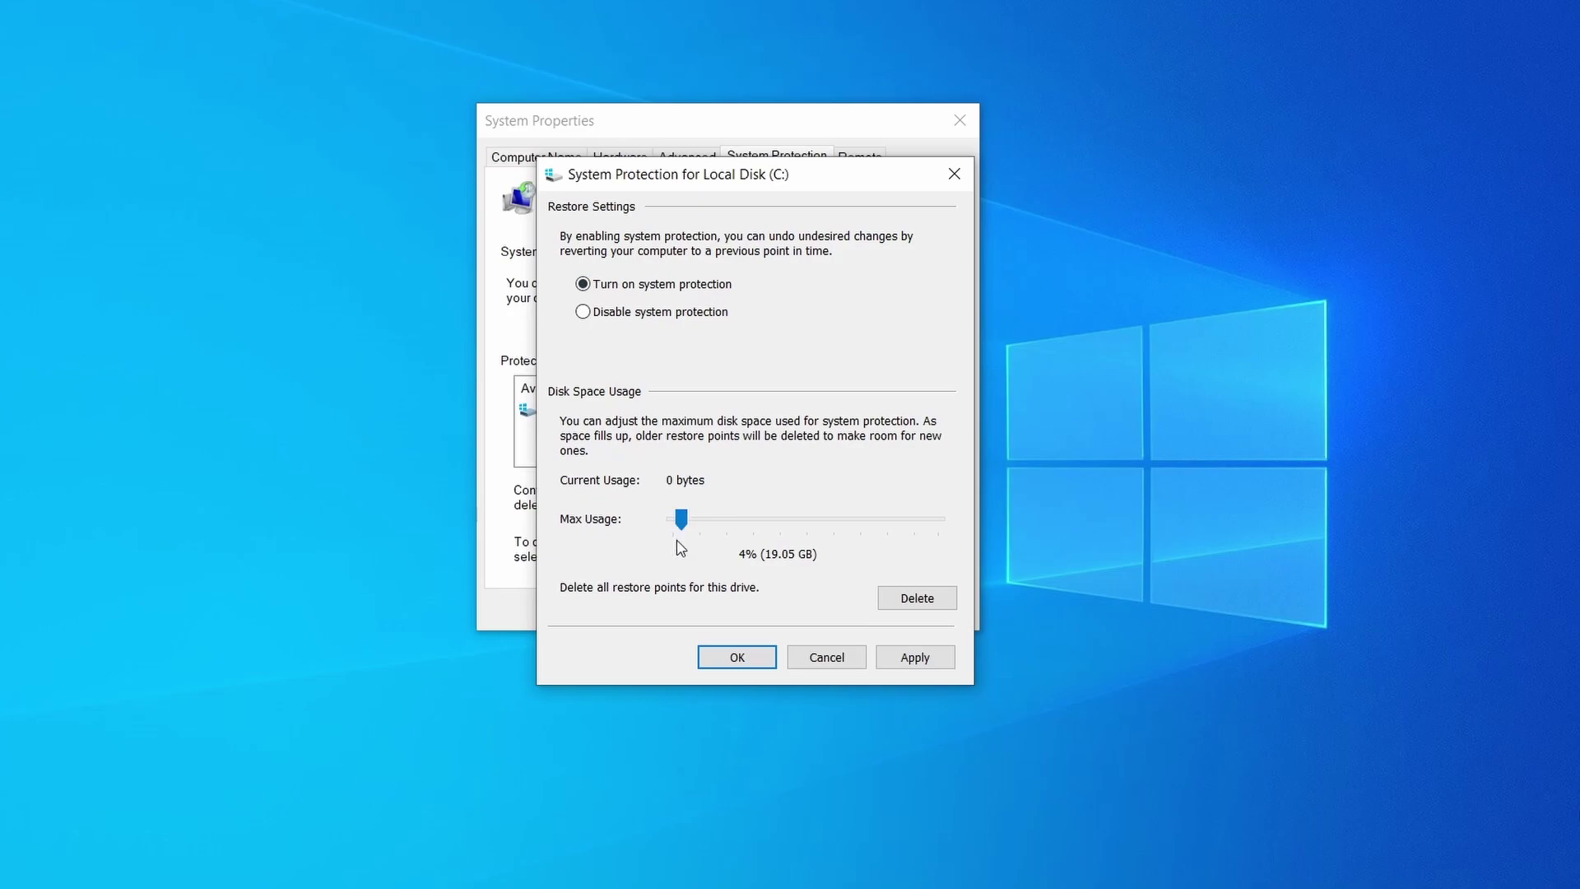
{"action": "left_click", "coordinate": [912, 656]}
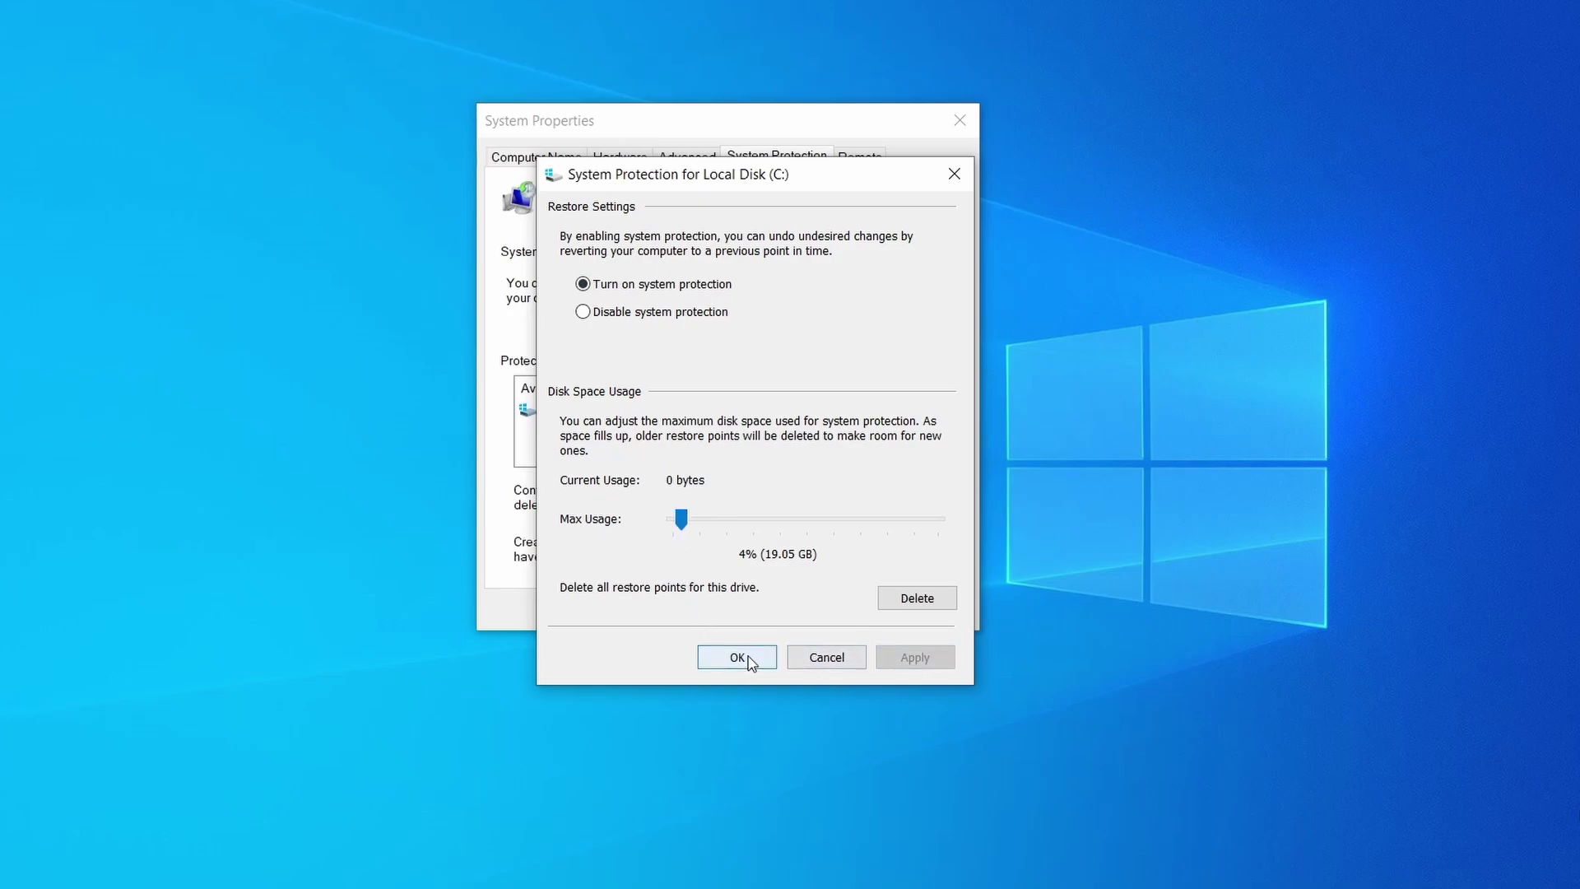
{"action": "left_click", "coordinate": [739, 656]}
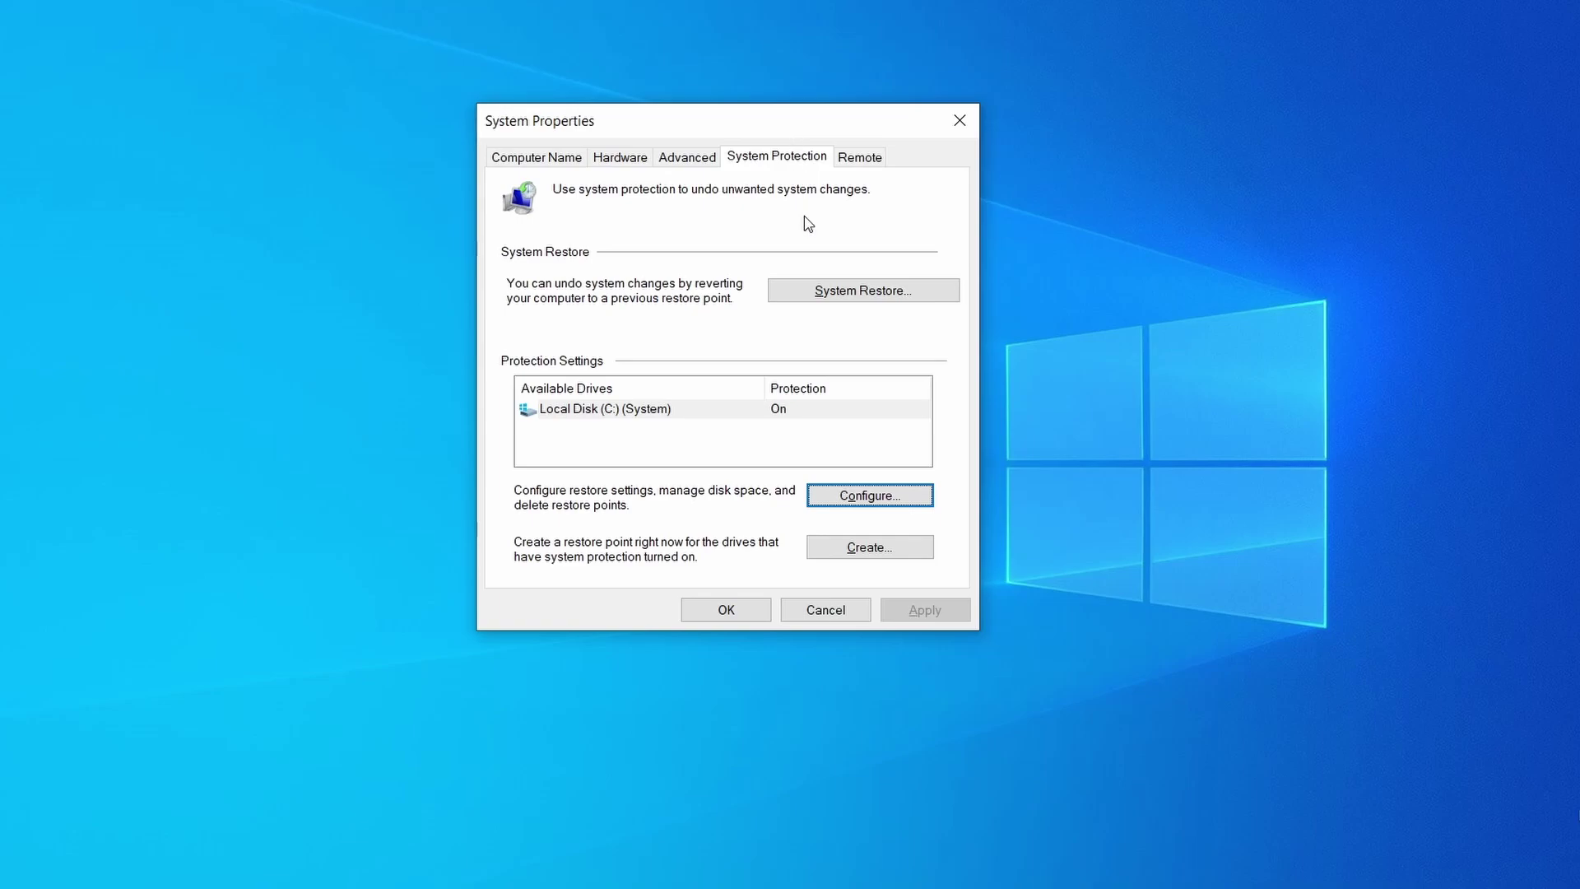
Step: Create a restore point with the description "Restore Point 1"
{"action": "left_click", "coordinate": [884, 556]}
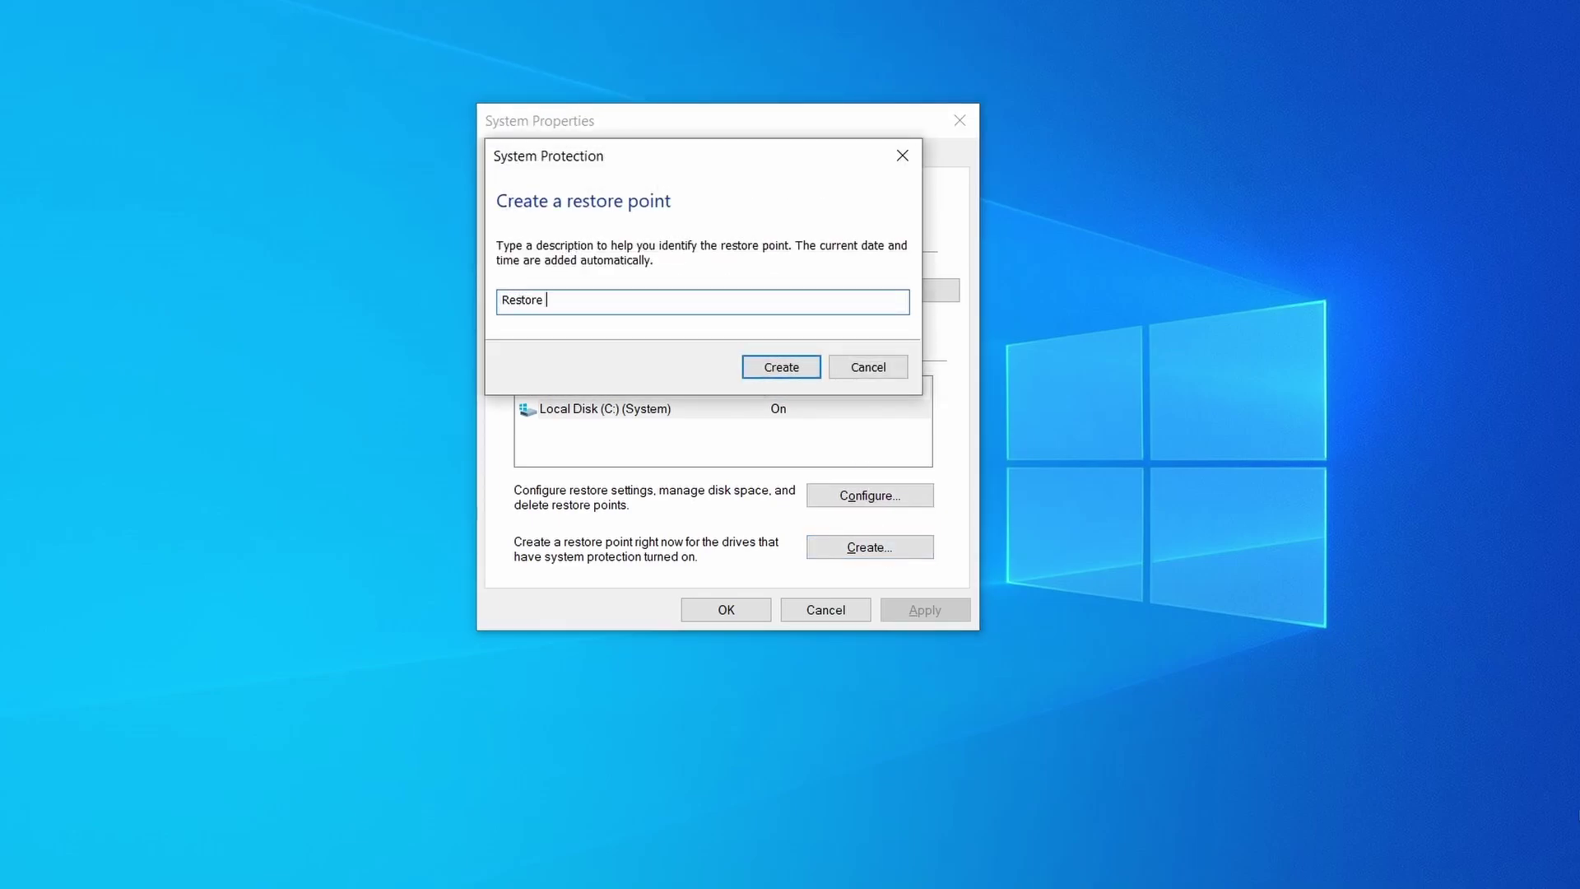
{"action": "type", "text": "Restore Point 1"}
{"action": "left_click", "coordinate": [795, 364]}
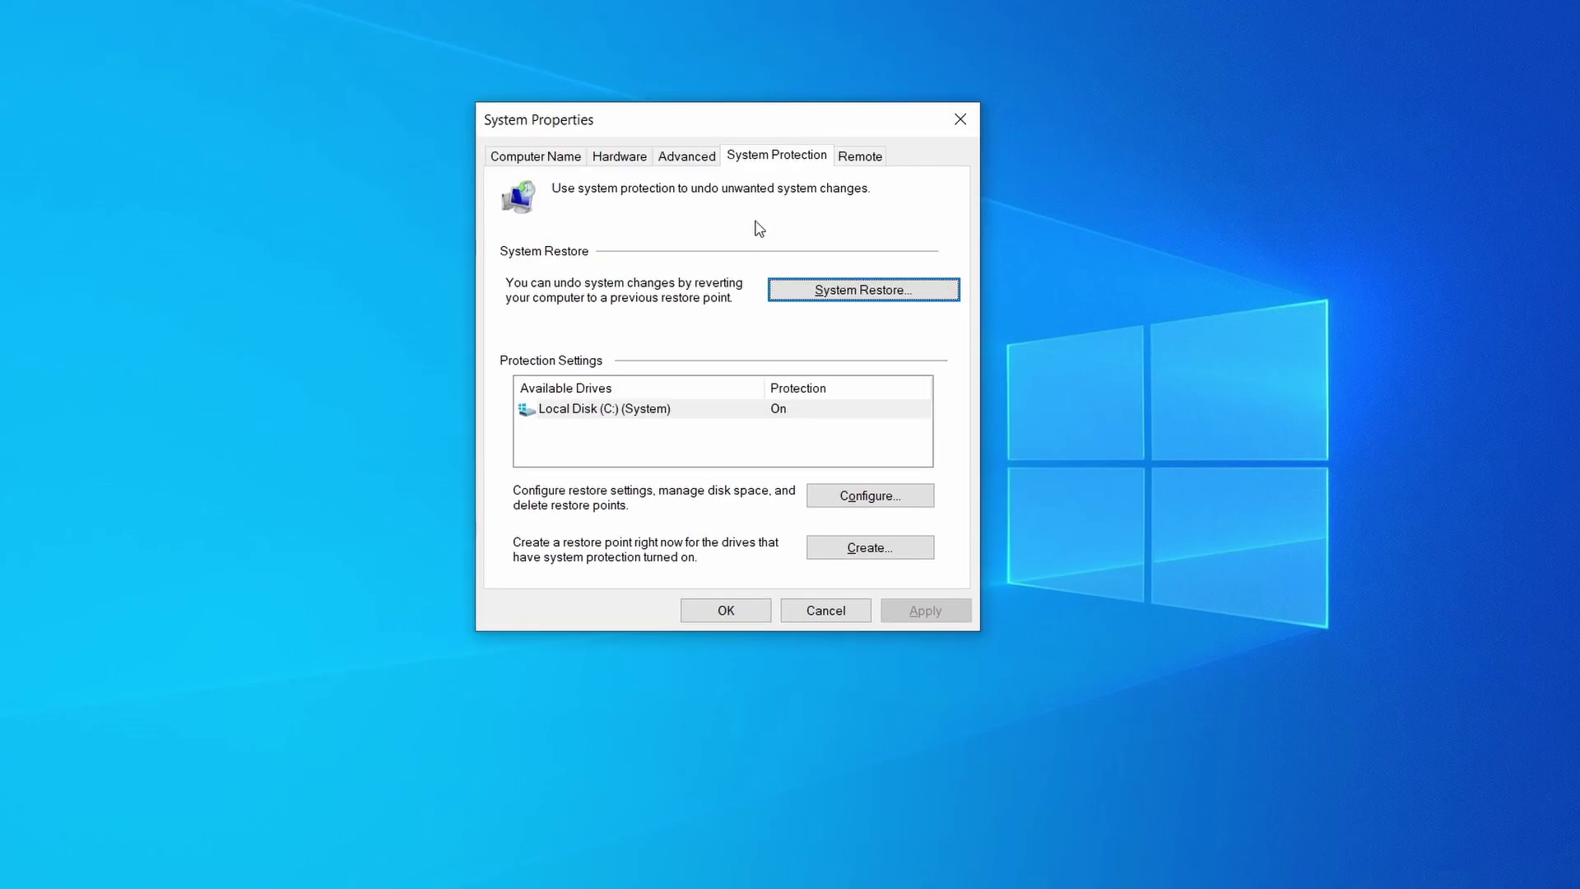
Step: Start System Restore and select a restore point to revert the computer to
{"action": "left_click", "coordinate": [925, 296]}
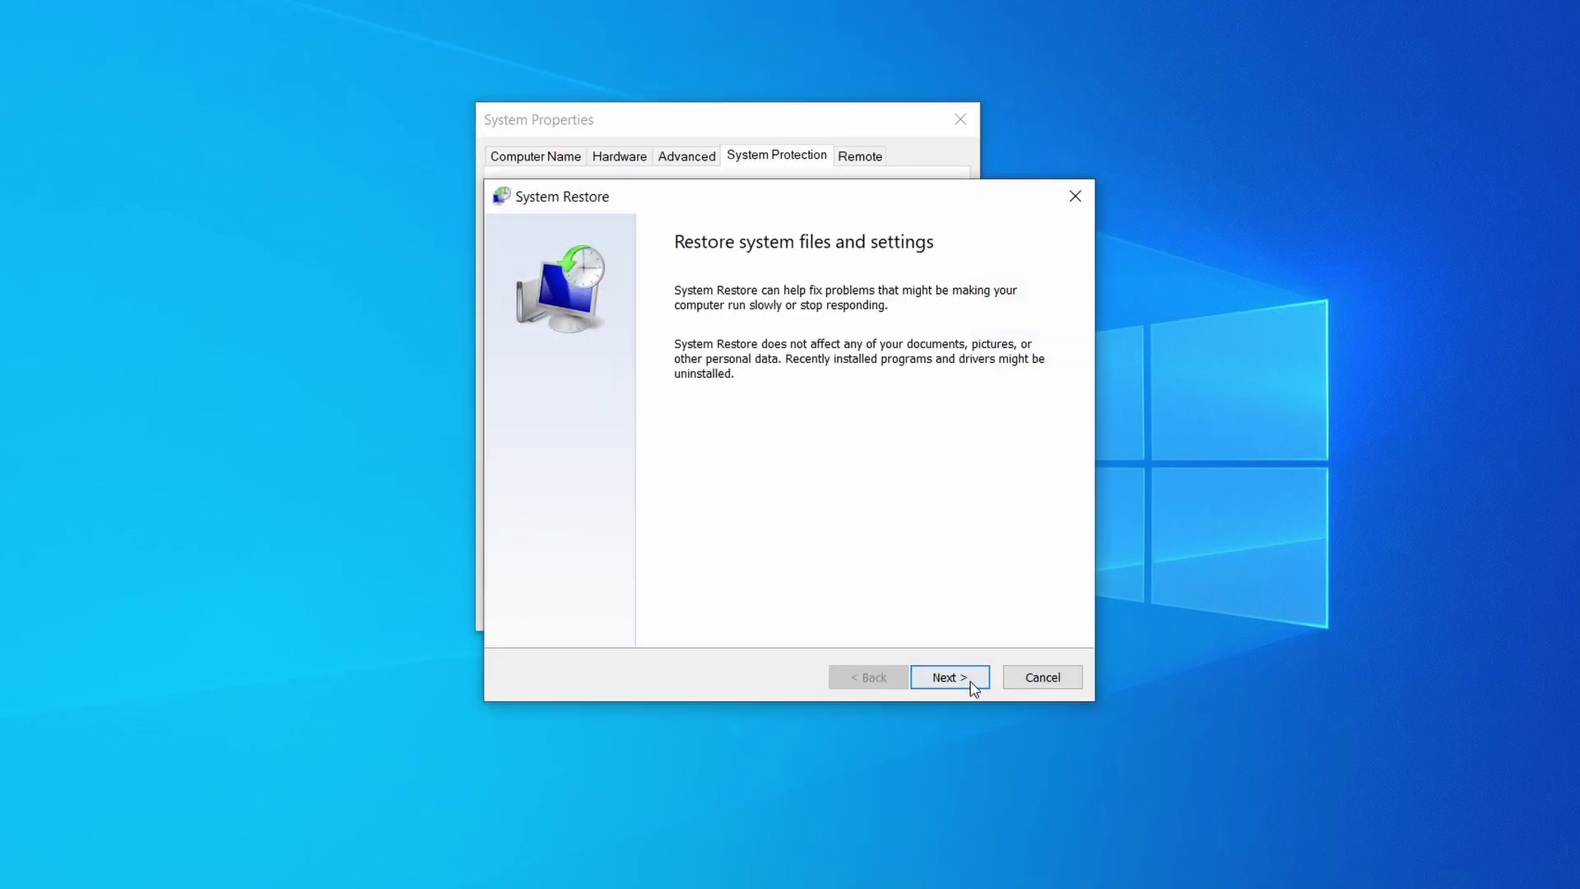
{"action": "left_click", "coordinate": [972, 683]}
{"action": "left_click", "coordinate": [776, 377]}
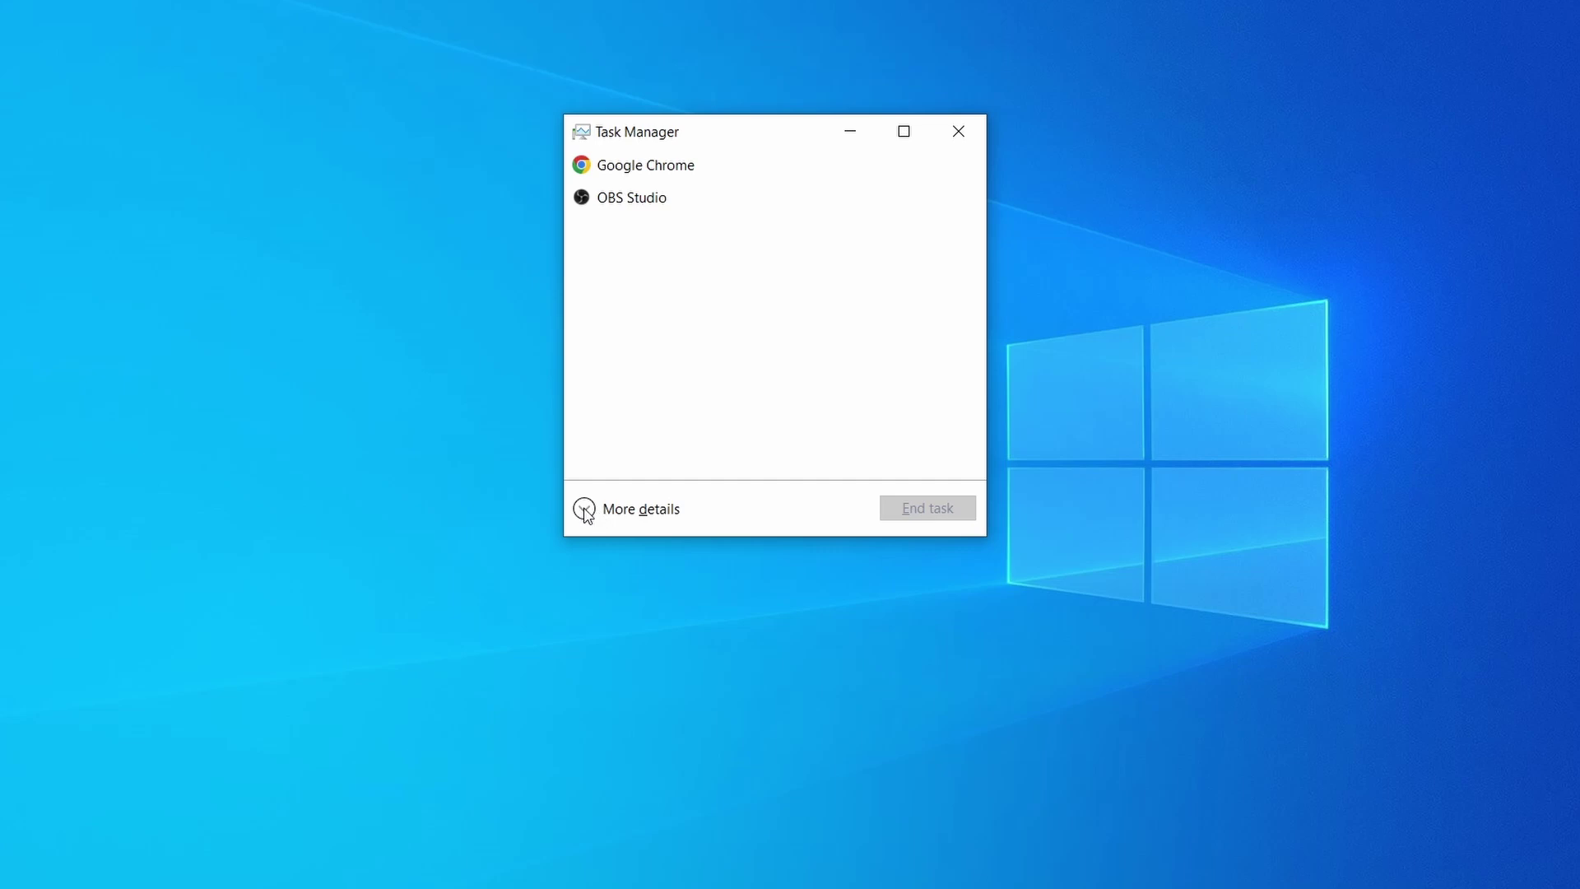
Step: Sort the detailed process list by CPU and by memory, and open the file location of Example Malware Process
{"action": "left_click", "coordinate": [598, 511]}
{"action": "left_click", "coordinate": [769, 191]}
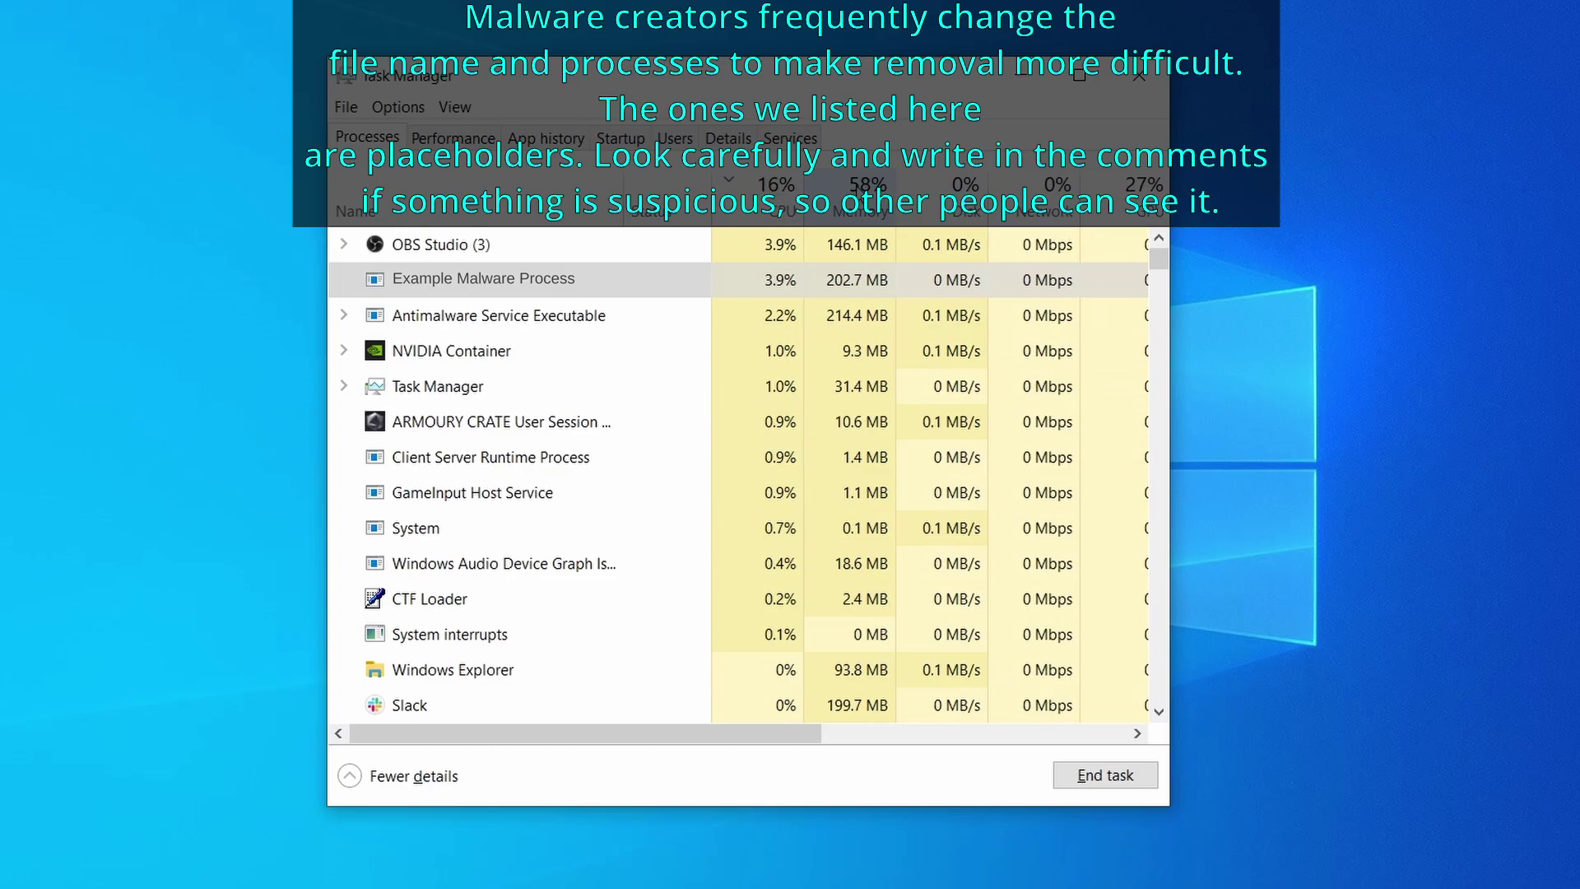
{"action": "left_click", "coordinate": [864, 193]}
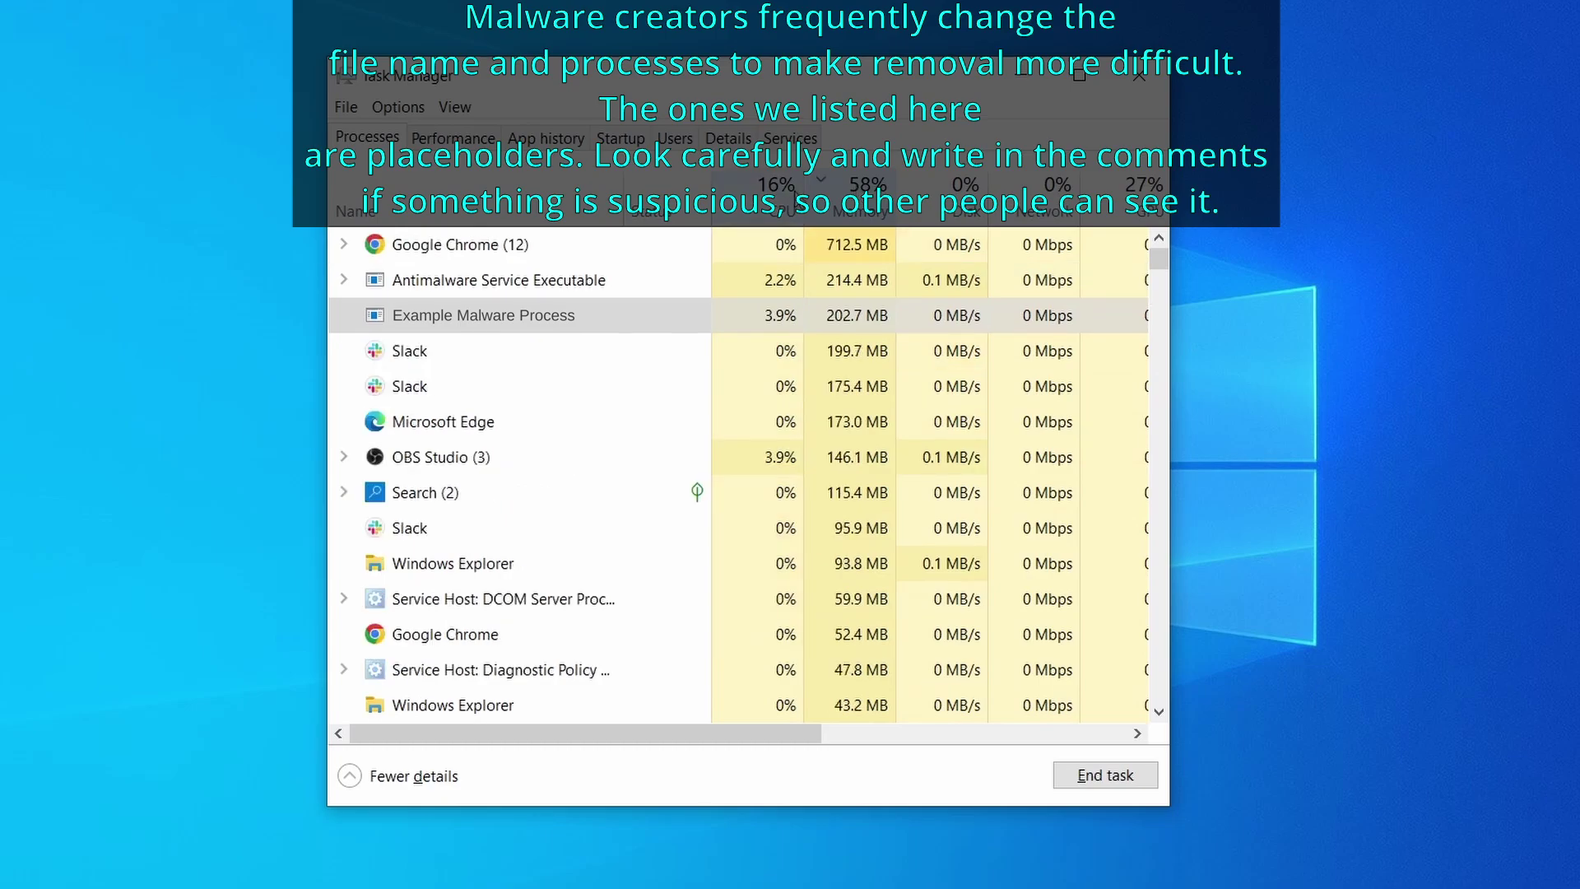
{"action": "right_click", "coordinate": [757, 321]}
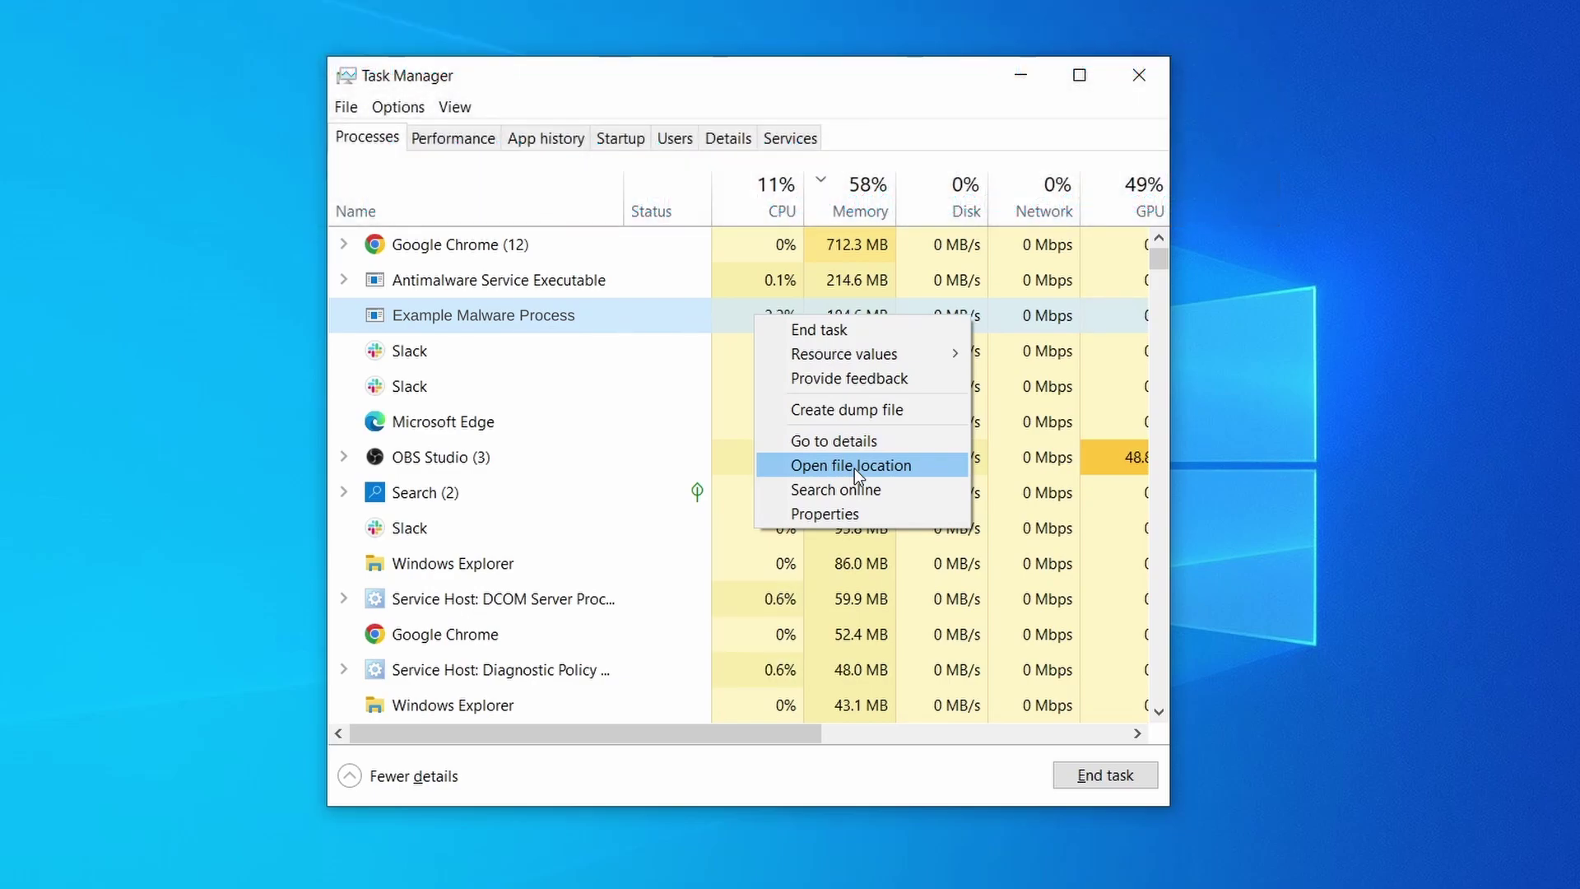
{"action": "left_click", "coordinate": [854, 467]}
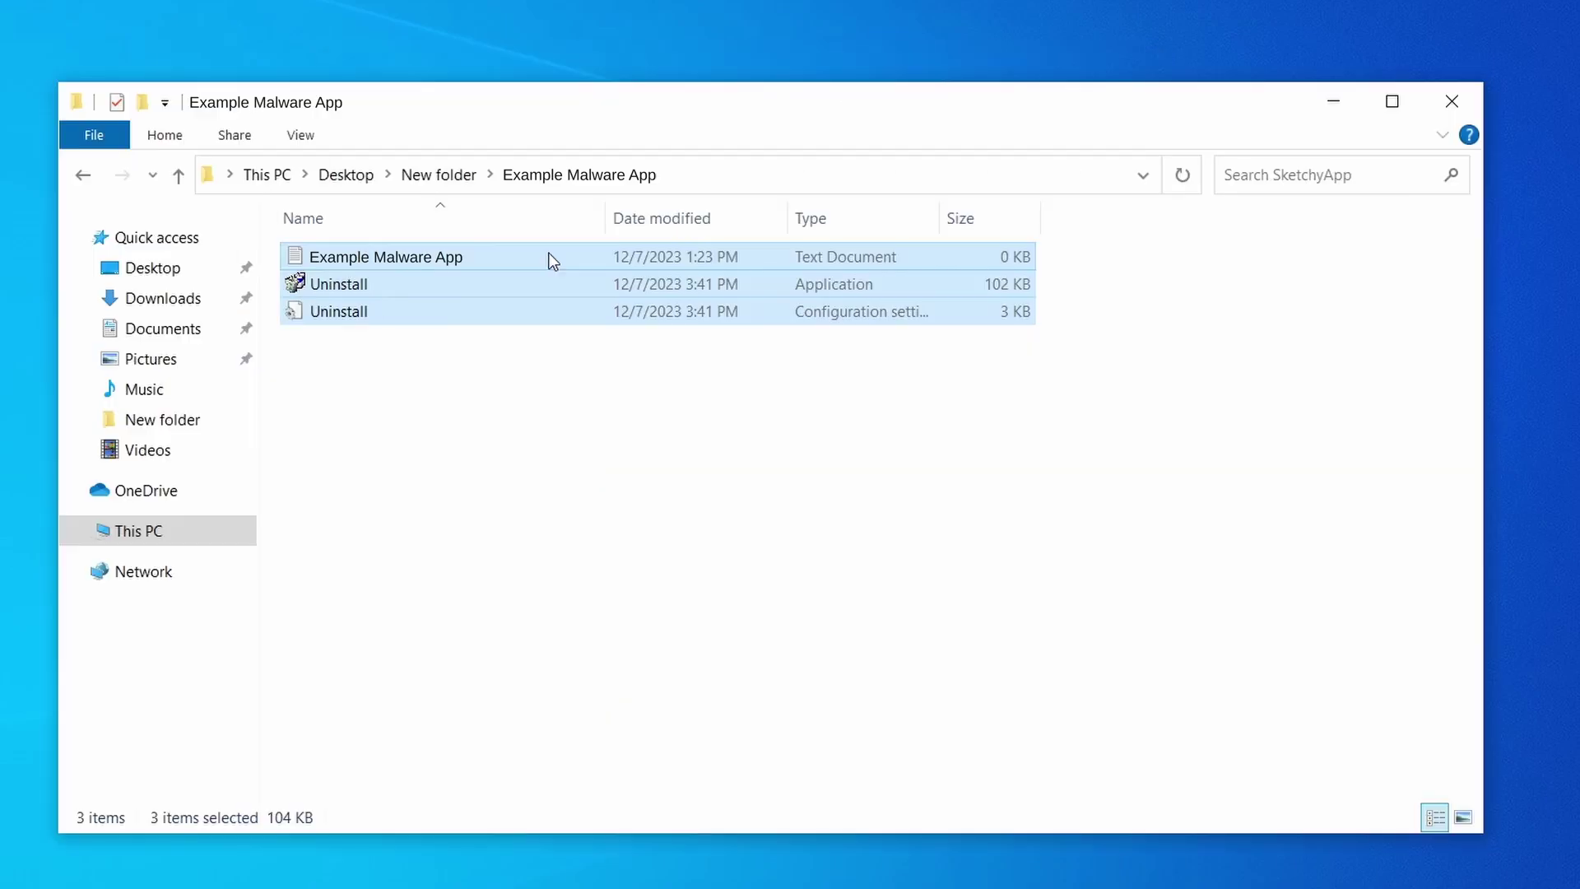
Step: Delete all three selected files in the Example Malware App folder and close the folder window
{"action": "right_click", "coordinate": [547, 257]}
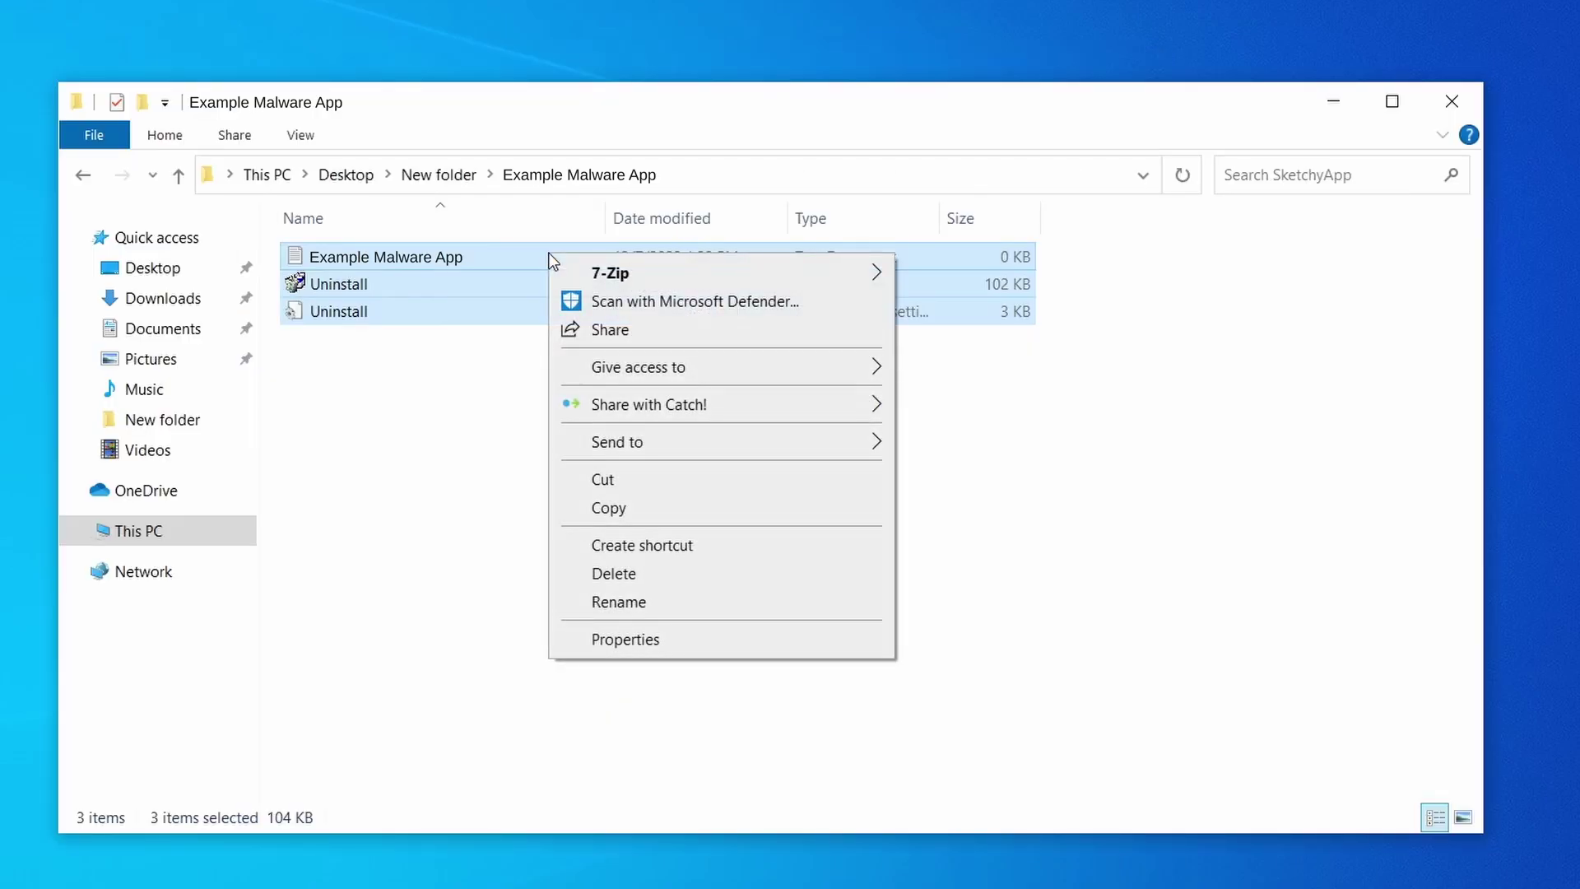
{"action": "left_click", "coordinate": [683, 574]}
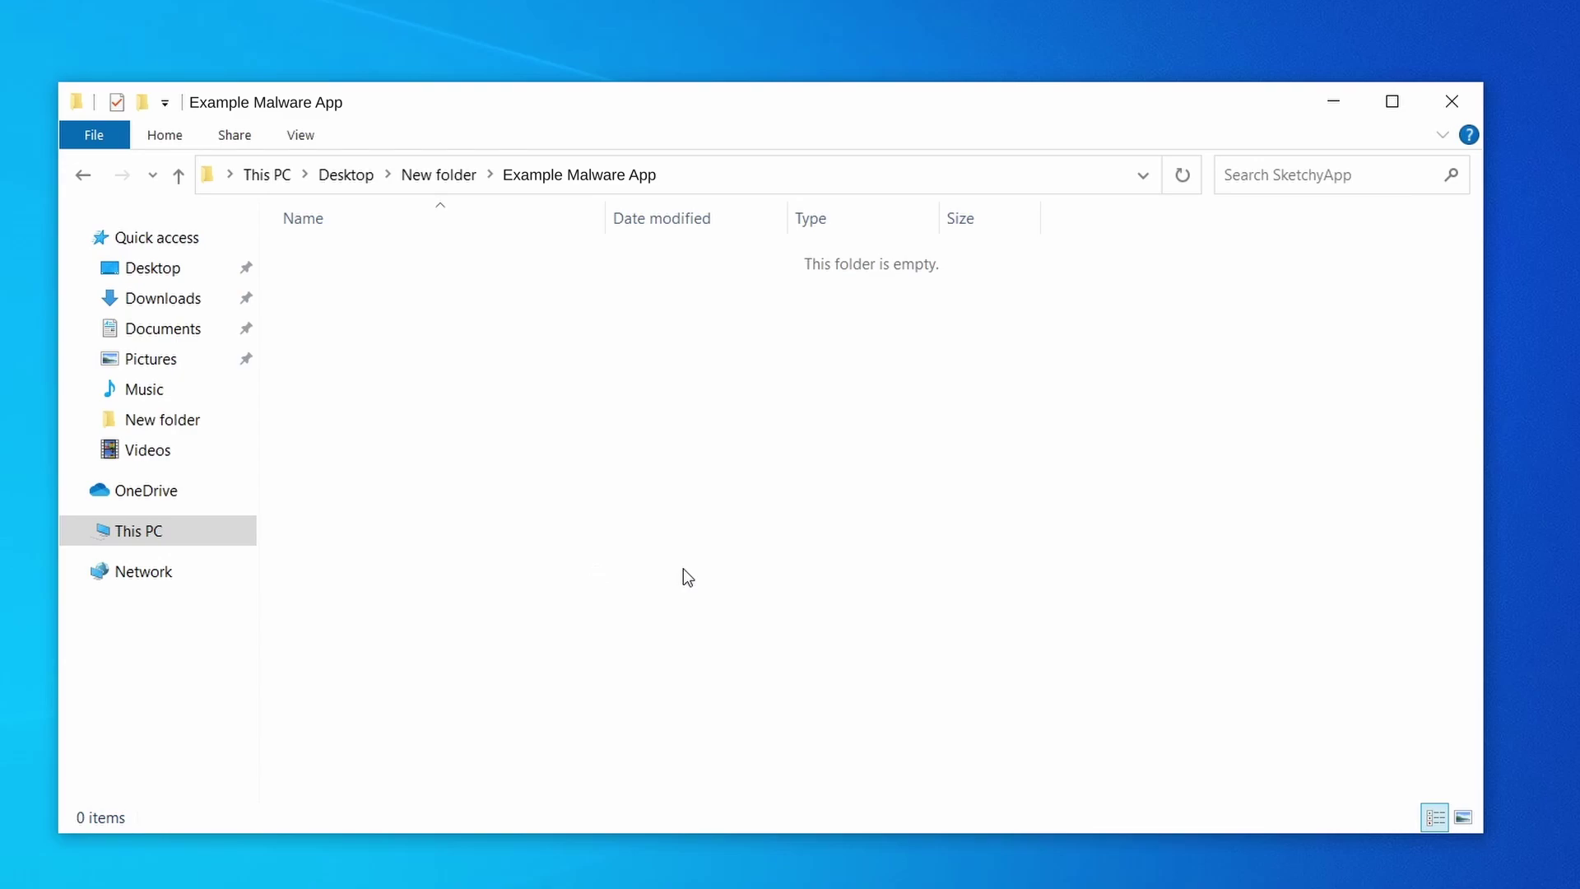
{"action": "left_click", "coordinate": [1451, 101]}
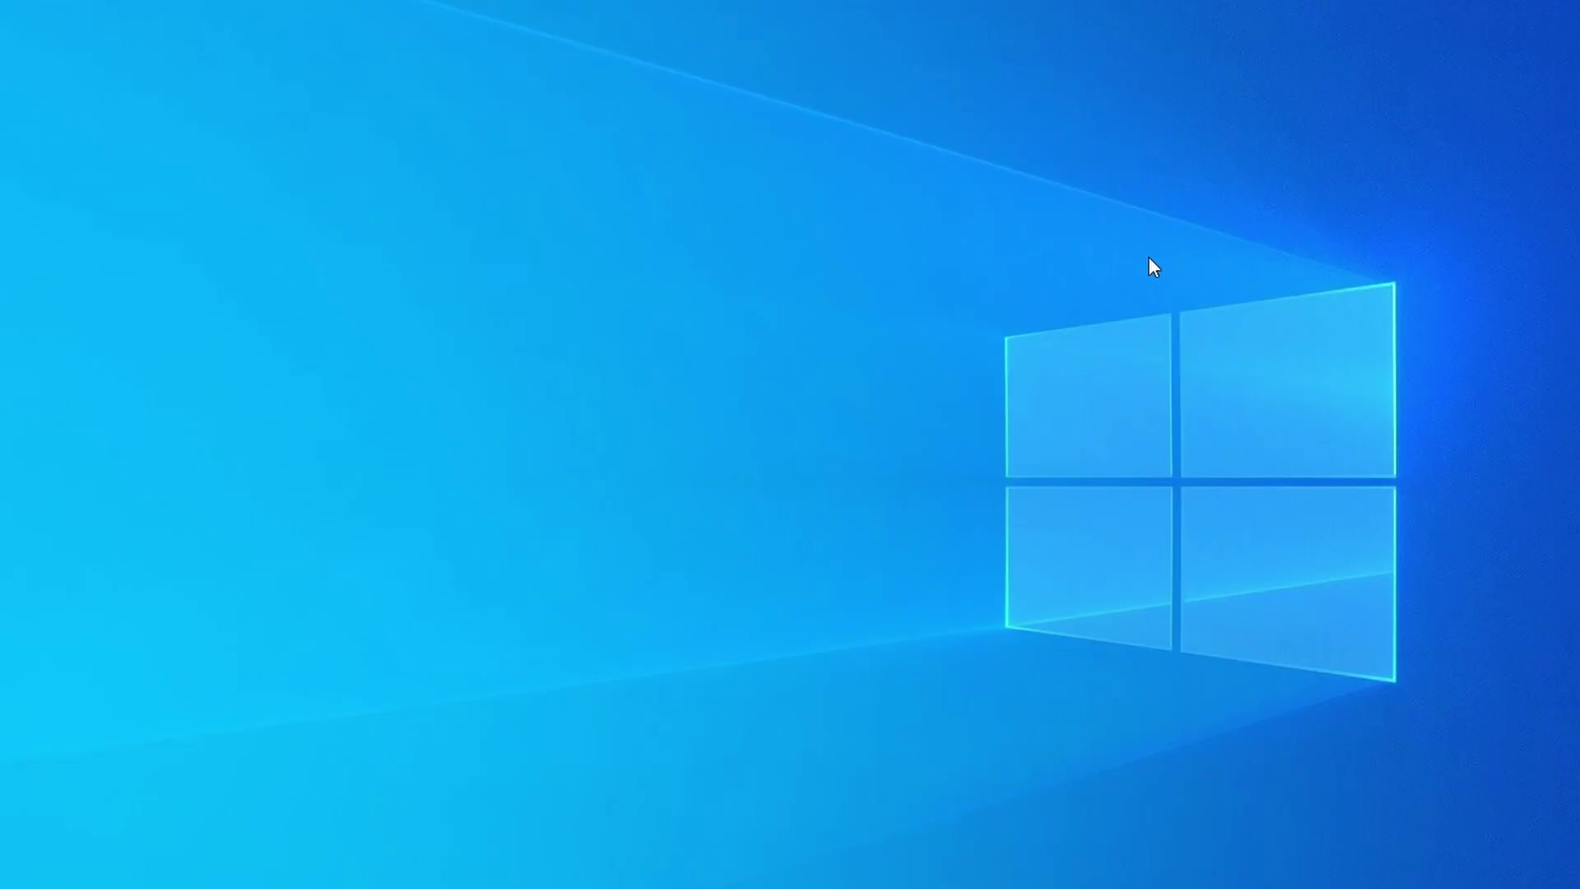
Step: Check Task Manager's processes by CPU and by memory, and bring up the available actions for Example Malware App
{"action": "key", "text": "ctrl+shift+Escape"}
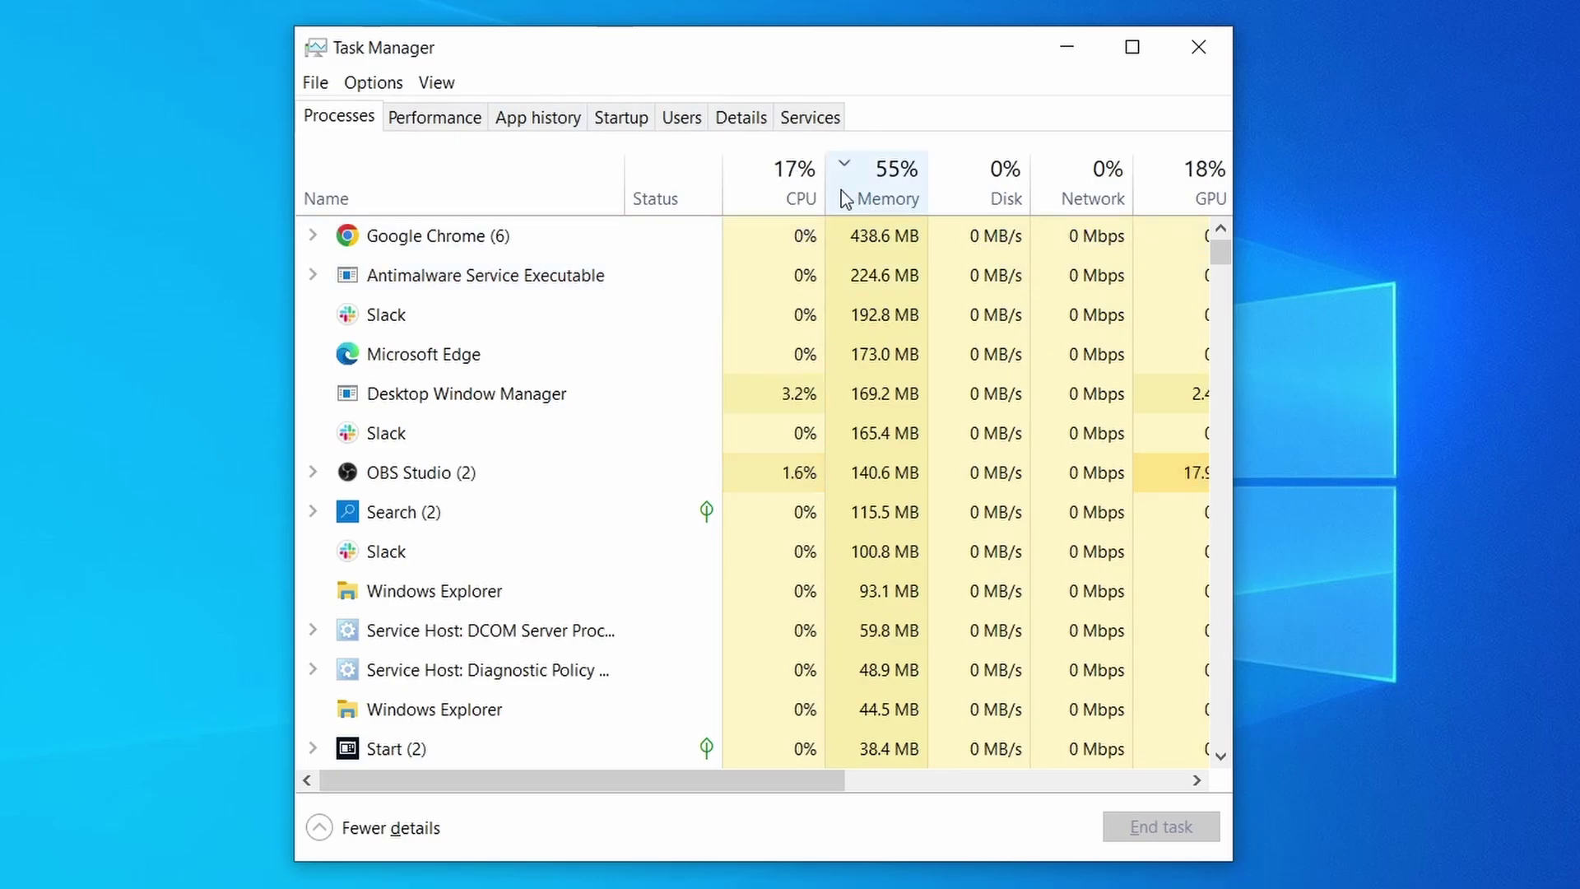
{"action": "left_click", "coordinate": [769, 194]}
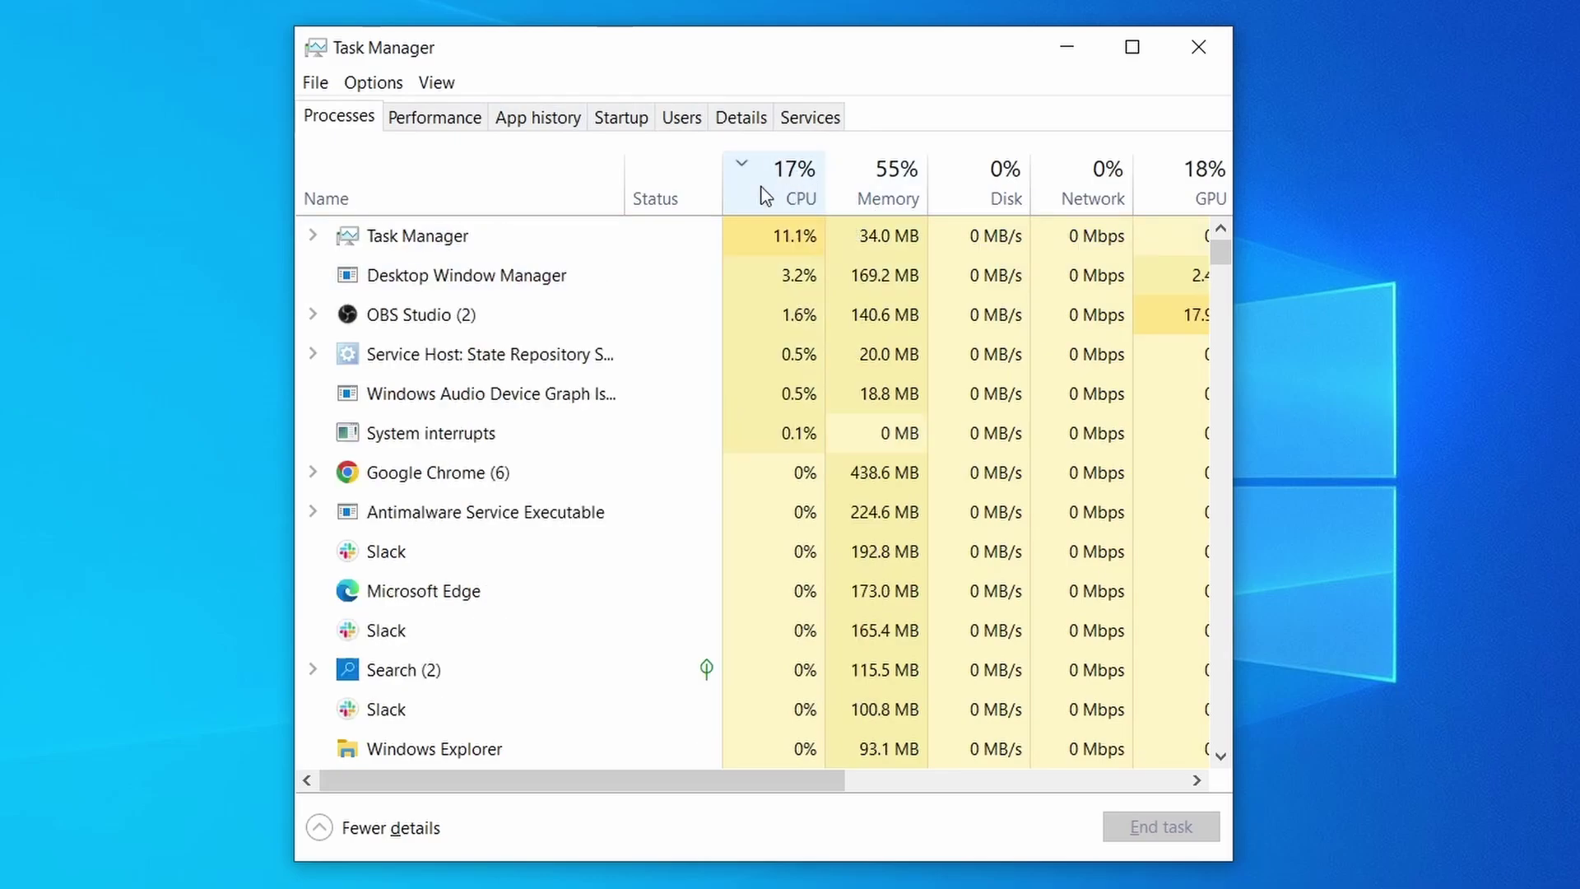
{"action": "left_click", "coordinate": [896, 179]}
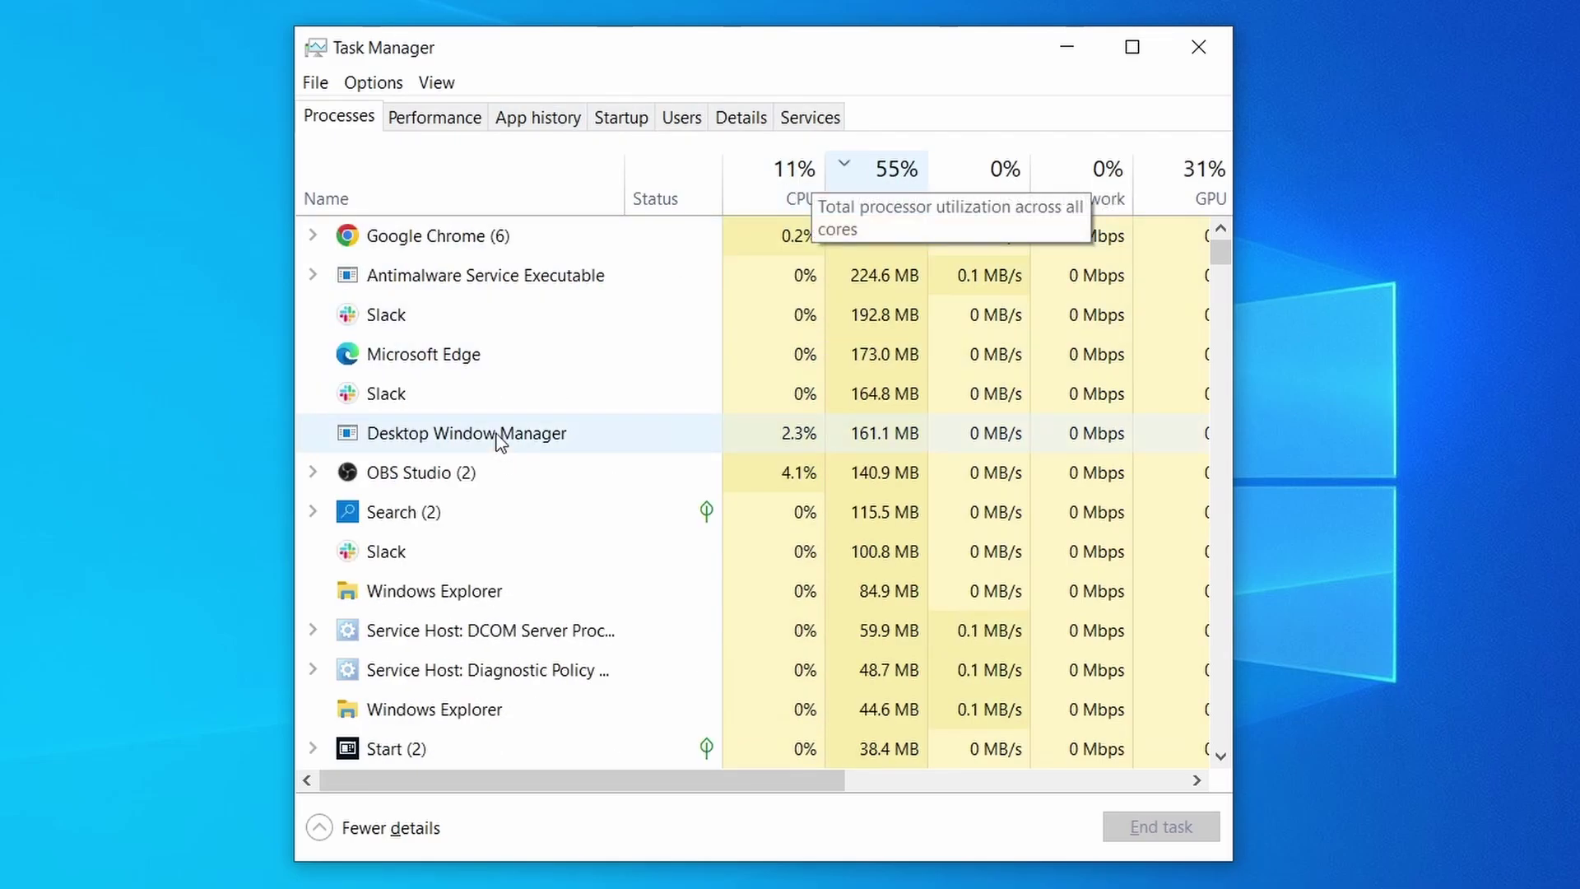
{"action": "scroll", "coordinate": [685, 554], "scroll_direction": "down", "scroll_amount": 2}
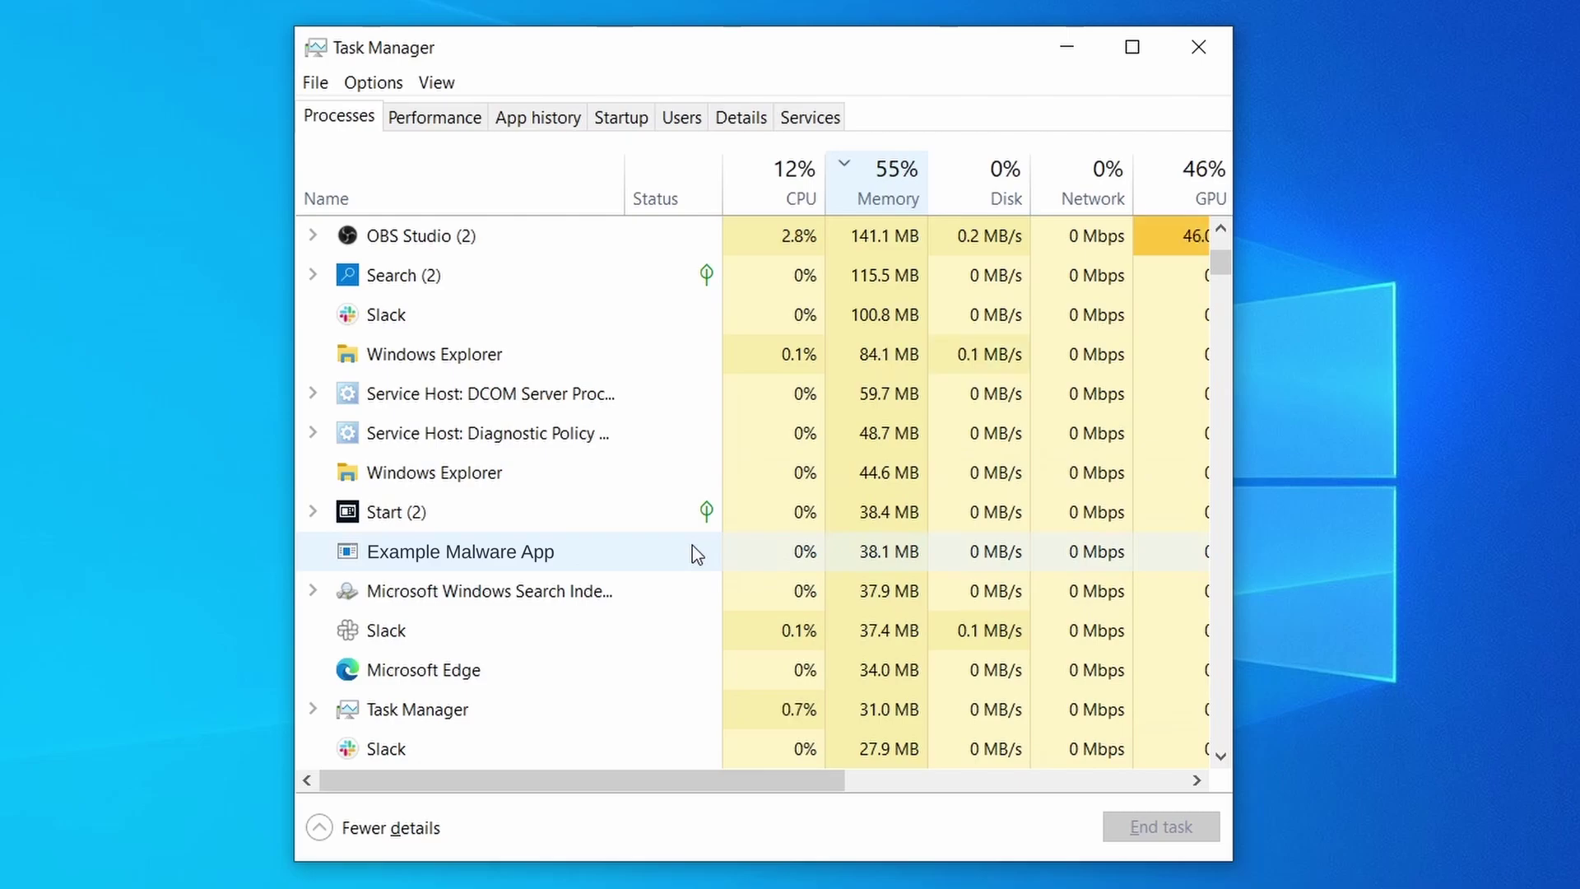
{"action": "right_click", "coordinate": [692, 546]}
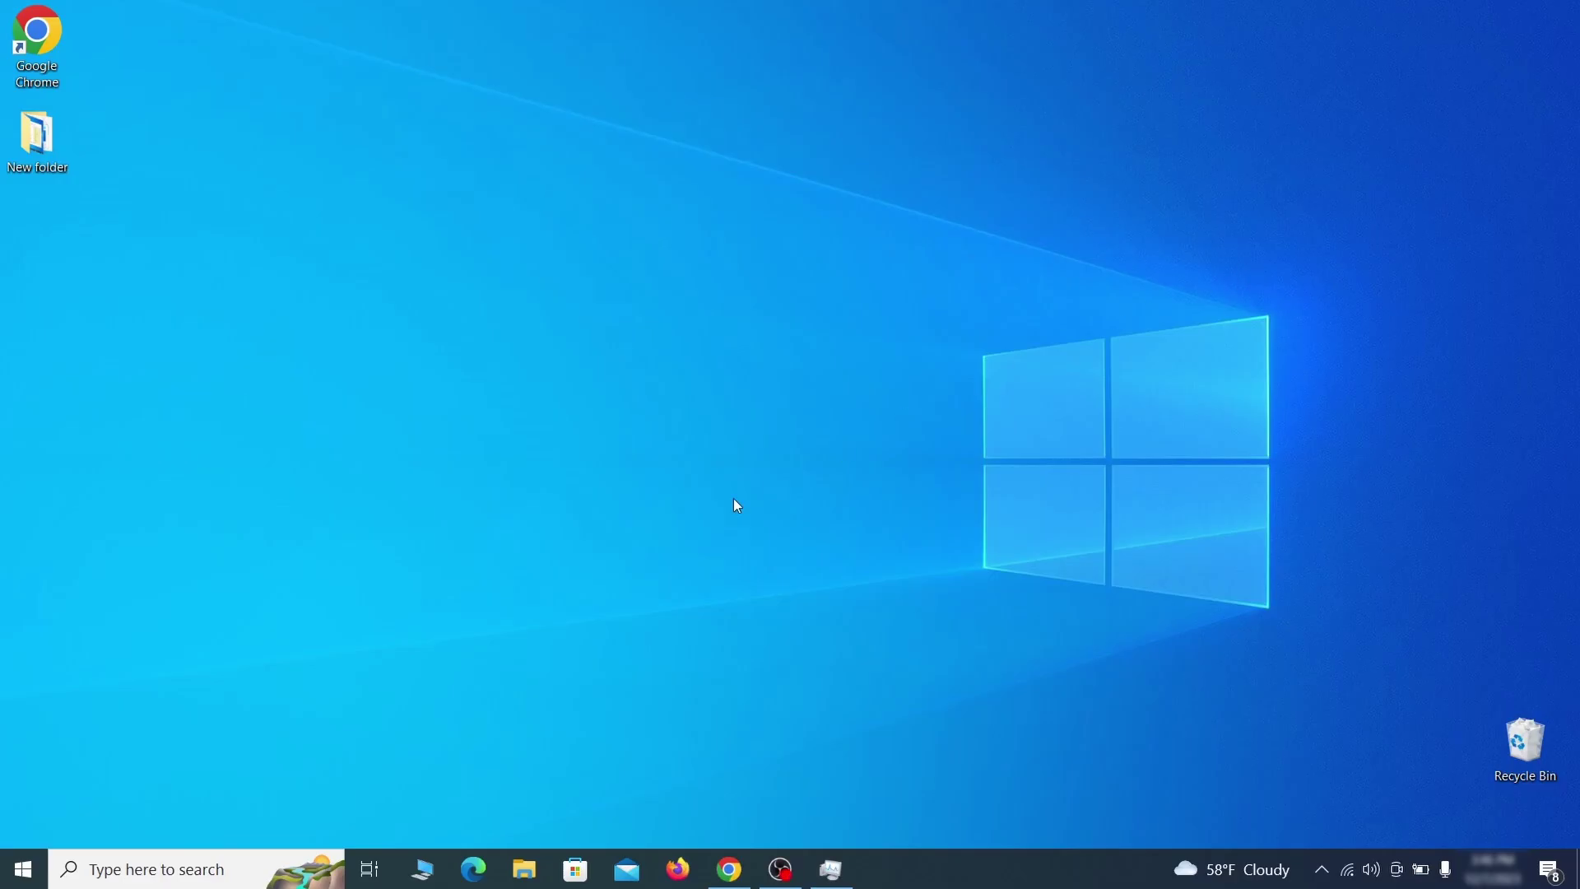
Step: Search Windows for "view network connections" and open the Network Connections window
{"action": "left_click", "coordinate": [23, 869]}
{"action": "type", "text": "view network connectio"}
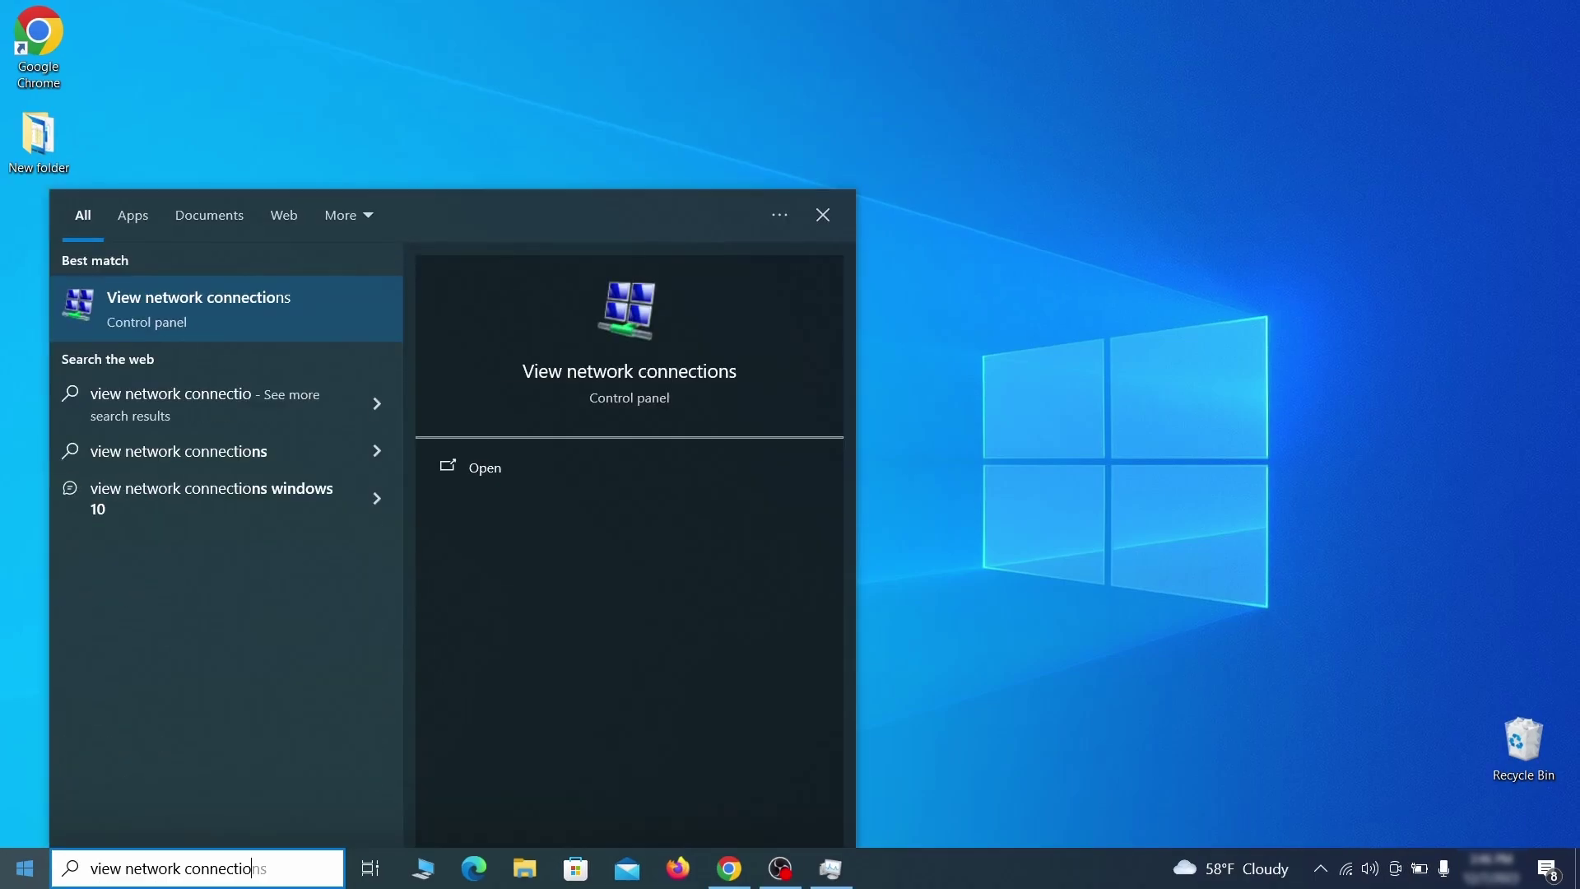
{"action": "type", "text": "ns"}
{"action": "key", "text": "Return"}
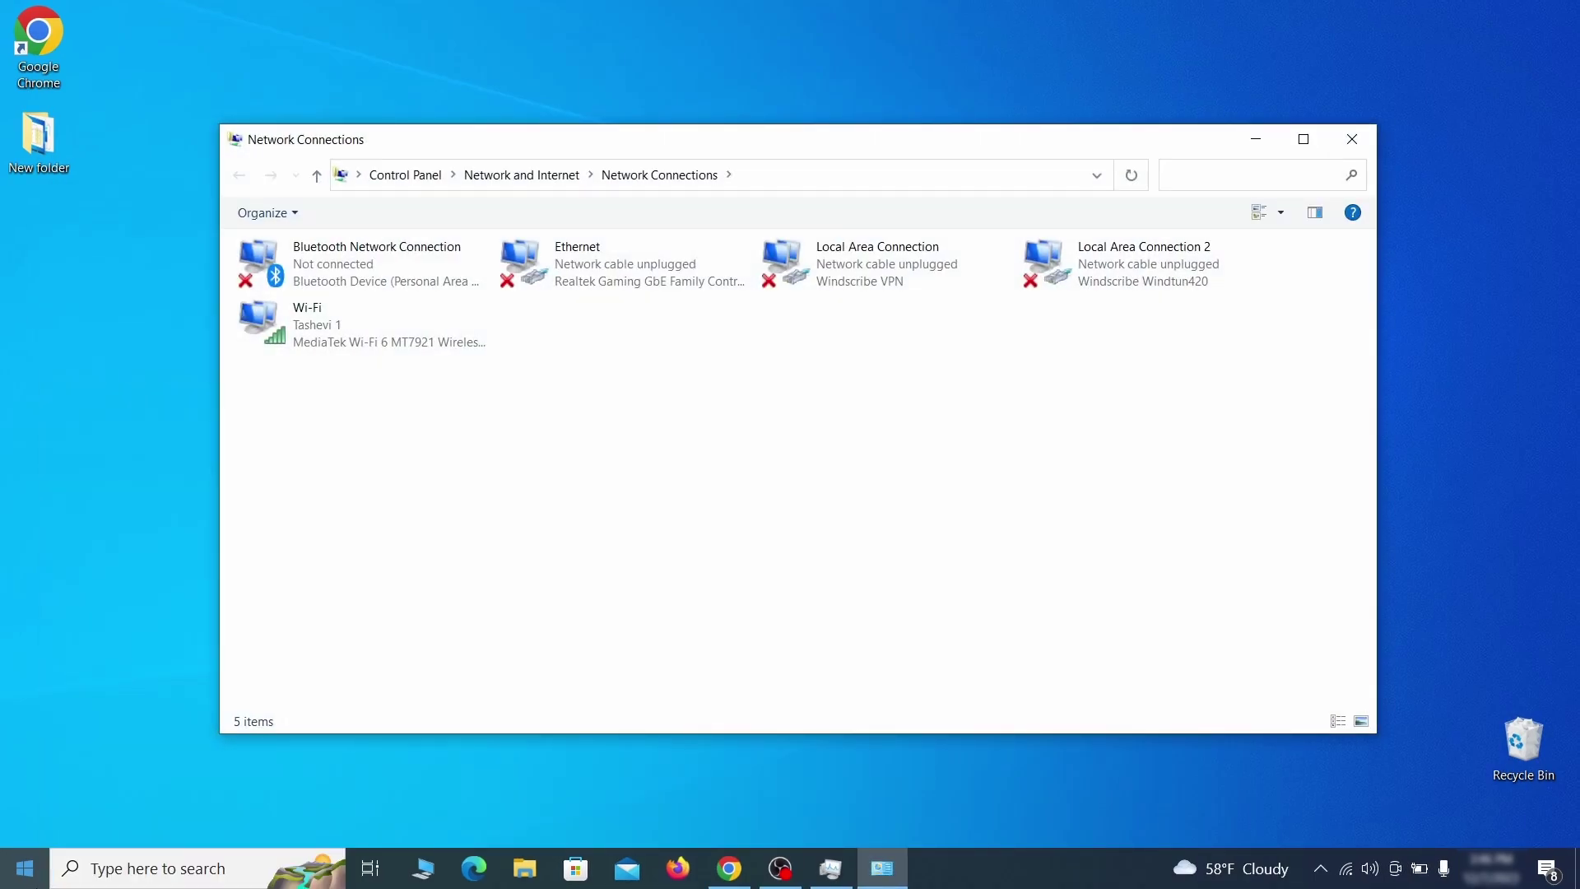
Step: Open the Internet Protocol Version 4 (TCP/IPv4) properties of the Wi-Fi connection
{"action": "left_click", "coordinate": [286, 319]}
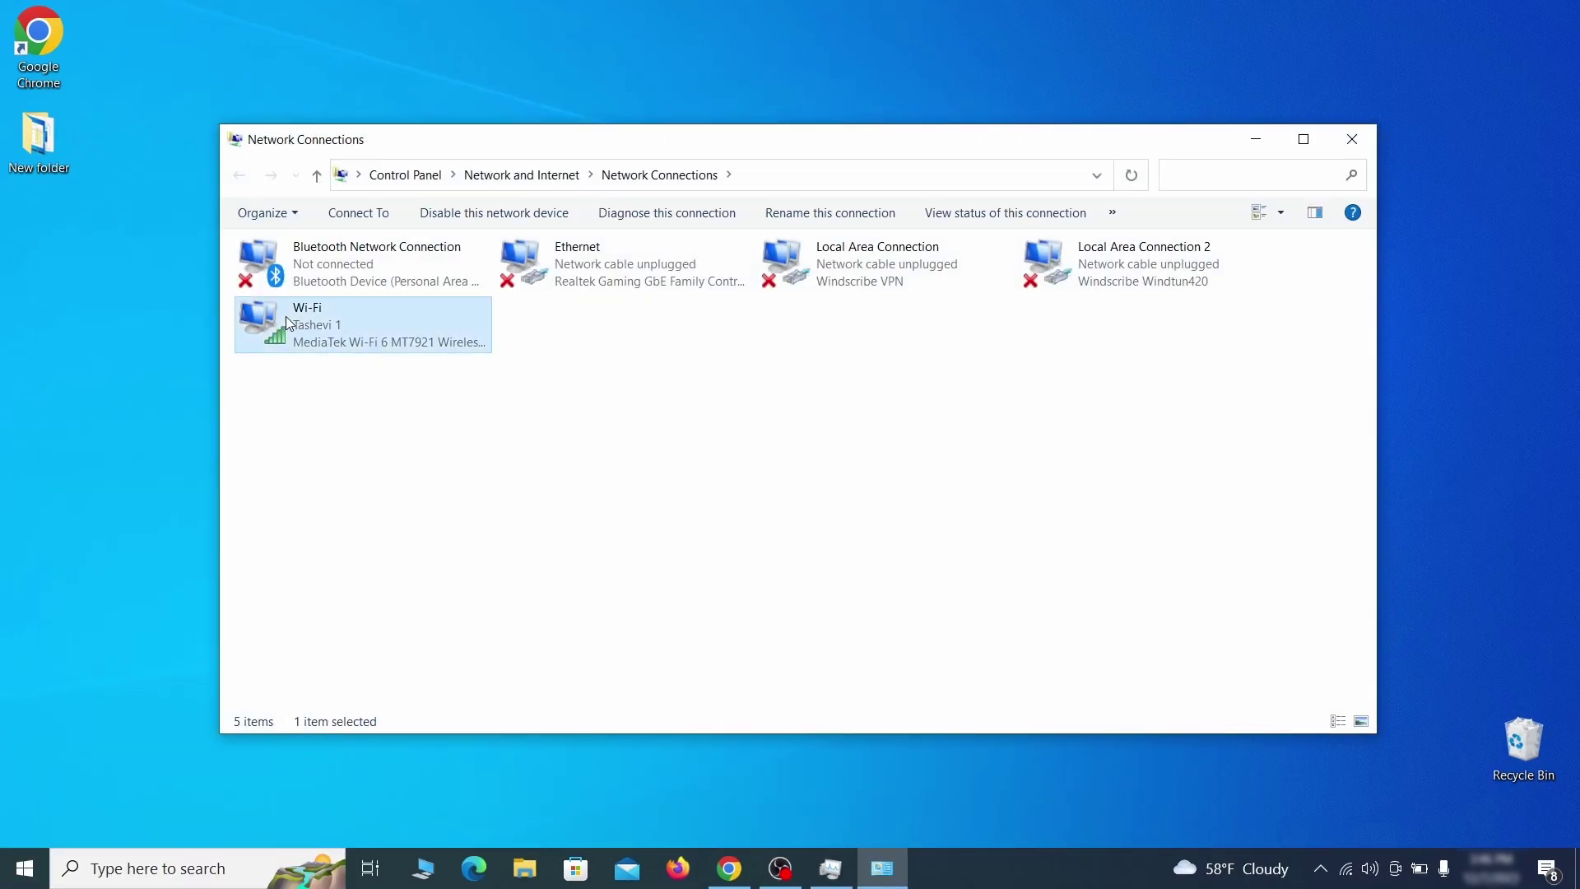
{"action": "right_click", "coordinate": [336, 342]}
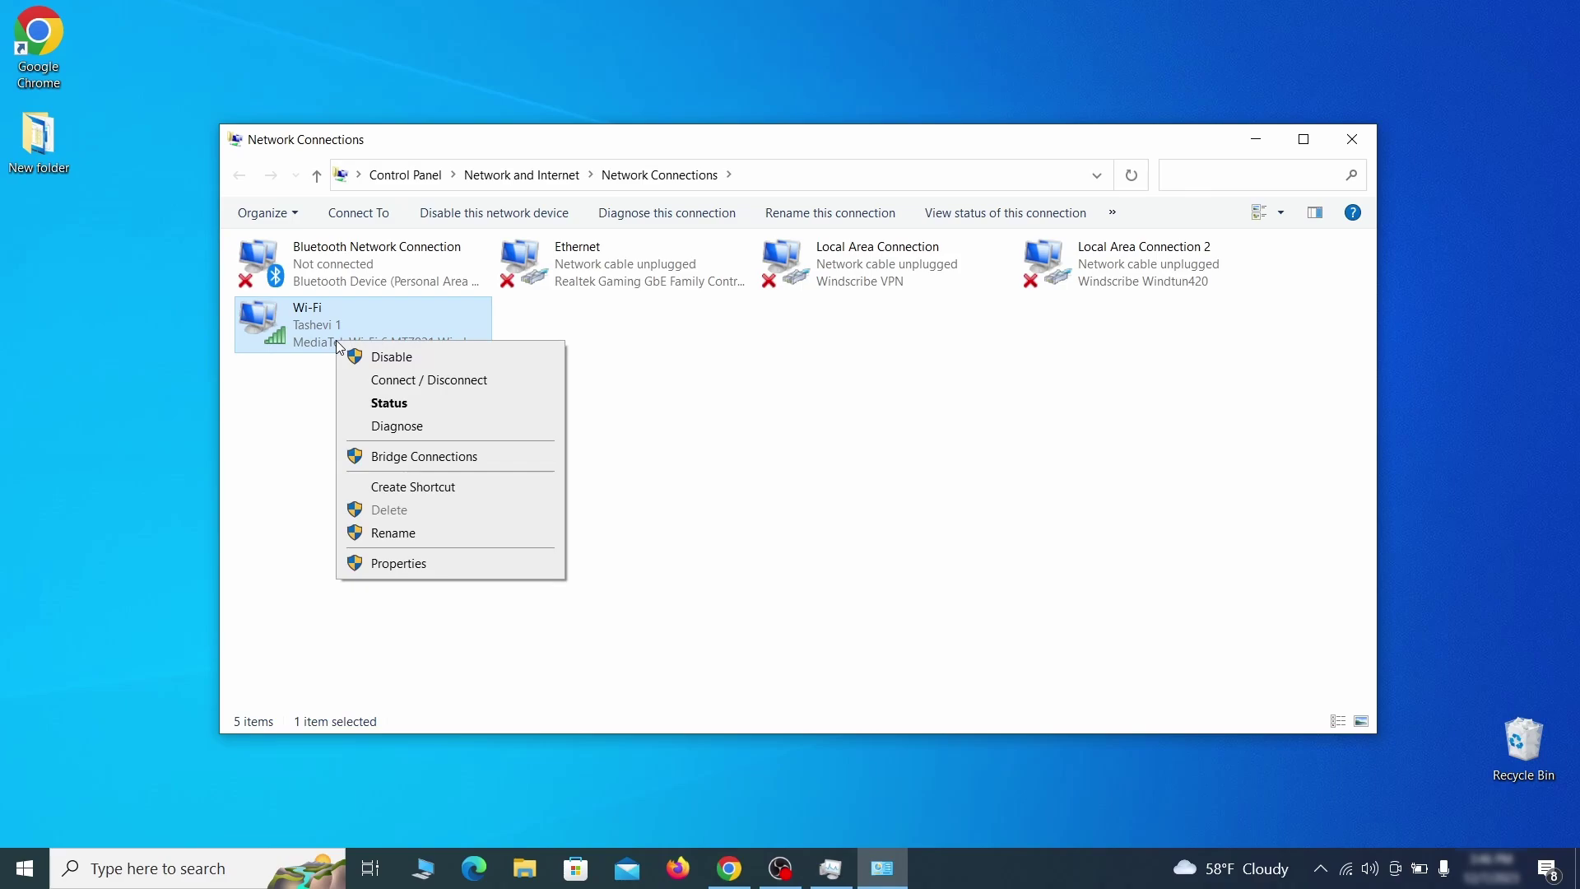
{"action": "left_click", "coordinate": [398, 564]}
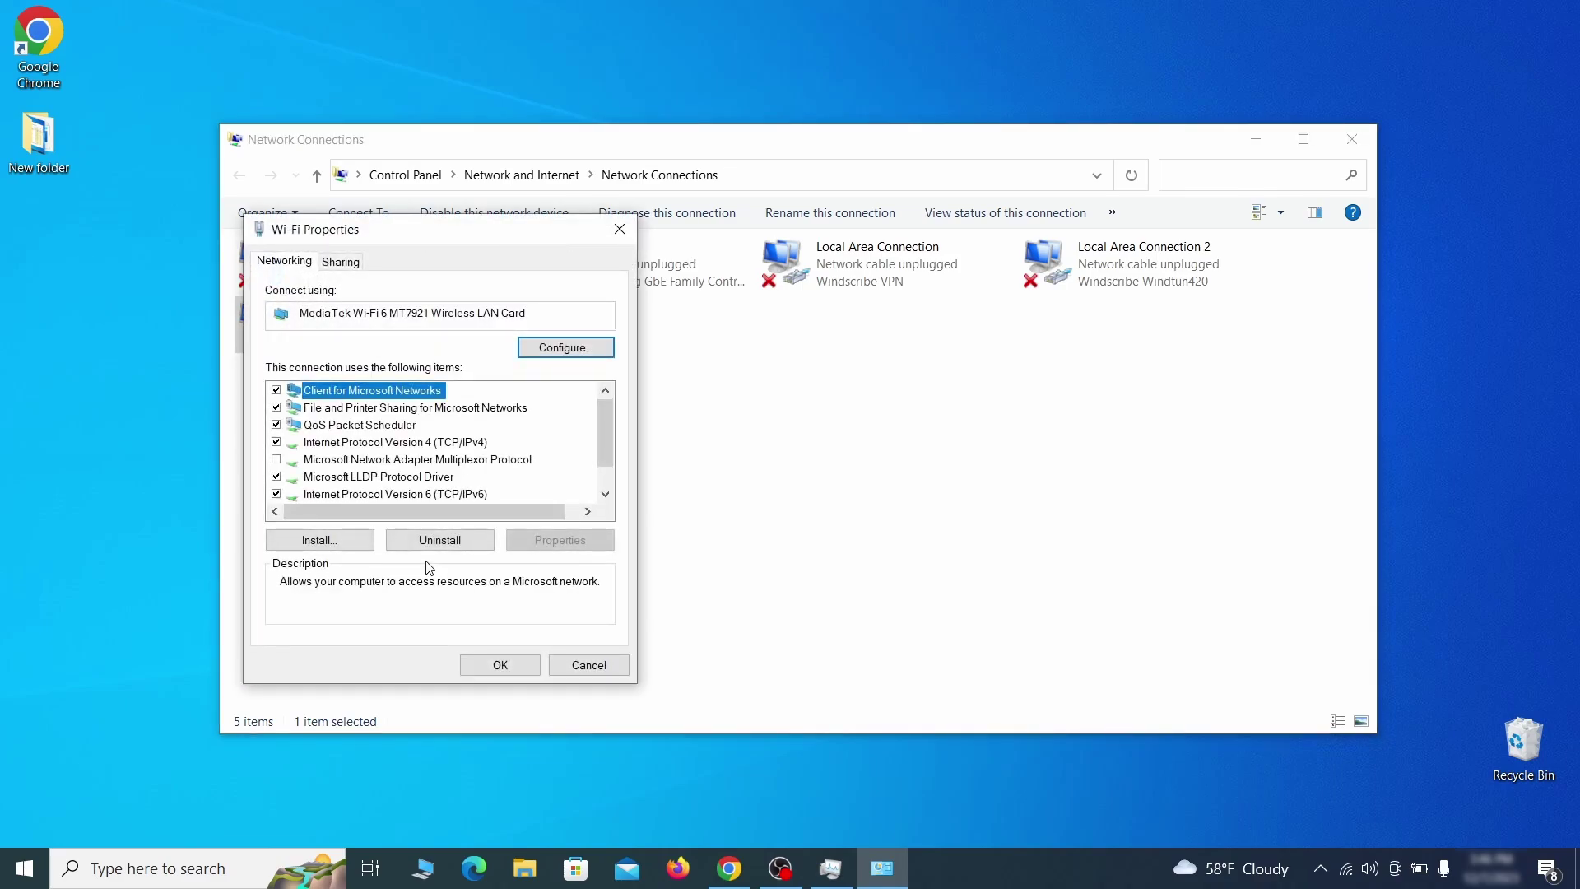
{"action": "left_click", "coordinate": [413, 444]}
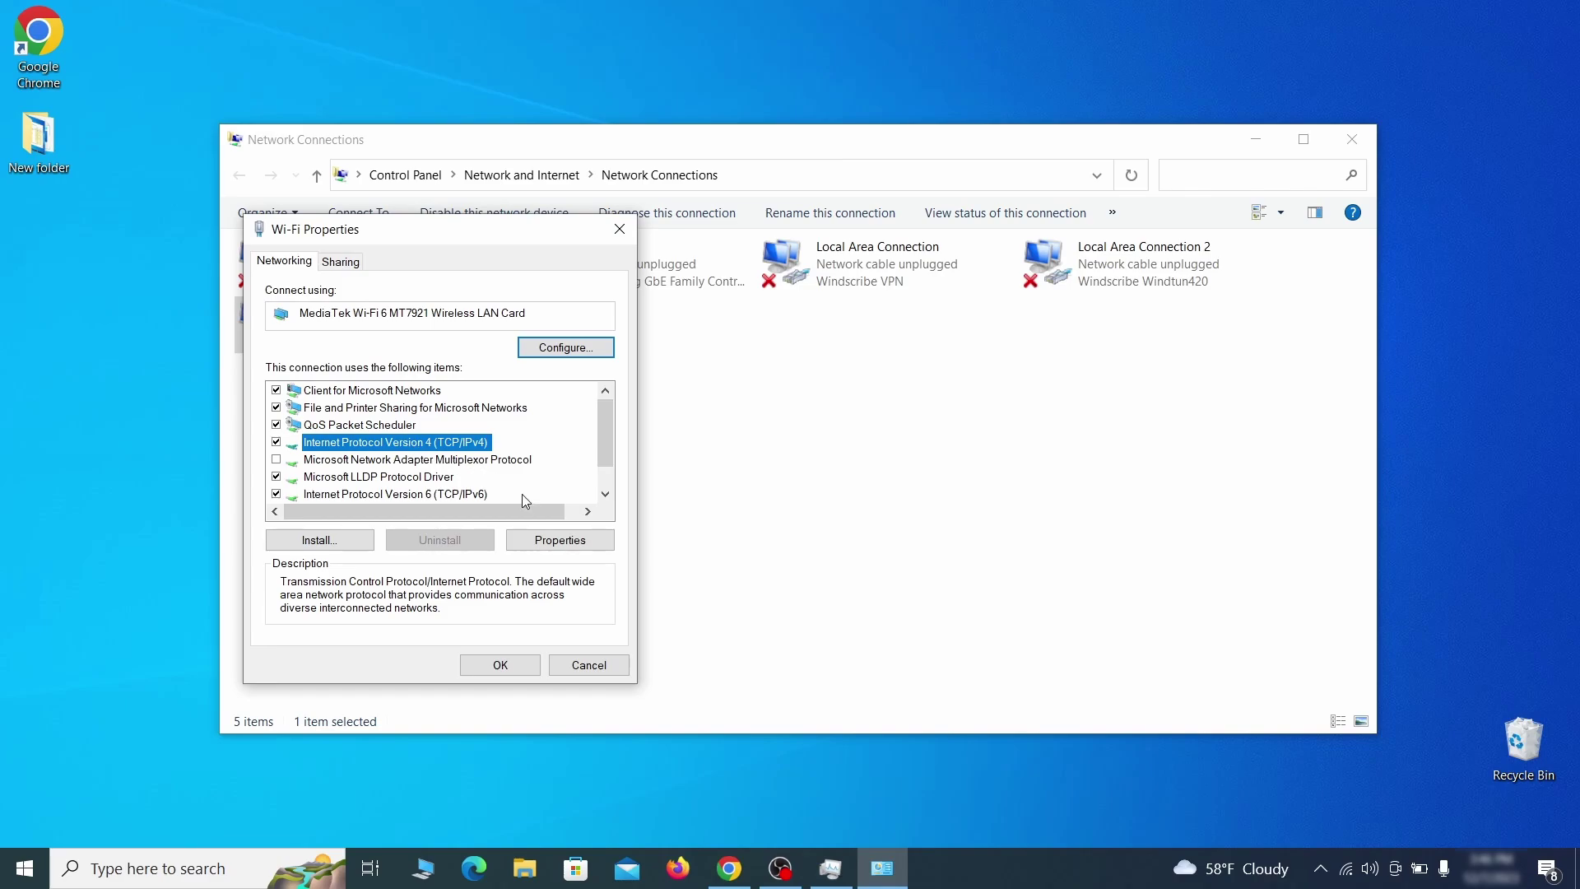
{"action": "left_click", "coordinate": [563, 539]}
{"action": "left_click_drag", "start_coordinate": [564, 303], "coordinate": [799, 241]}
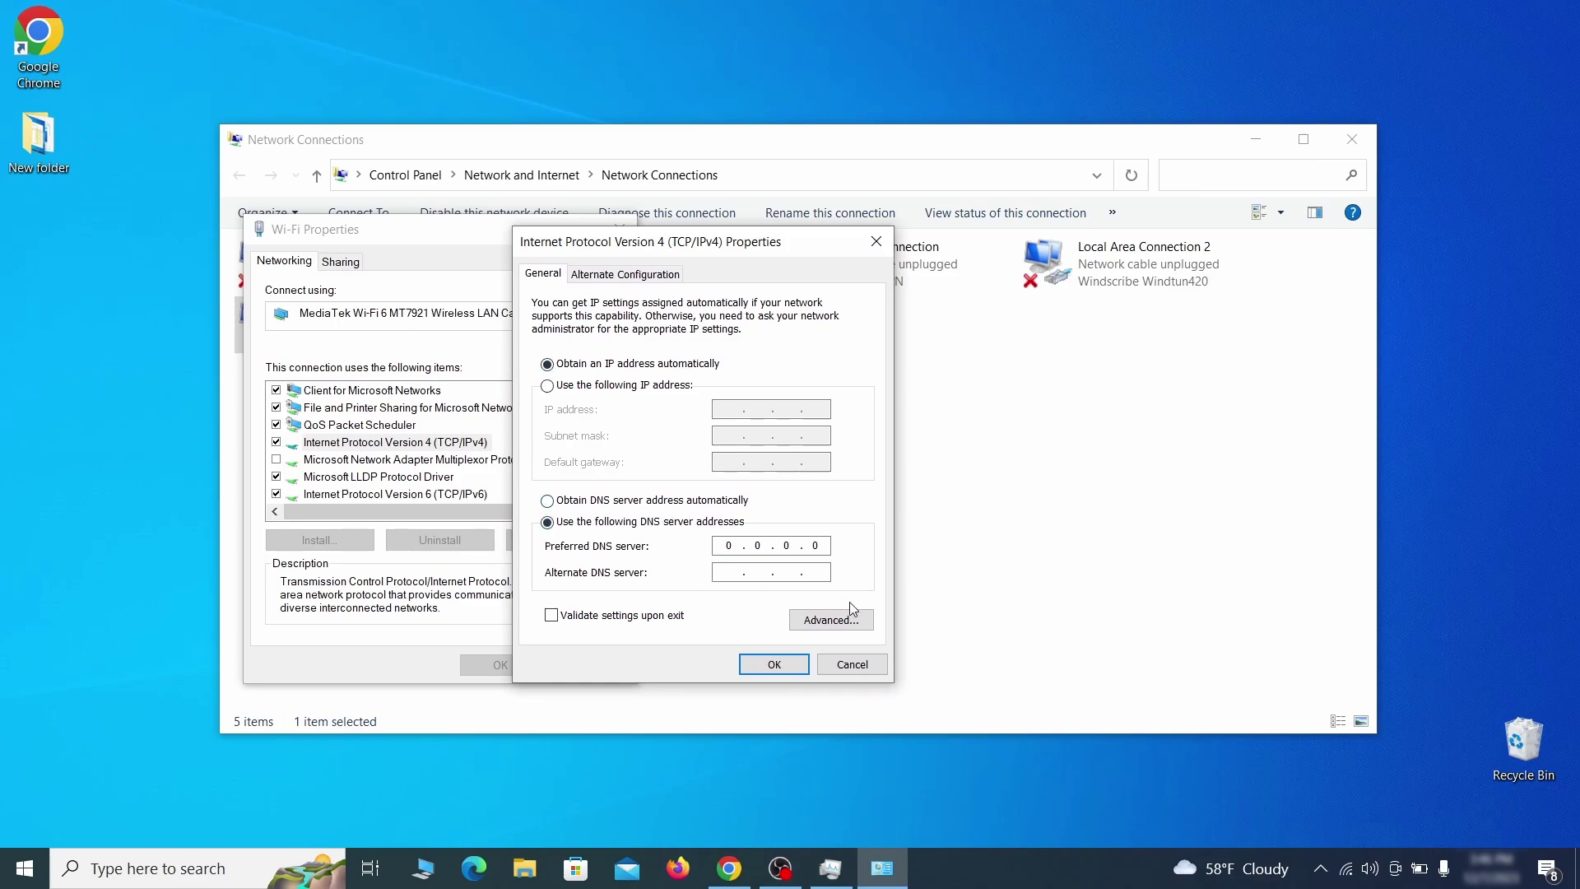
Step: Remove the 0.0.0.0 DNS server address in the advanced TCP/IP settings, confirm the changes, and close the network windows
{"action": "left_click", "coordinate": [854, 629]}
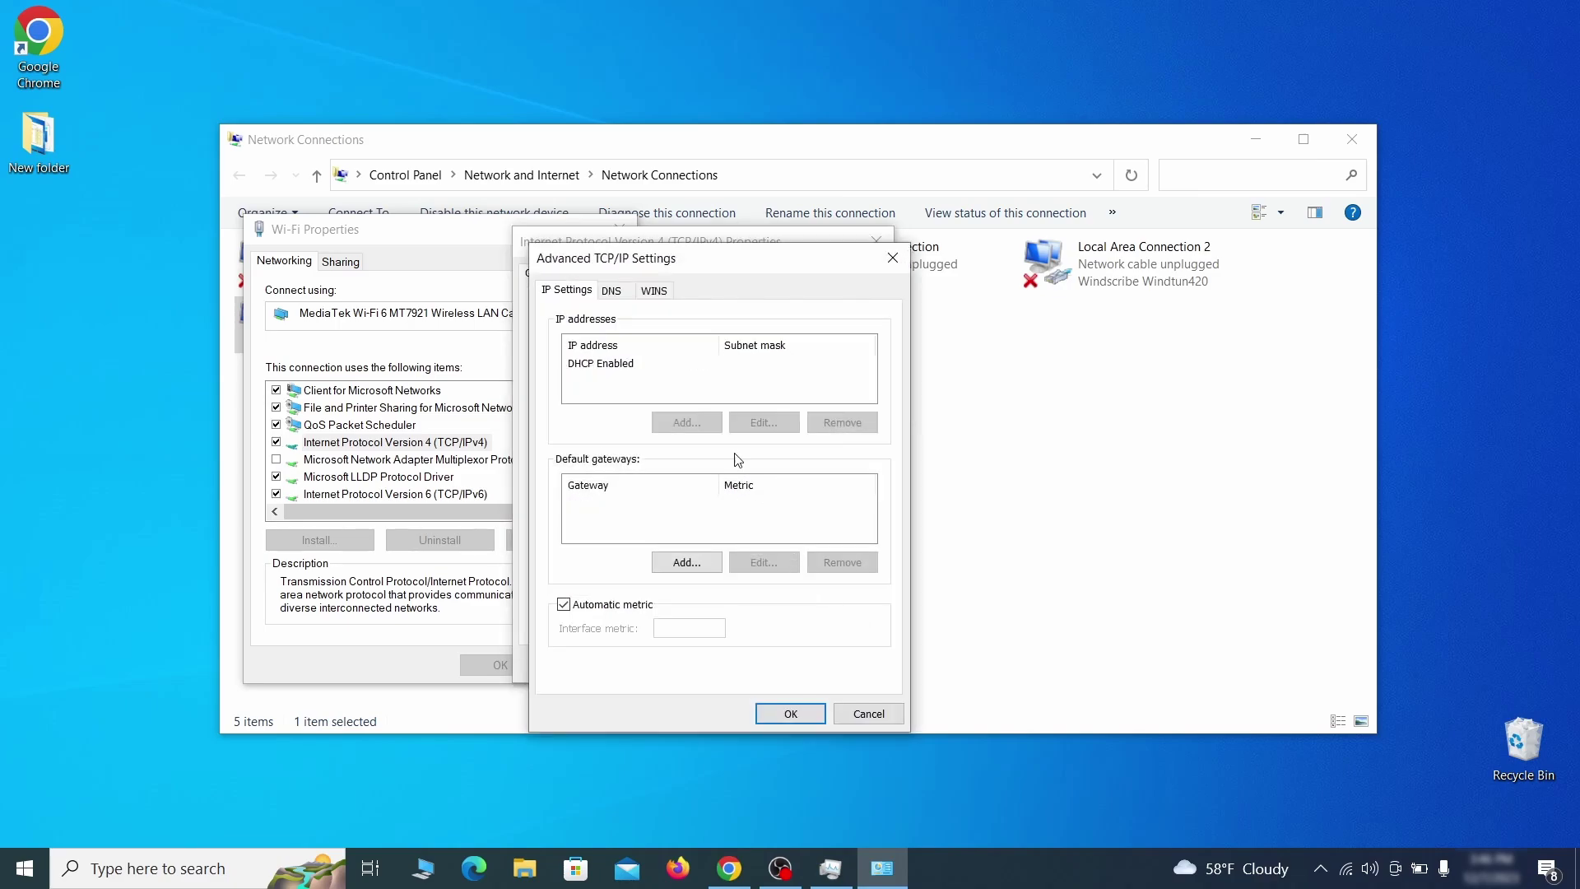
{"action": "left_click", "coordinate": [617, 292]}
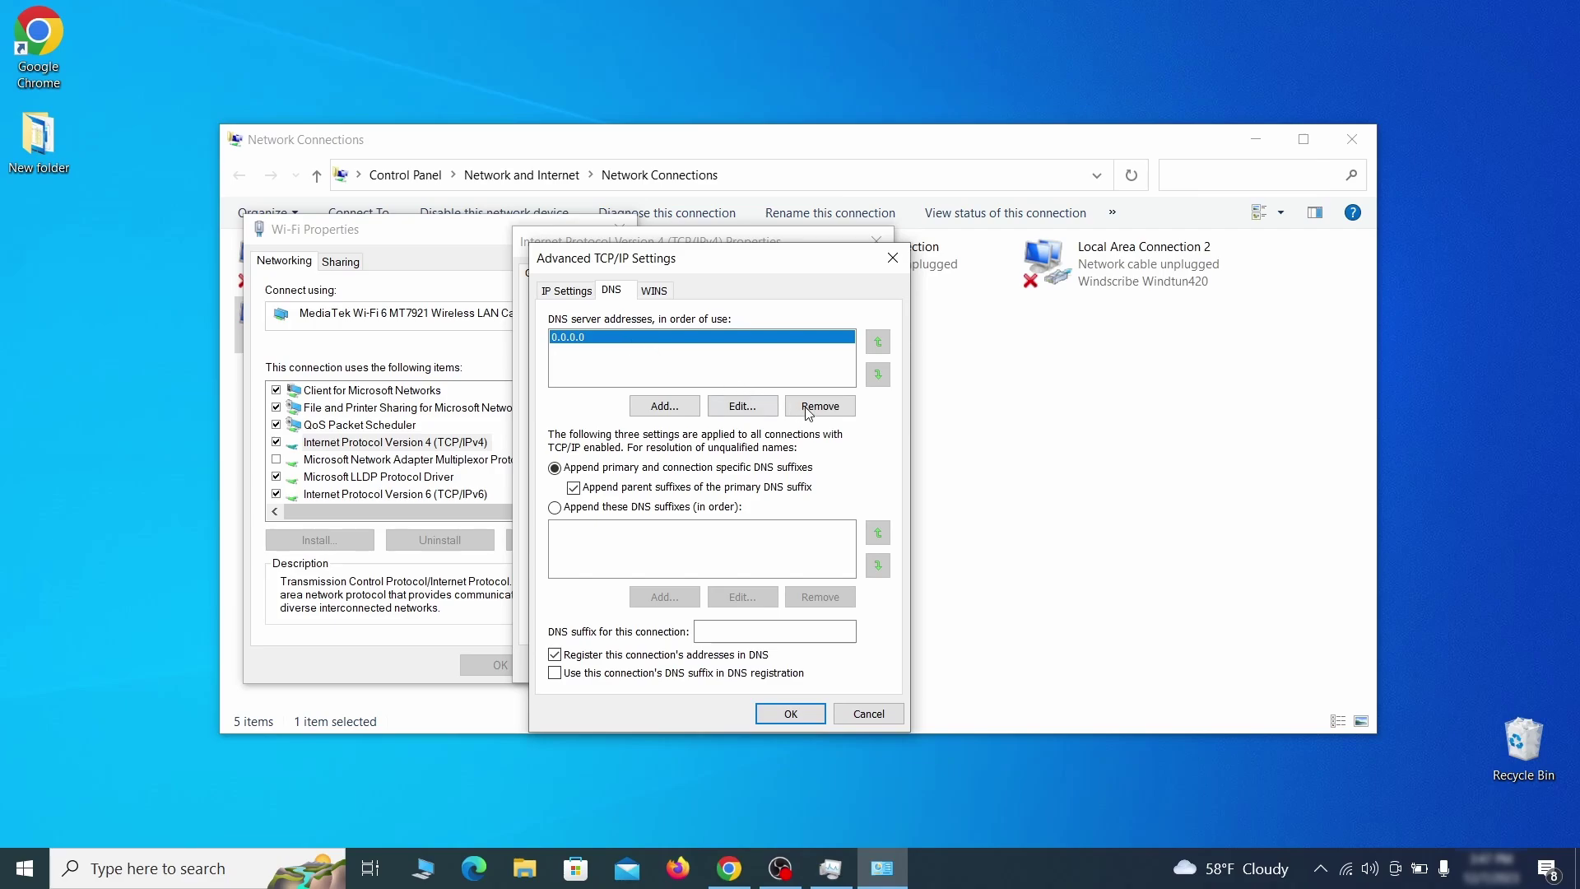
{"action": "left_click", "coordinate": [836, 411]}
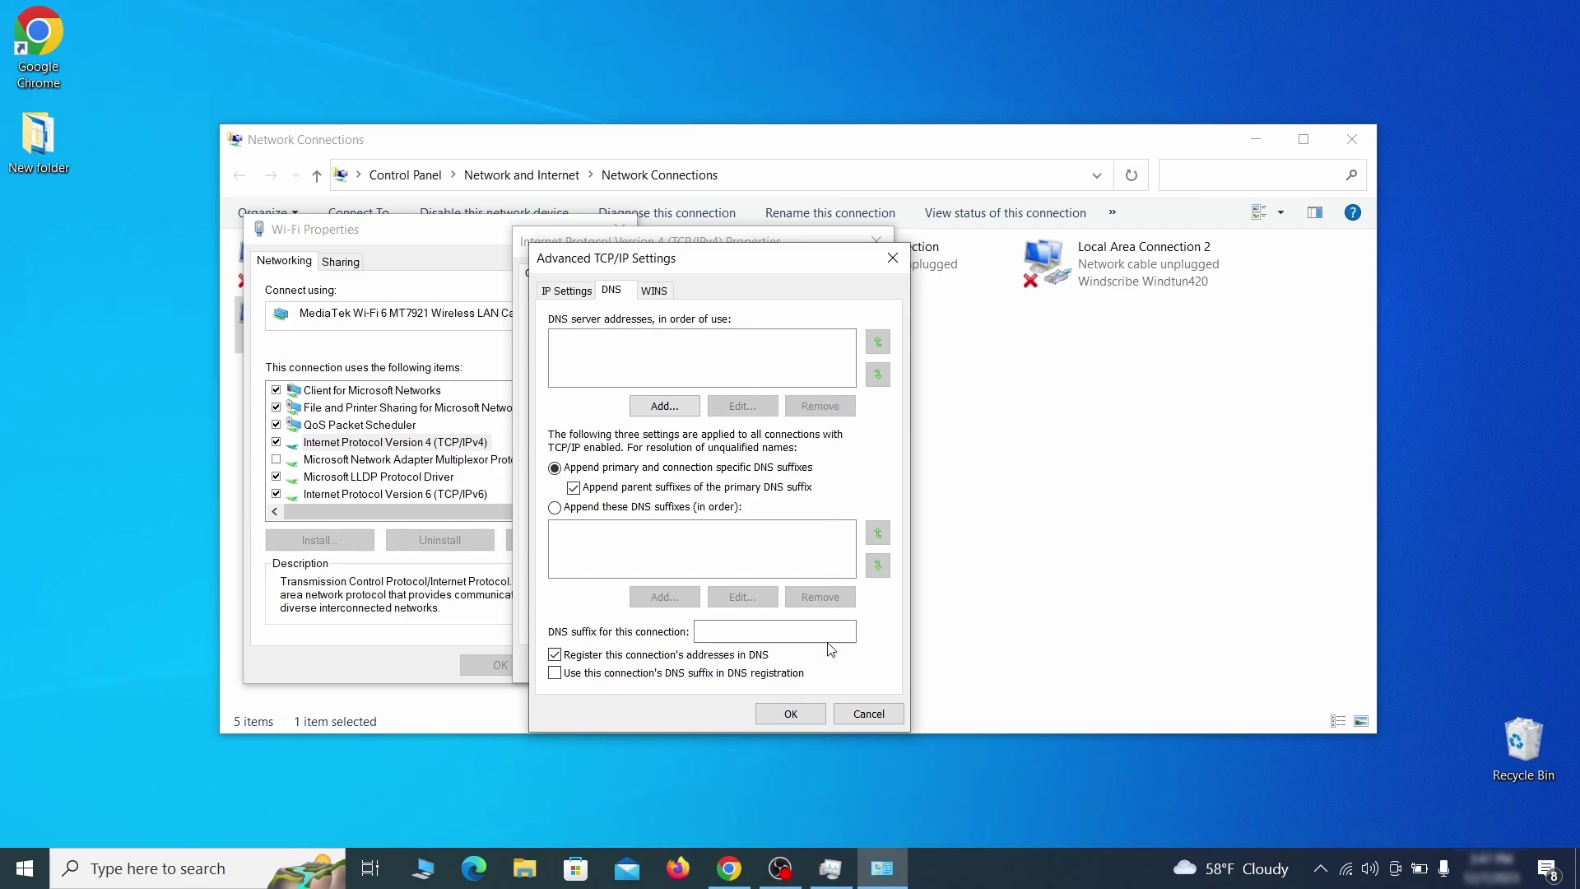
{"action": "left_click", "coordinate": [790, 713]}
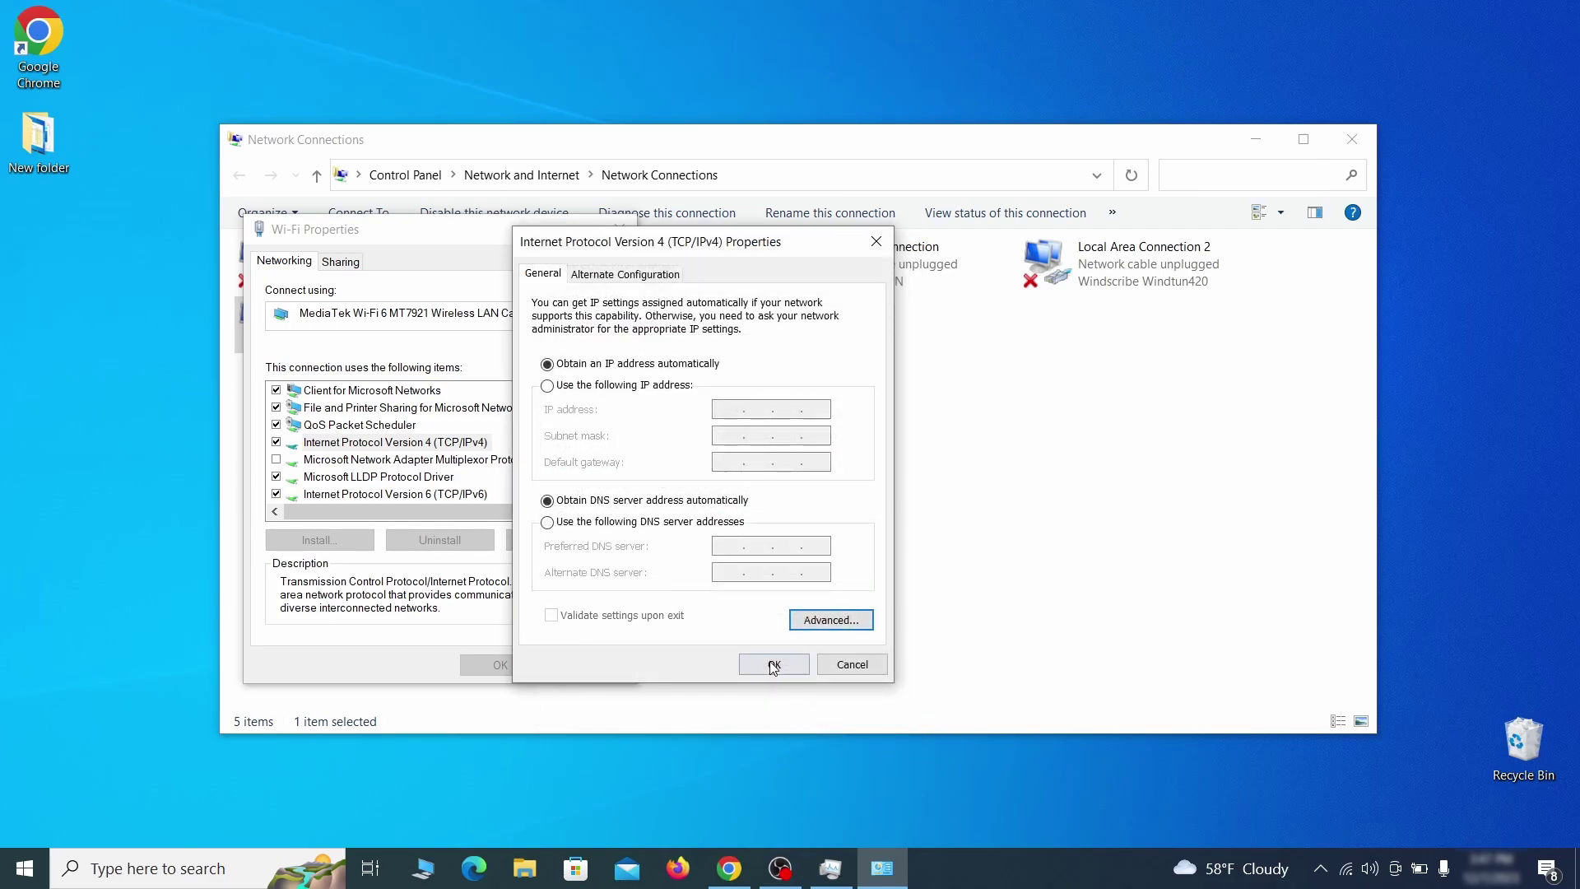
{"action": "left_click", "coordinate": [774, 665]}
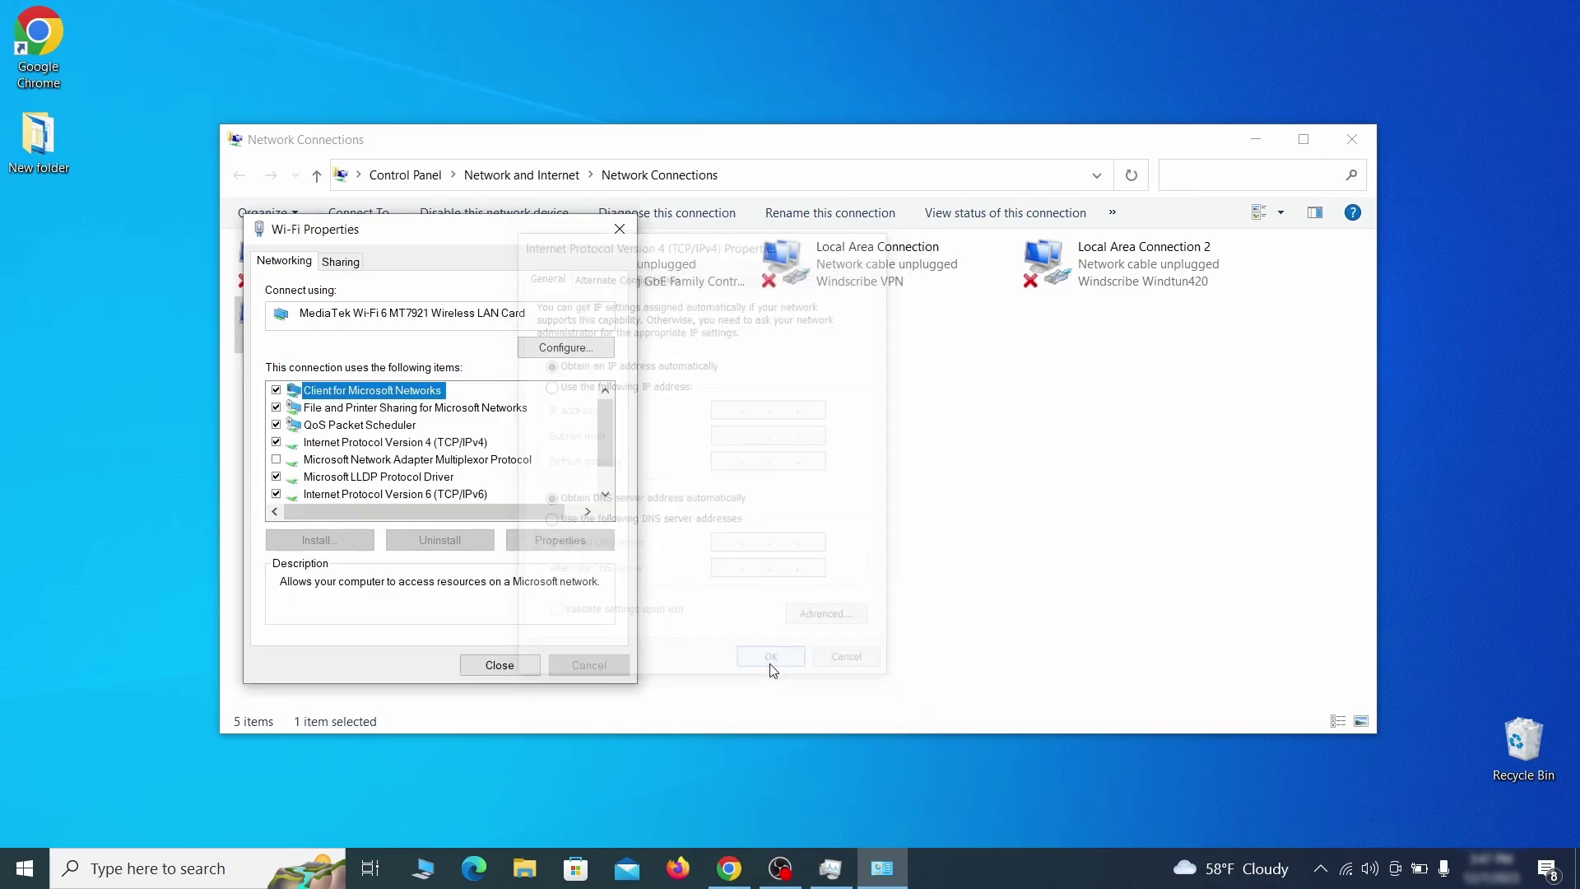
{"action": "left_click", "coordinate": [499, 665]}
{"action": "key", "text": "alt+F4"}
Step: Open the file C:\Windows\System32\drivers\etc\hosts in Notepad
{"action": "key", "text": "super"}
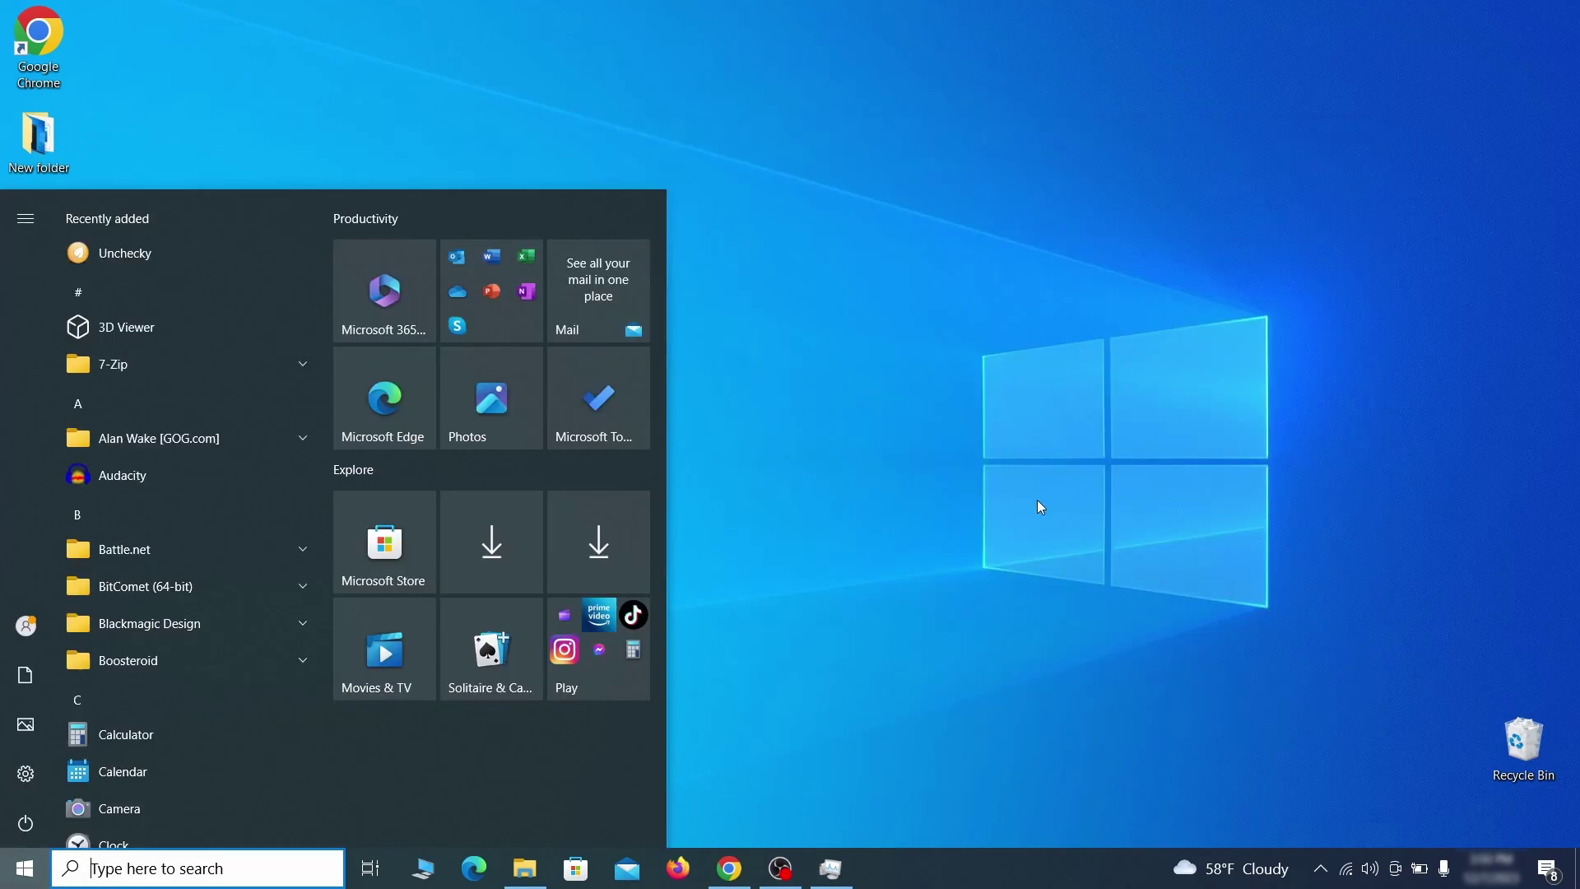
{"action": "key", "text": "Escape"}
{"action": "key", "text": "super"}
{"action": "type", "text": "C:\\Windows\\System32\\drivers\\etc\\hosts"}
{"action": "key", "text": "Return"}
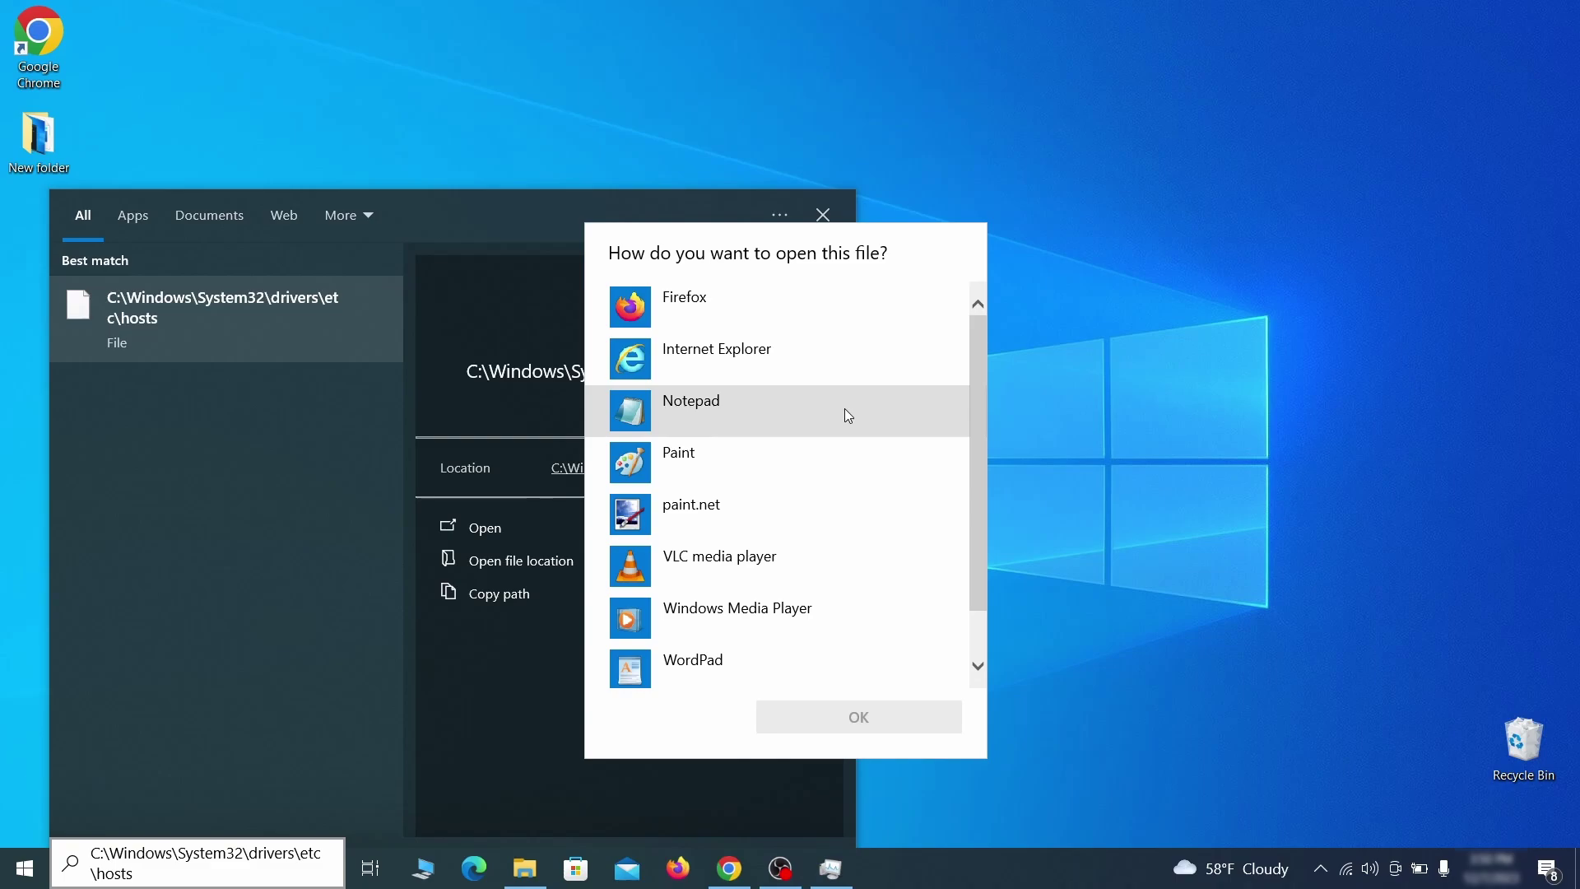
{"action": "double_click", "coordinate": [845, 409]}
Step: Delete all the 0.0.0.0 entries below the localhost lines in the hosts file
{"action": "scroll", "coordinate": [894, 391], "scroll_direction": "down", "scroll_amount": 3}
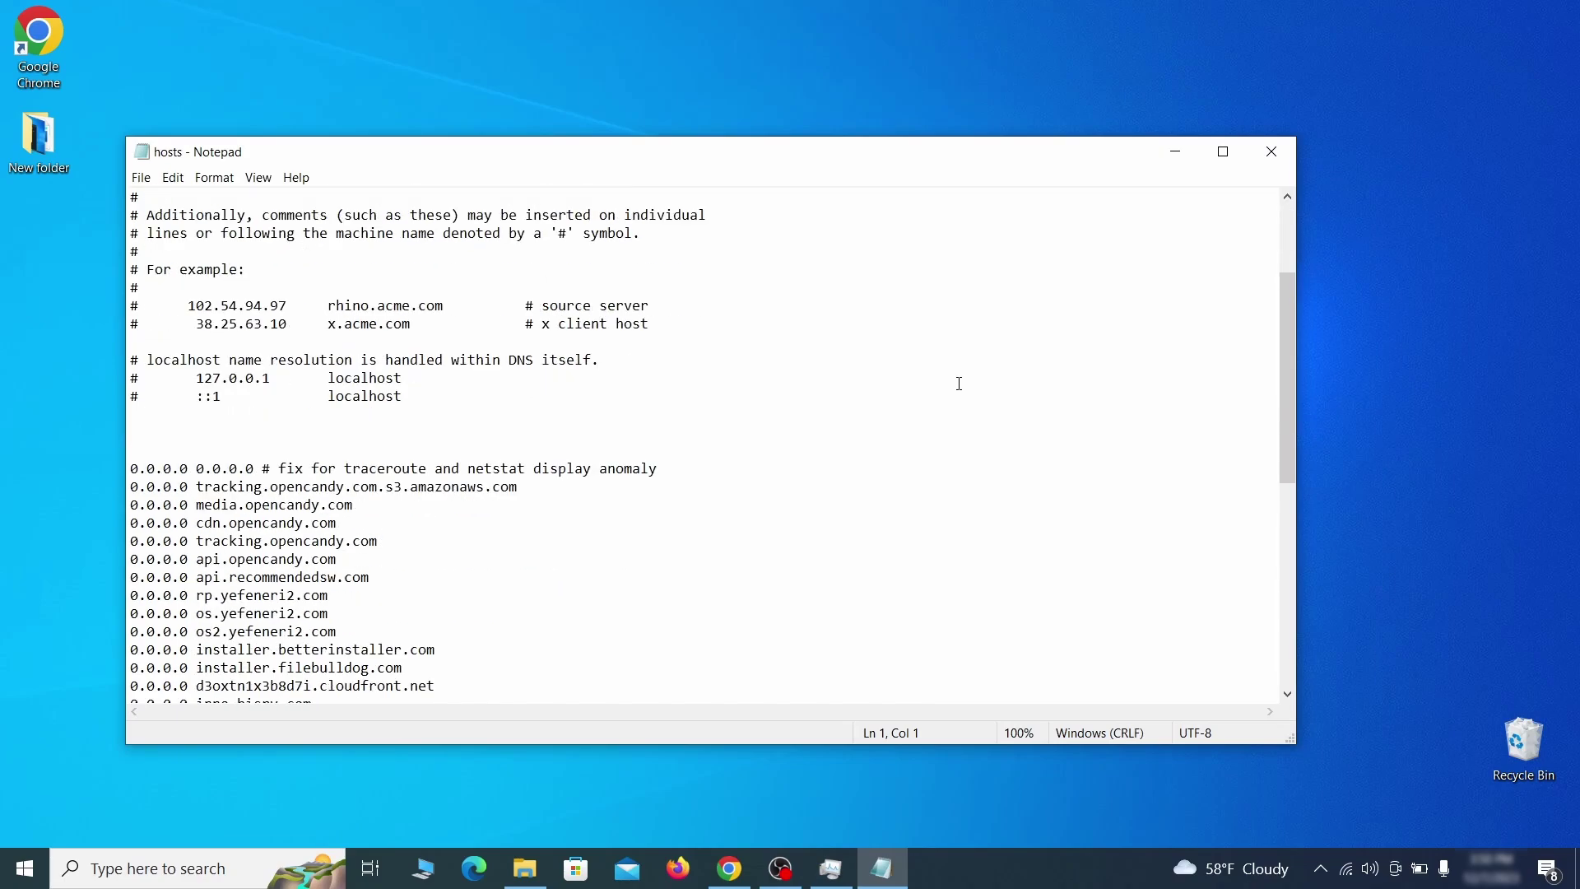
{"action": "left_click", "coordinate": [959, 414]}
{"action": "left_click_drag", "start_coordinate": [131, 469], "coordinate": [400, 663]}
{"action": "left_click", "coordinate": [144, 451]}
{"action": "scroll", "coordinate": [423, 554], "scroll_direction": "down", "scroll_amount": 1}
{"action": "scroll", "coordinate": [453, 545], "scroll_direction": "down", "scroll_amount": 5}
{"action": "scroll", "coordinate": [447, 547], "scroll_direction": "down", "scroll_amount": 3}
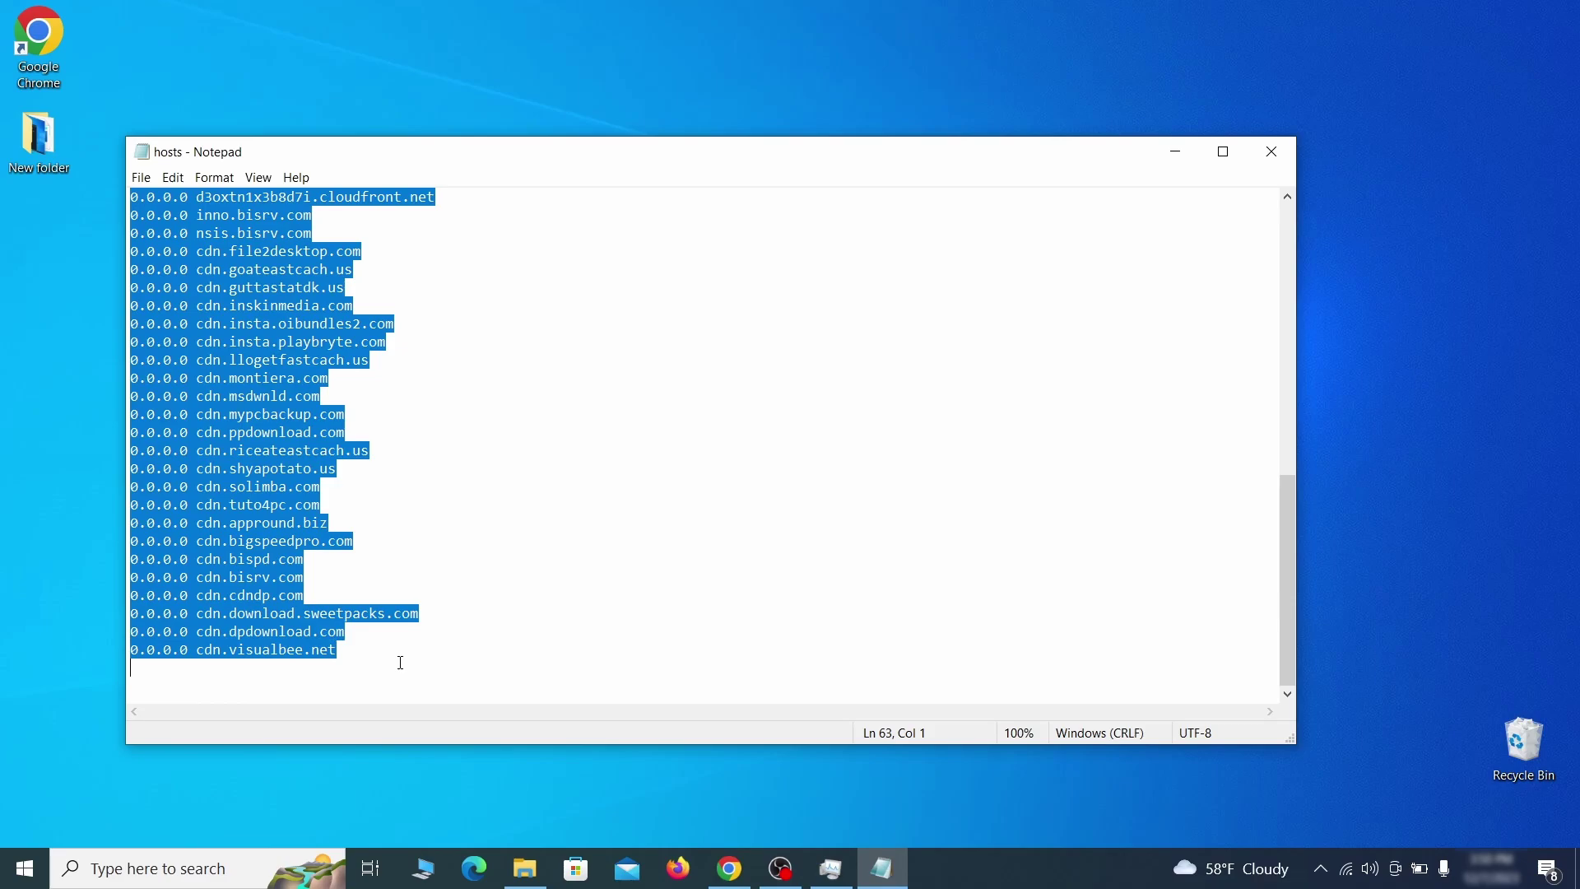
{"action": "key", "text": "Delete"}
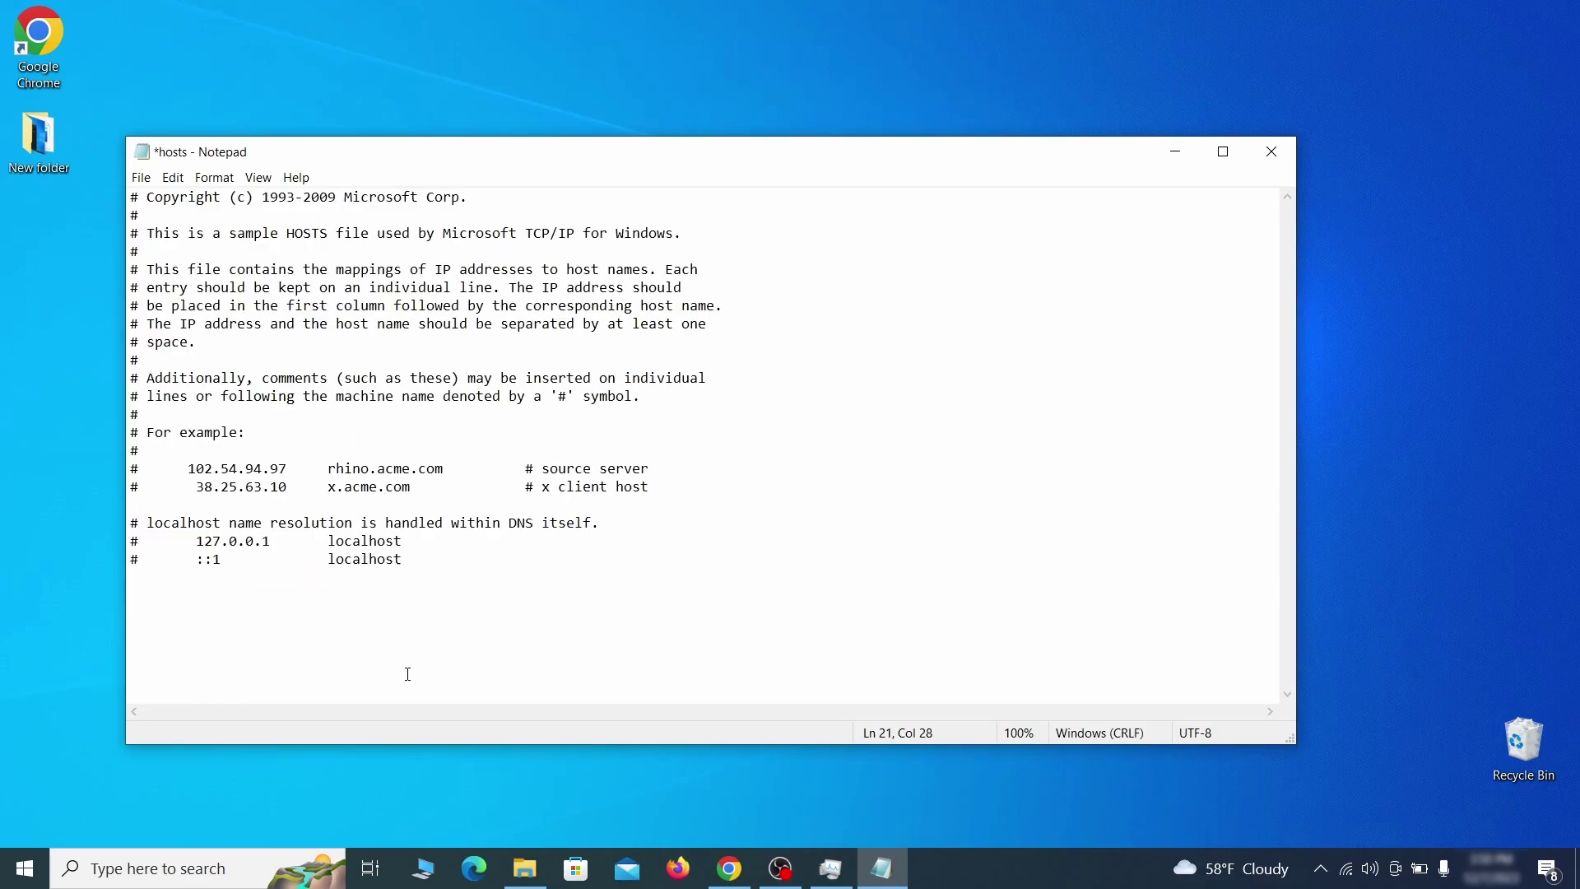
Step: Save the edited hosts file and close it
{"action": "left_click", "coordinate": [140, 177]}
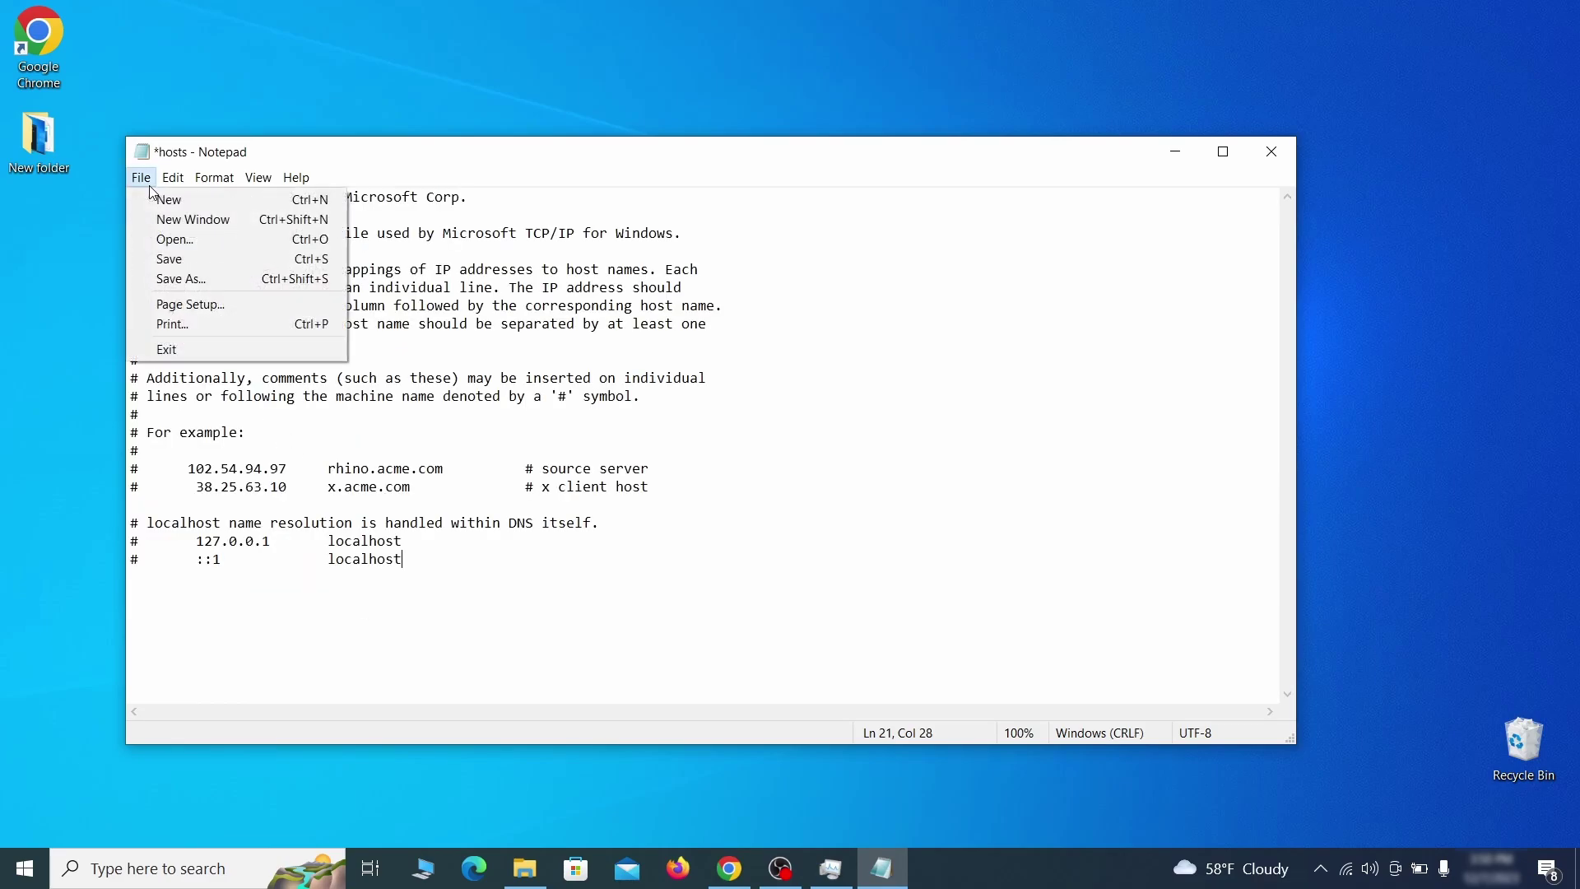
{"action": "left_click", "coordinate": [204, 256]}
{"action": "left_click", "coordinate": [1283, 151]}
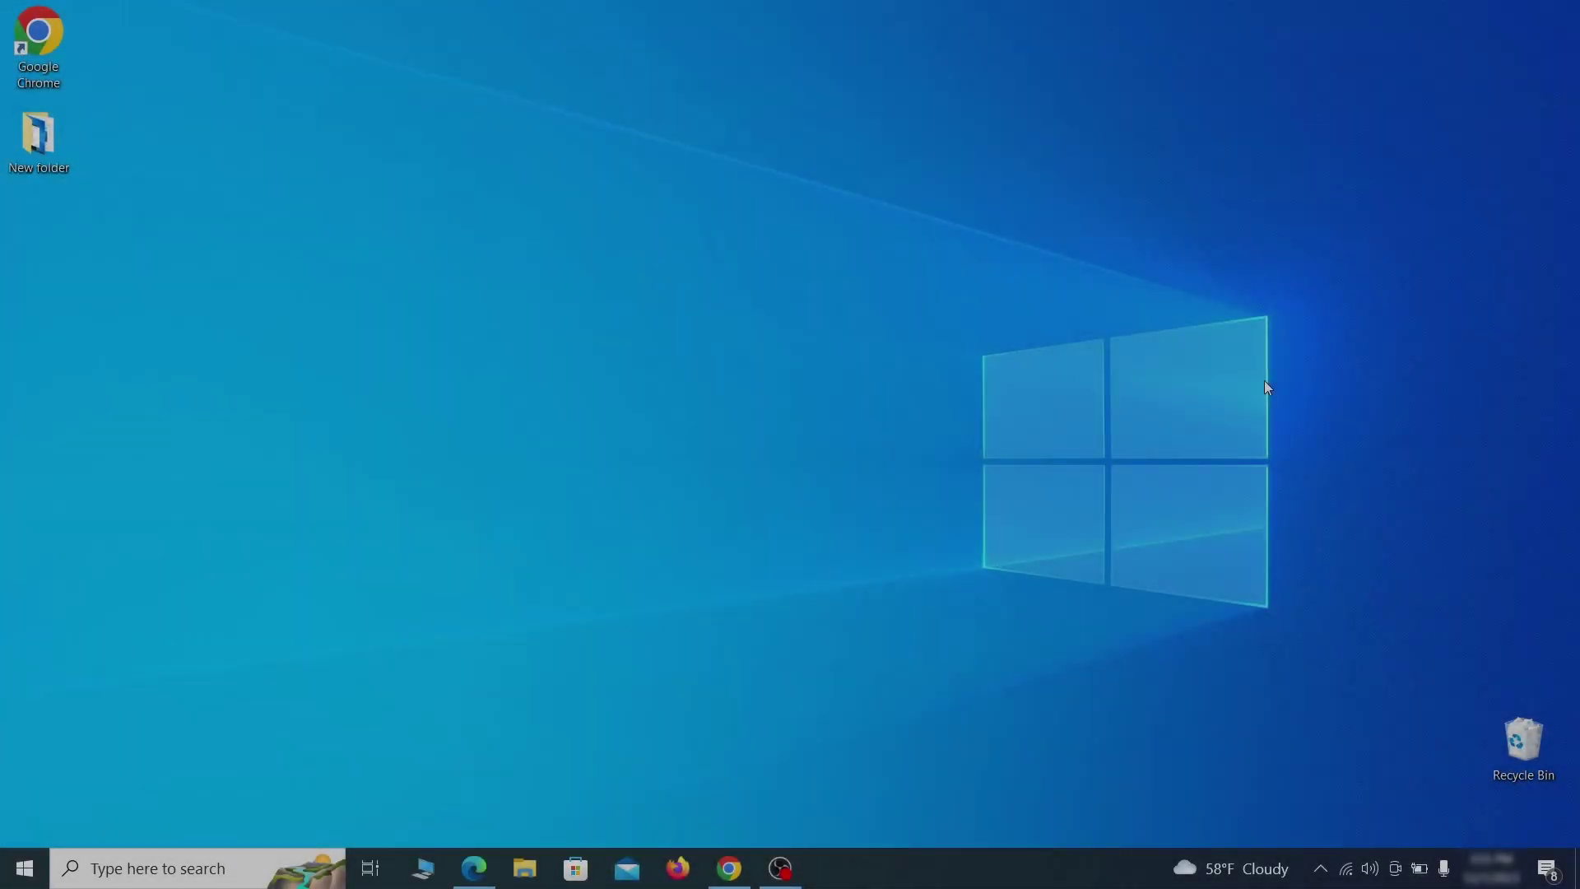
Step: Disable Example Malware App in the Windows Startup Apps settings and close the settings window
{"action": "key", "text": "super"}
{"action": "type", "text": "startup"}
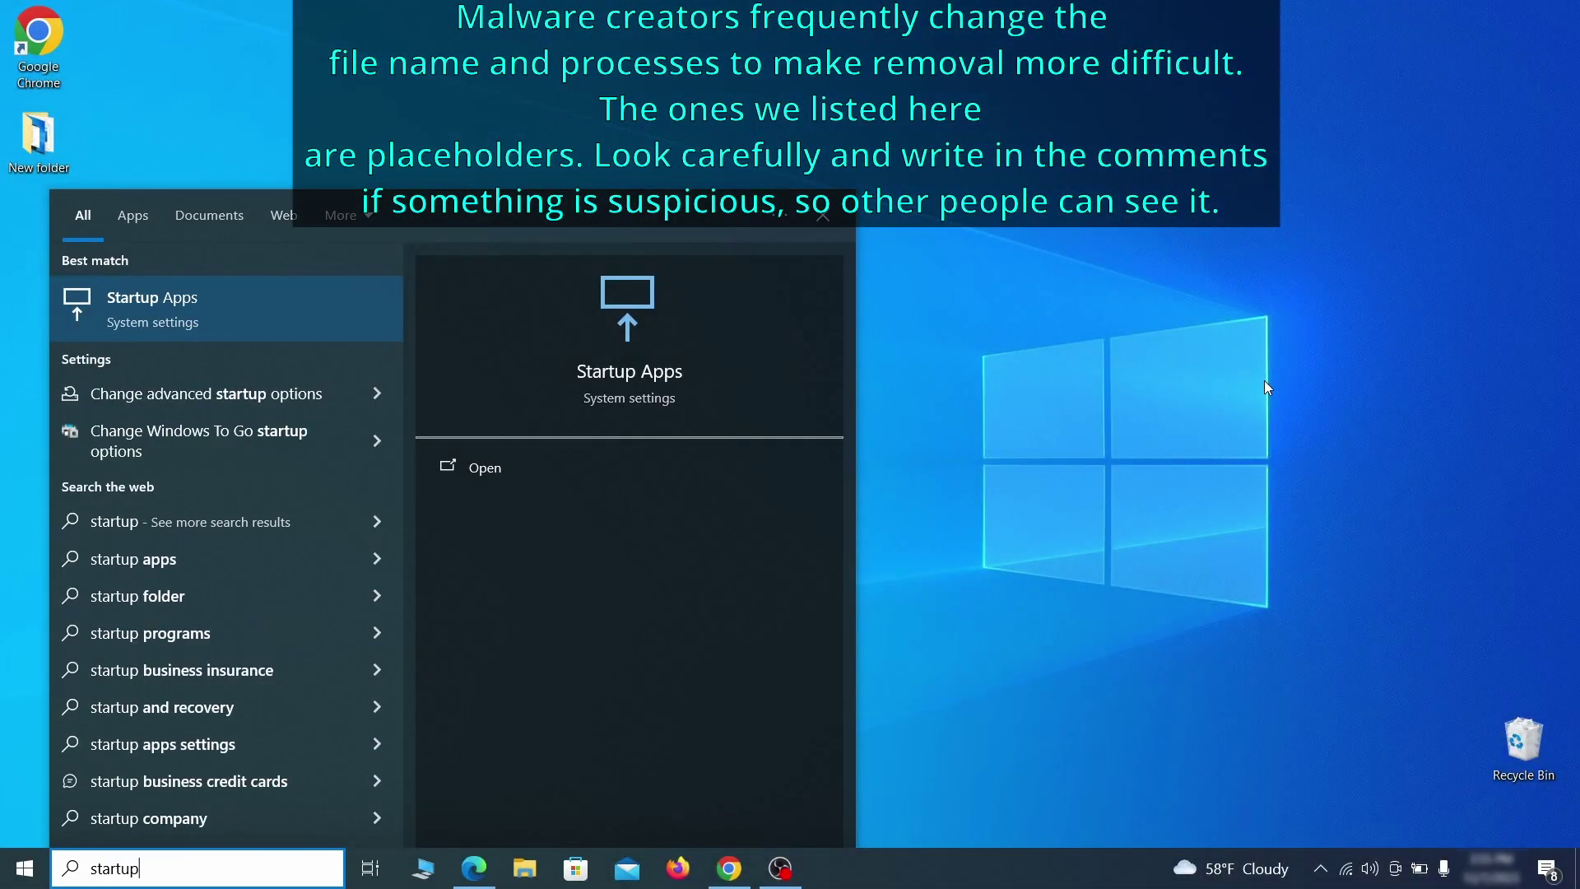
{"action": "type", "text": " apps"}
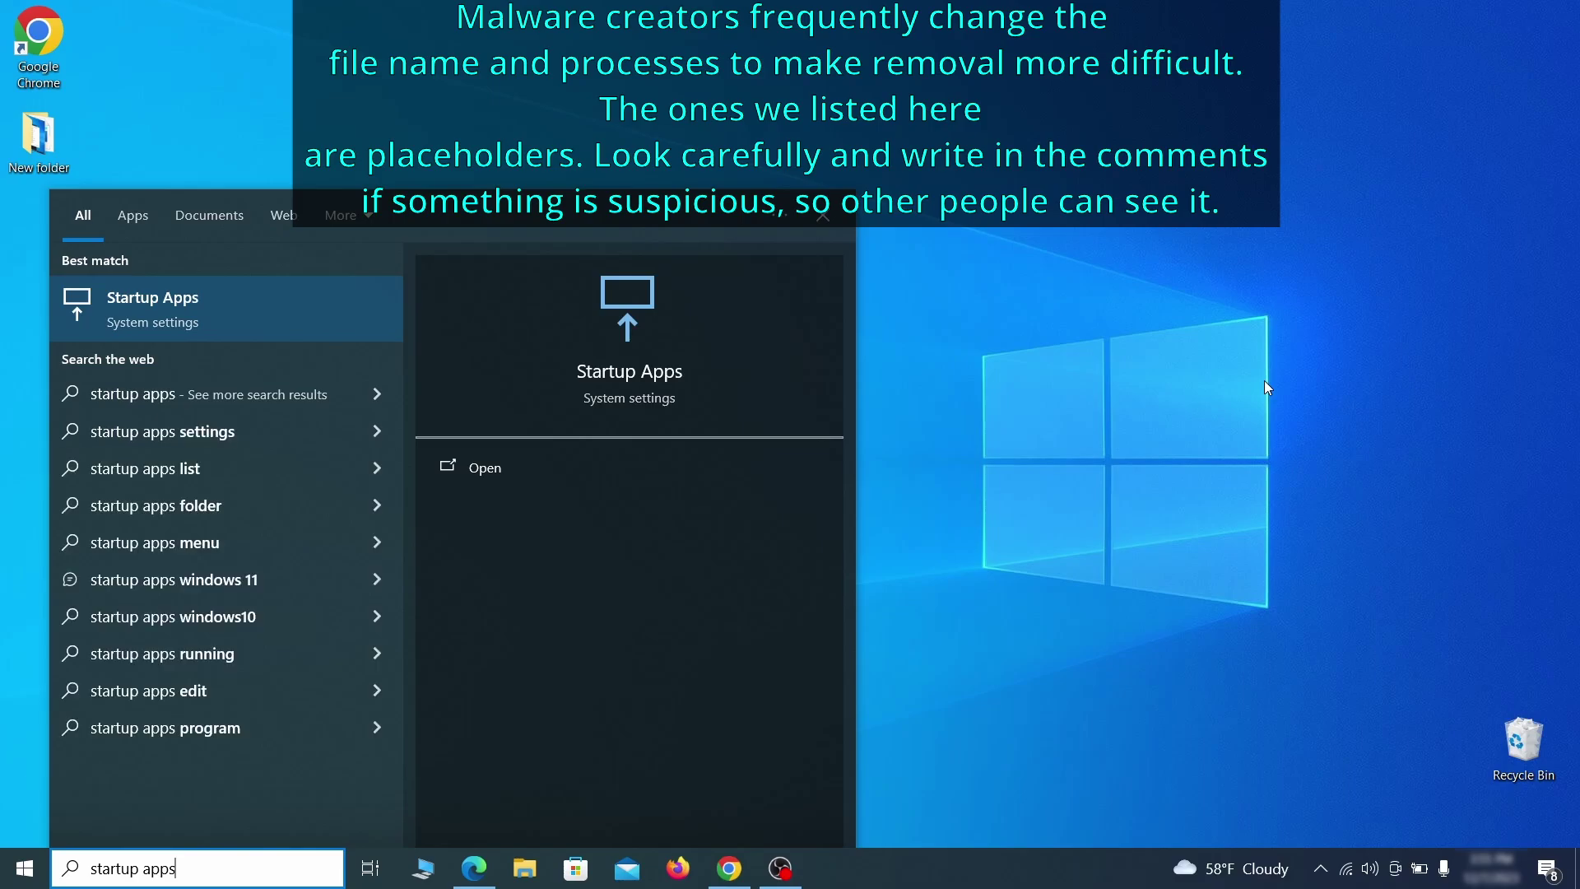
{"action": "key", "text": "Return"}
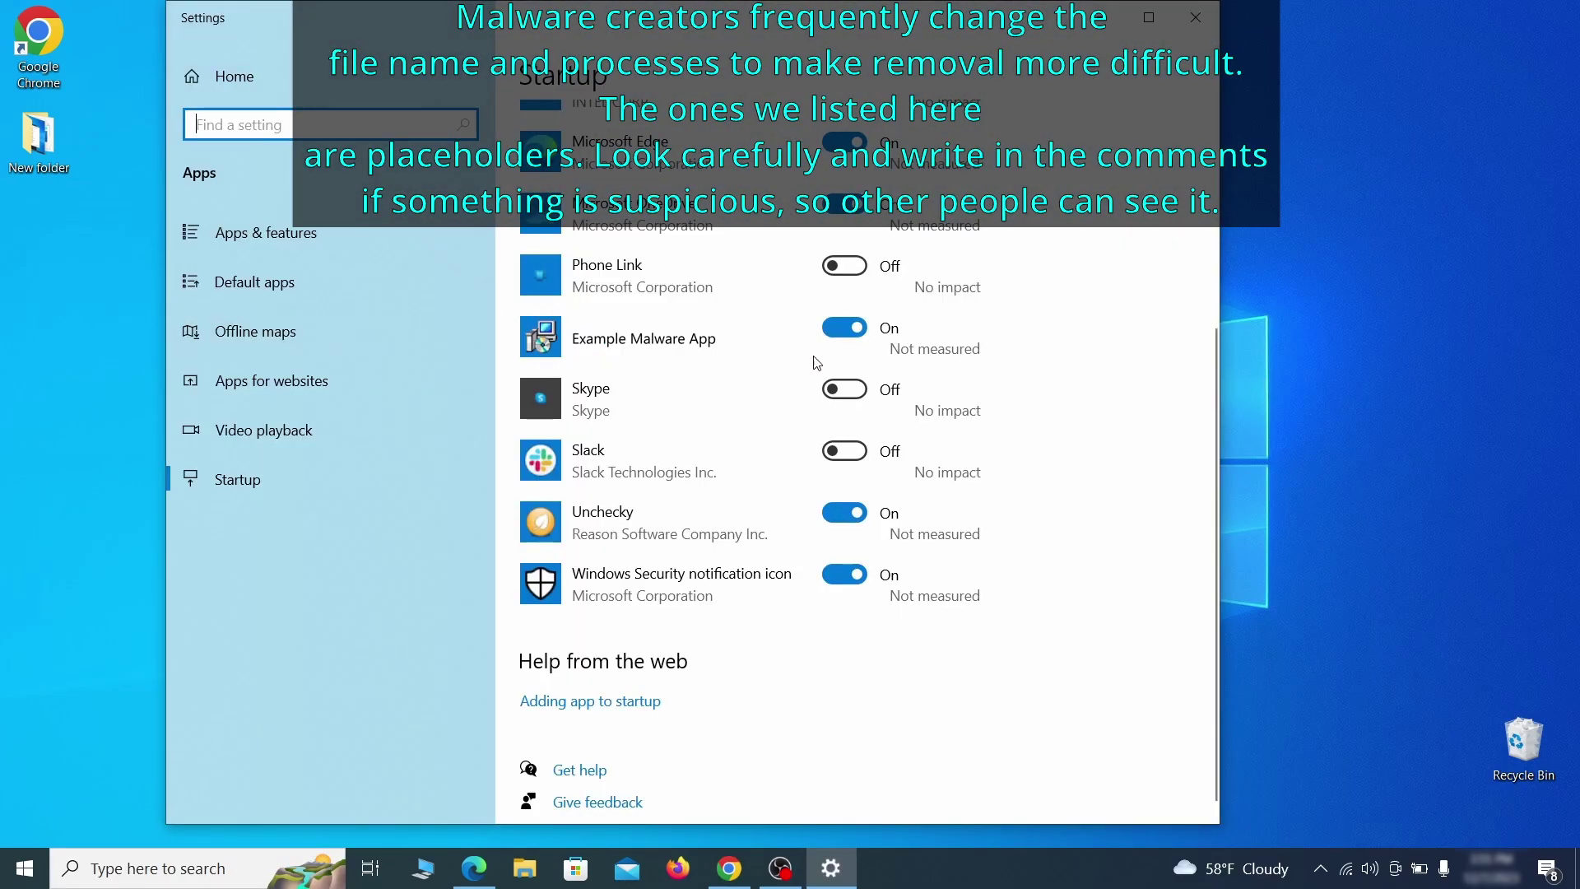
{"action": "left_click", "coordinate": [847, 329]}
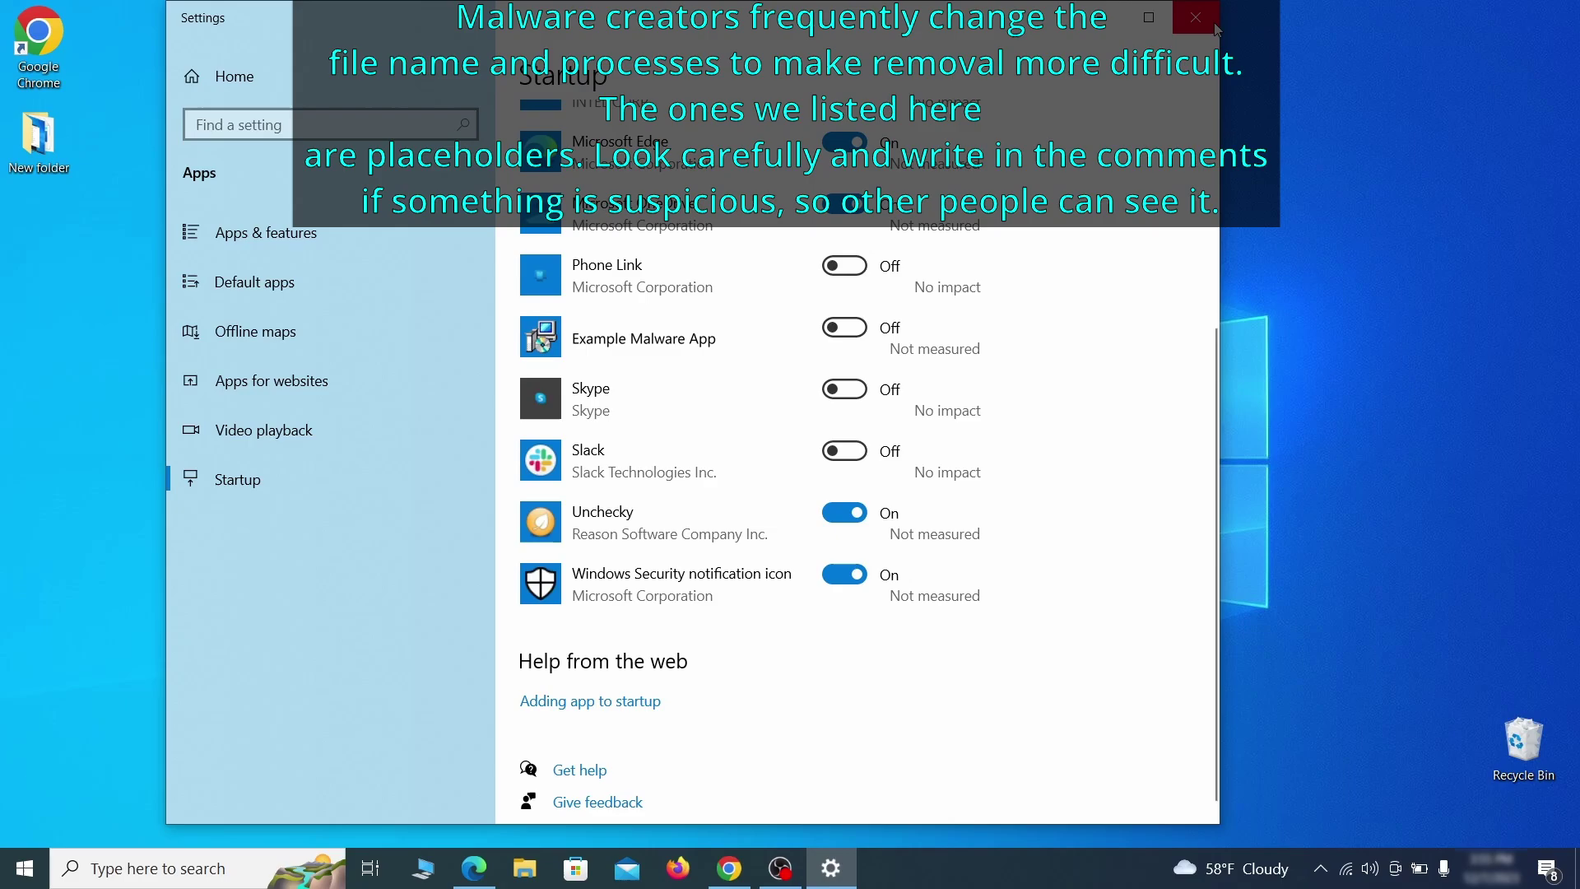
{"action": "left_click", "coordinate": [1195, 18]}
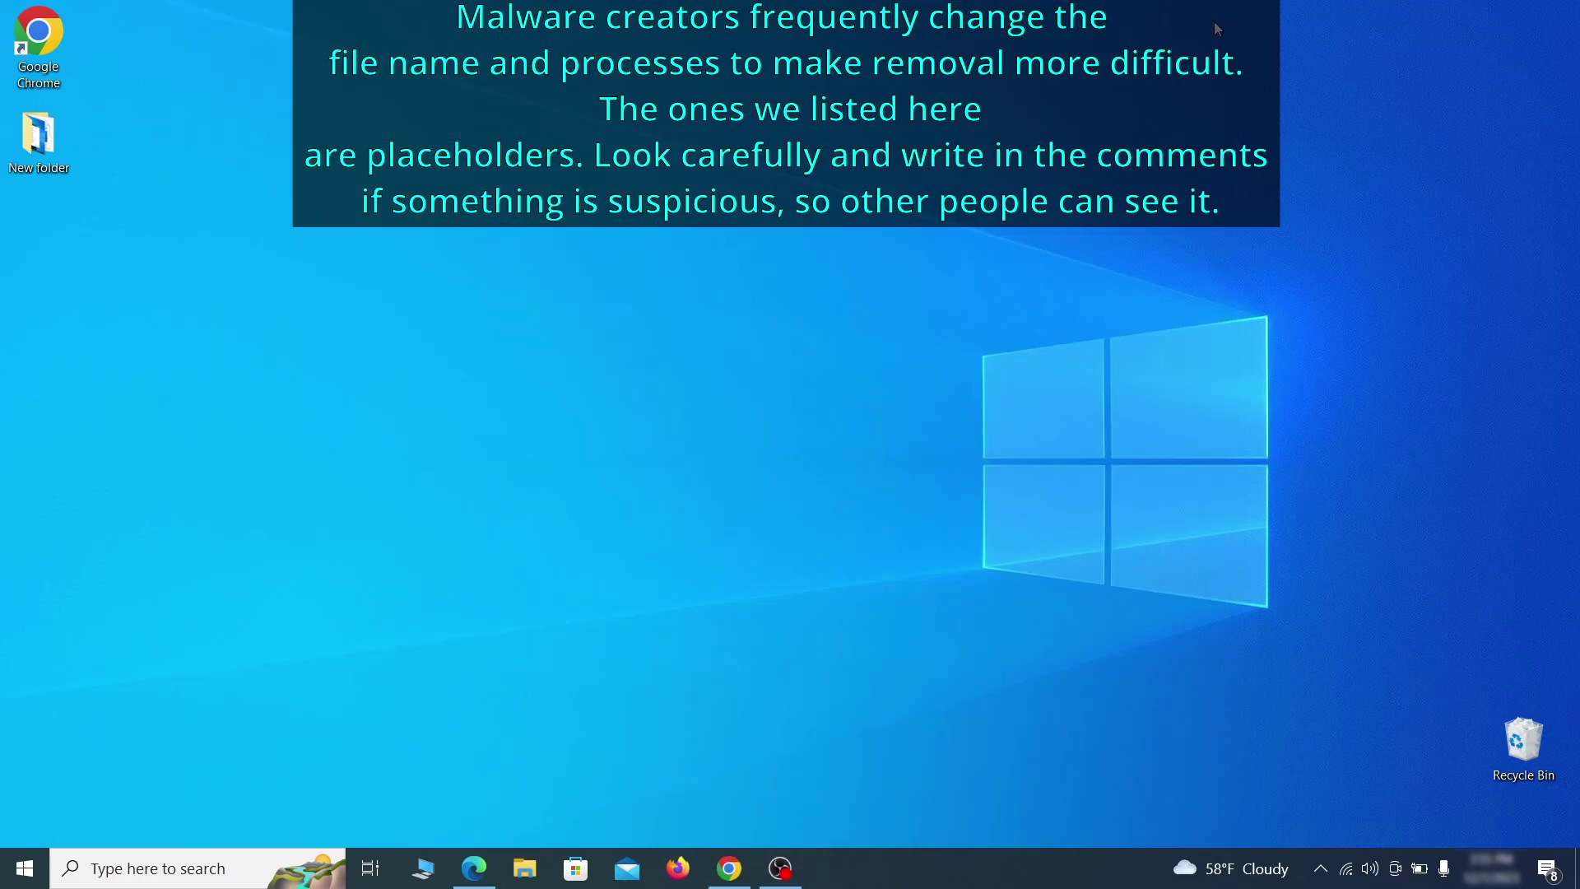
Step: Open Task Scheduler and display the tasks in the Task Scheduler Library
{"action": "type", "text": "ta"}
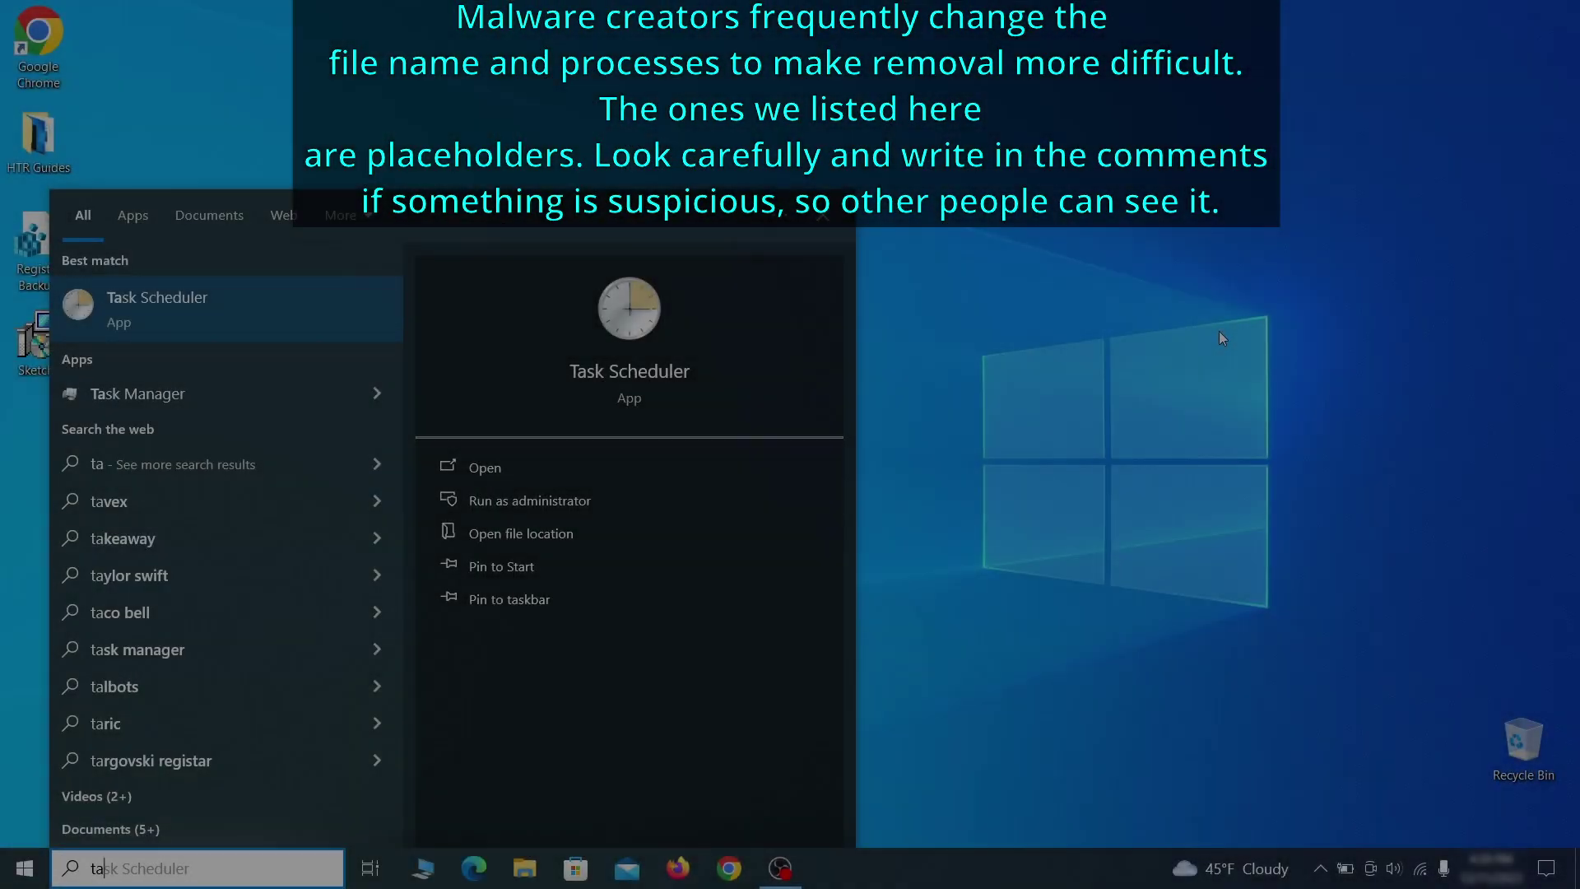
{"action": "type", "text": "sk scheduler"}
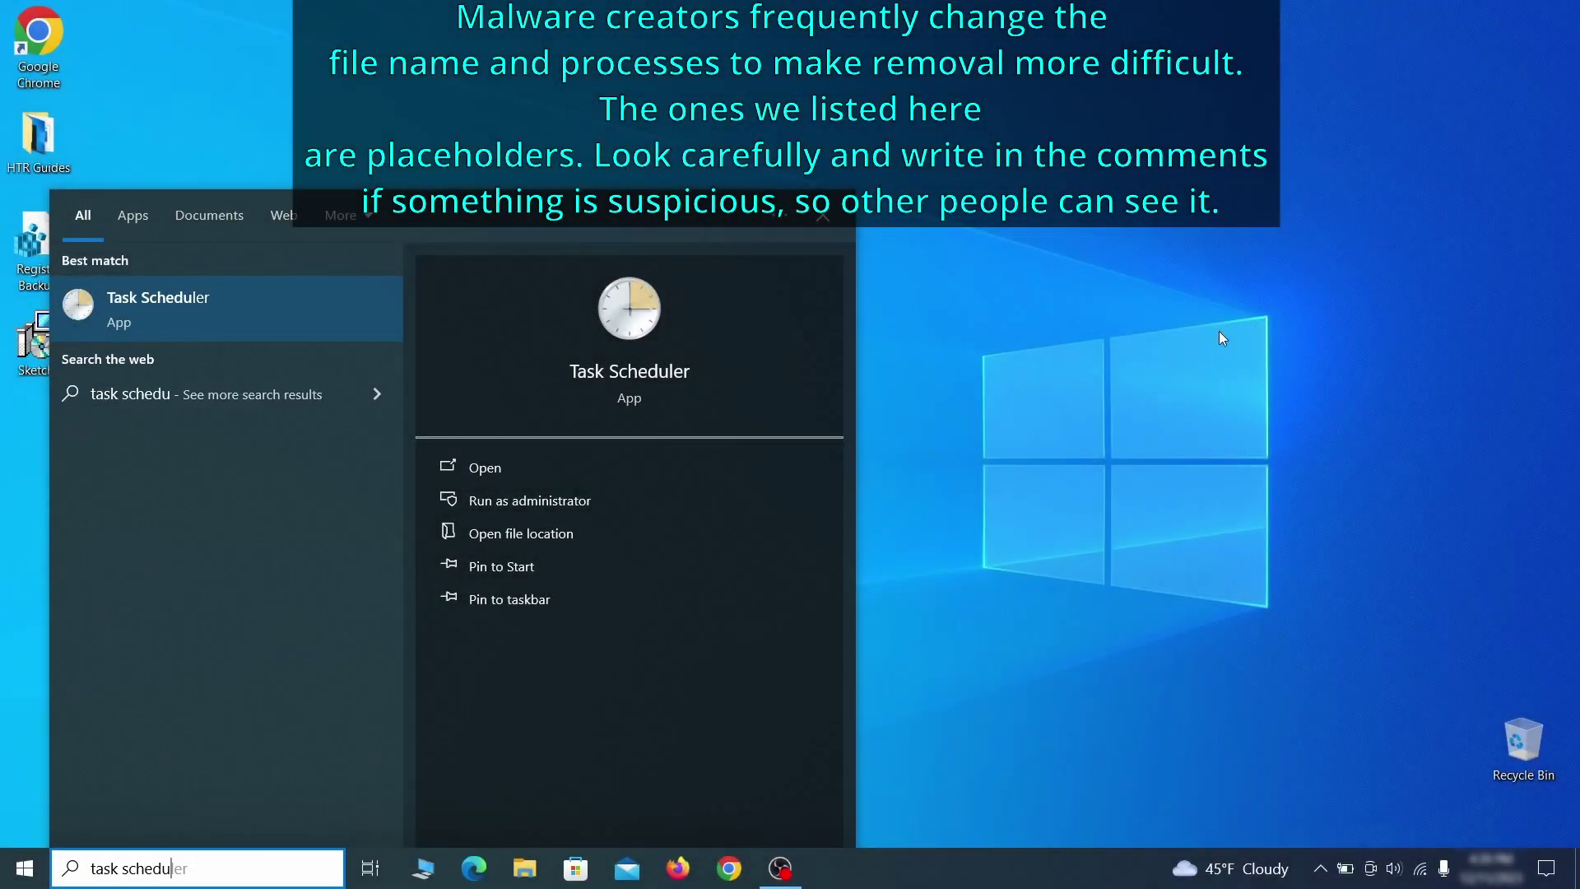
{"action": "key", "text": "Return"}
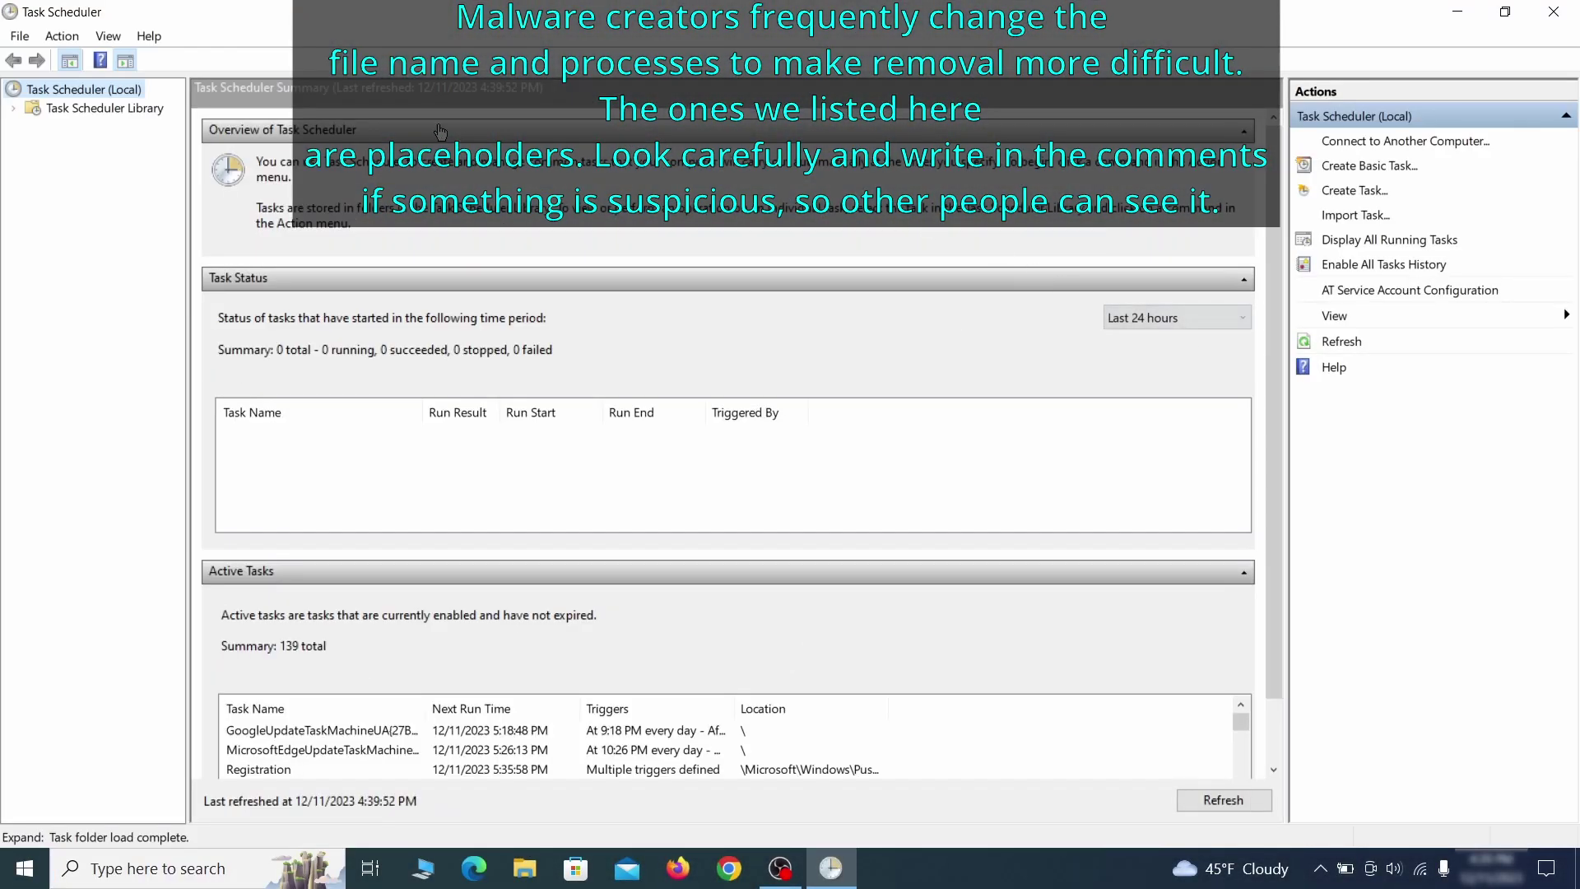
{"action": "left_click", "coordinate": [138, 109]}
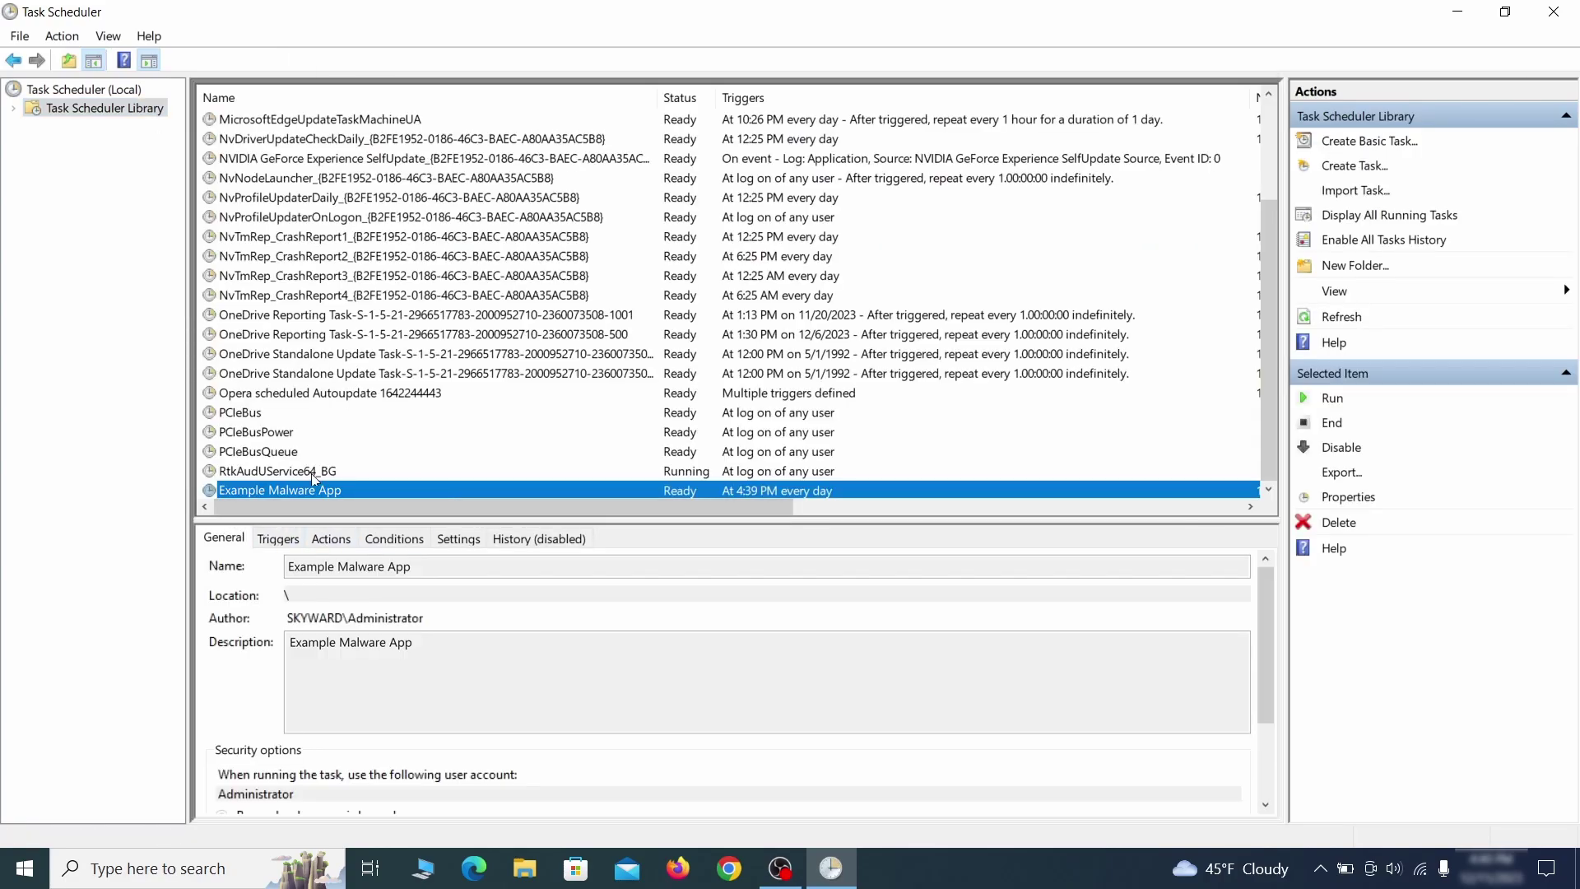
Step: Inspect the triggers and actions in the properties of the Example Malware App task, then close the properties
{"action": "right_click", "coordinate": [456, 492]}
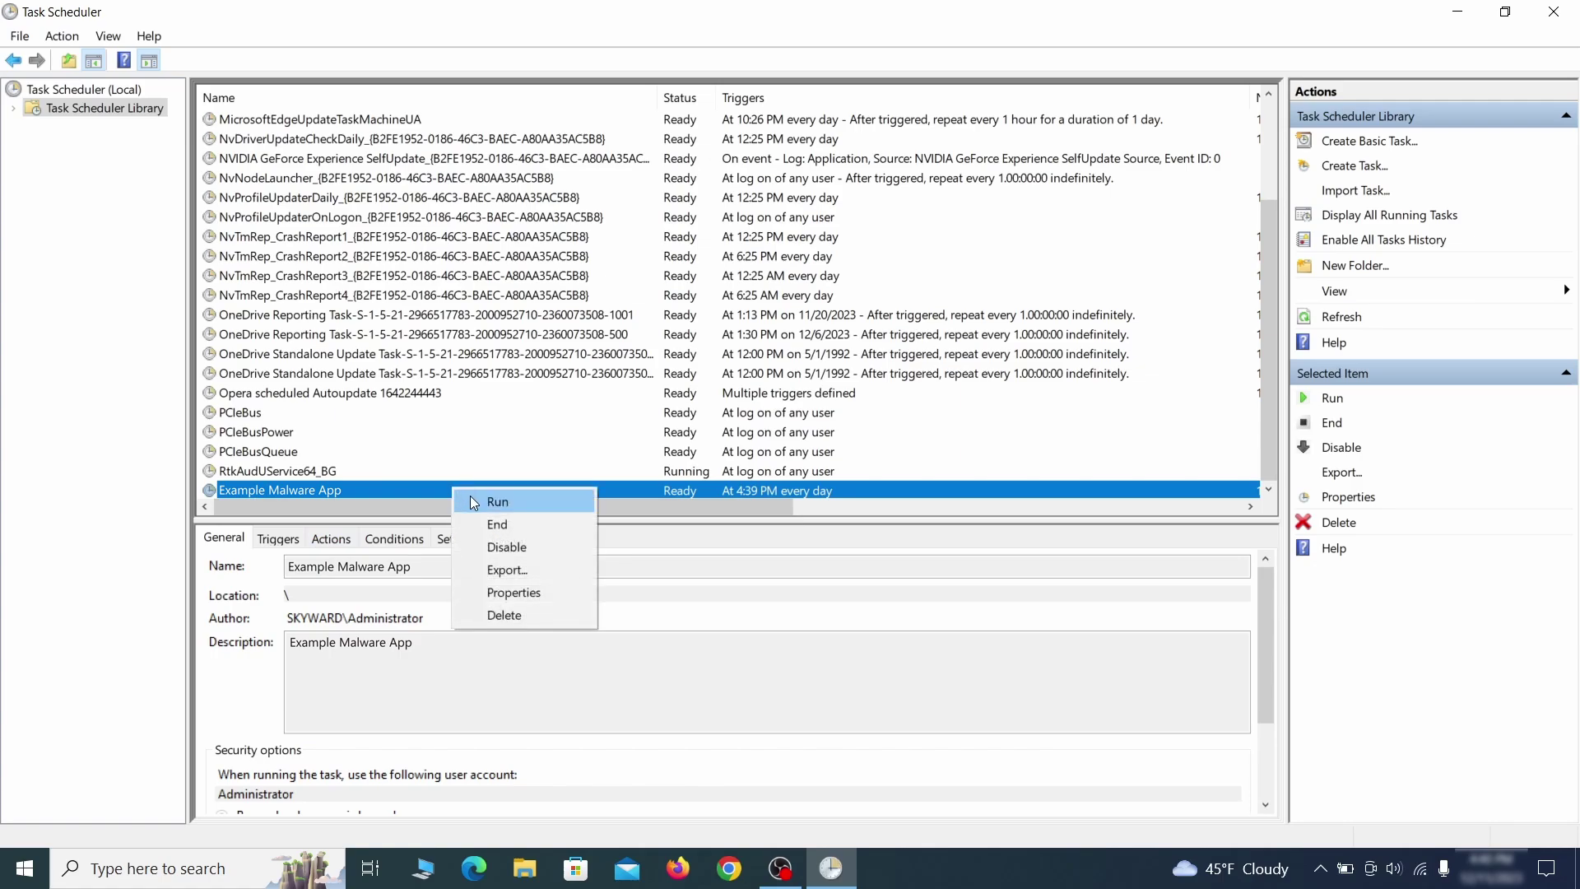
{"action": "left_click", "coordinate": [520, 597]}
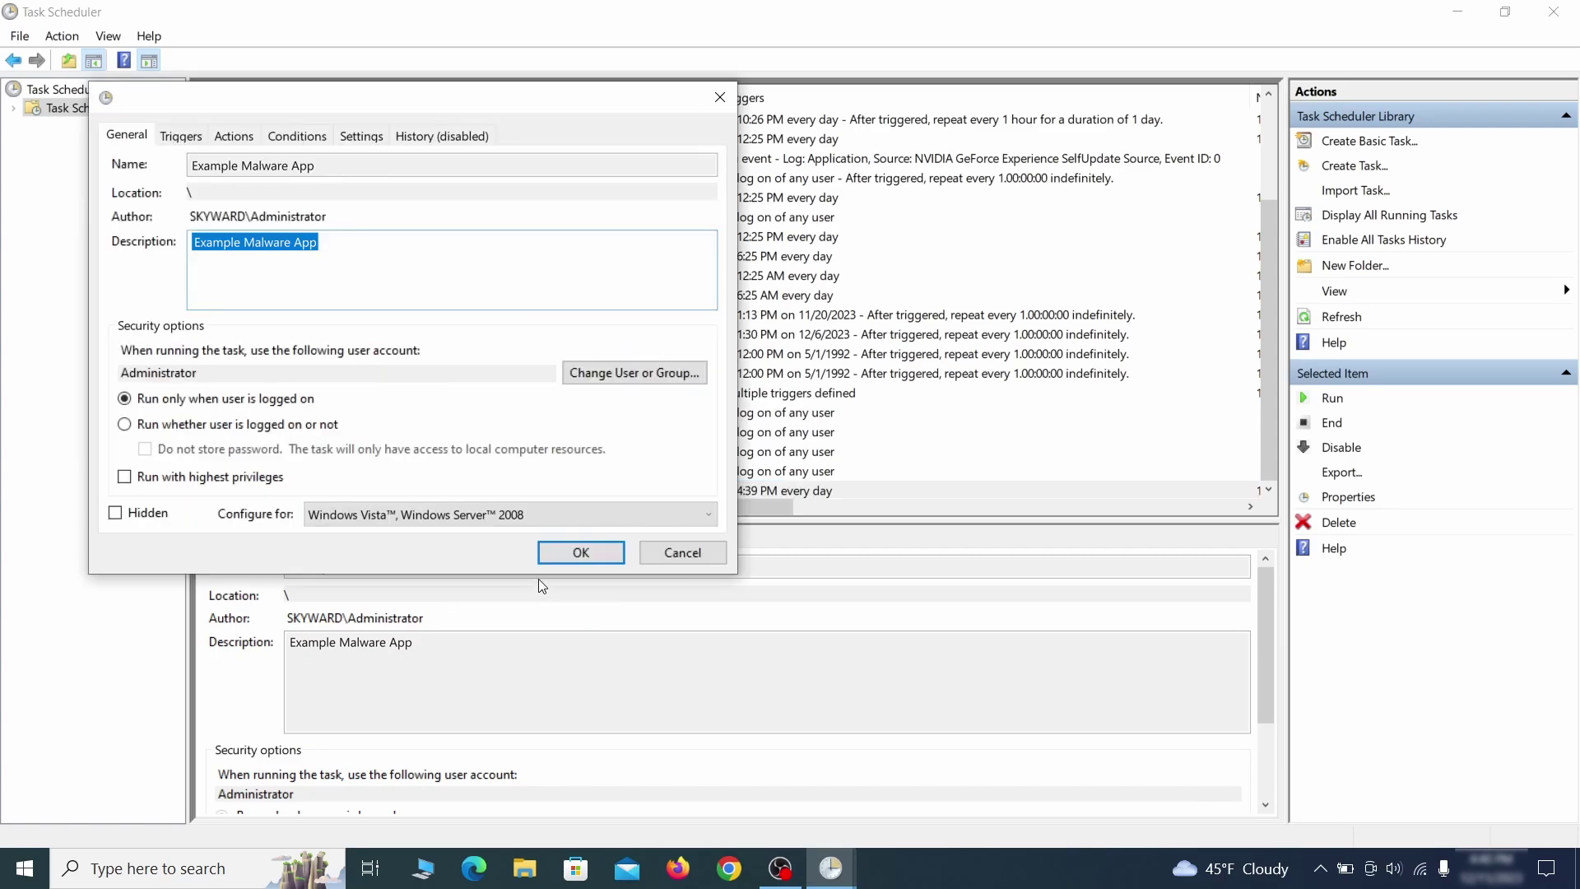
{"action": "left_click", "coordinate": [184, 136]}
{"action": "left_click", "coordinate": [243, 137]}
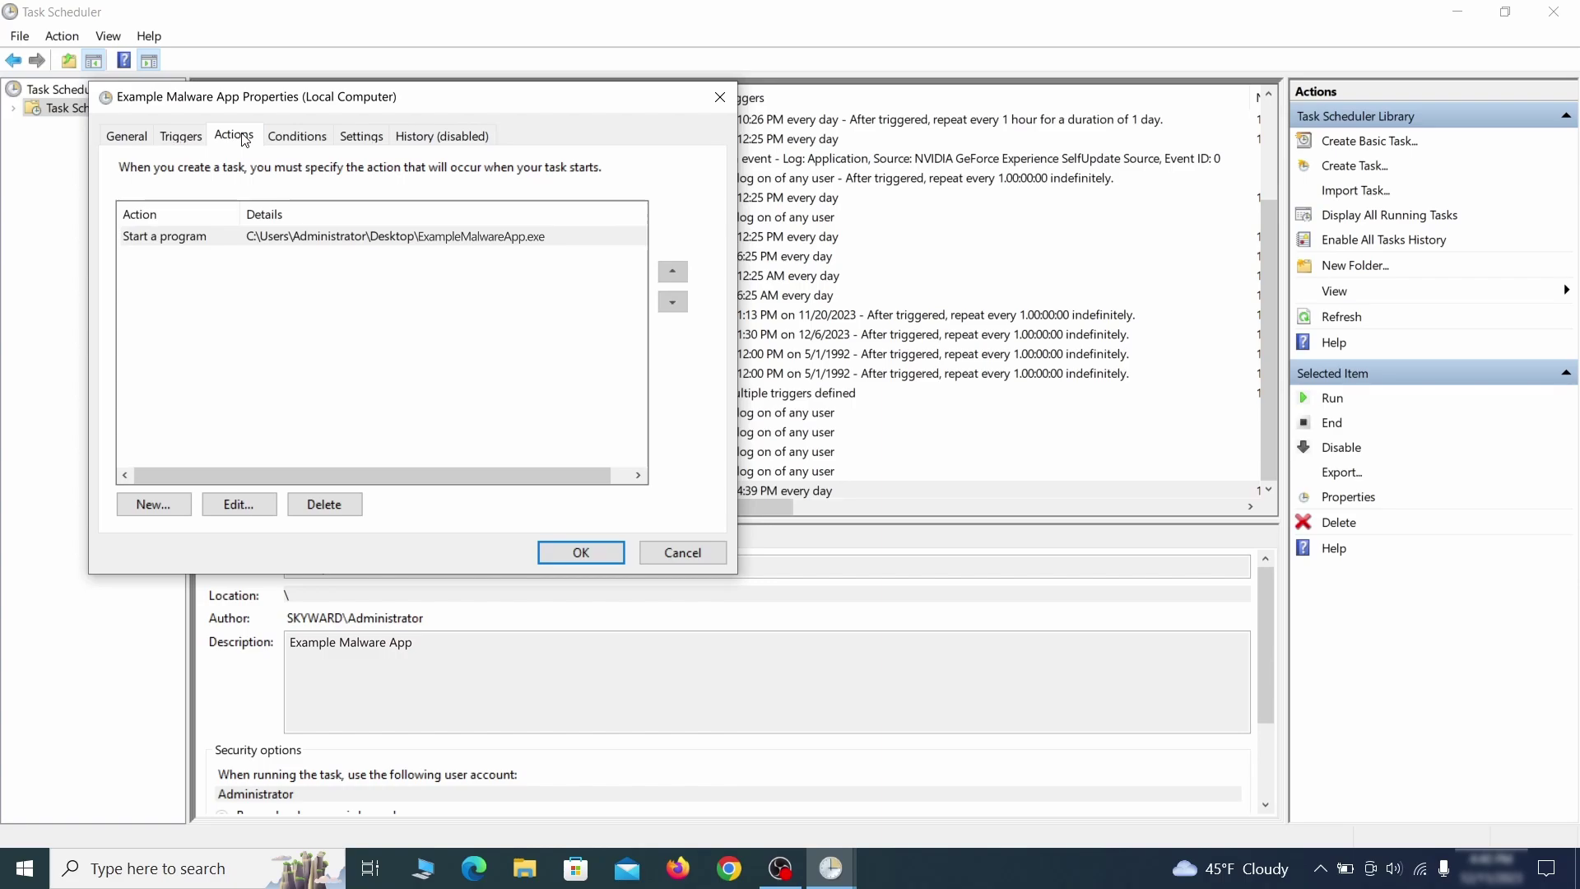
{"action": "key", "text": "Escape"}
Step: Delete the Example Malware App task from the Task Scheduler Library and confirm the deletion
{"action": "right_click", "coordinate": [507, 489]}
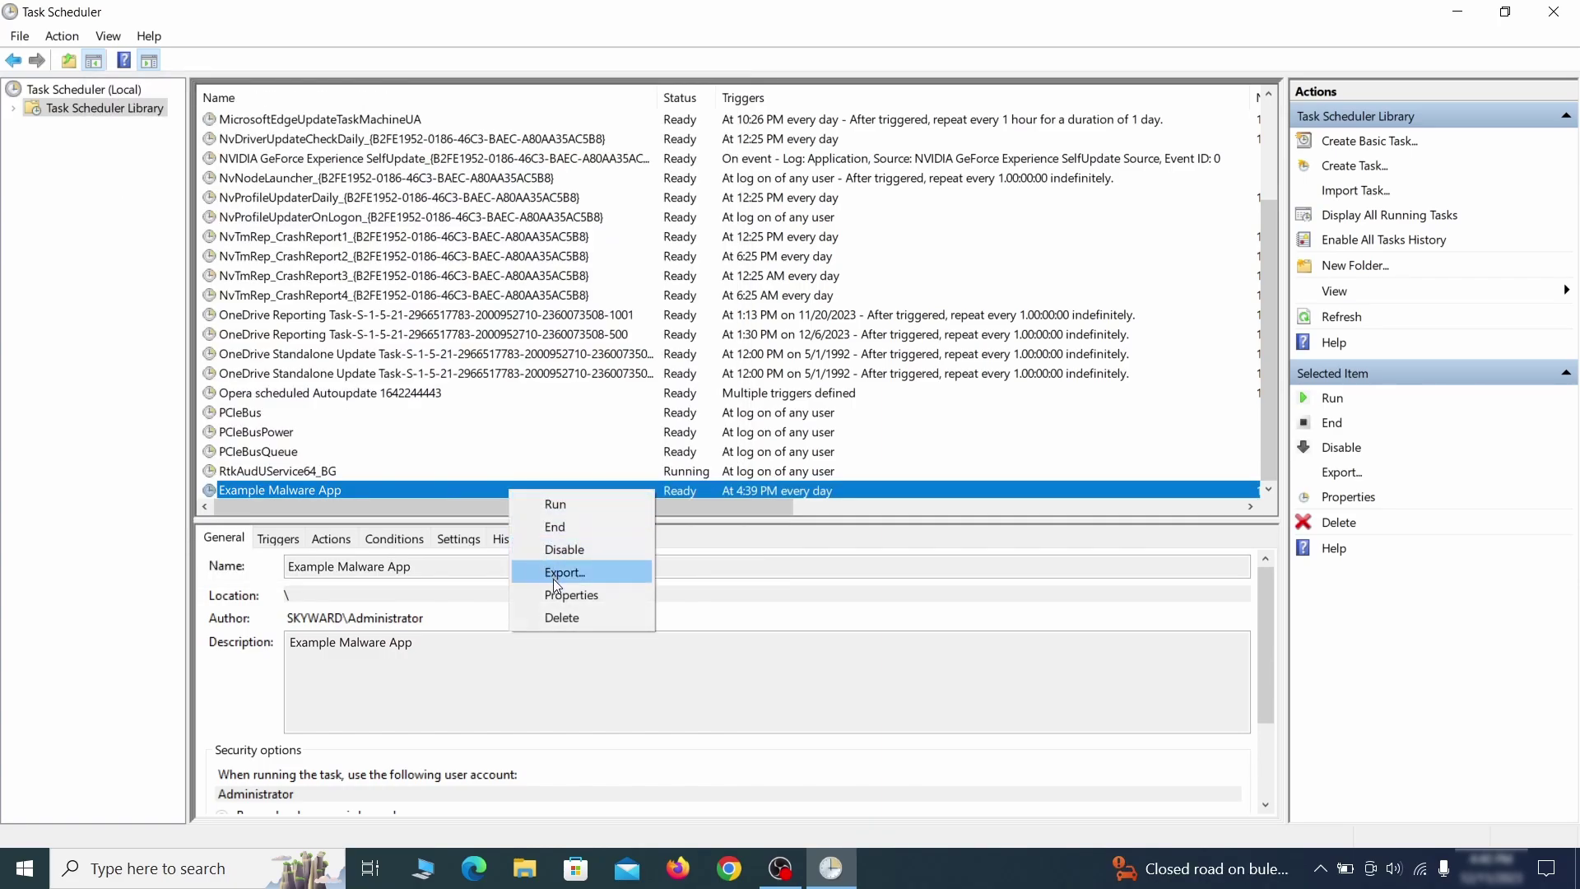
{"action": "left_click", "coordinate": [562, 616]}
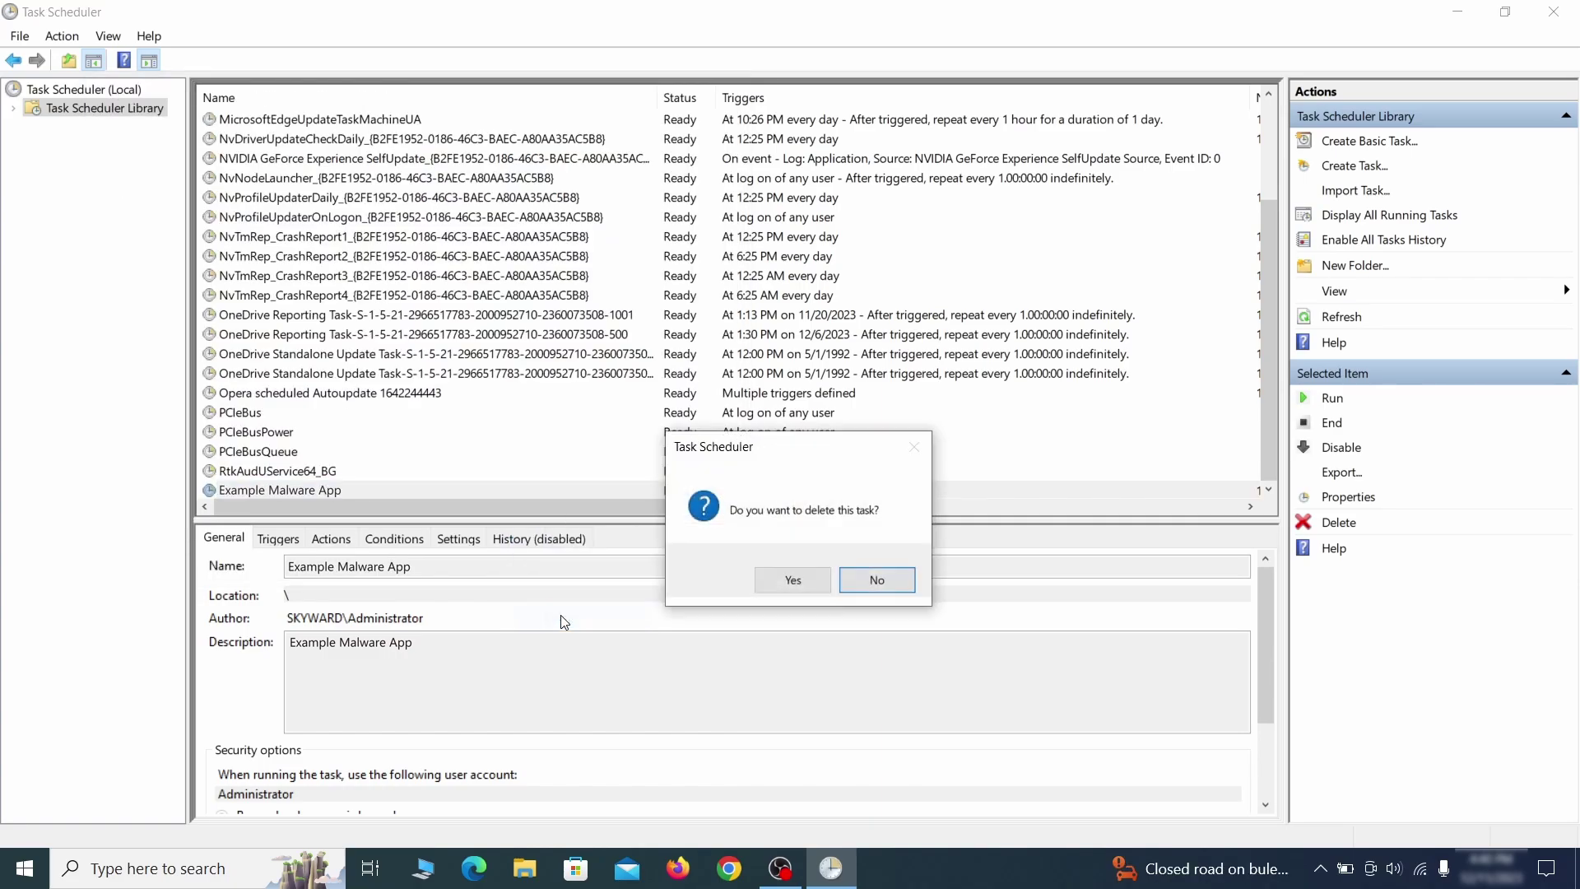
{"action": "left_click", "coordinate": [793, 581]}
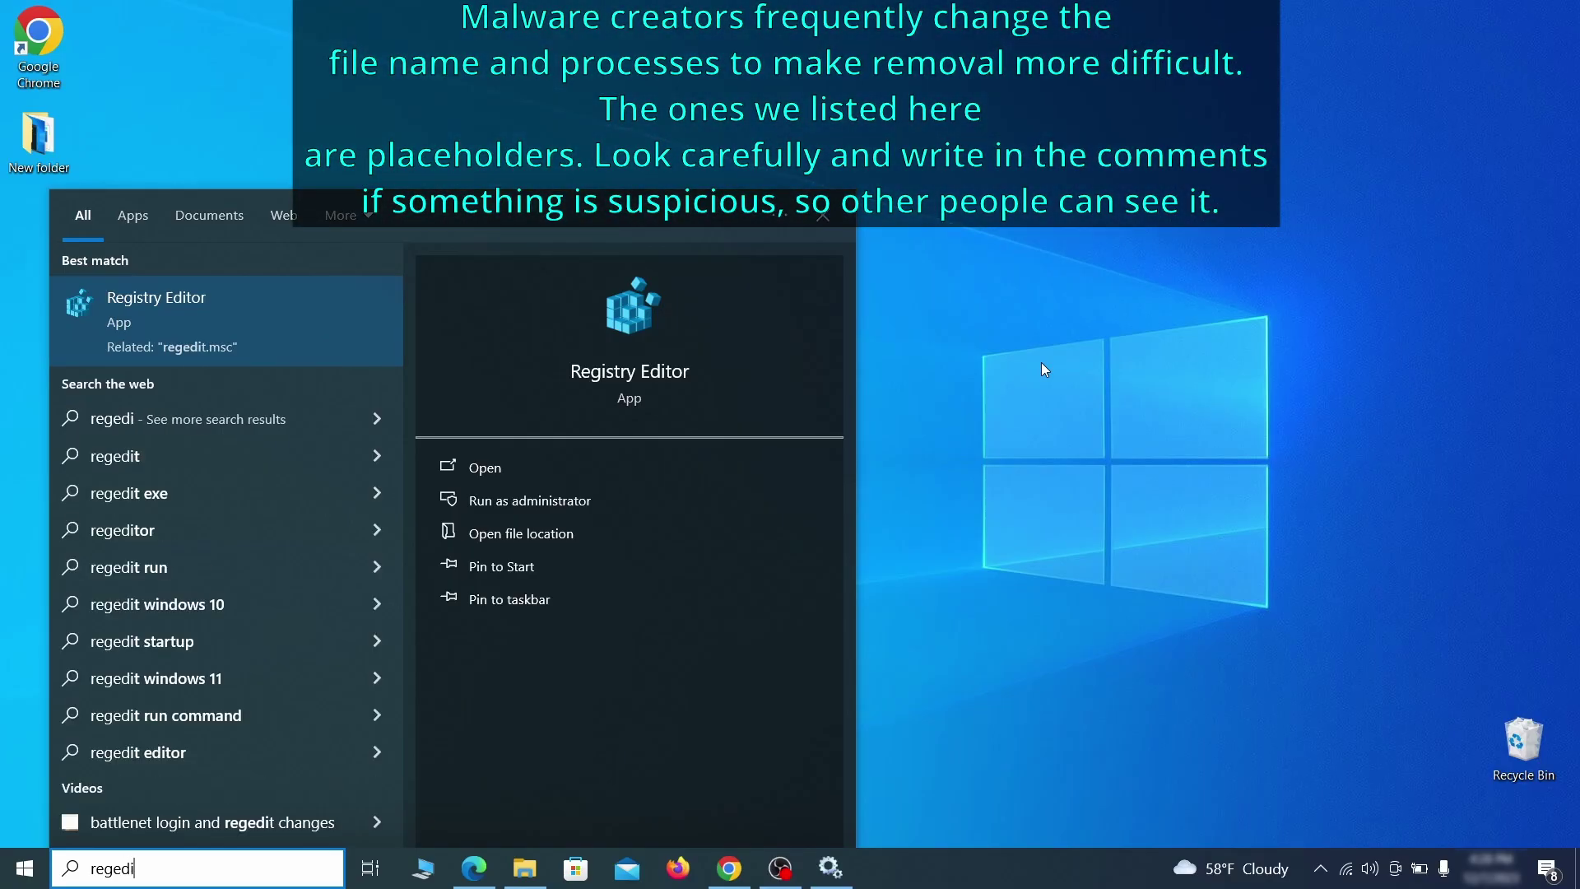
Step: Open Registry Editor and export the entire registry to the Desktop as Registry Backup 1
{"action": "type", "text": "t"}
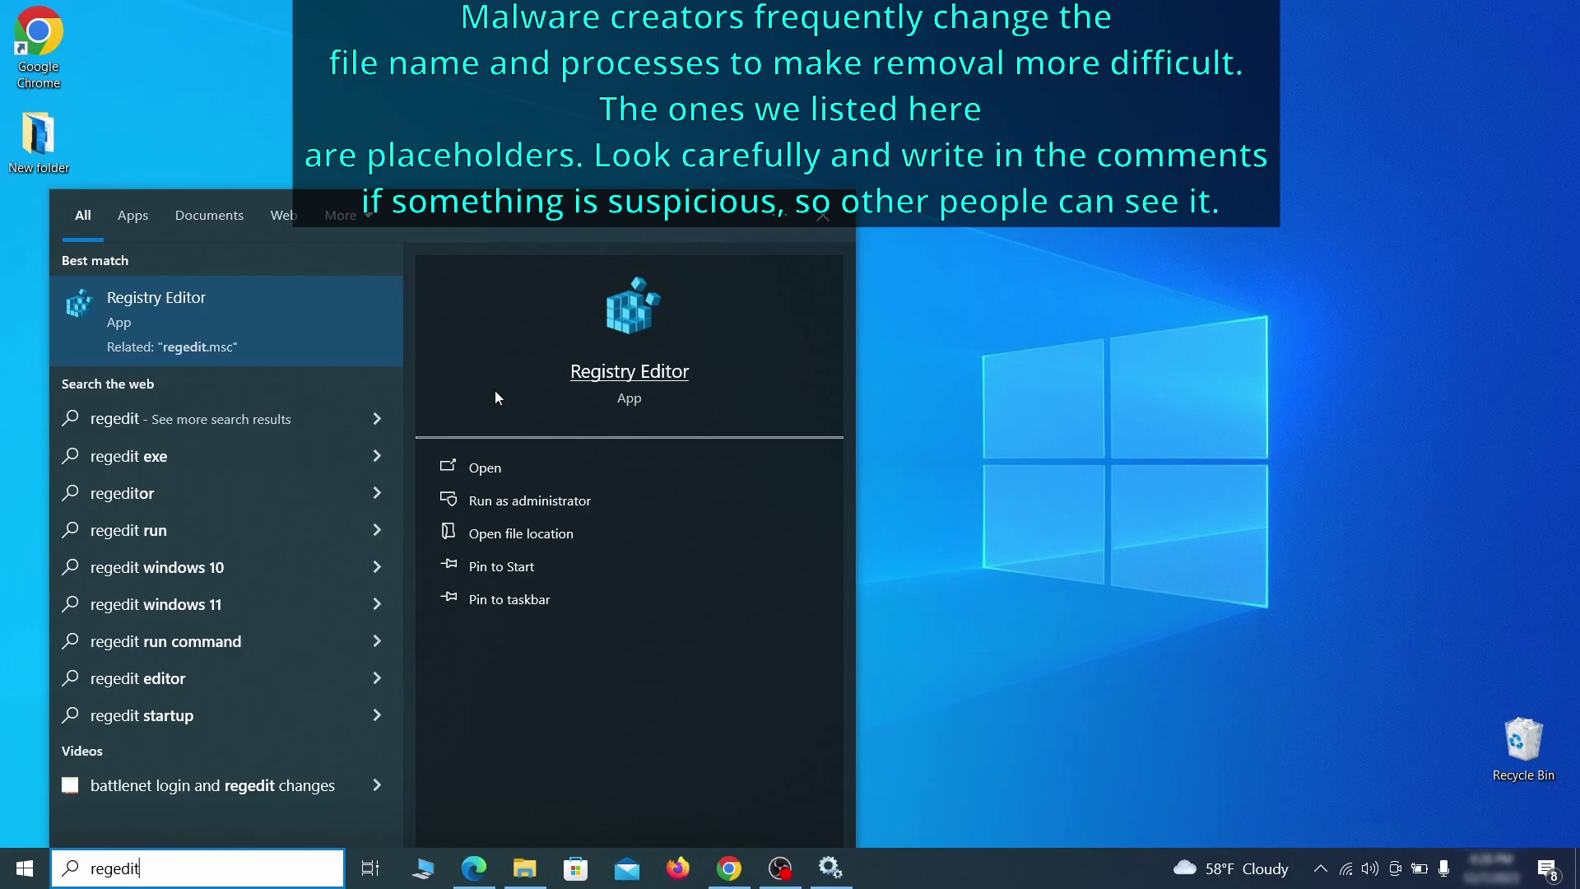
{"action": "right_click", "coordinate": [293, 312]}
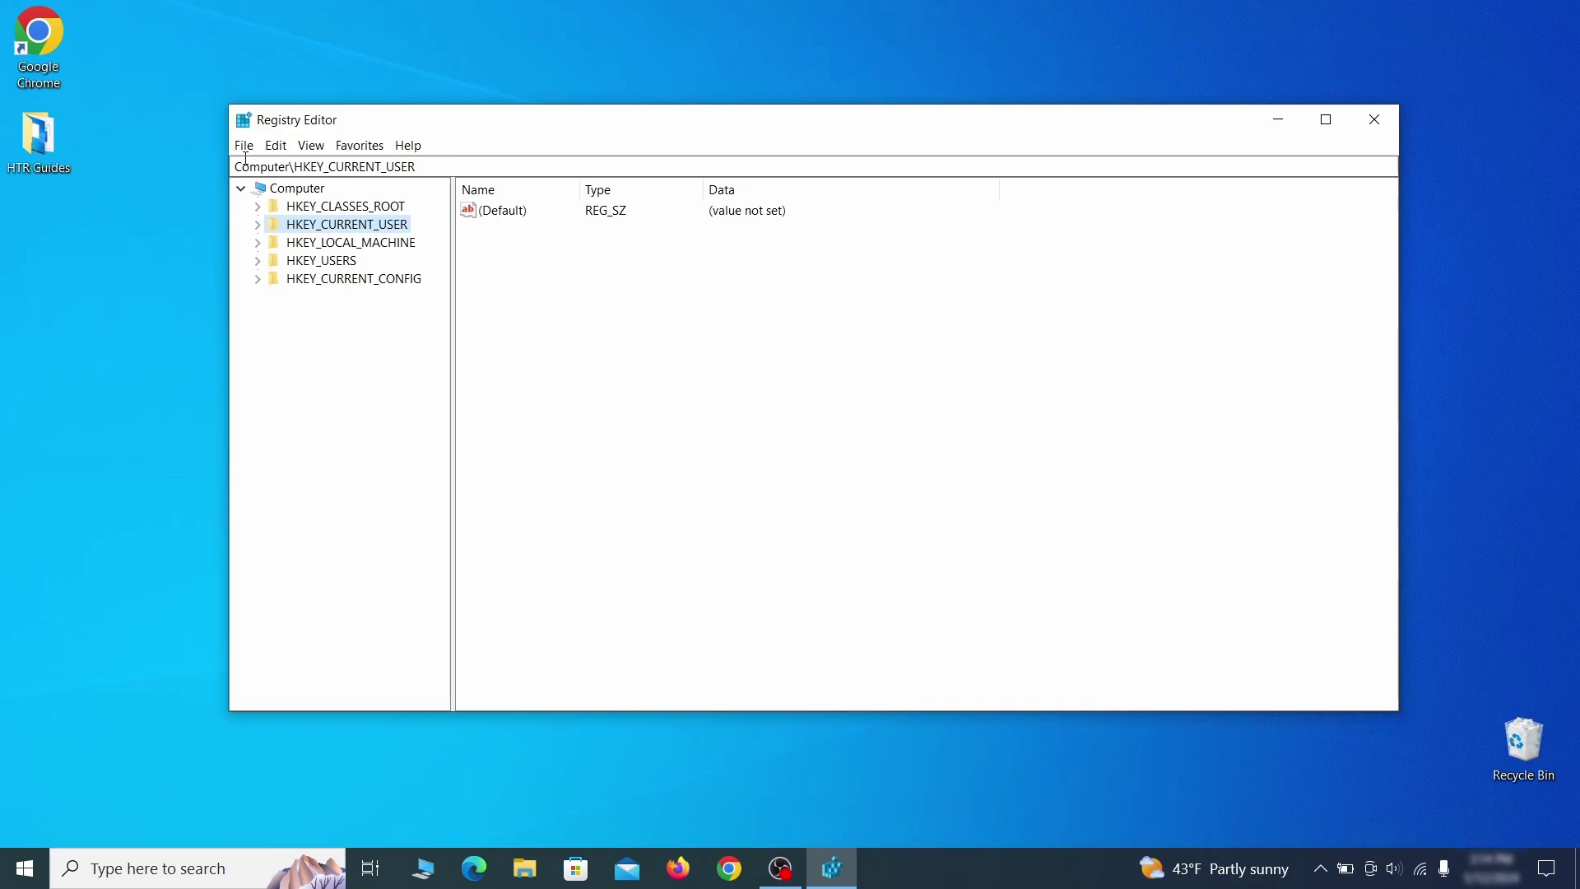
{"action": "left_click", "coordinate": [244, 146]}
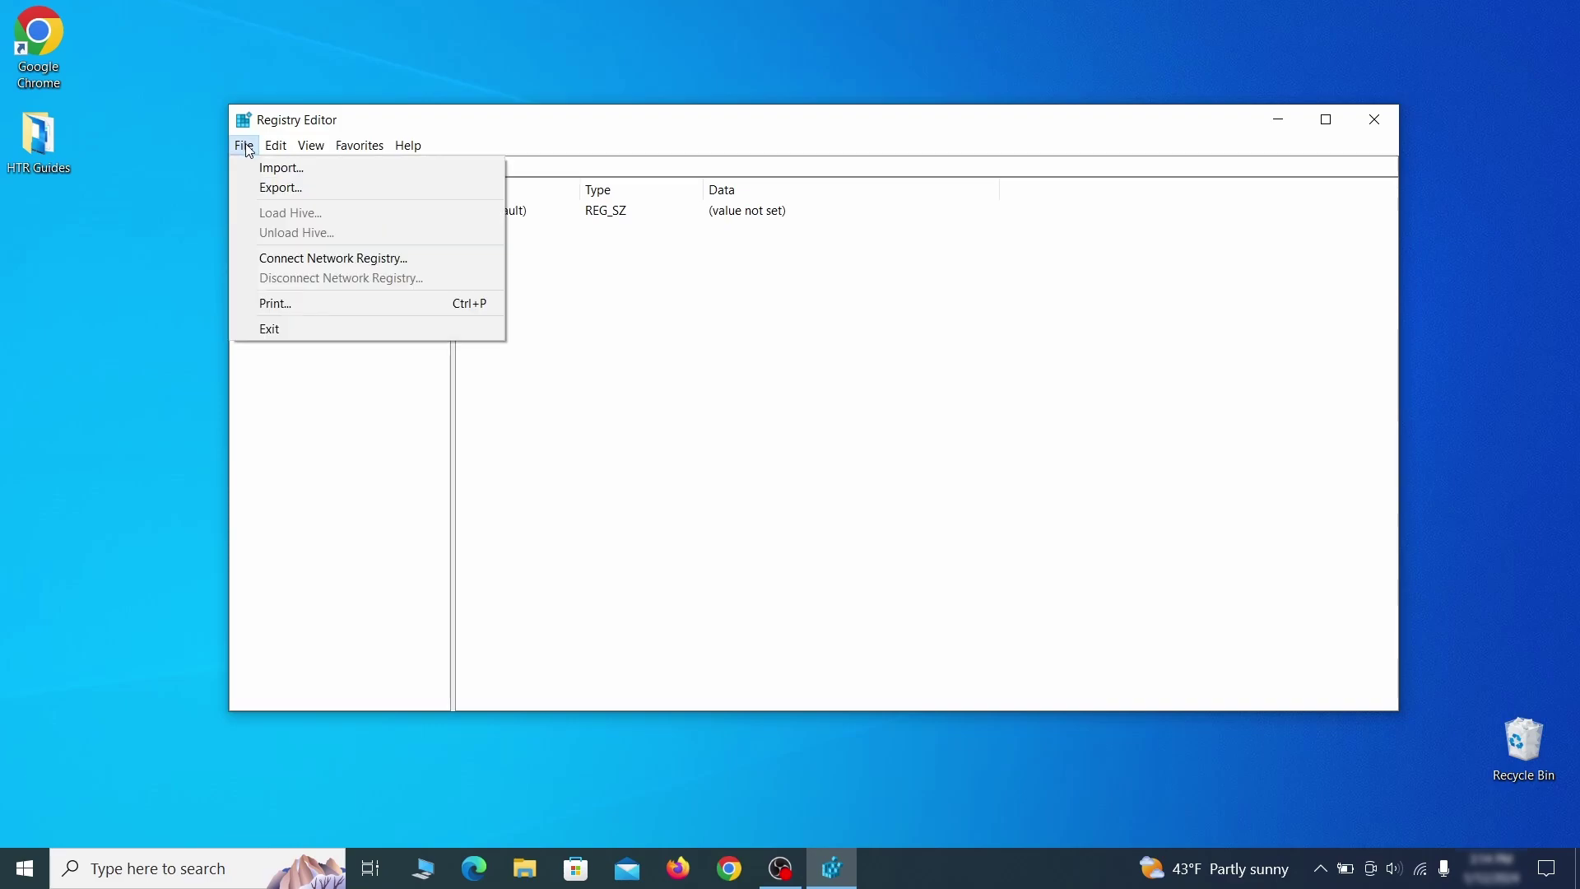
{"action": "left_click", "coordinate": [381, 191]}
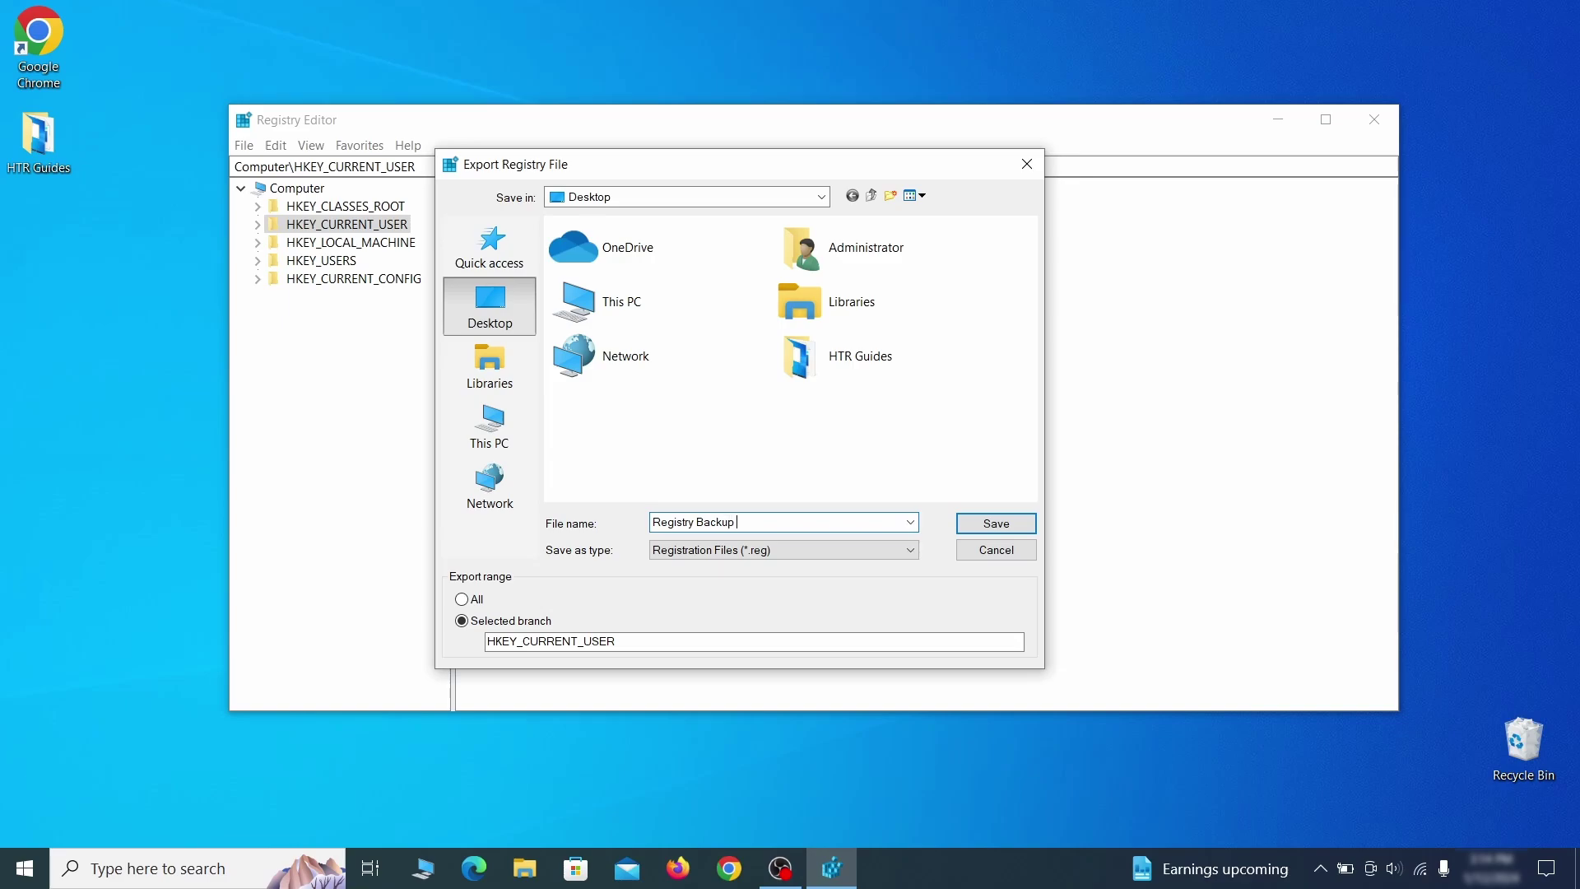
{"action": "left_click", "coordinate": [462, 600]}
{"action": "key", "text": "Return"}
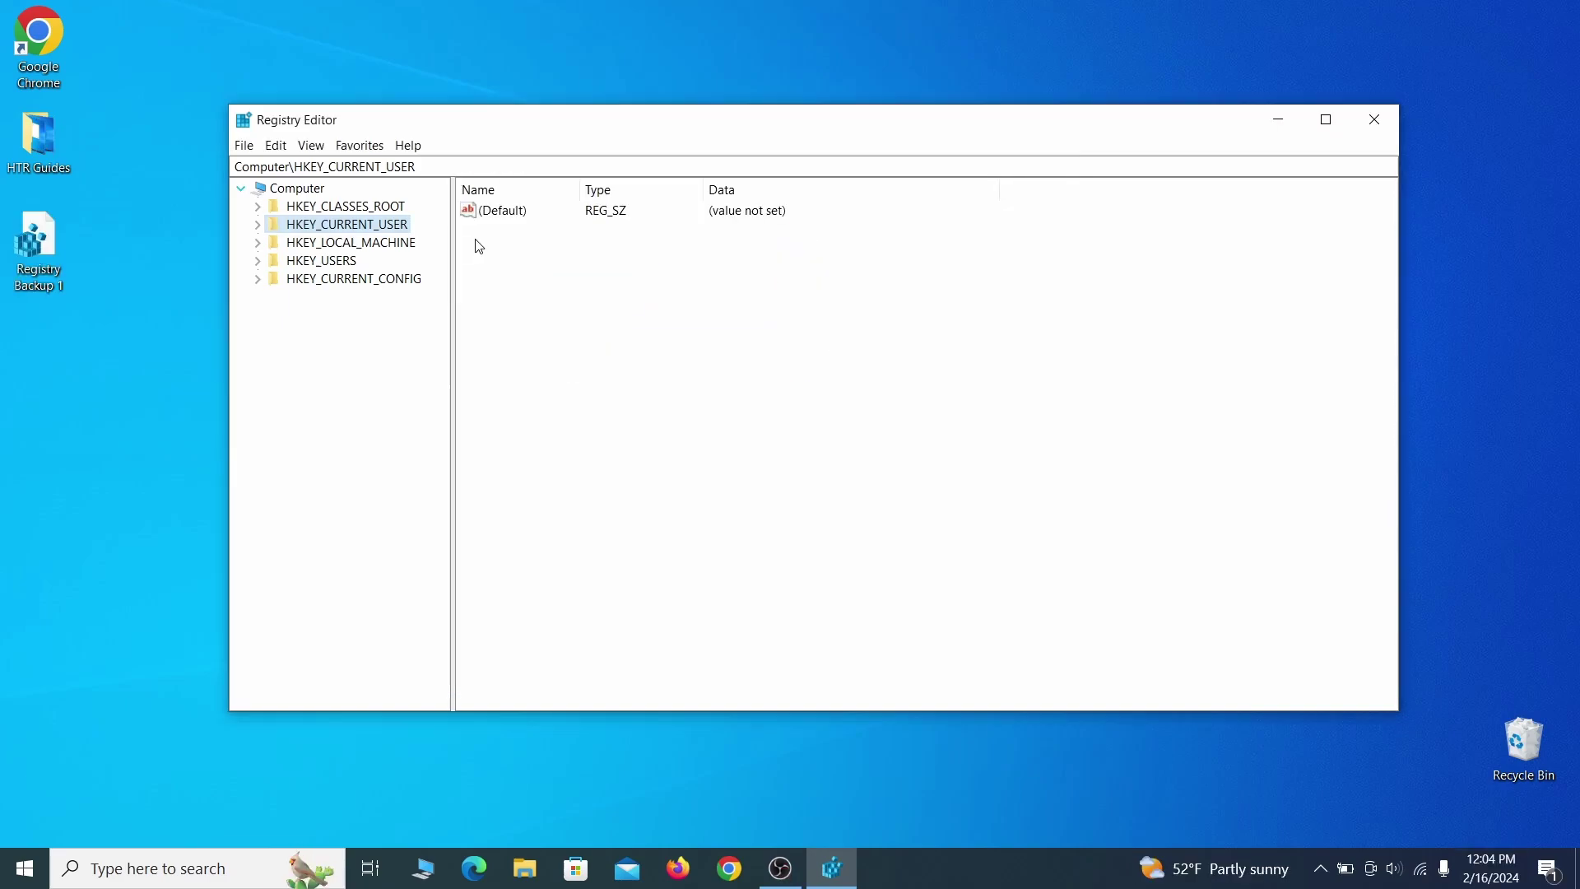
Step: Start a registry import and choose the Registry Backup 1 file from the Desktop
{"action": "left_click", "coordinate": [244, 146]}
{"action": "left_click", "coordinate": [345, 178]}
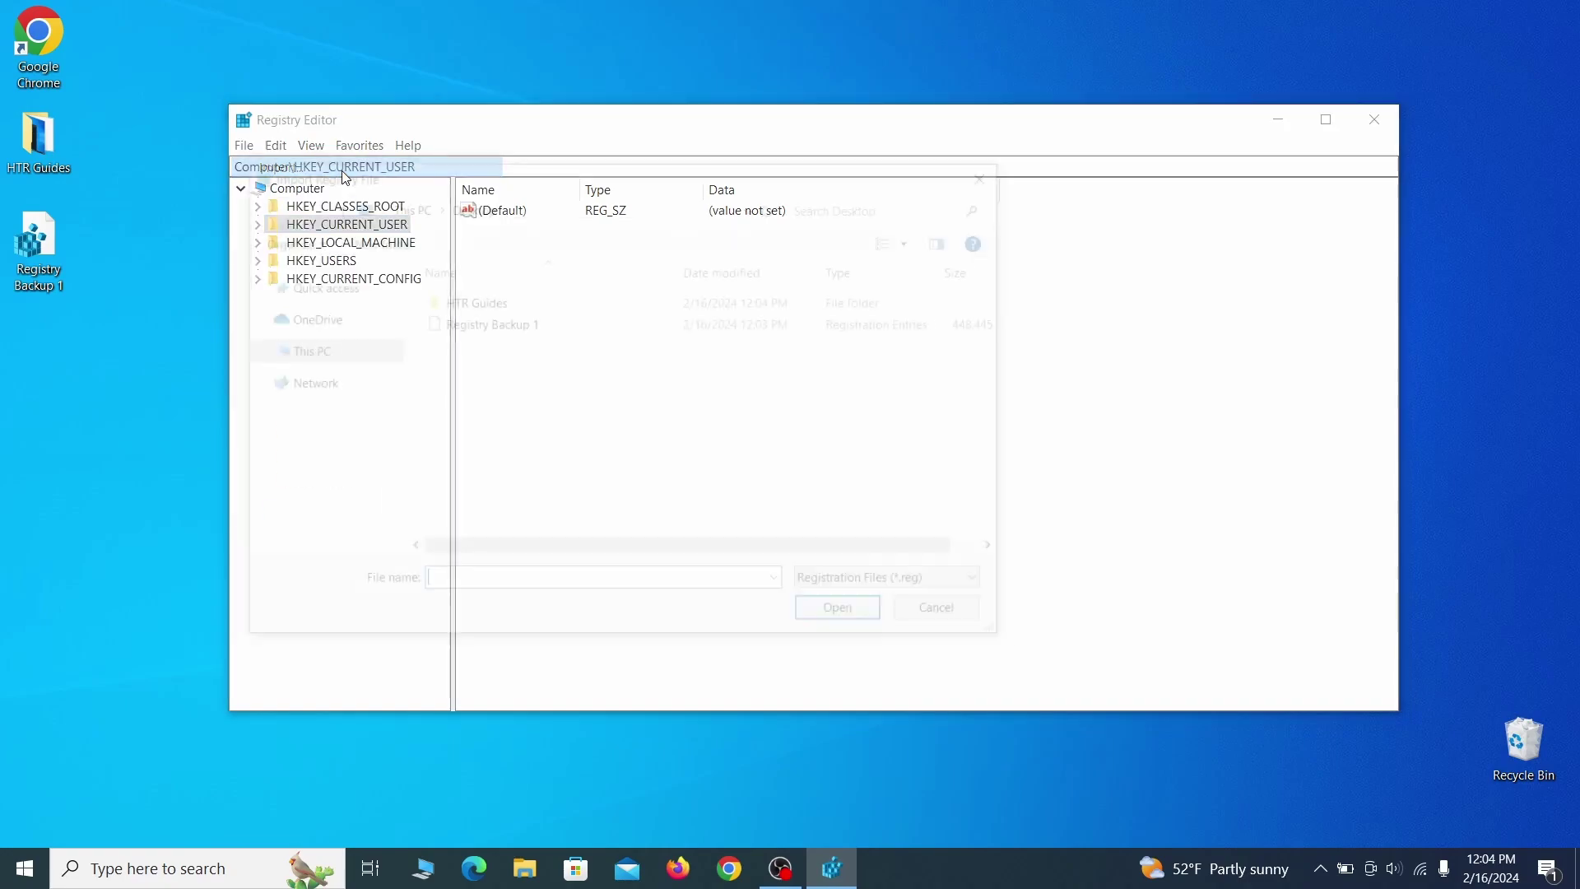
{"action": "left_click", "coordinate": [548, 331]}
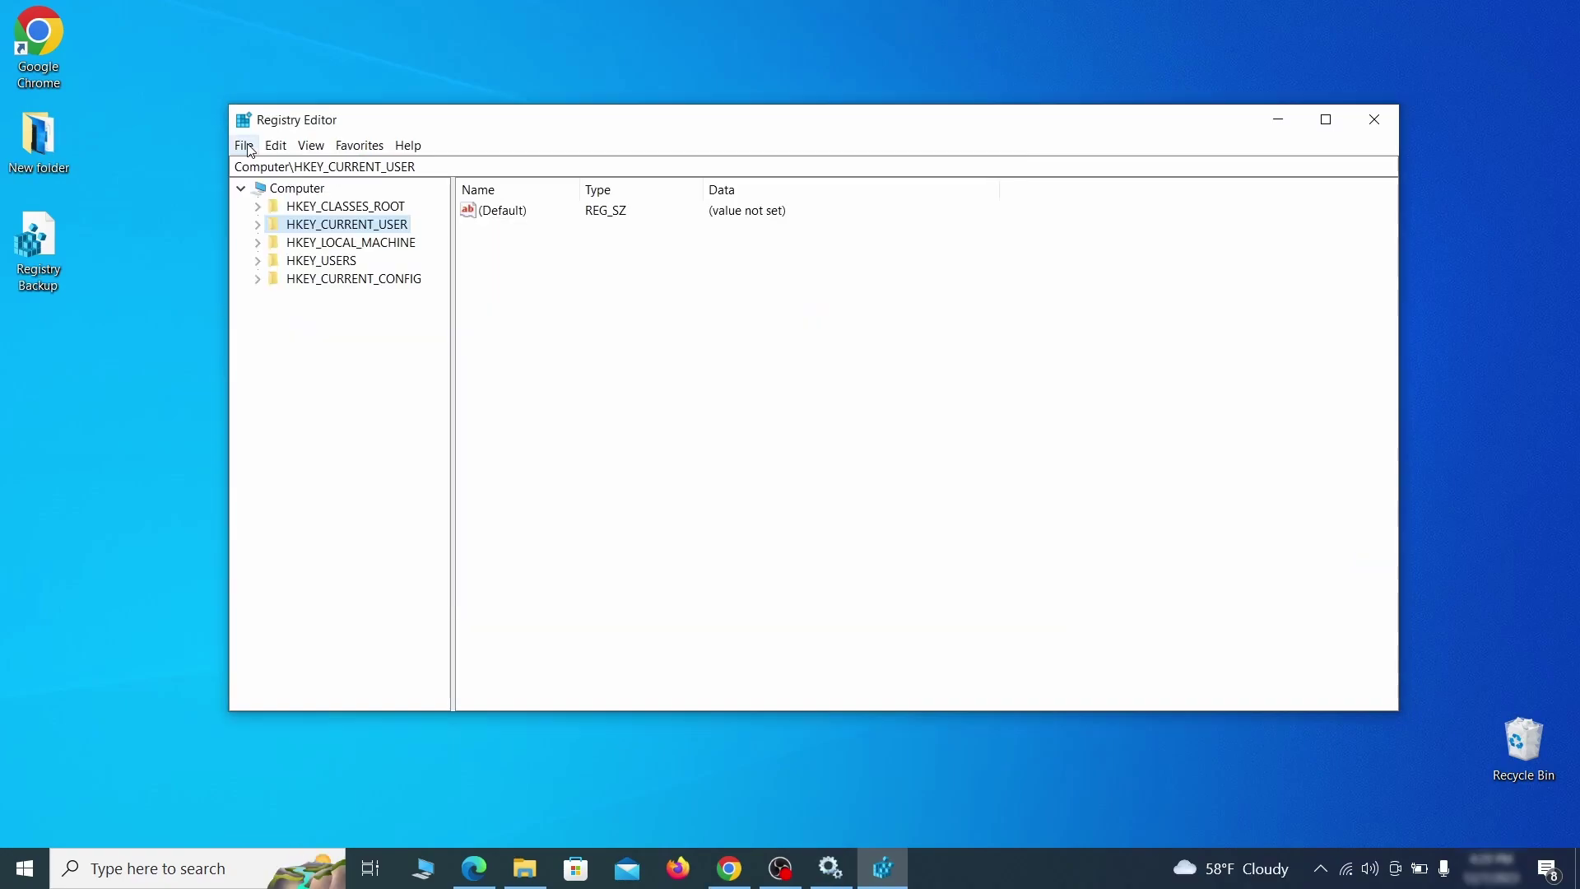
Step: Search the registry for Example Malware App and select the Reopen key under InstallBuilders\Example Malware App
{"action": "left_click", "coordinate": [245, 146]}
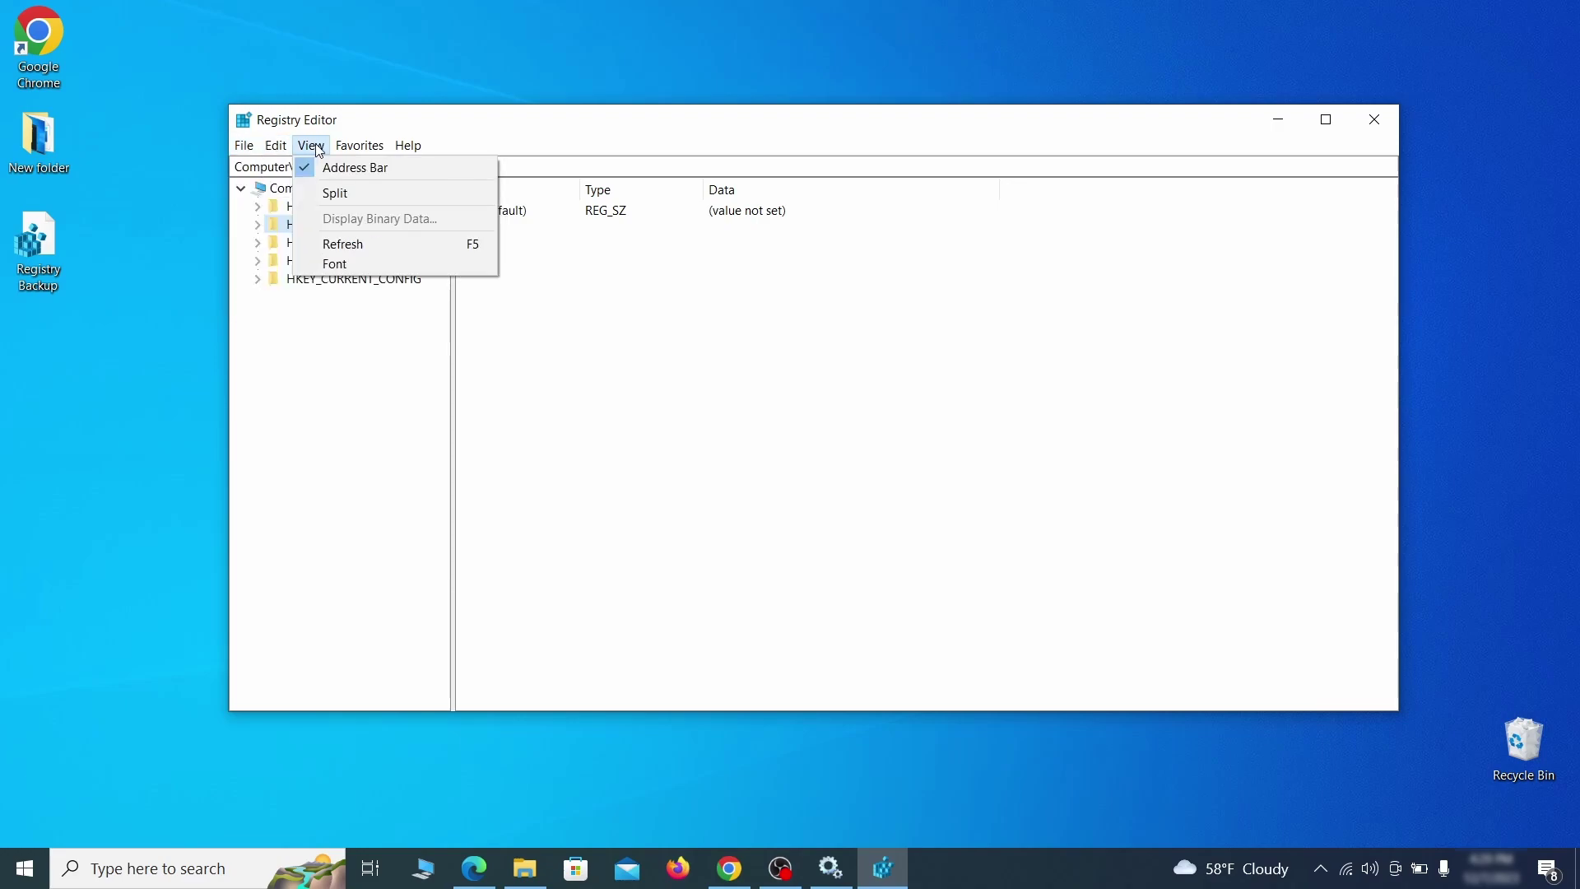
{"action": "mouse_move", "coordinate": [282, 149]}
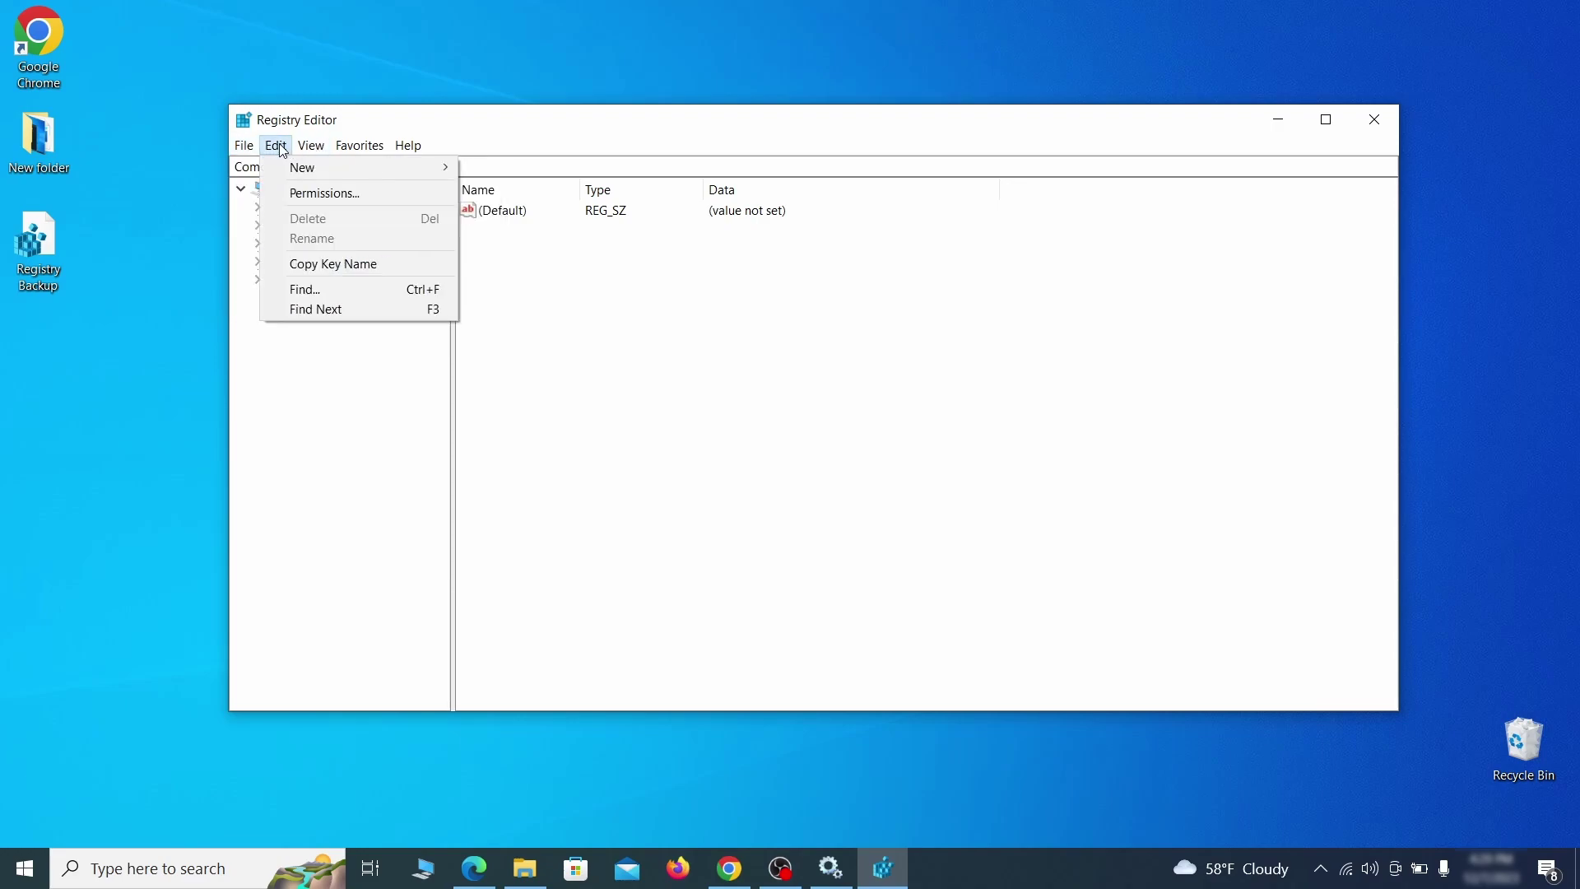
{"action": "left_click", "coordinate": [341, 289]}
{"action": "type", "text": "Exa"}
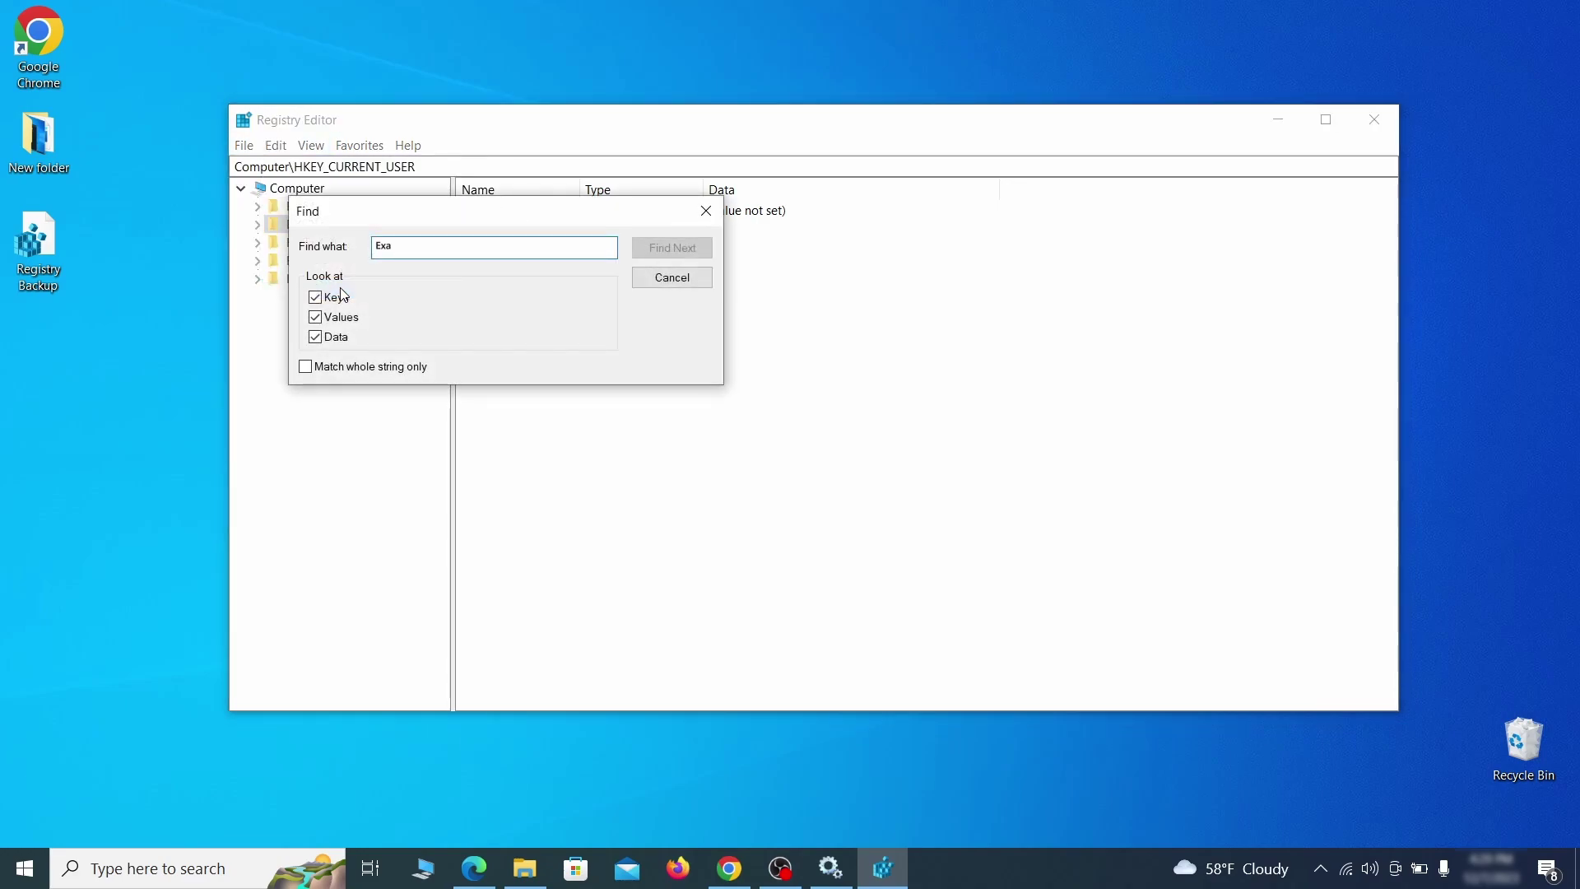
{"action": "type", "text": "mple Malware"}
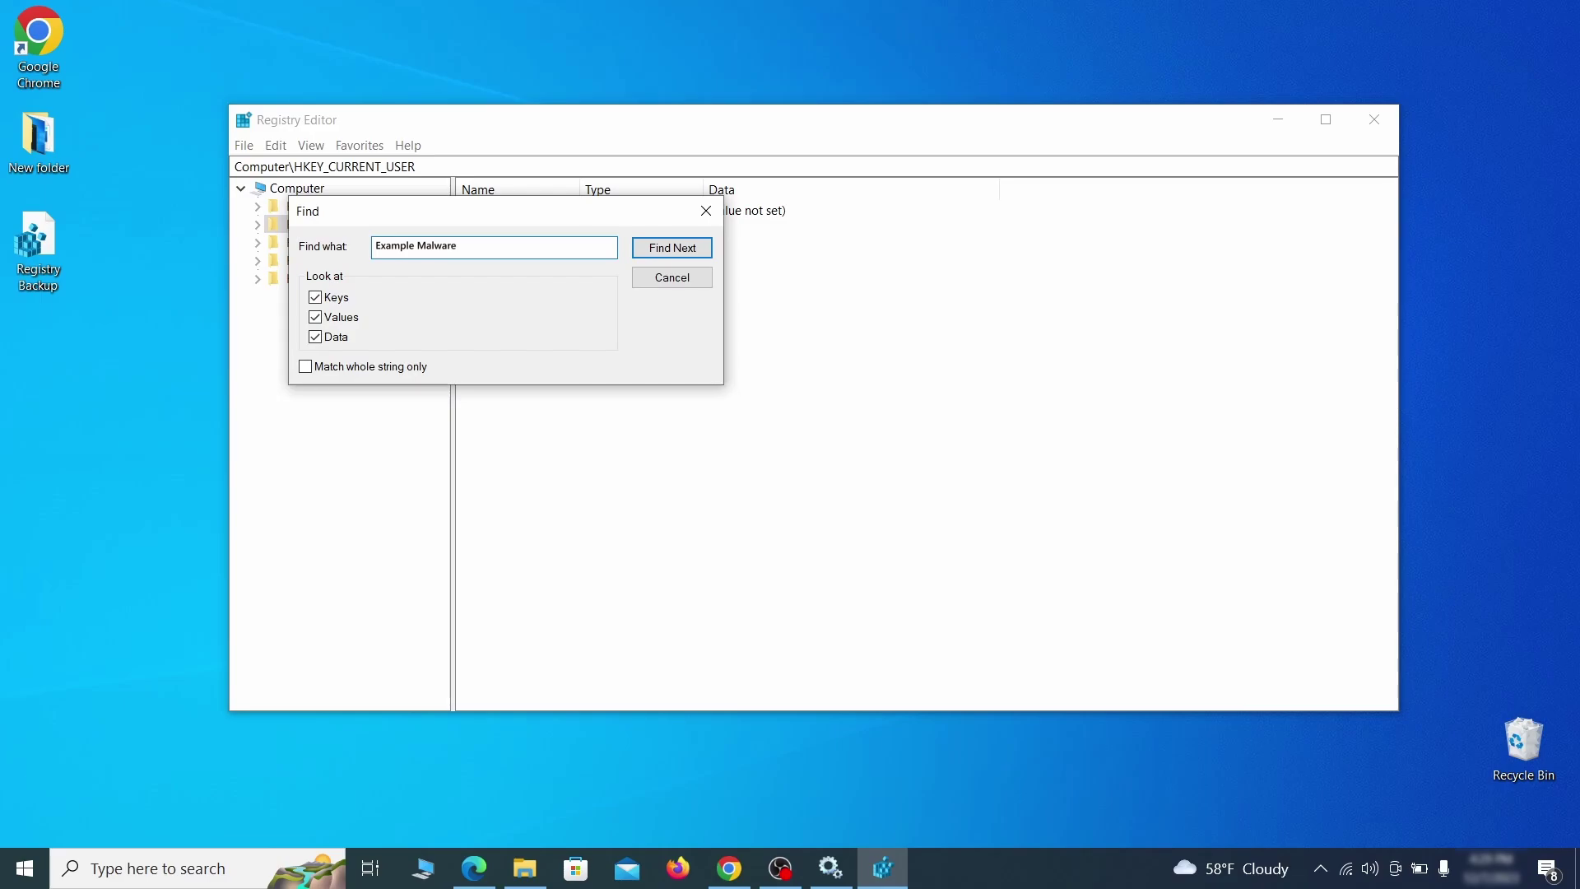
{"action": "type", "text": " App"}
{"action": "left_click", "coordinate": [683, 245]}
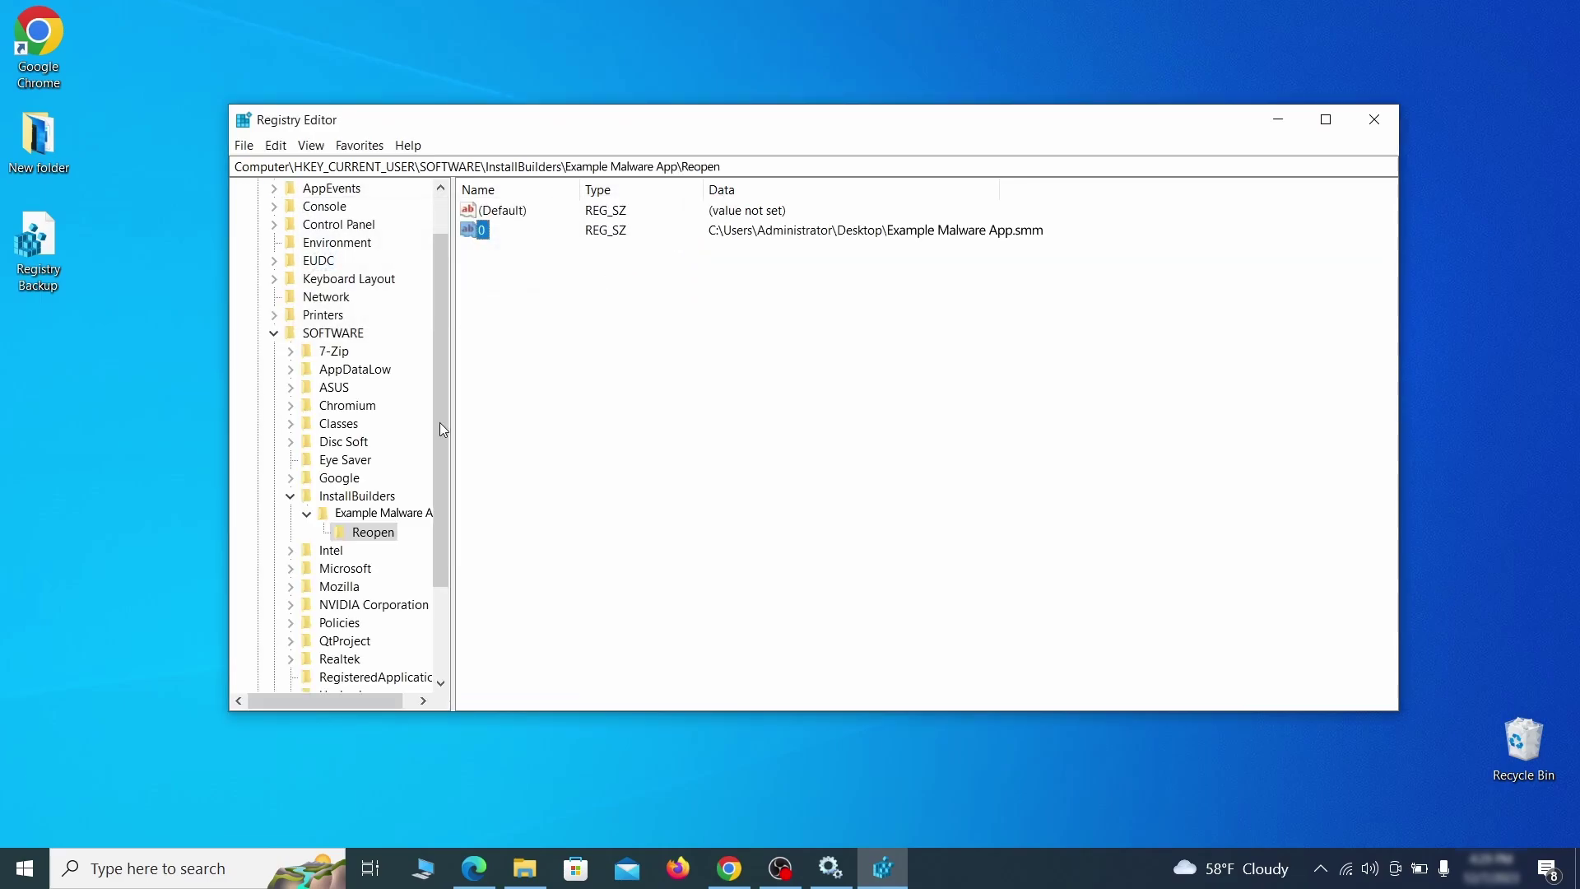
{"action": "left_click", "coordinate": [385, 536]}
{"action": "right_click", "coordinate": [384, 540]}
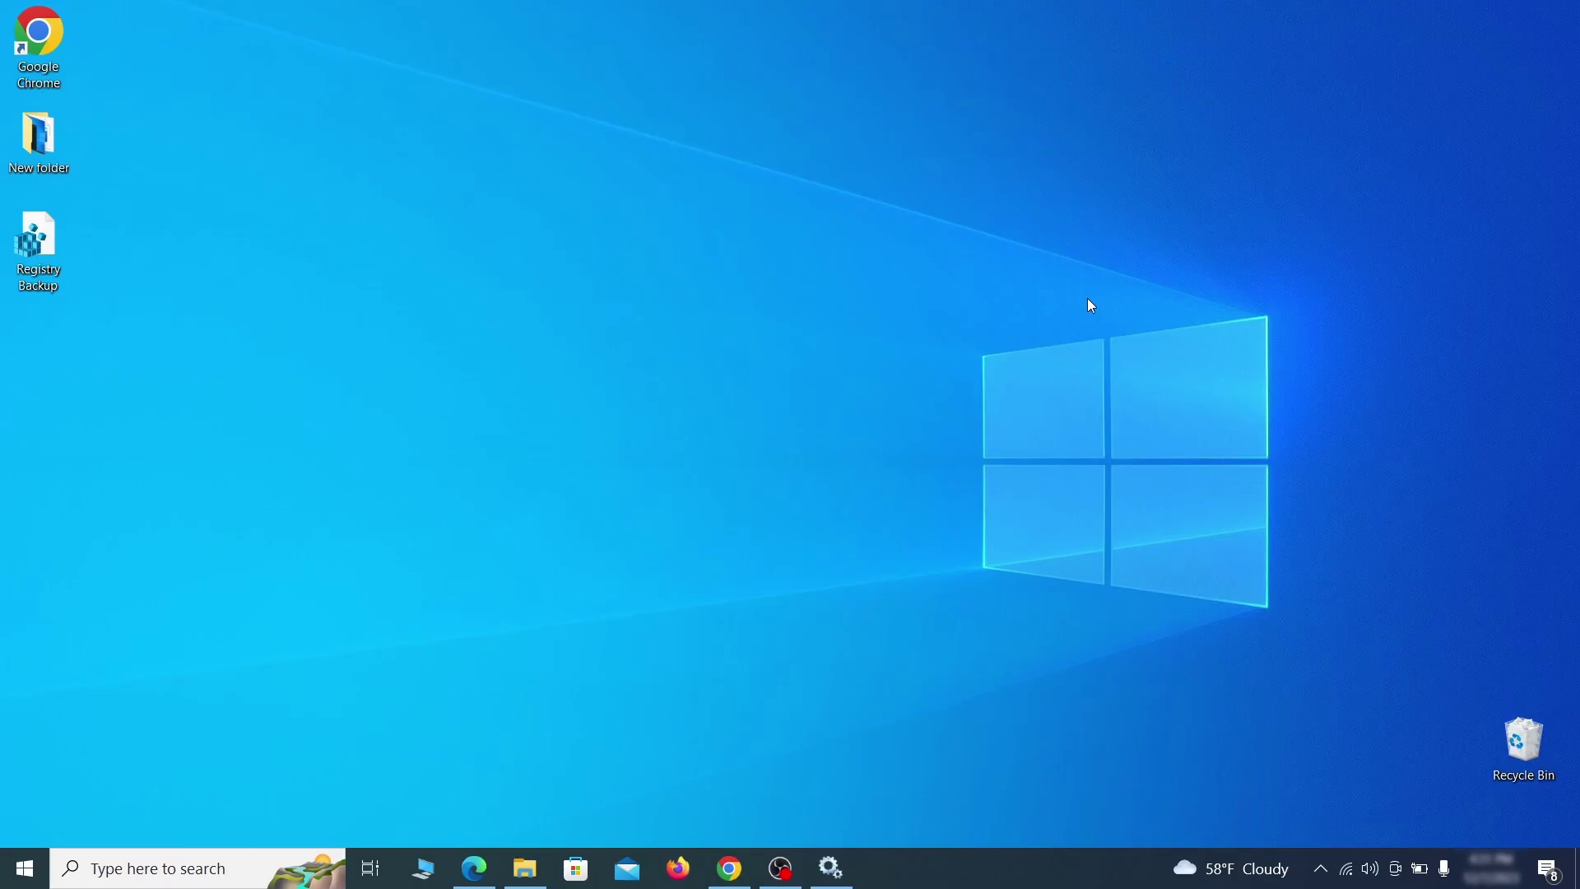
Step: Launch the Microsoft Windows Malicious Software Removal Tool with the Run command MRT
{"action": "key", "text": "super+r"}
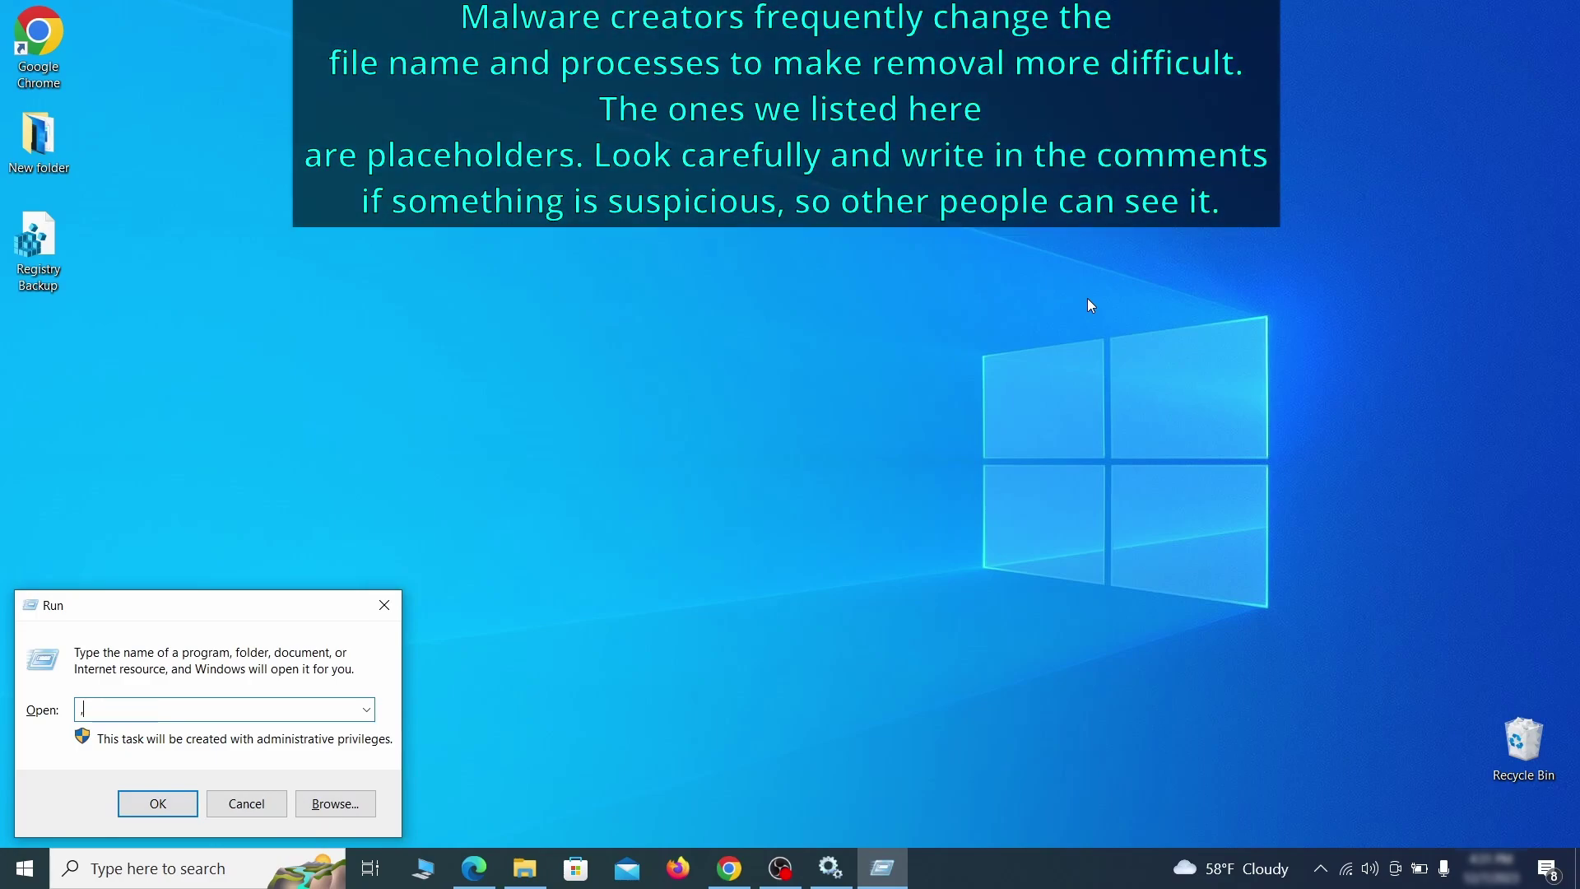
{"action": "type", "text": "M"}
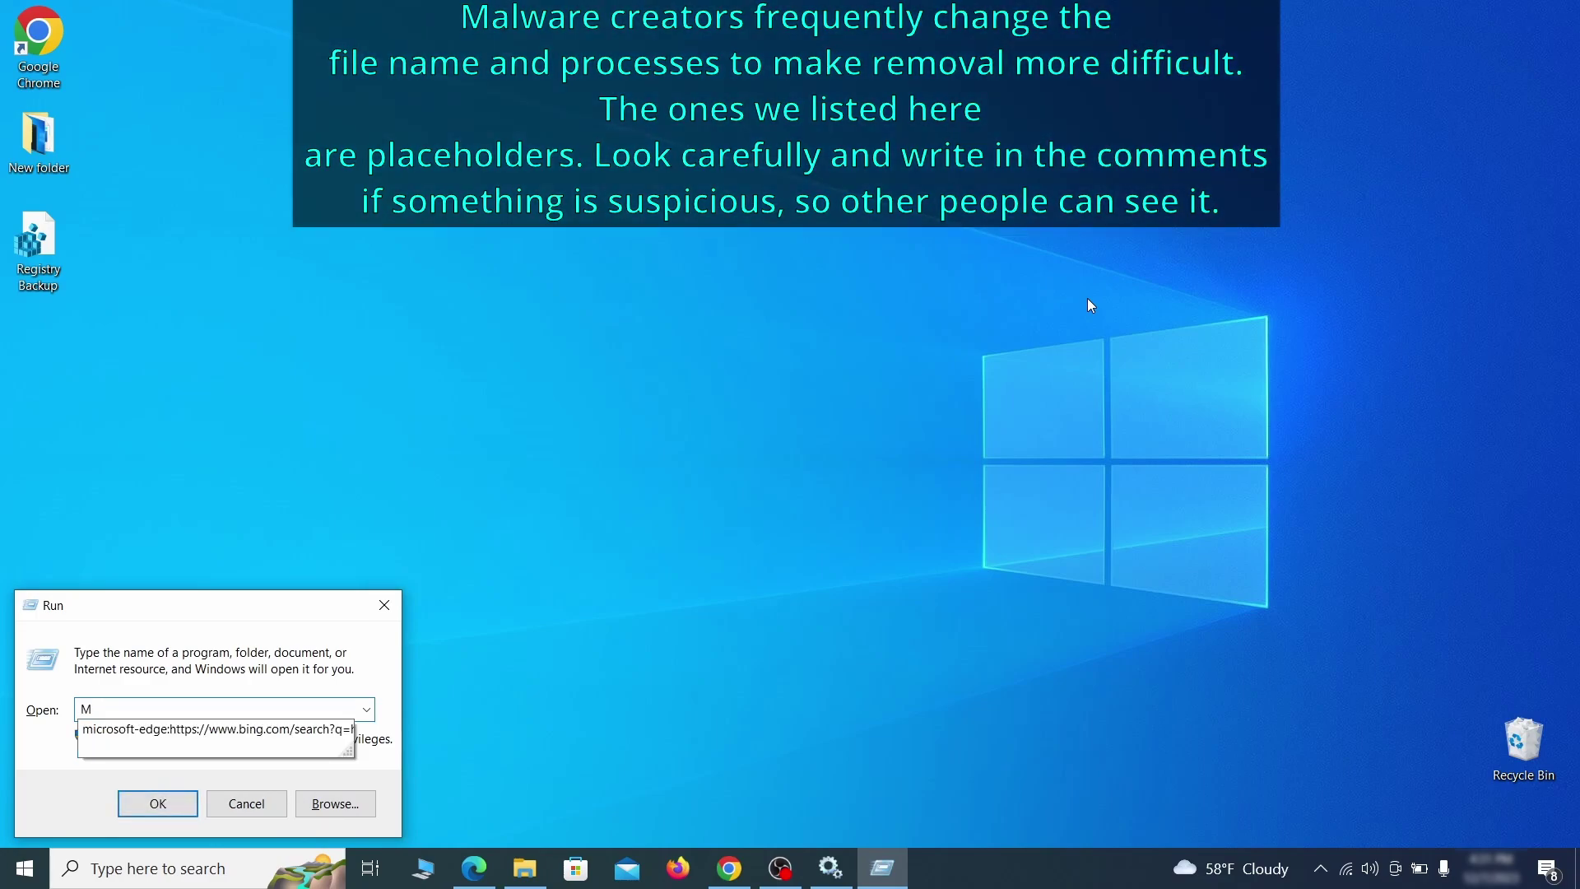
{"action": "type", "text": "RT"}
{"action": "key", "text": "Return"}
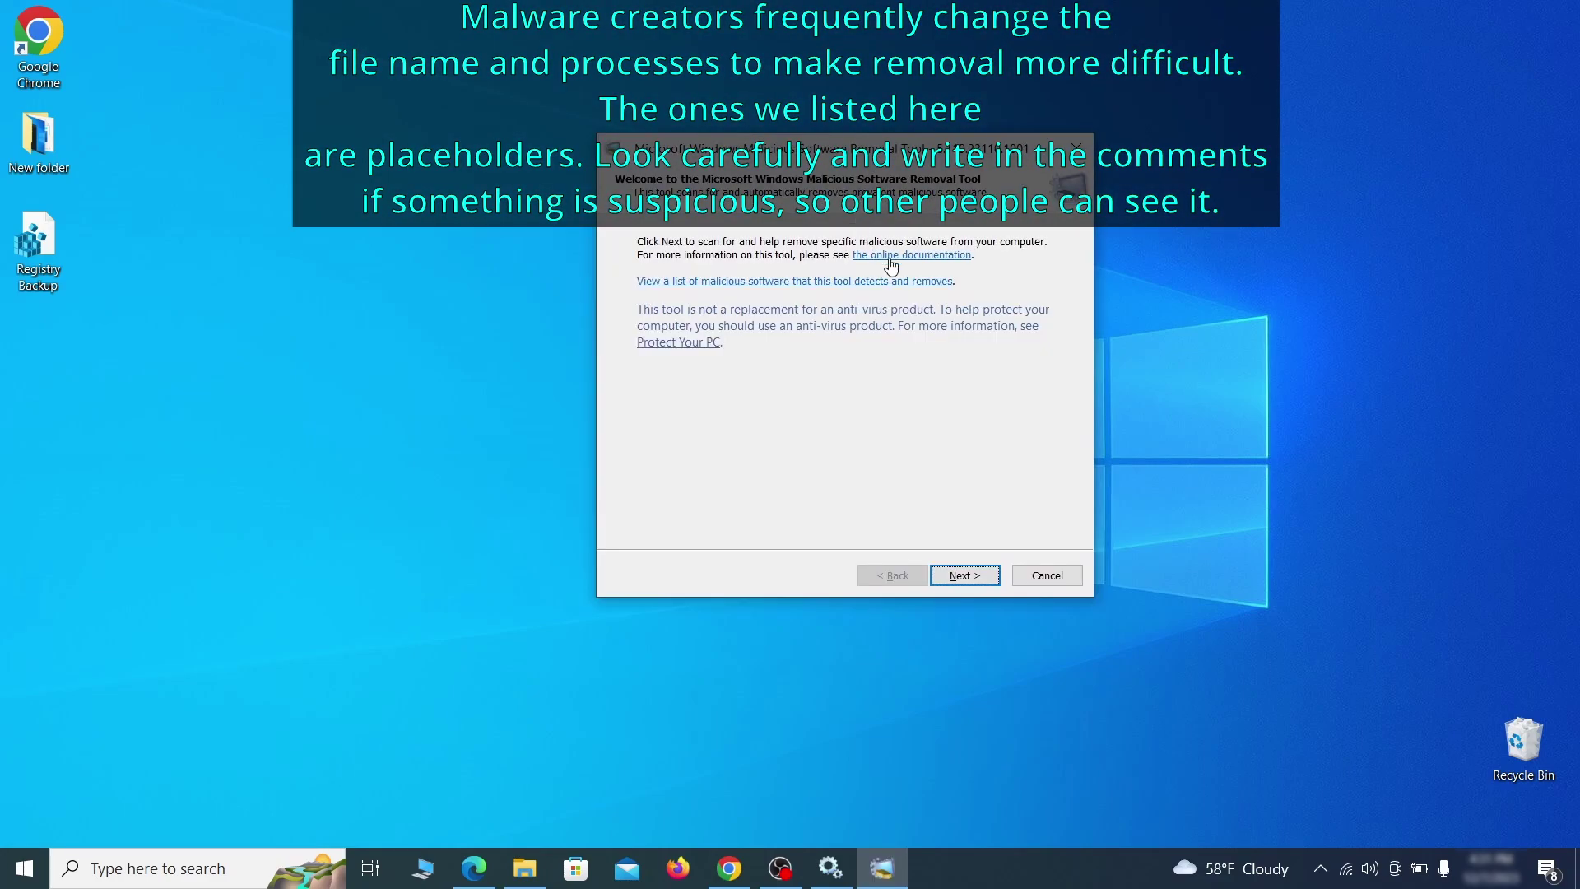
Step: Run a full scan with the Malicious Software Removal Tool and finish the wizard
{"action": "left_click", "coordinate": [986, 581]}
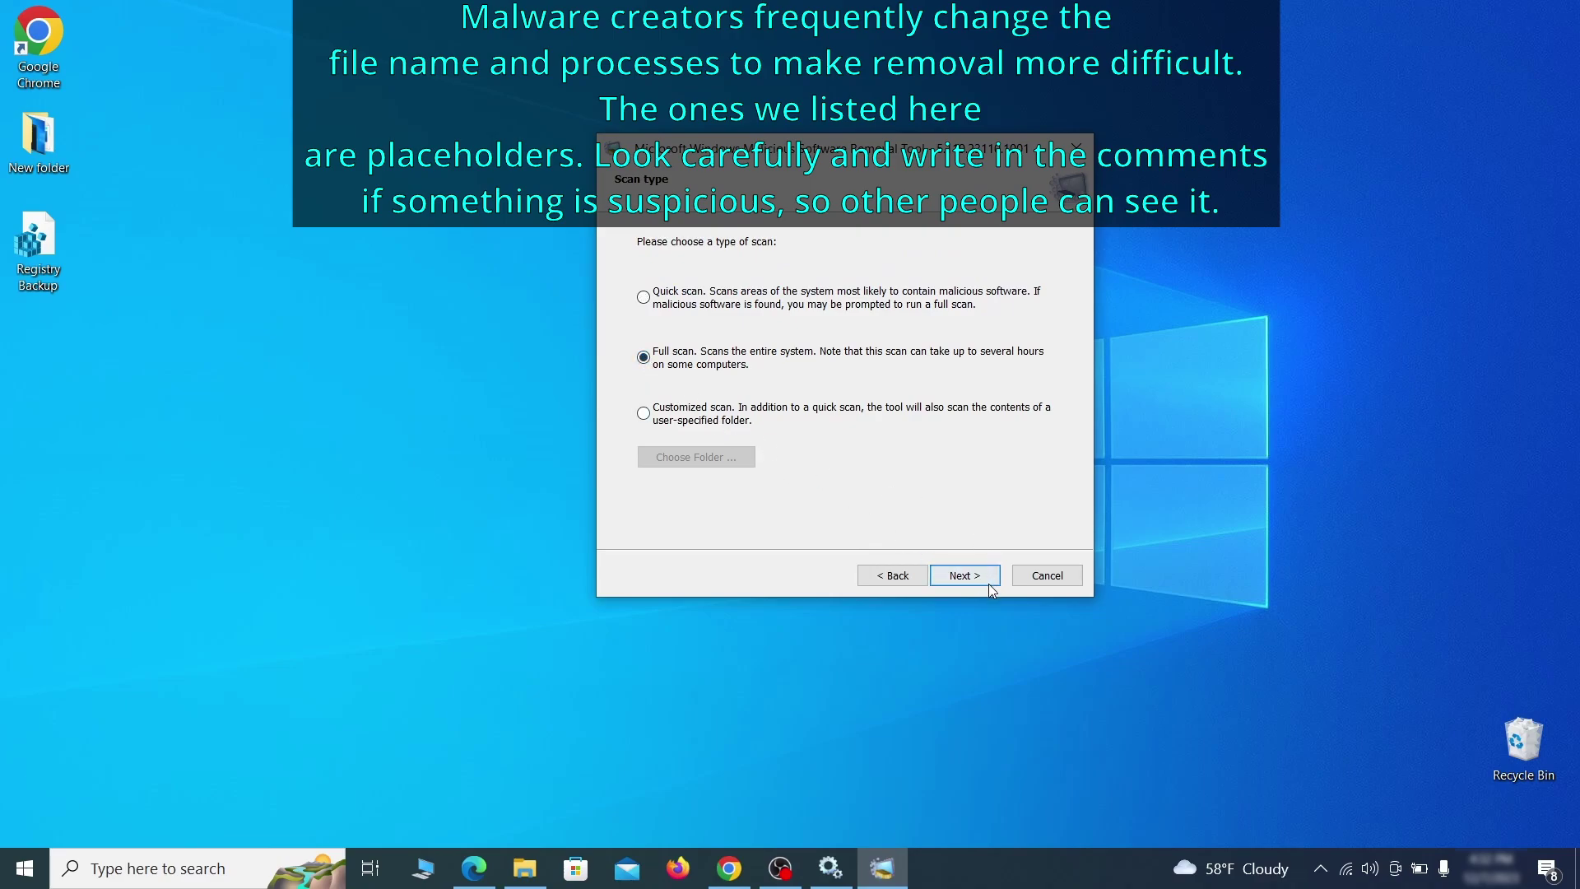
{"action": "left_click", "coordinate": [984, 582]}
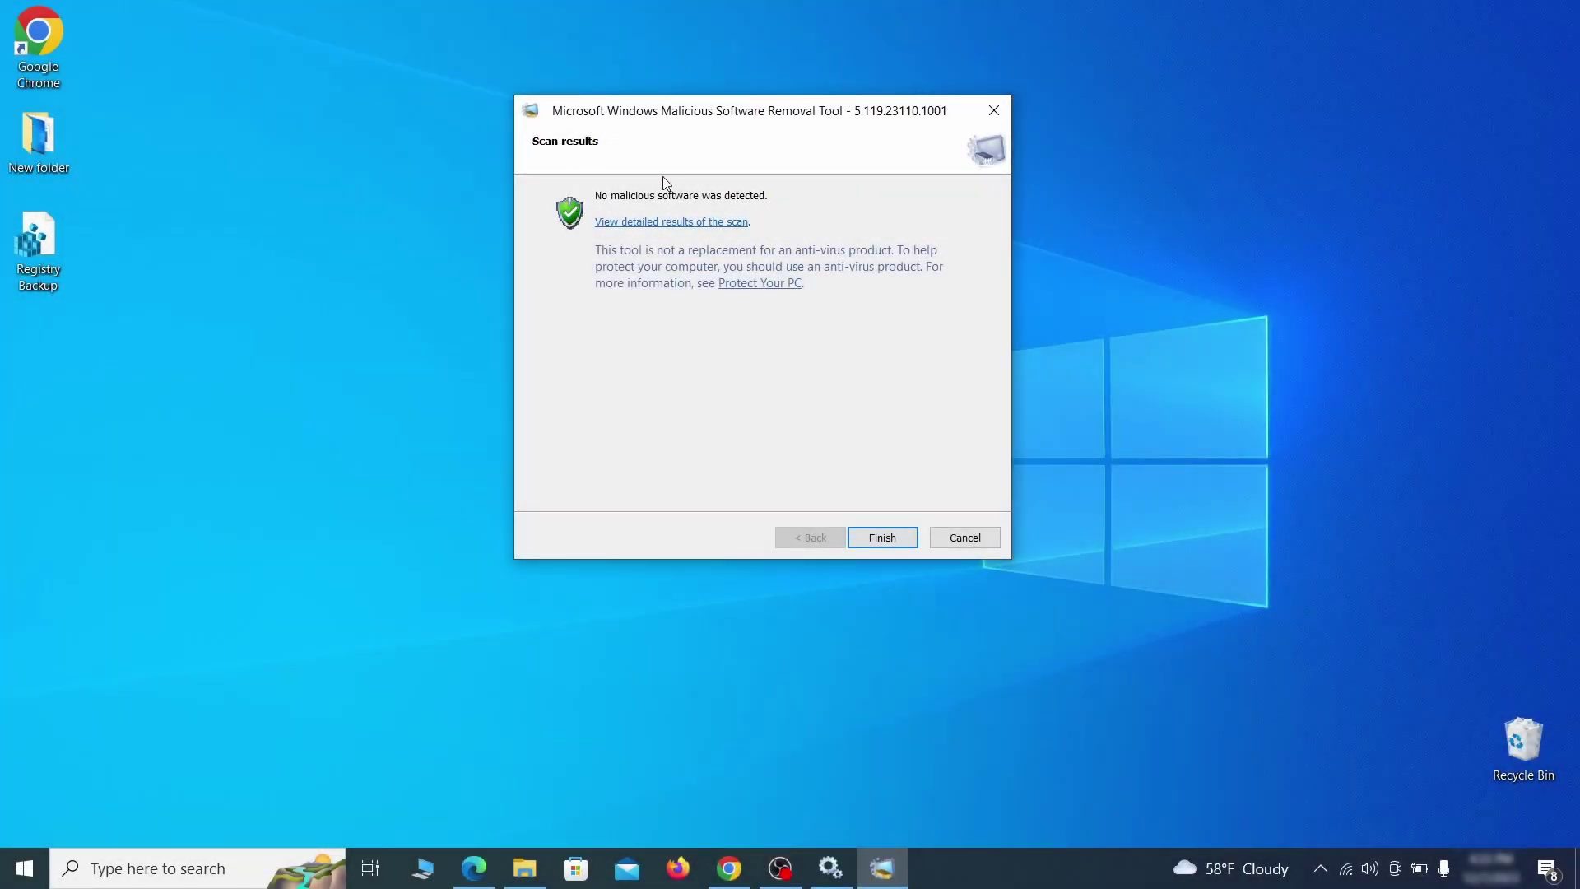
{"action": "left_click", "coordinate": [883, 536]}
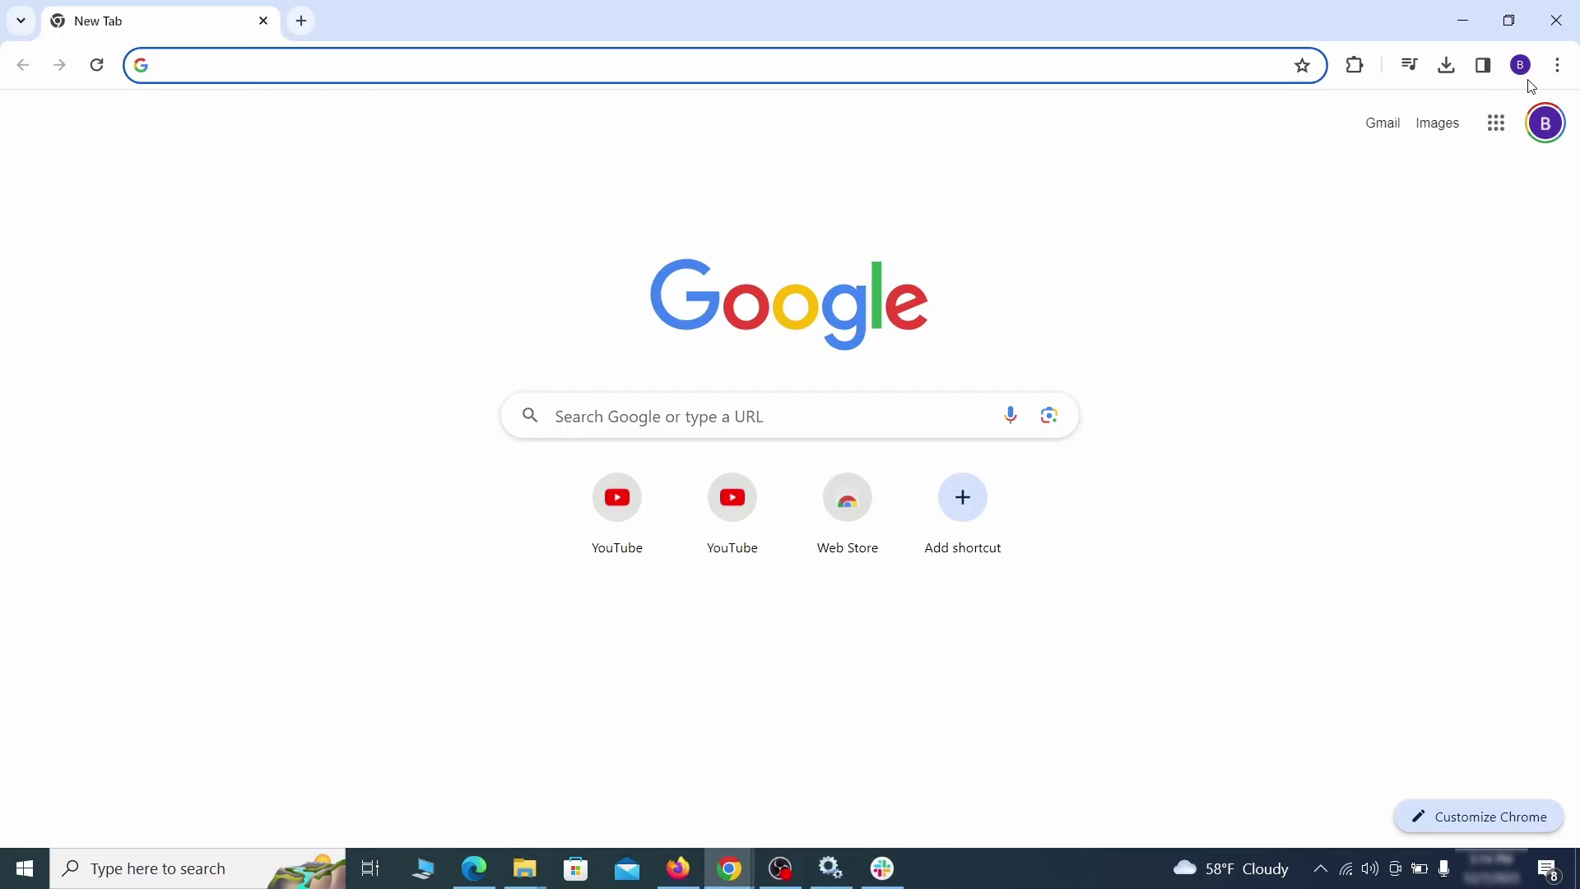
Step: Disable and remove the Add to Zola Button extension in Chrome
{"action": "left_click", "coordinate": [1558, 65]}
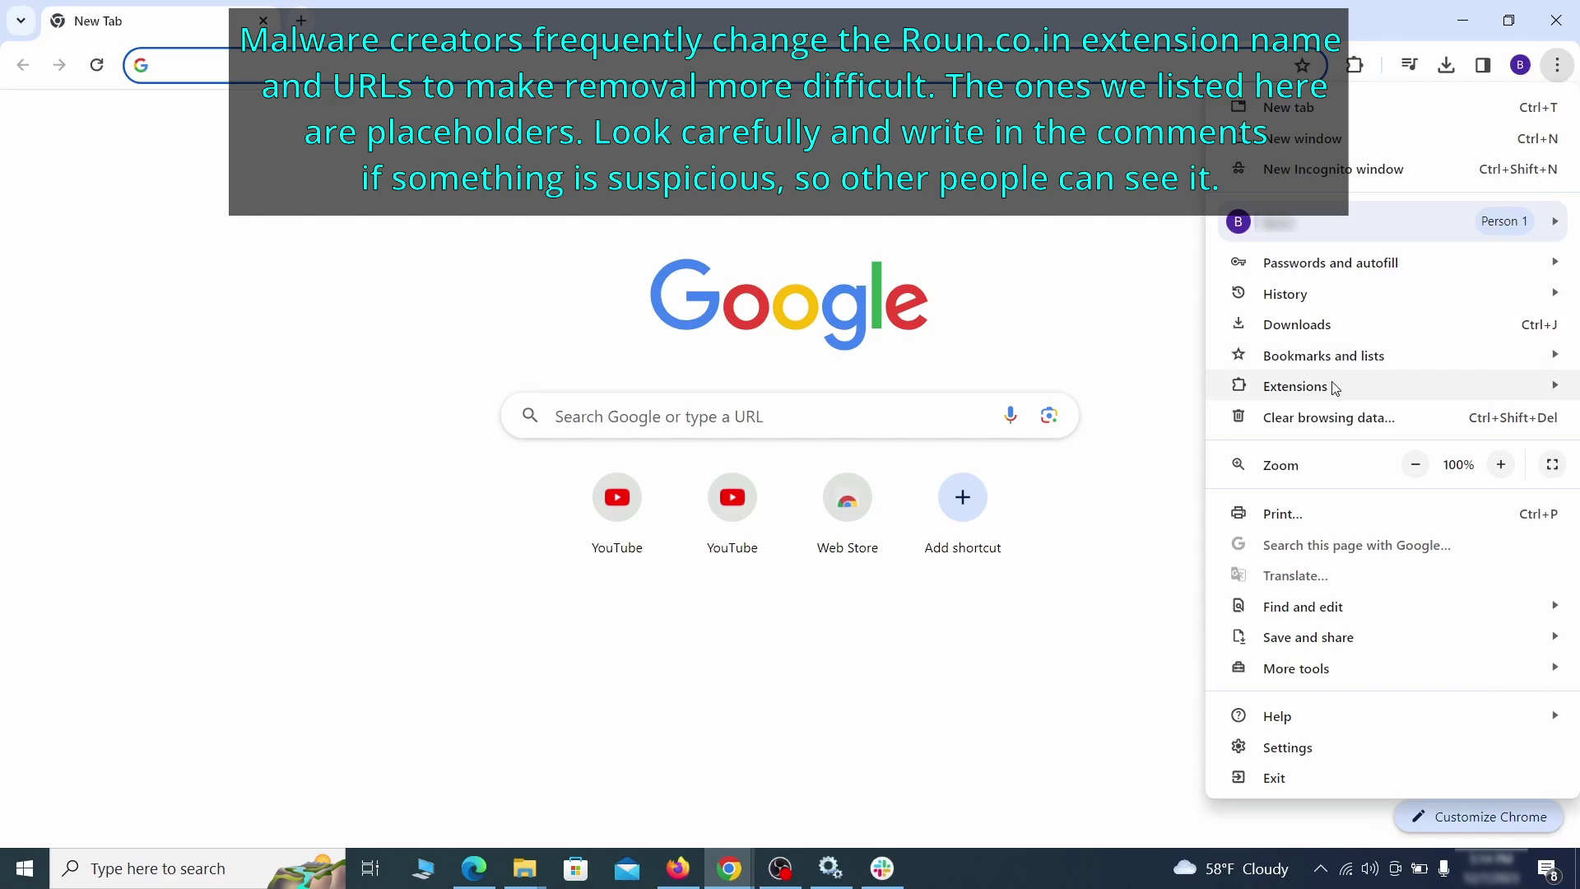
{"action": "mouse_move", "coordinate": [1331, 387]}
{"action": "left_click", "coordinate": [1160, 387]}
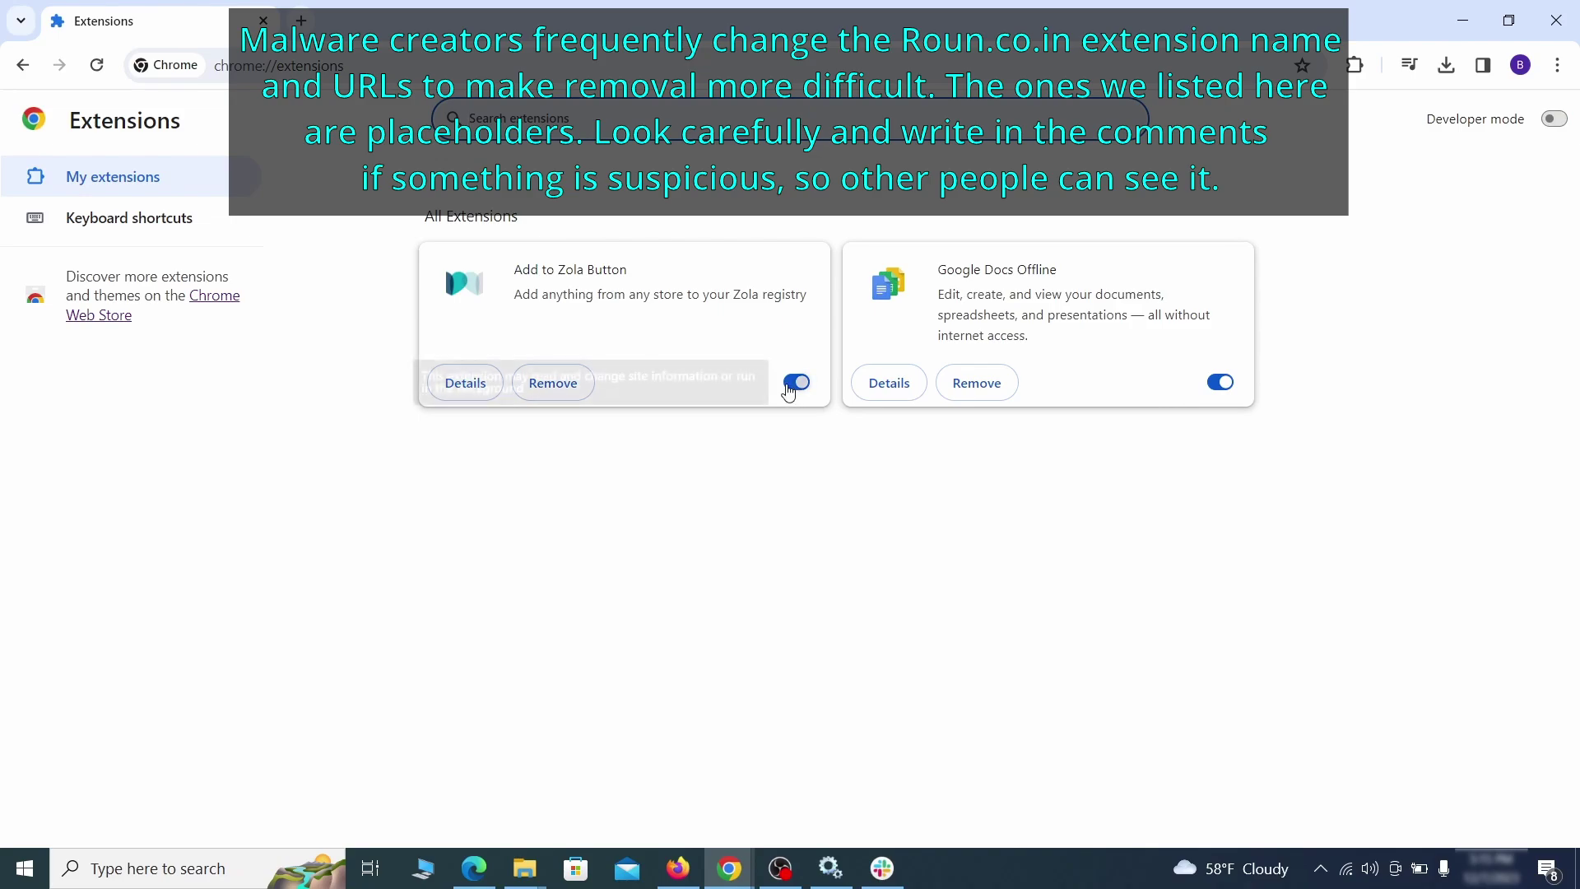
{"action": "left_click", "coordinate": [791, 384]}
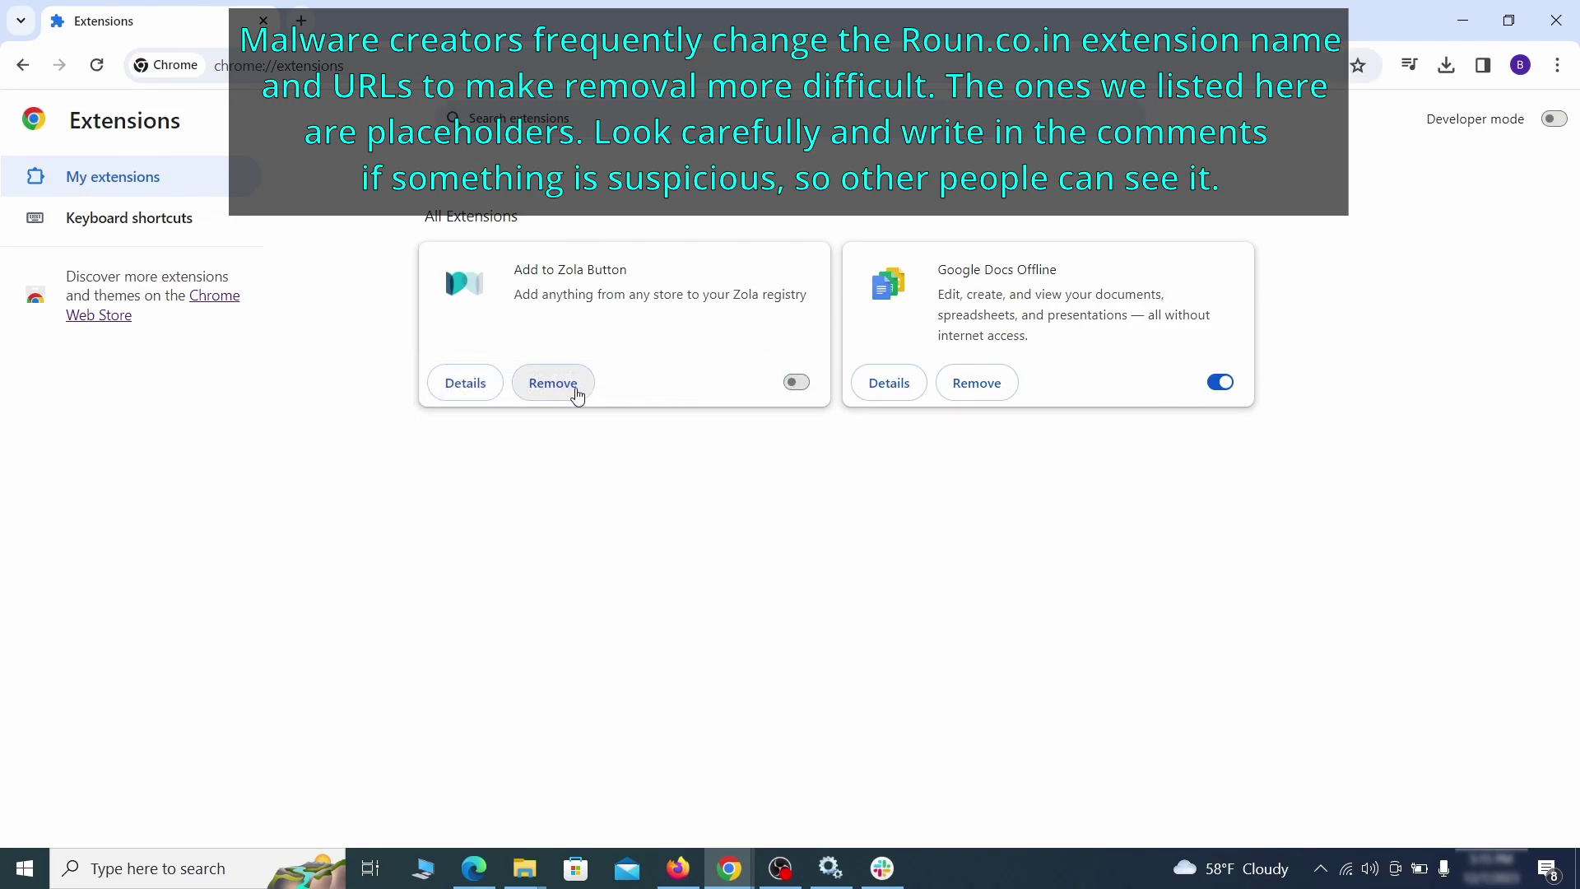
{"action": "left_click", "coordinate": [574, 393]}
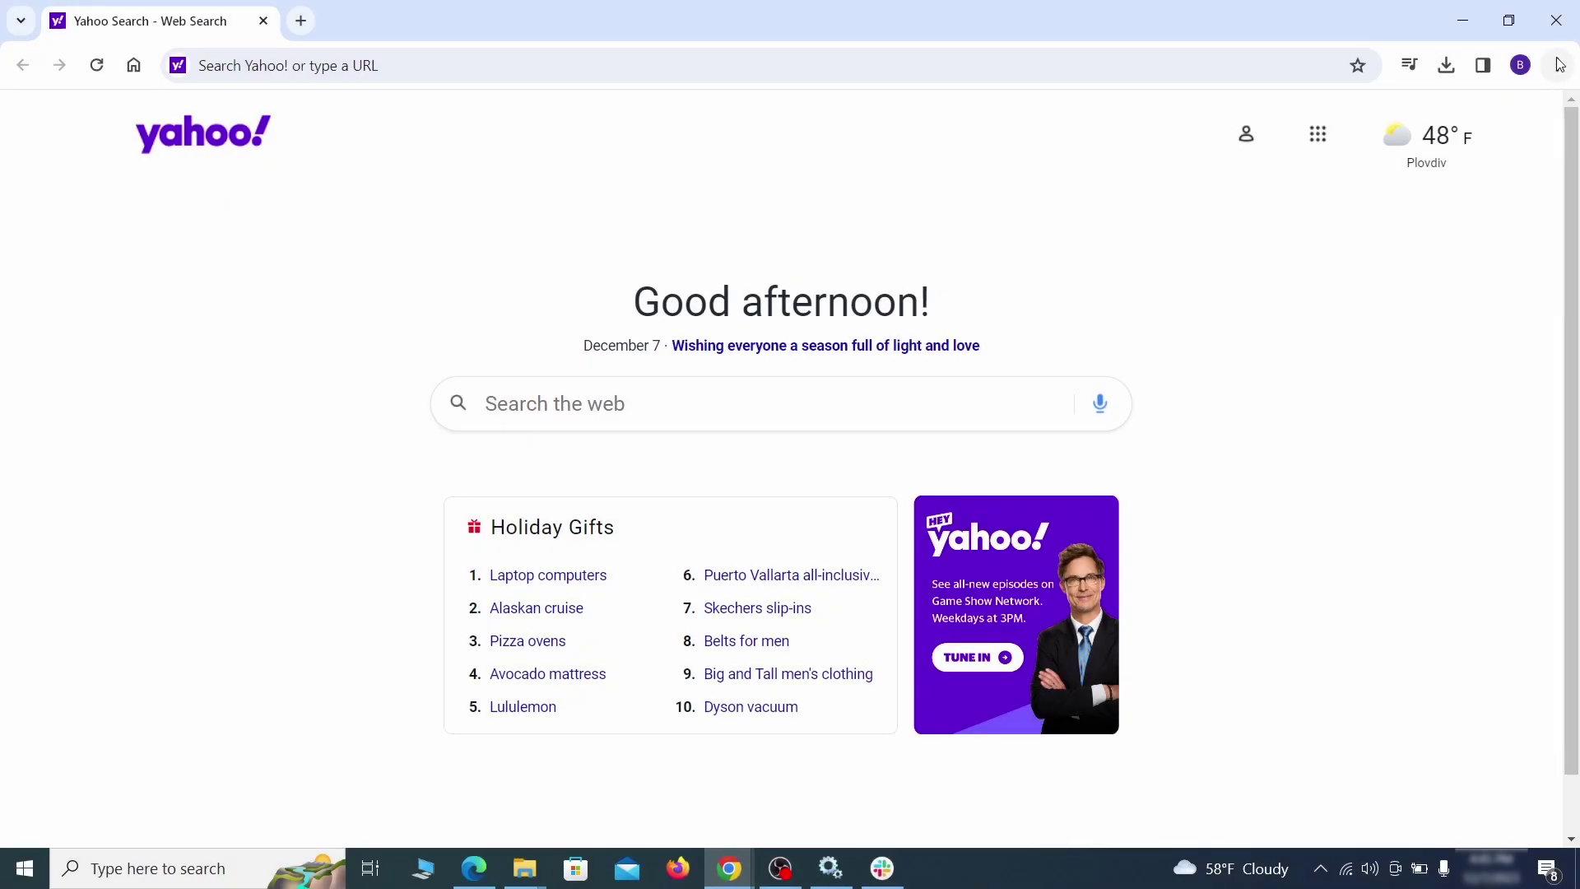
Step: Open the advanced Clear browsing data options in Chrome's privacy and security settings
{"action": "left_click", "coordinate": [1557, 65]}
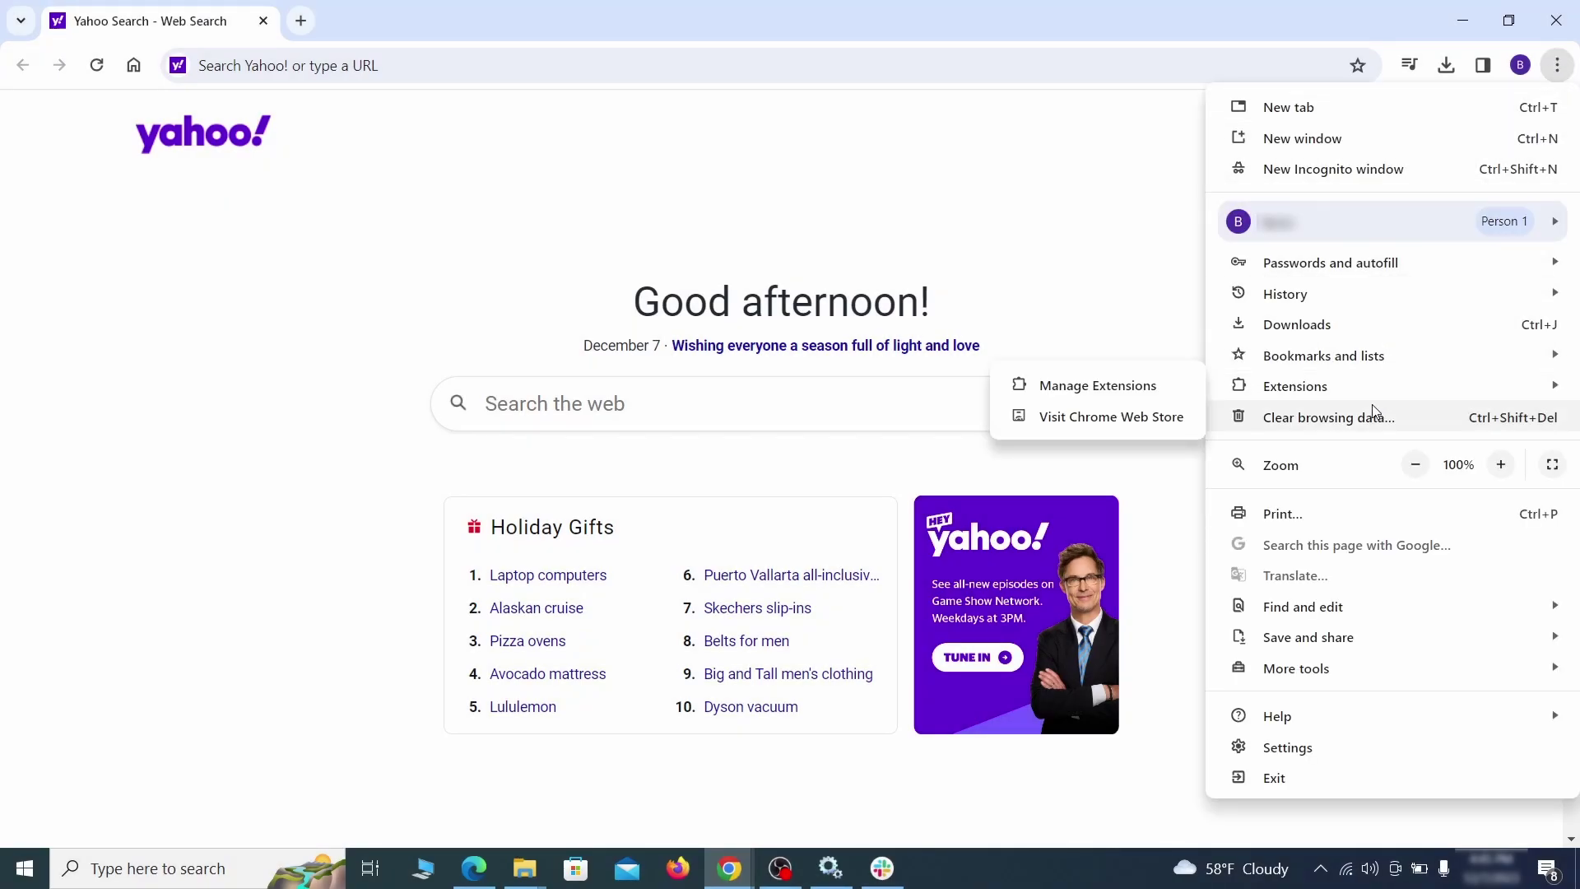
{"action": "left_click", "coordinate": [1300, 746]}
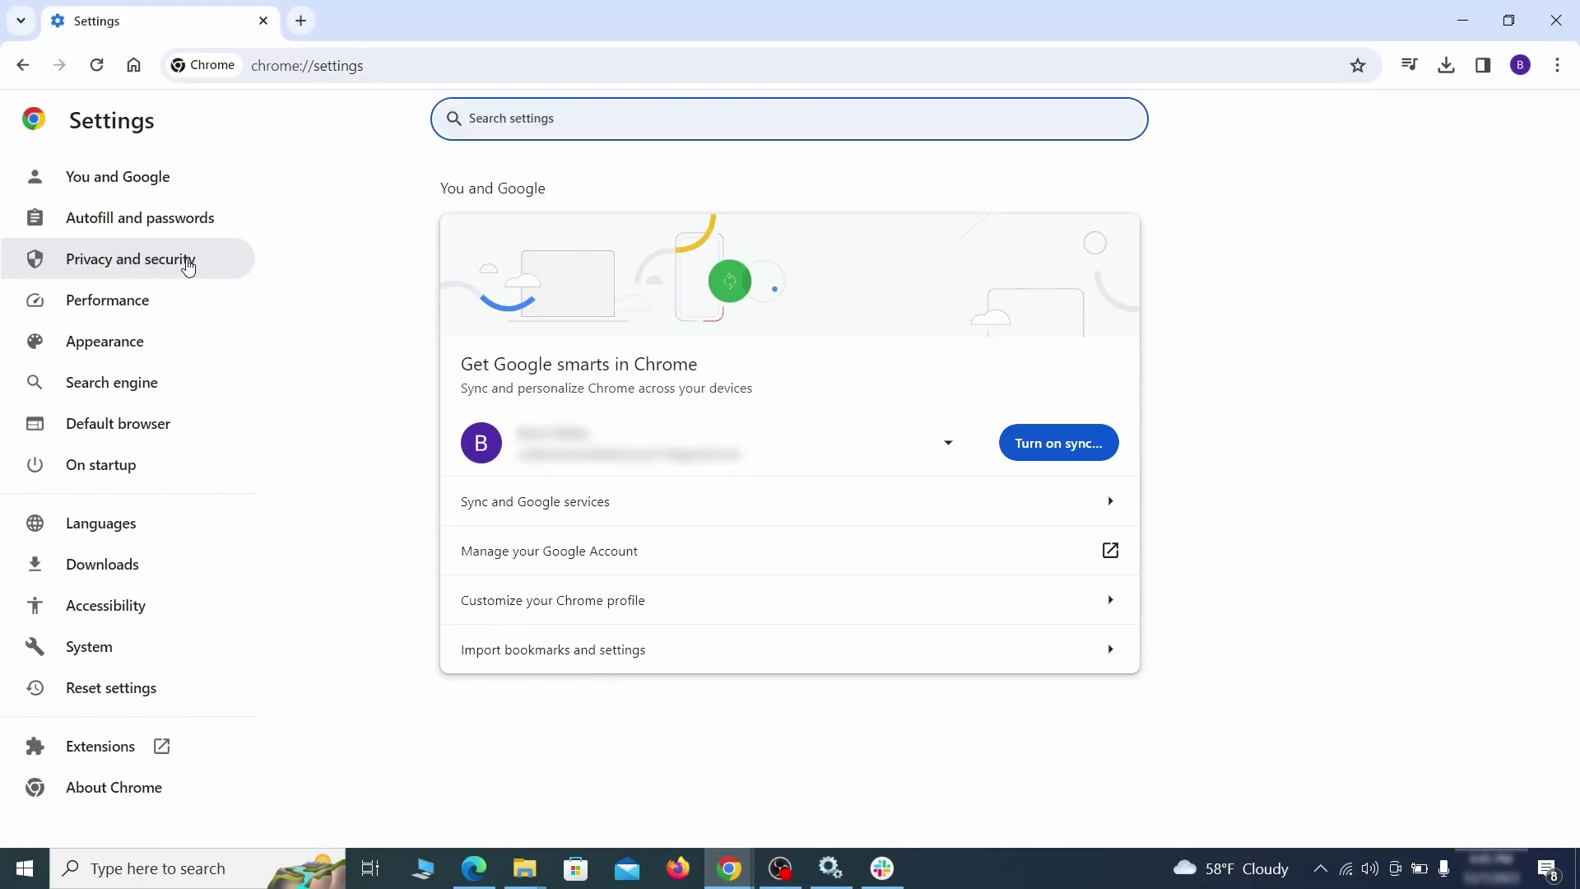
{"action": "left_click", "coordinate": [188, 257]}
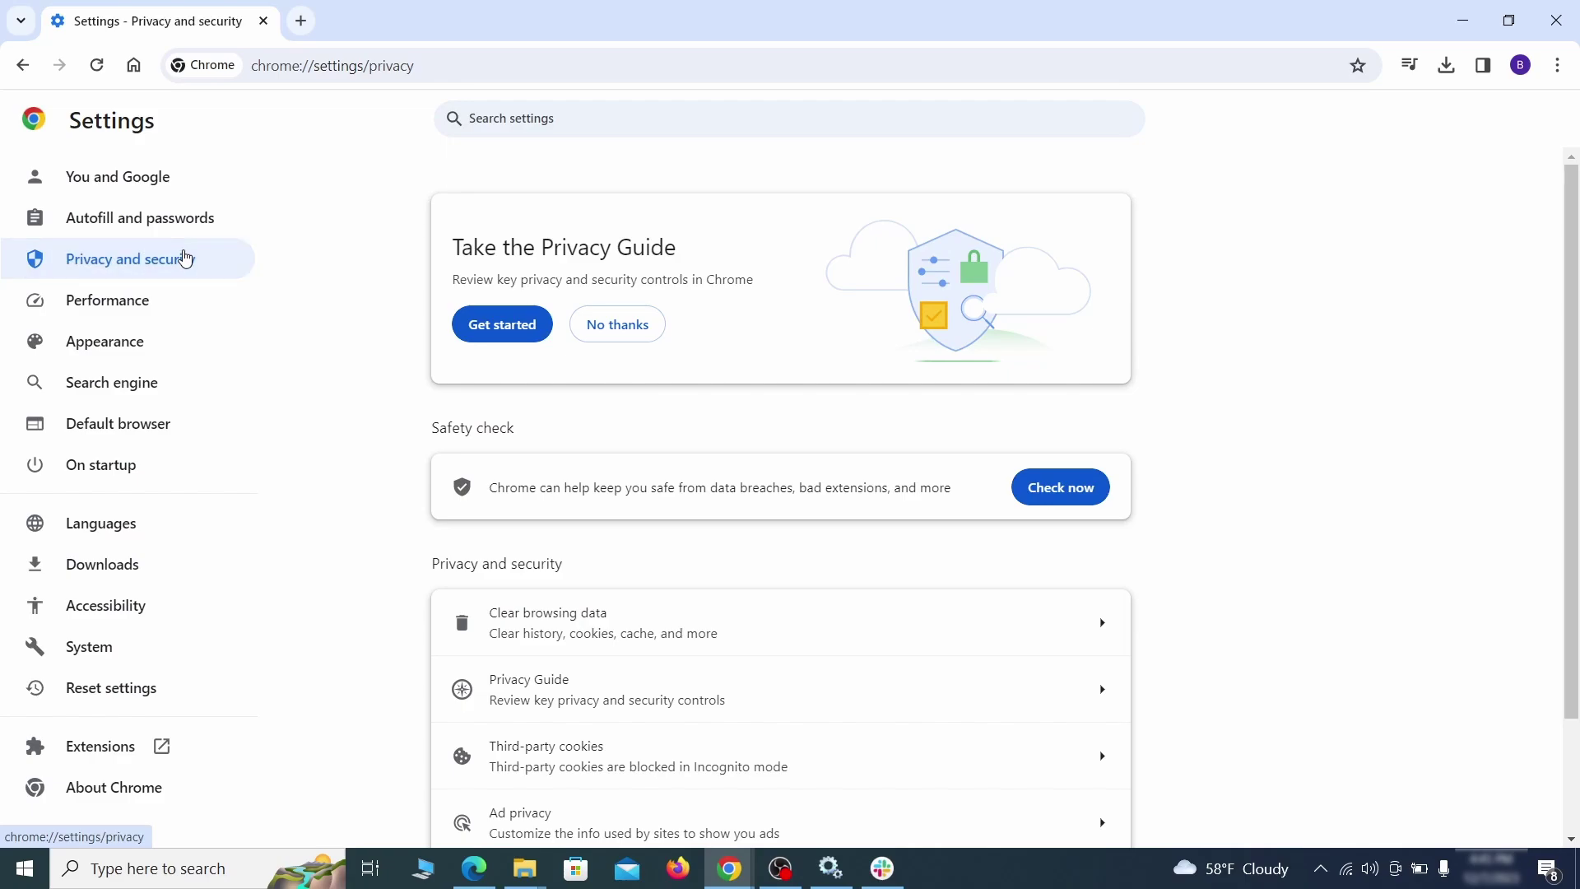
{"action": "scroll", "coordinate": [1257, 543], "scroll_direction": "down", "scroll_amount": 1}
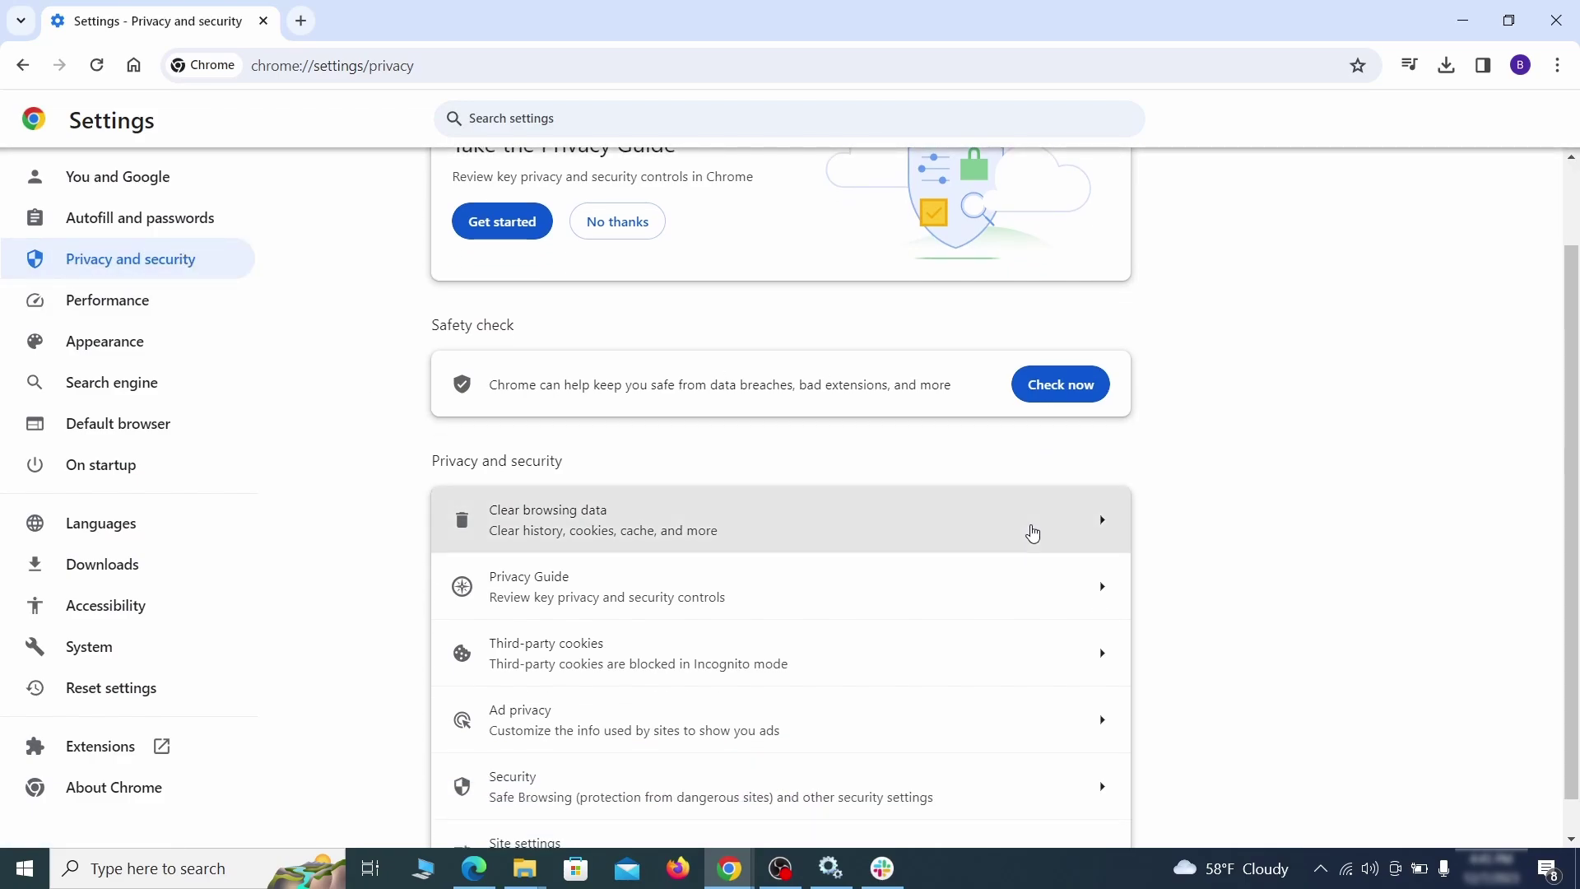
{"action": "left_click", "coordinate": [1029, 532]}
{"action": "left_click", "coordinate": [724, 297]}
{"action": "left_click", "coordinate": [881, 298]}
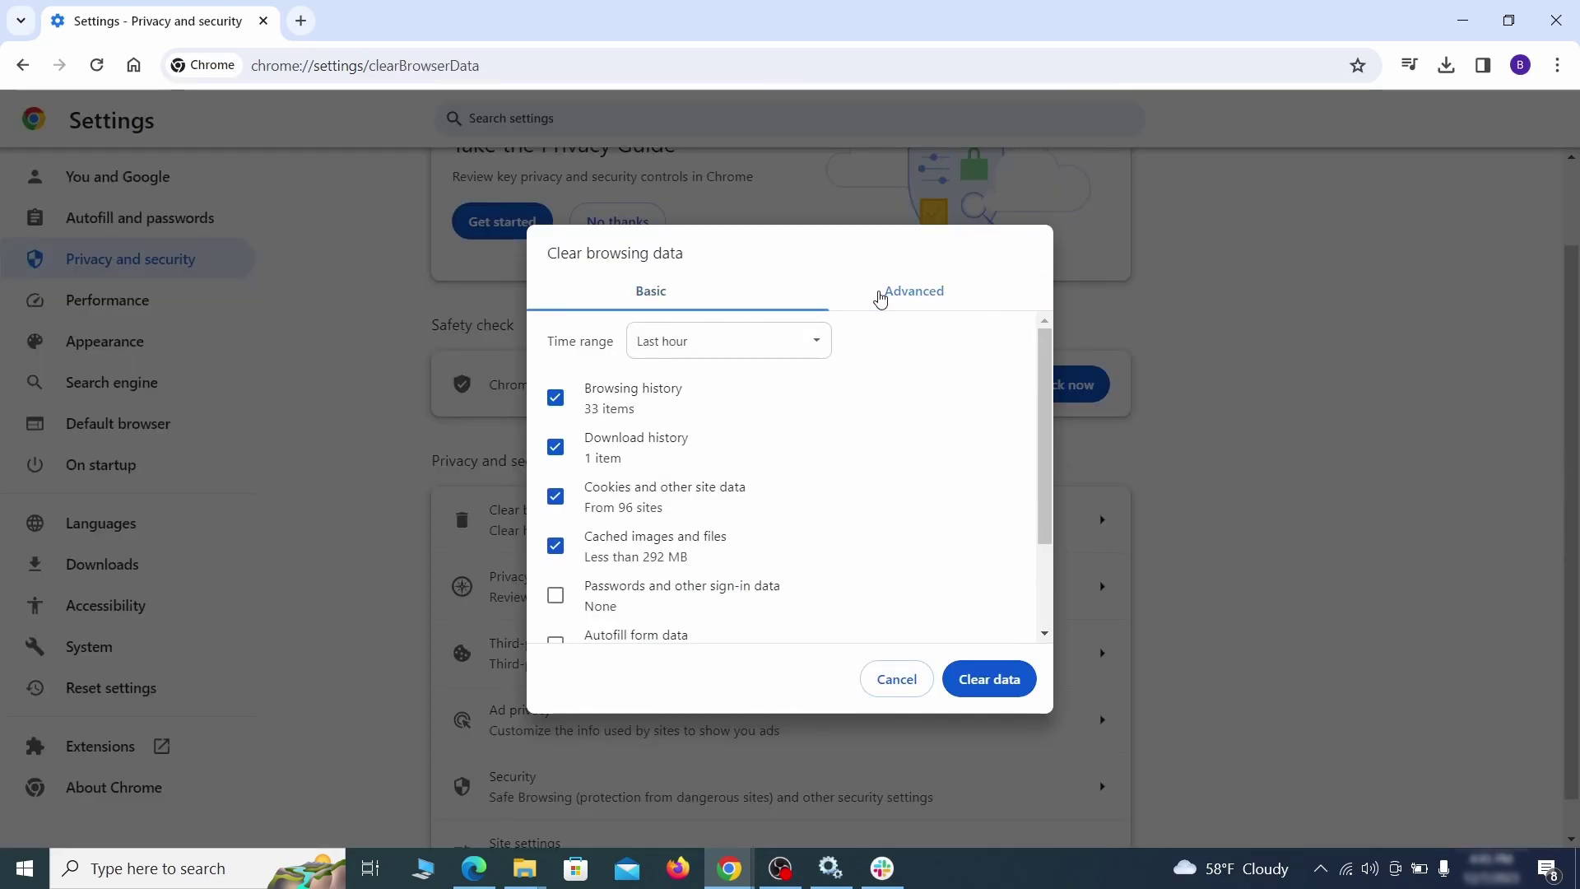
Step: Include autofill form data, site settings and hosted app data in the cleanup and clear the browsing data
{"action": "scroll", "coordinate": [796, 469], "scroll_direction": "down", "scroll_amount": 2}
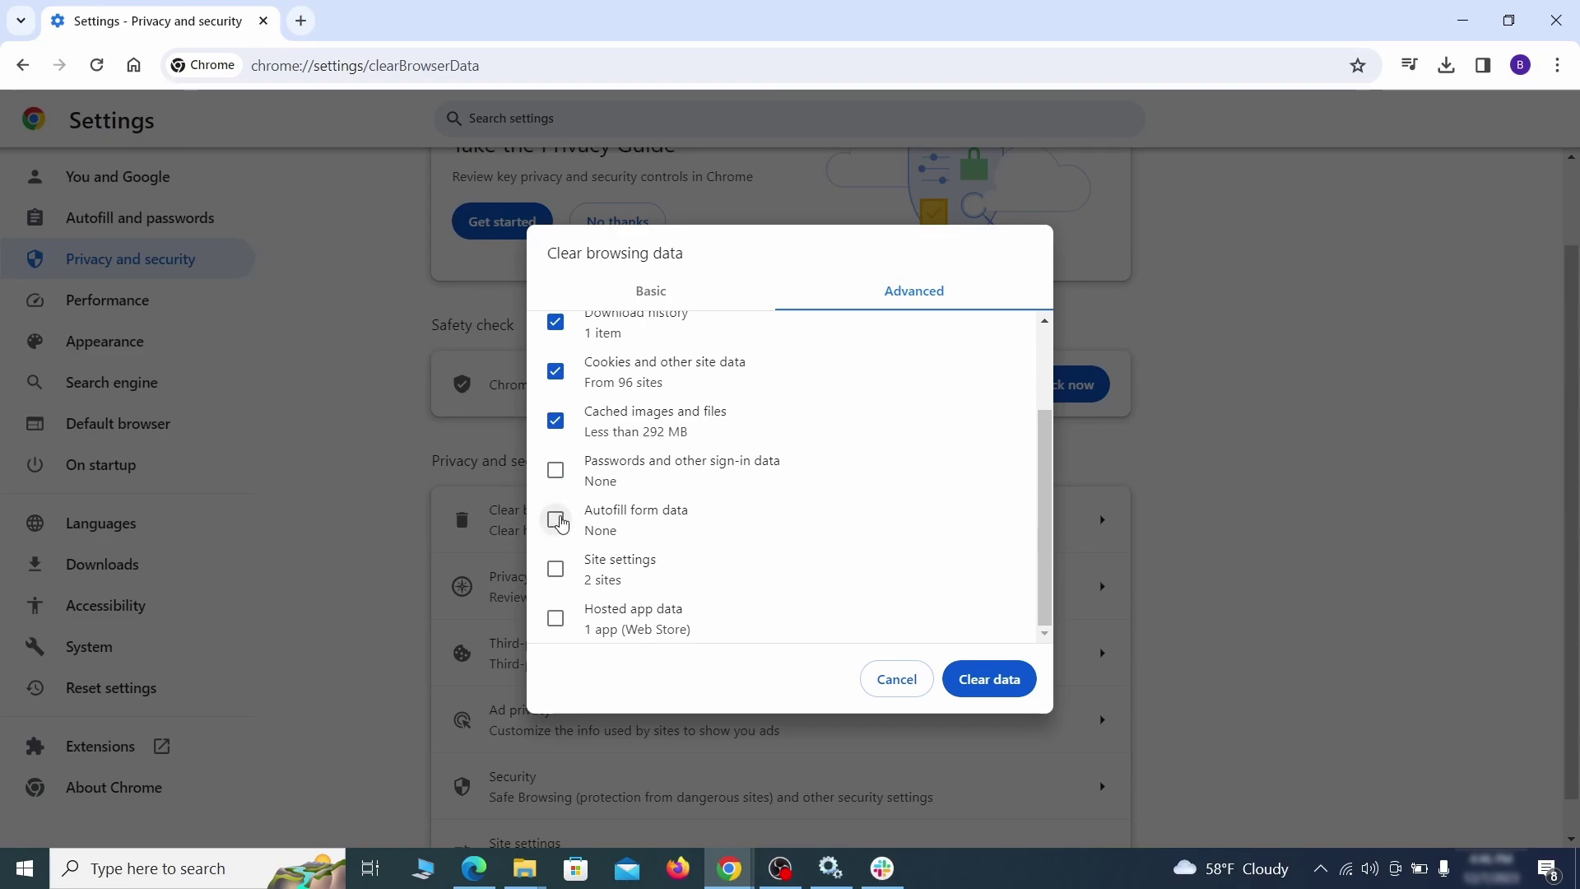
{"action": "left_click", "coordinate": [555, 520]}
{"action": "left_click", "coordinate": [555, 568]}
{"action": "left_click", "coordinate": [555, 618]}
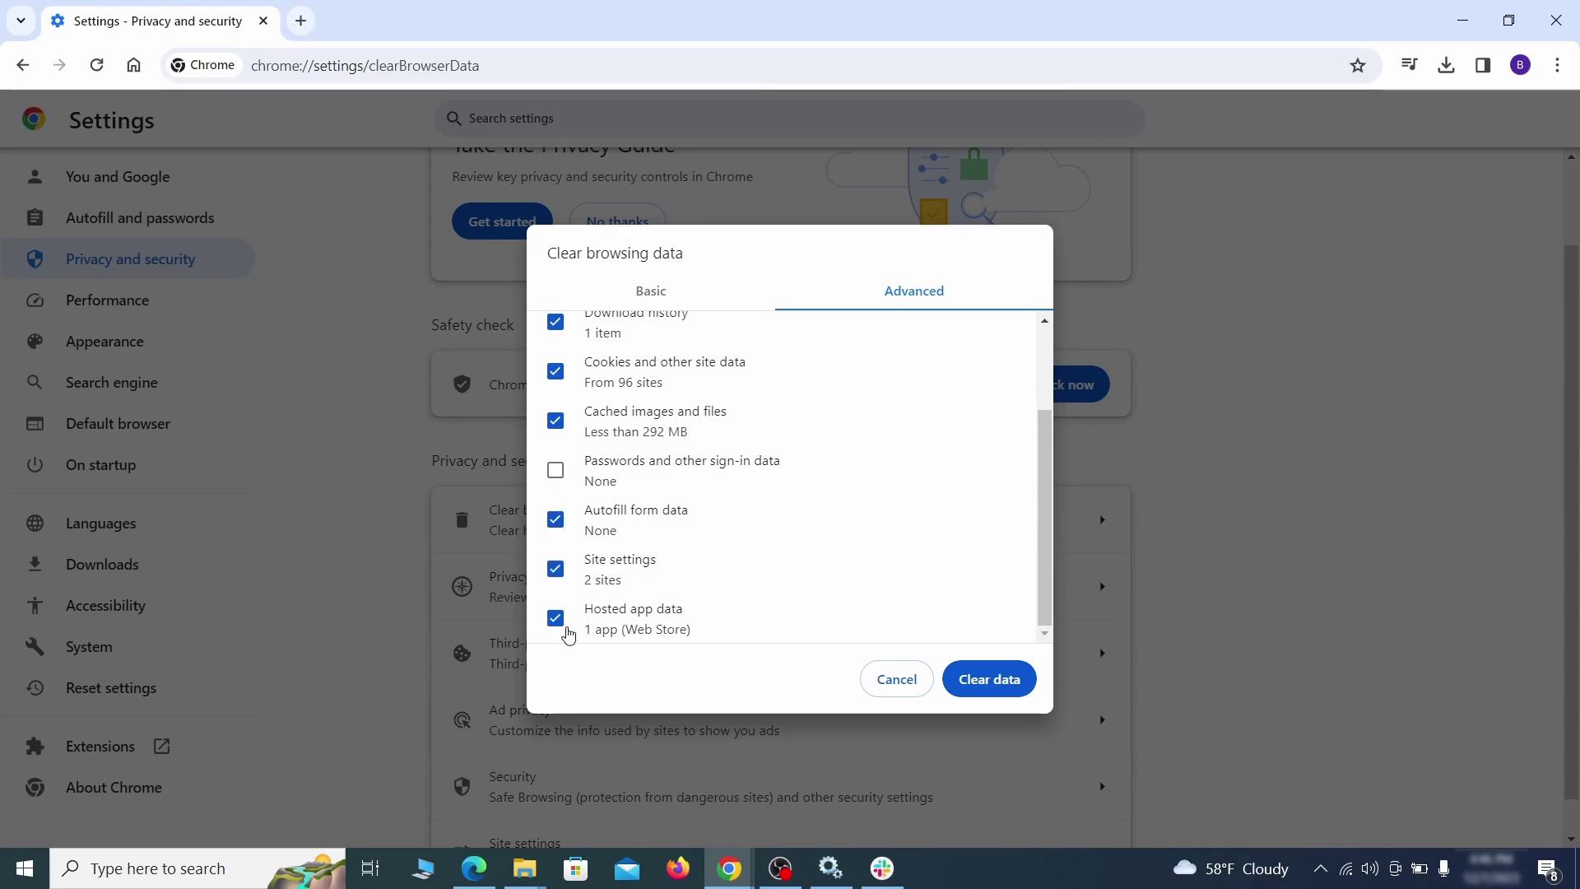
{"action": "left_click", "coordinate": [1001, 683]}
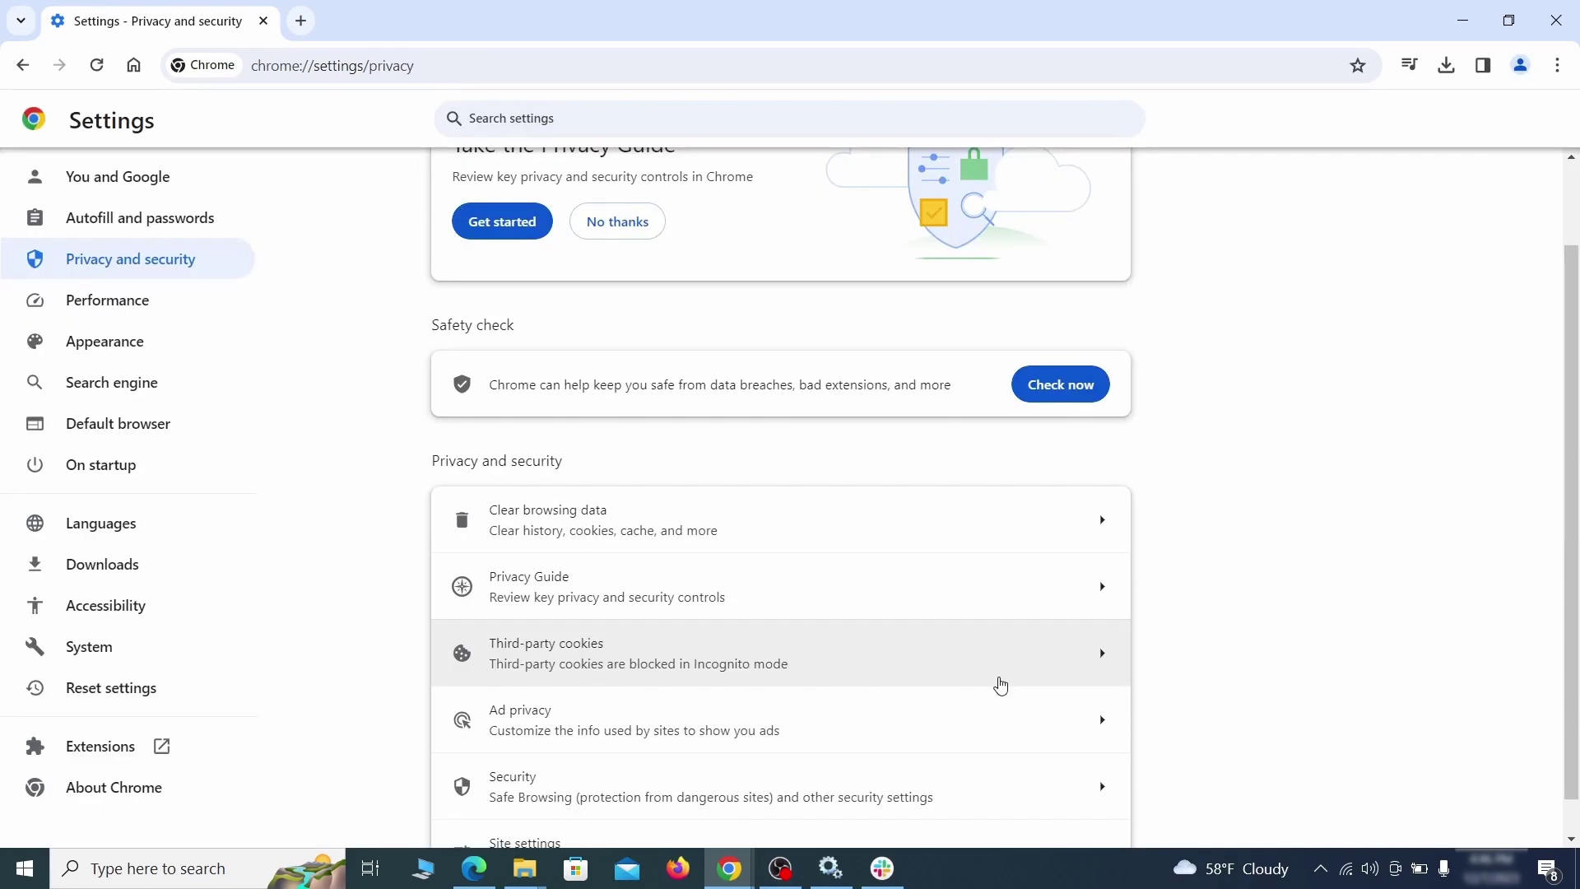
Step: Review the Location and Camera site permissions and open the actions for ExampleRougeURL.com among sites allowed to send notifications
{"action": "scroll", "coordinate": [1189, 541], "scroll_direction": "down", "scroll_amount": 1}
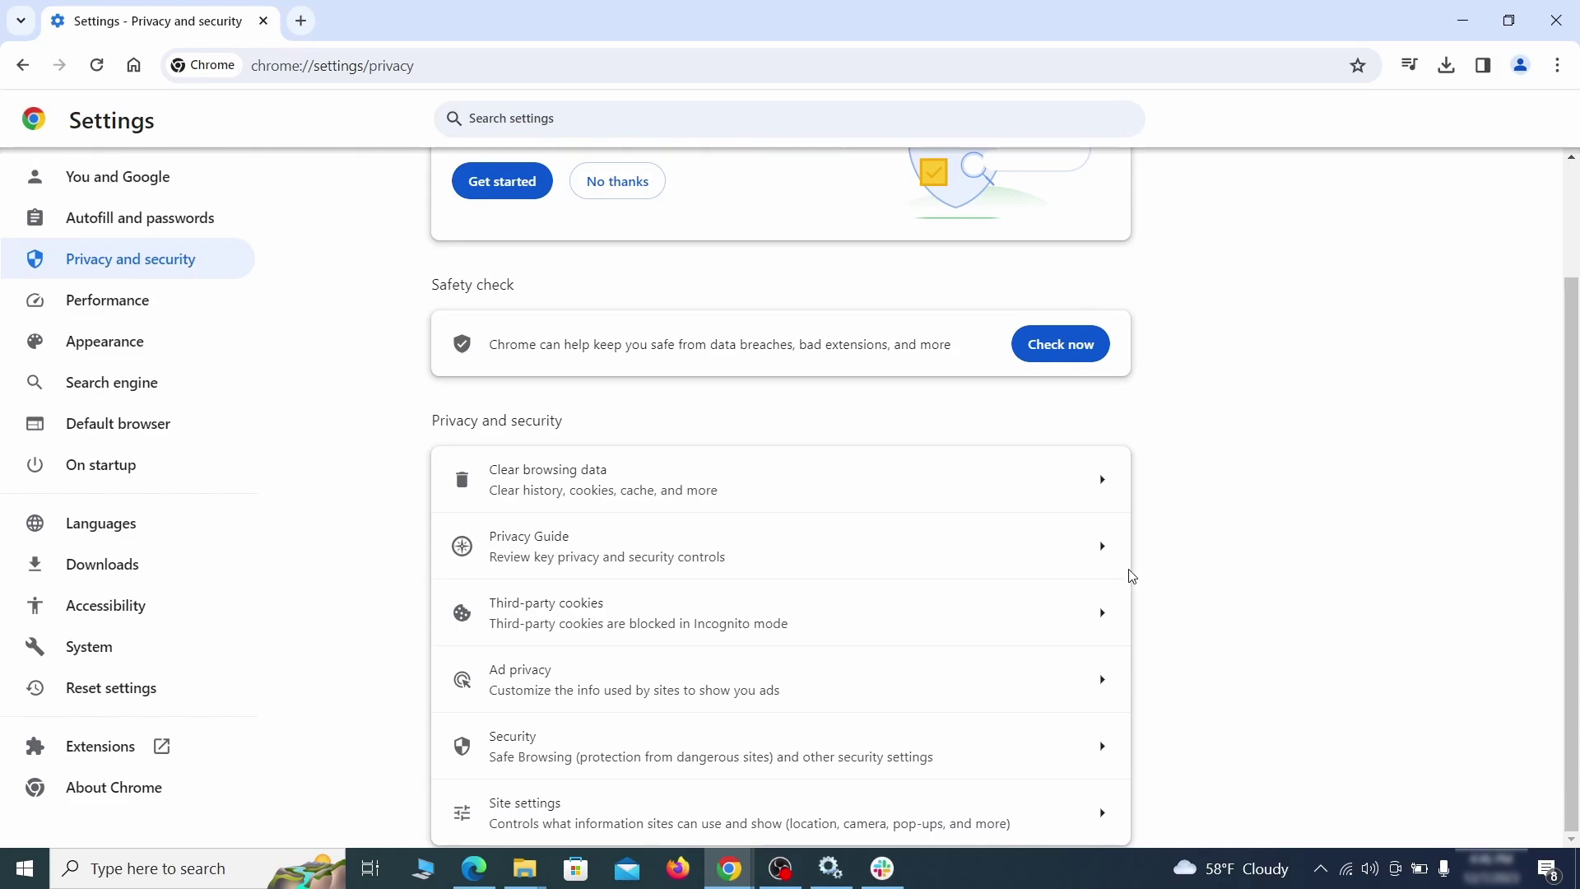
{"action": "left_click", "coordinate": [768, 806]}
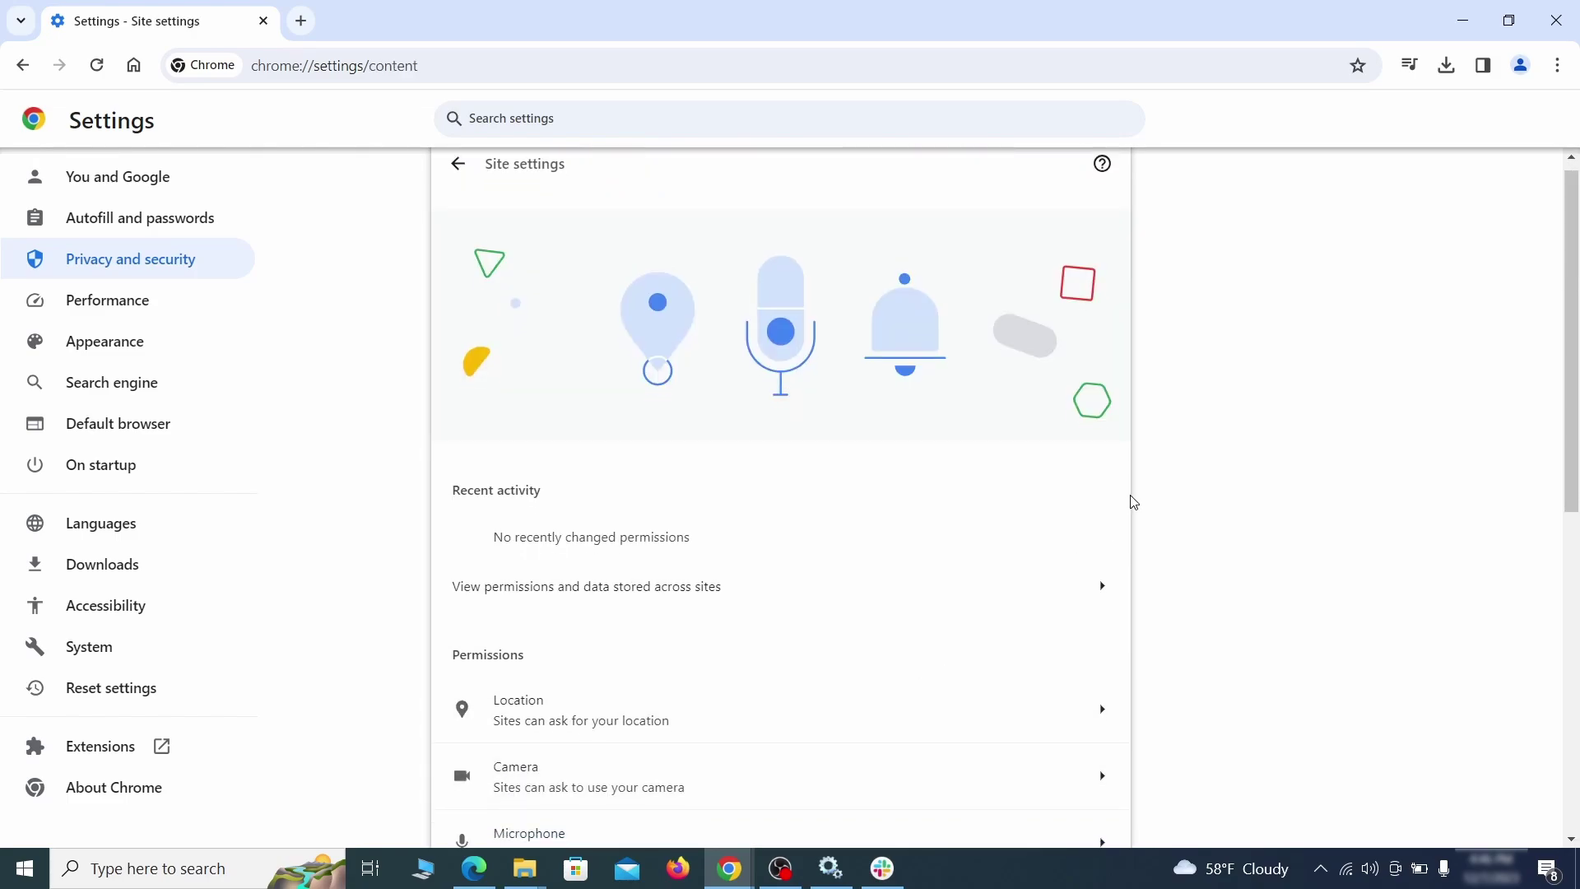
{"action": "scroll", "coordinate": [1134, 502], "scroll_direction": "down", "scroll_amount": 3}
{"action": "scroll", "coordinate": [1167, 473], "scroll_direction": "down", "scroll_amount": 1}
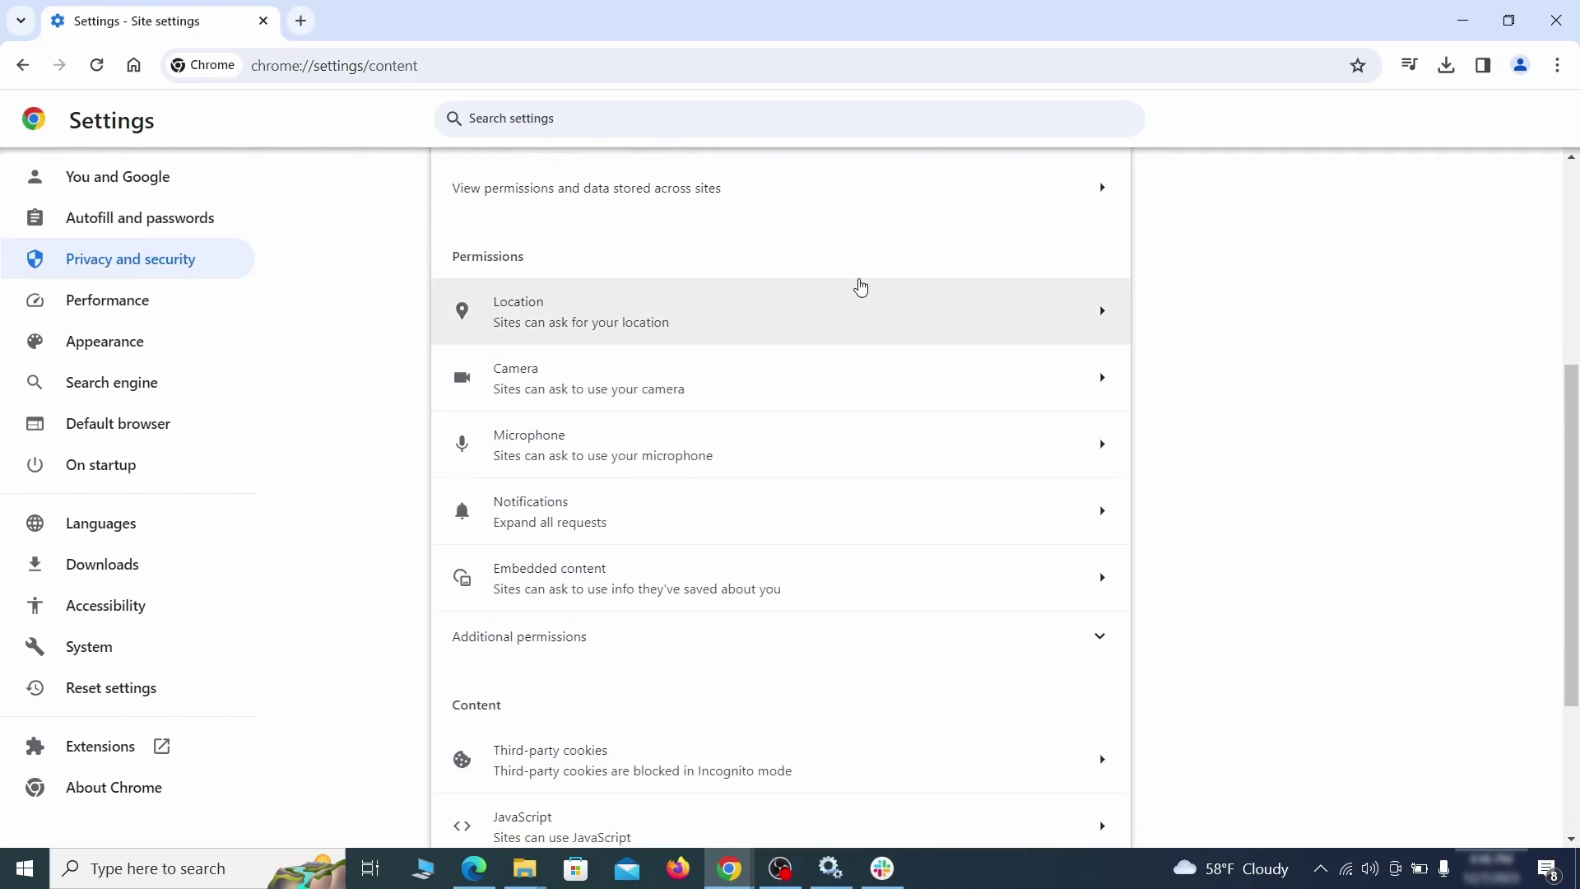
{"action": "left_click", "coordinate": [798, 325]}
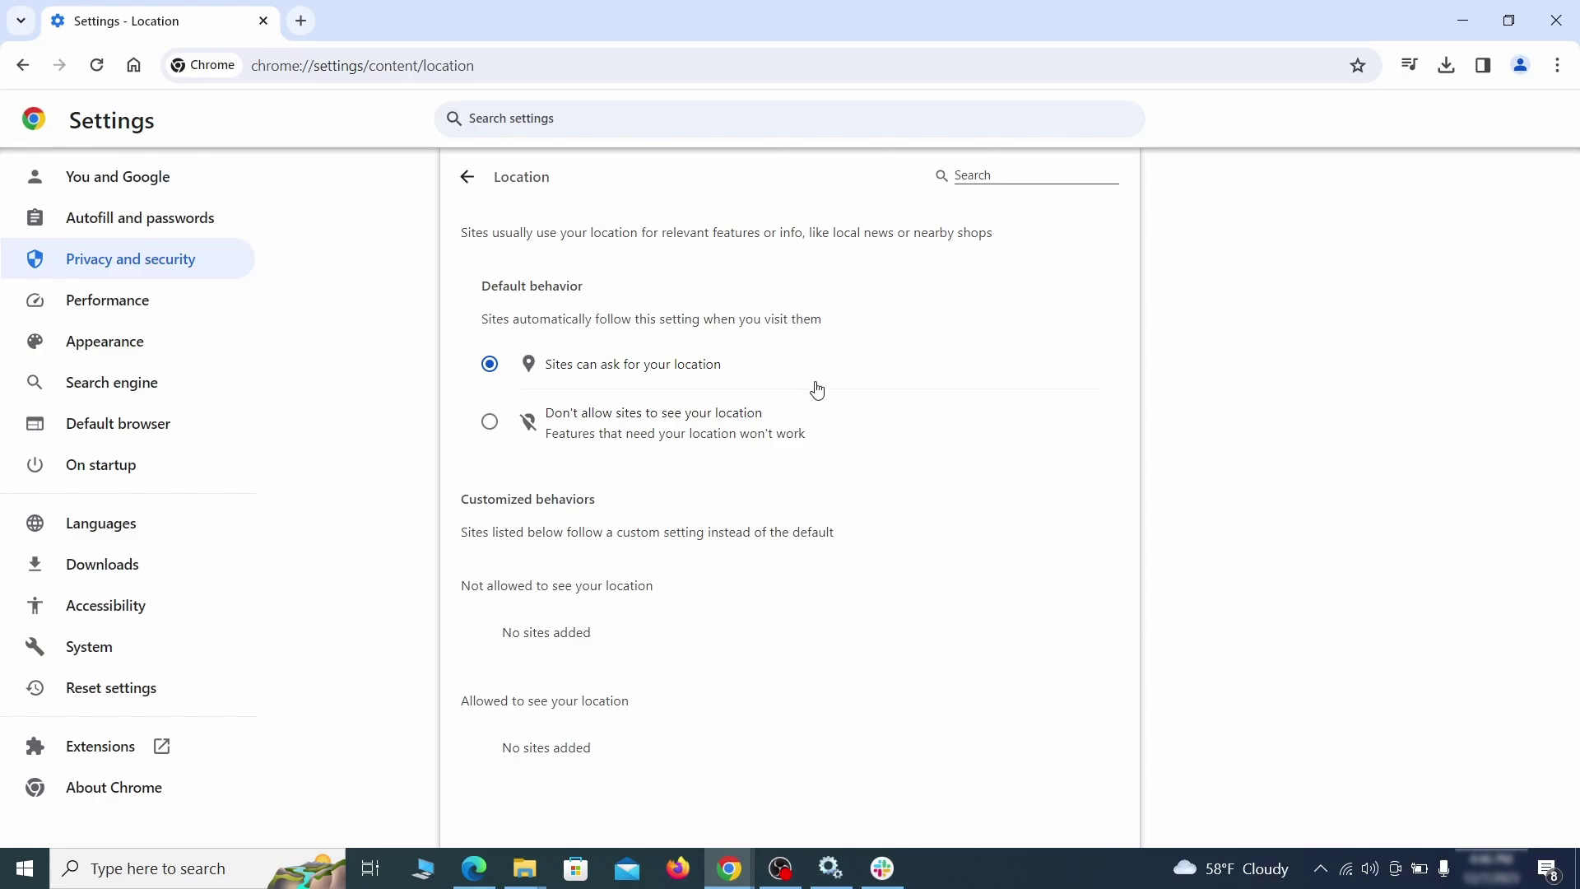
{"action": "left_click", "coordinate": [22, 65]}
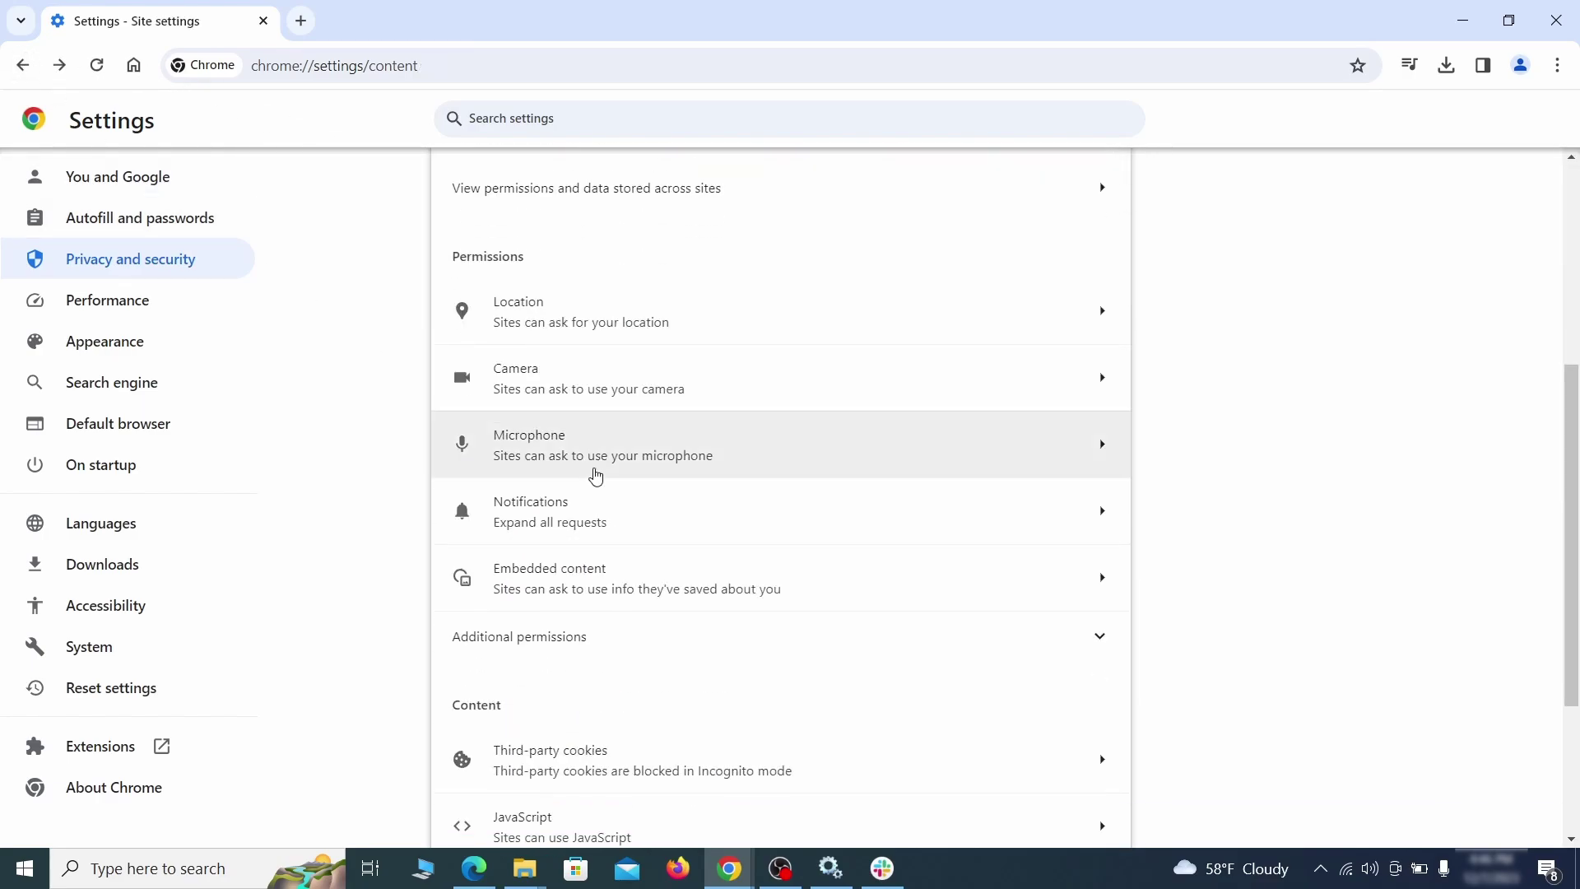
{"action": "left_click", "coordinate": [628, 387]}
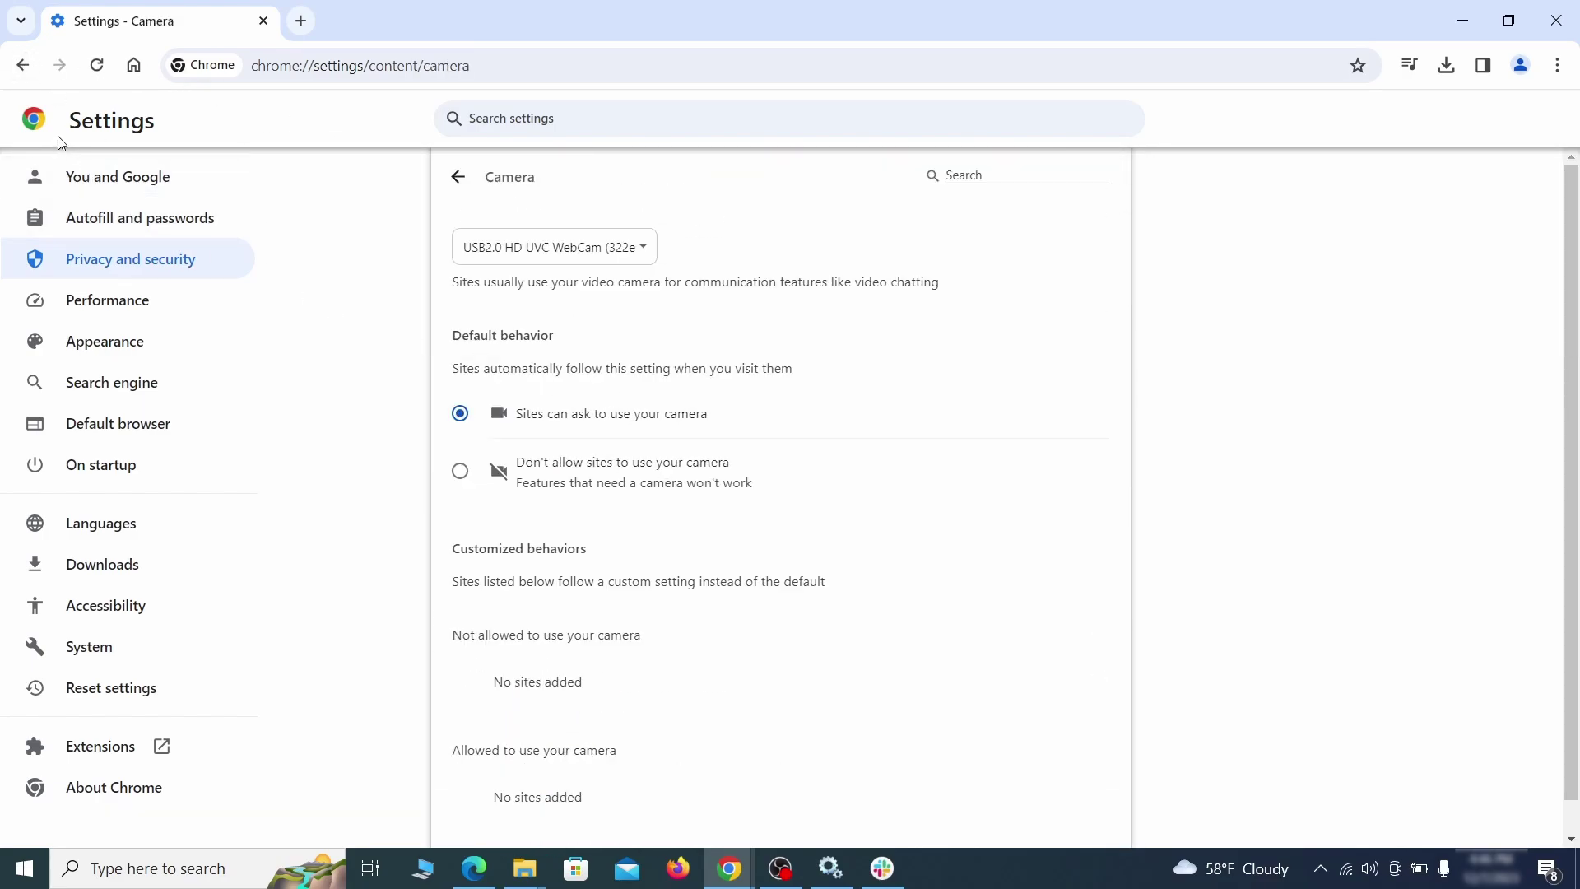
{"action": "scroll", "coordinate": [406, 535], "scroll_direction": "down", "scroll_amount": 1}
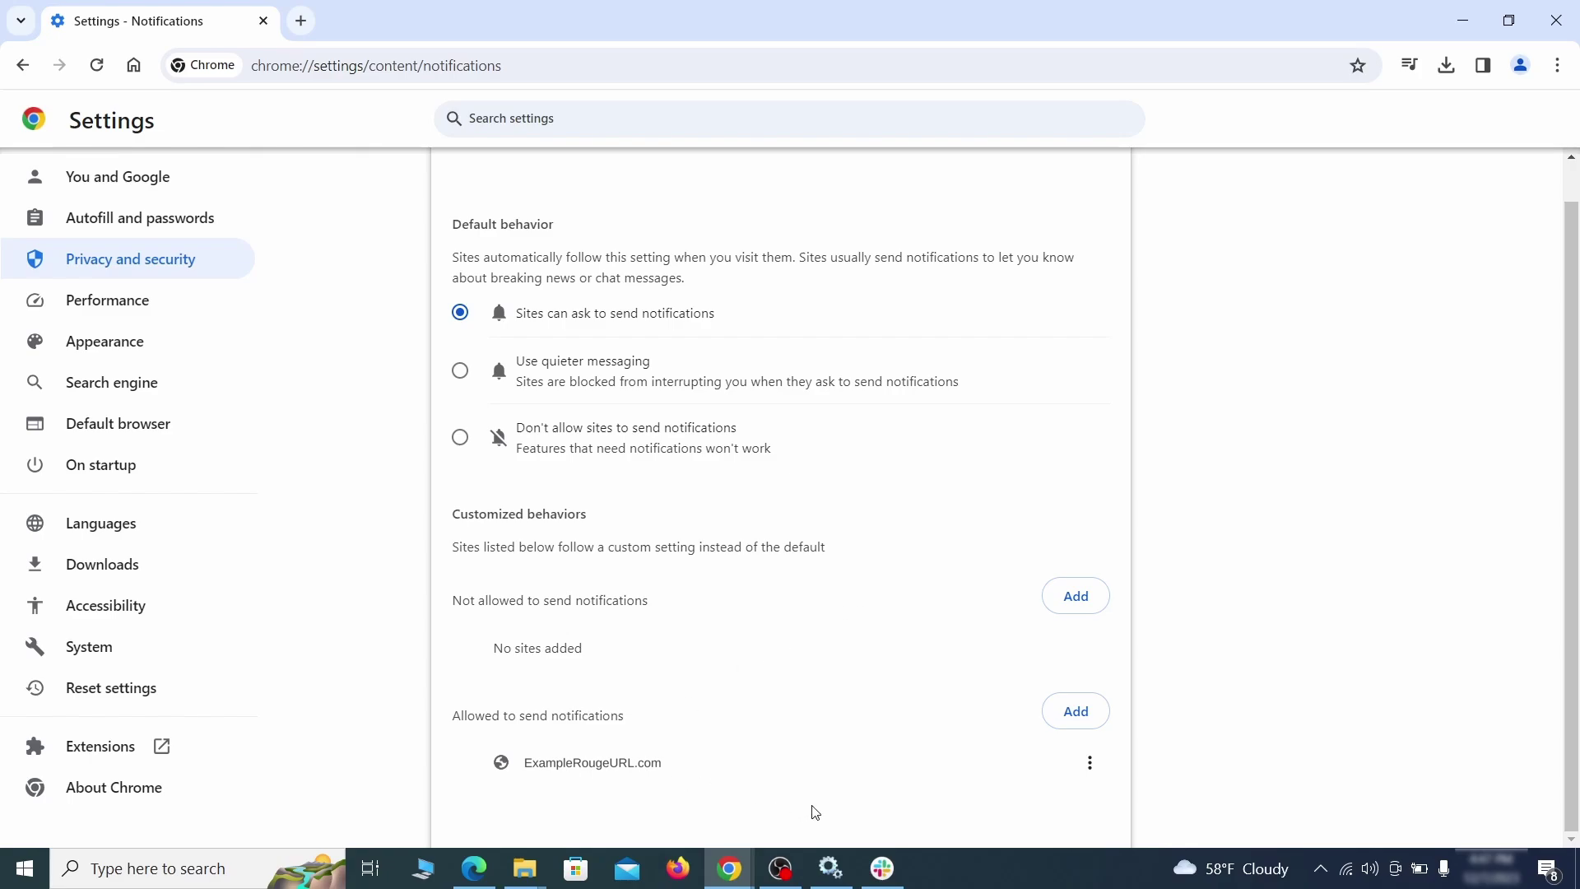
{"action": "left_click", "coordinate": [1090, 763]}
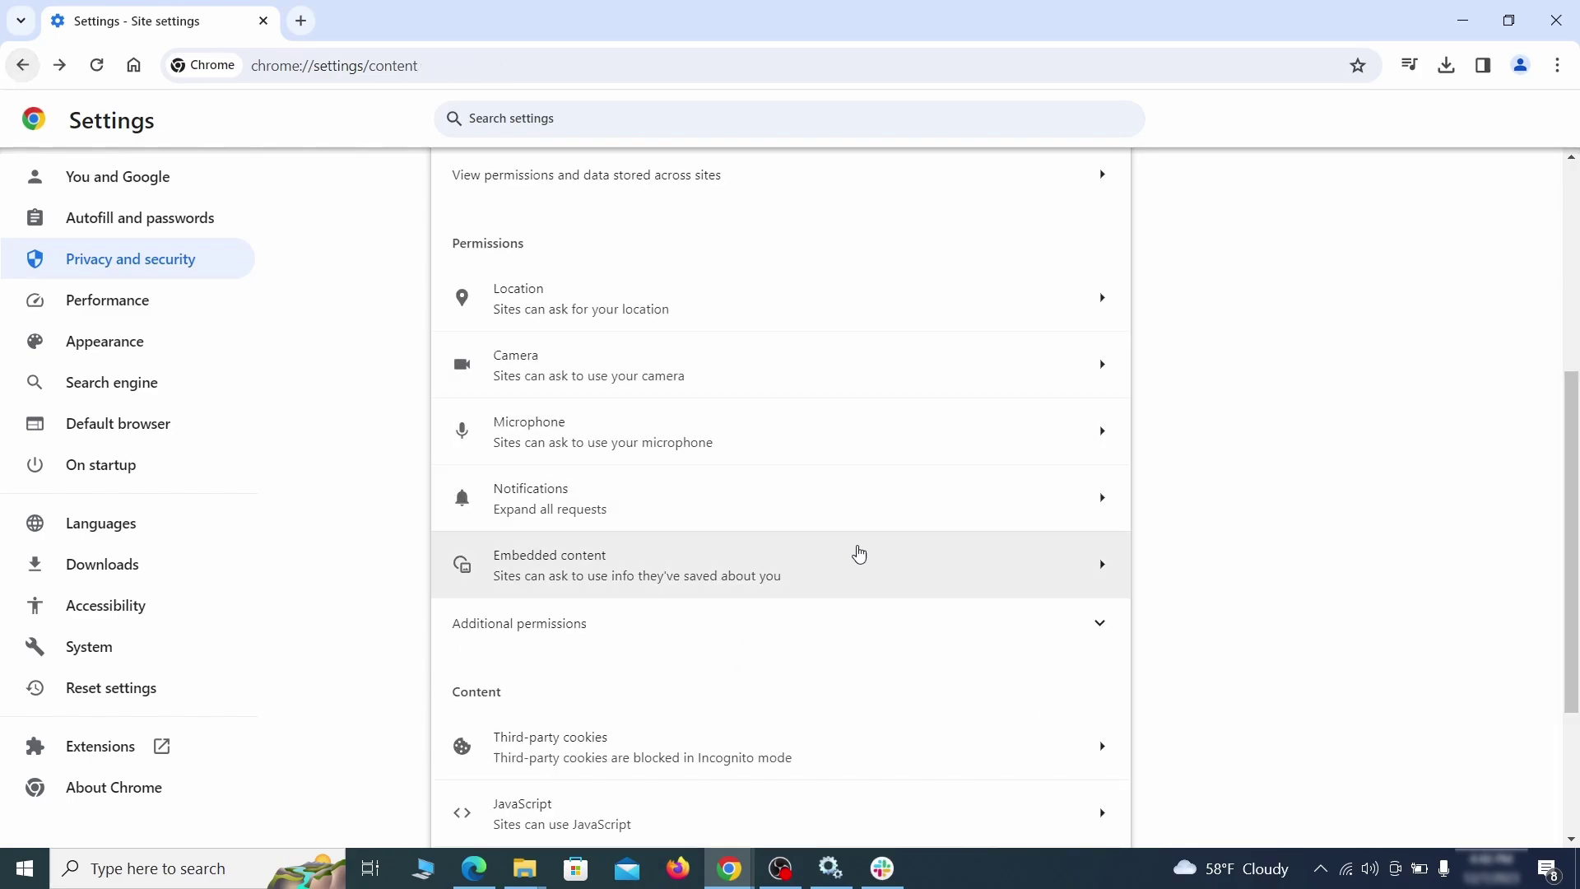
Step: Delete ExampleRougeURL.com from the sites allowed to use third-party cookies and return to the site settings
{"action": "scroll", "coordinate": [851, 555], "scroll_direction": "down", "scroll_amount": 3}
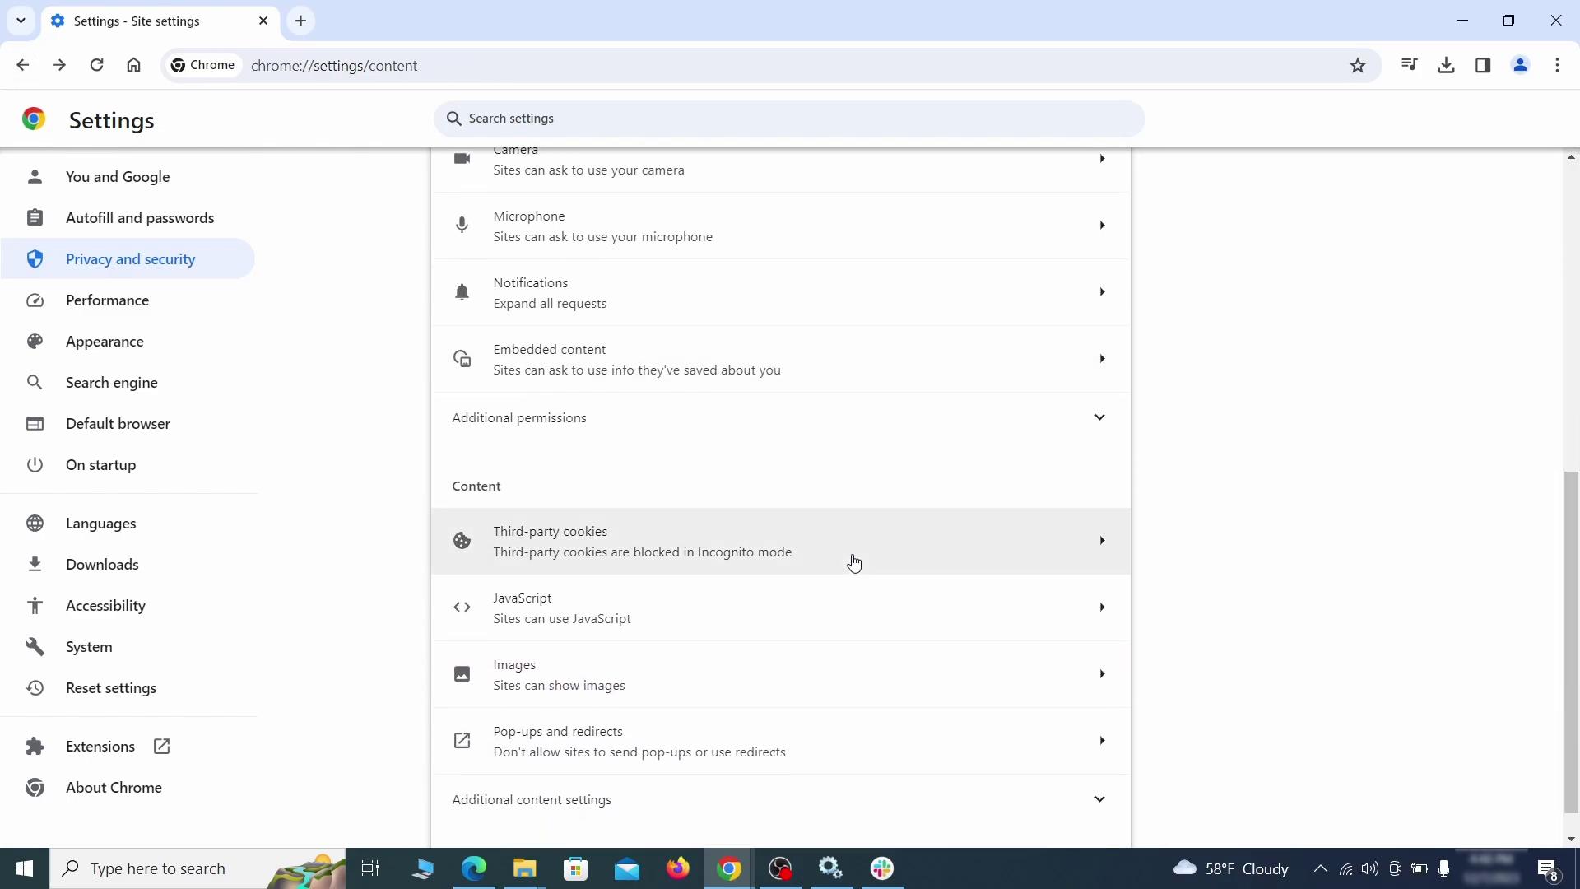
{"action": "left_click", "coordinate": [850, 553]}
{"action": "scroll", "coordinate": [870, 609], "scroll_direction": "down", "scroll_amount": 5}
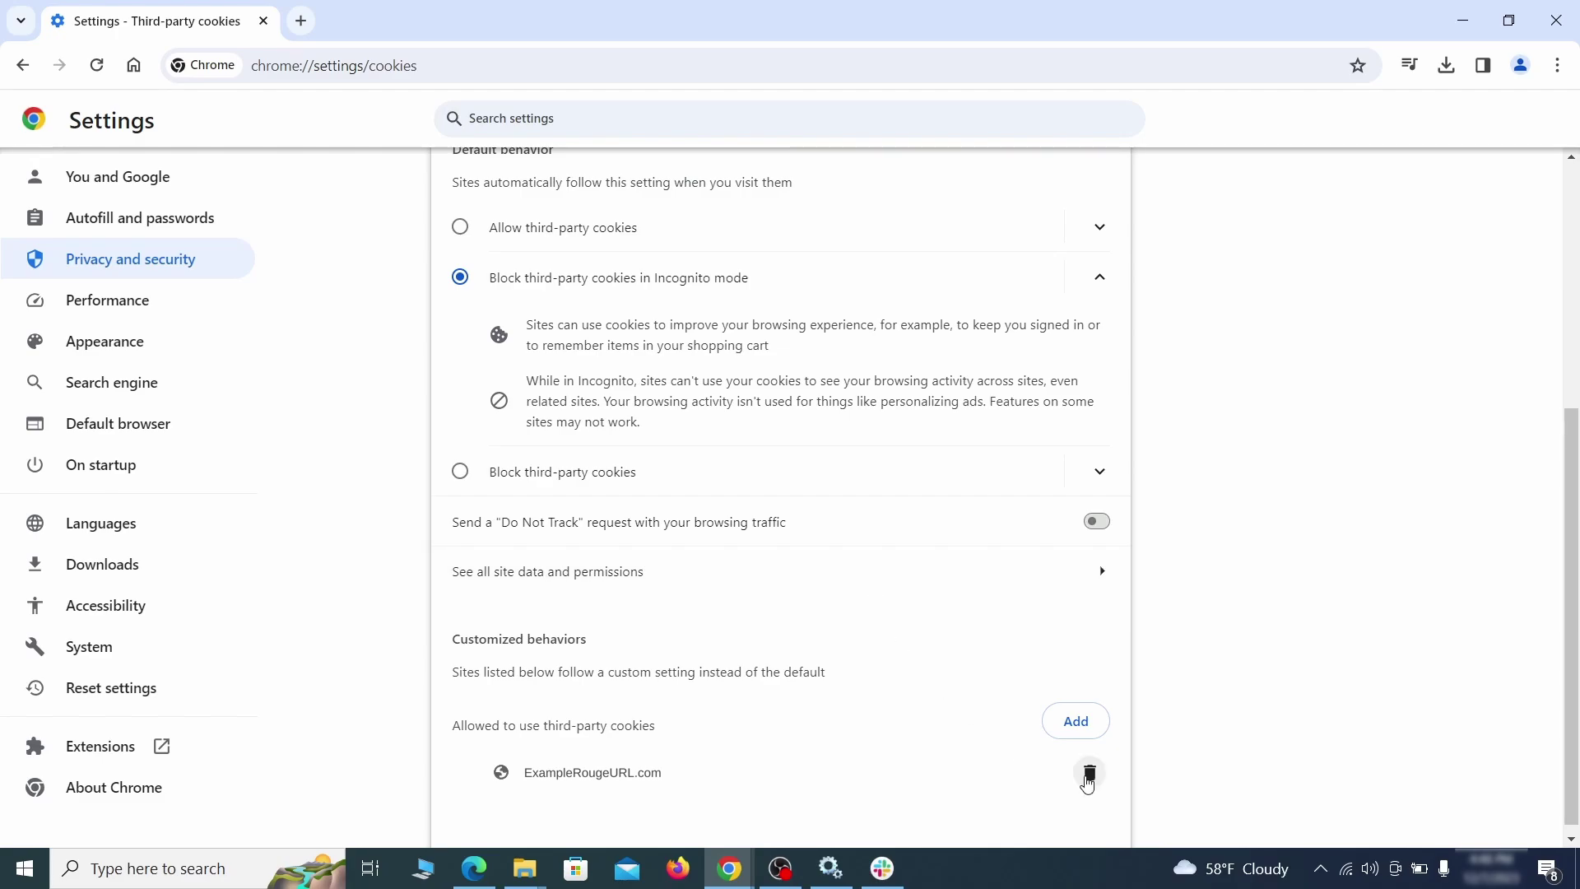
{"action": "left_click", "coordinate": [1088, 773]}
{"action": "key", "text": "alt+Left"}
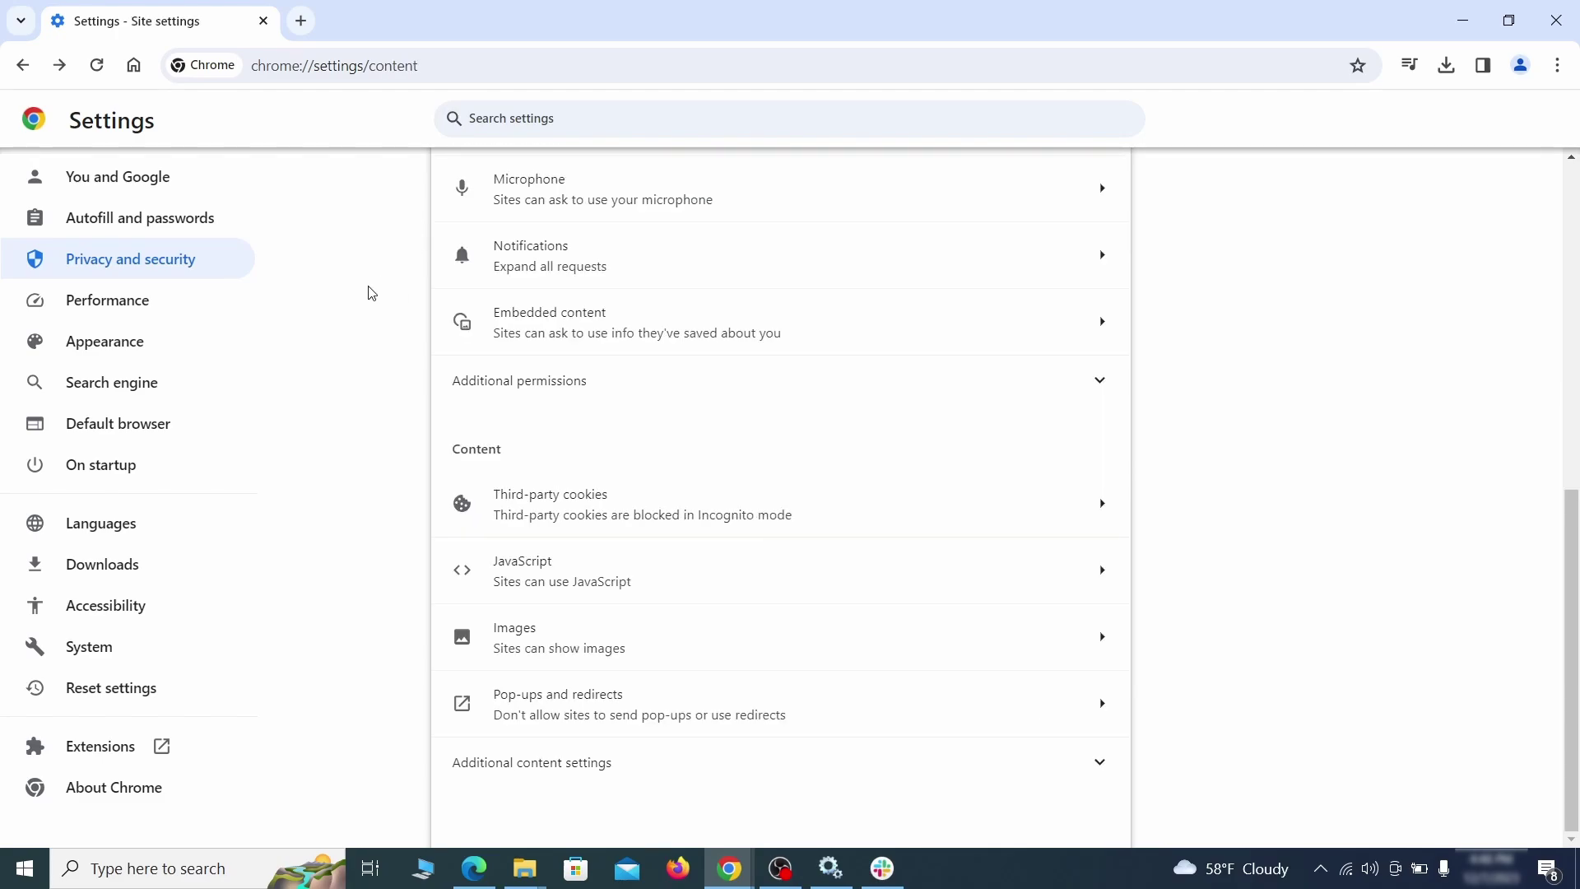
{"action": "left_click", "coordinate": [215, 345]}
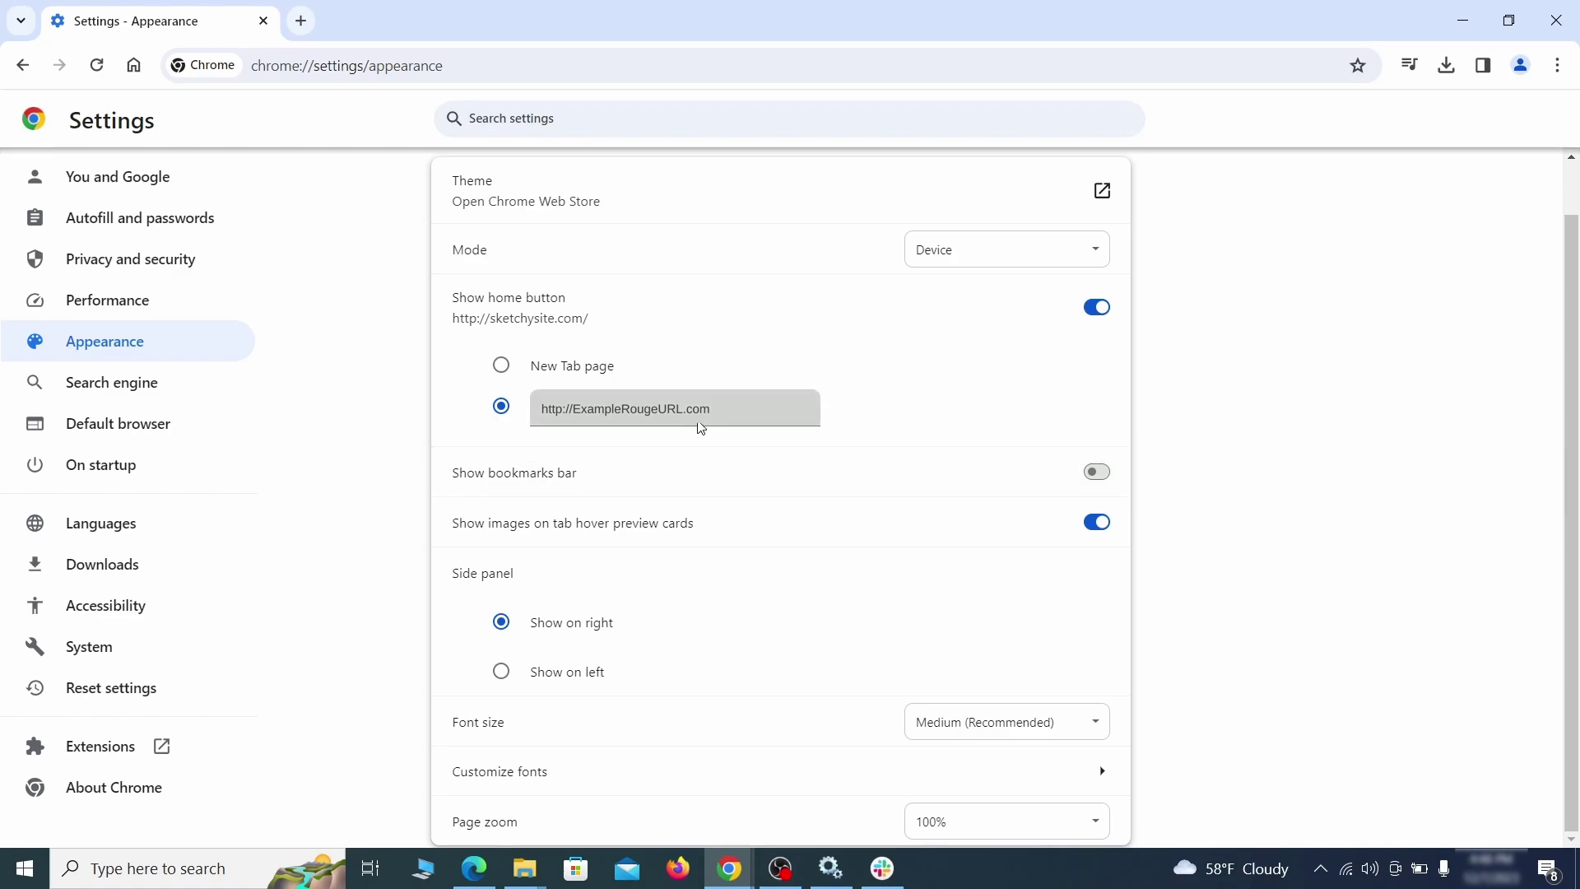
{"action": "left_click", "coordinate": [524, 409]}
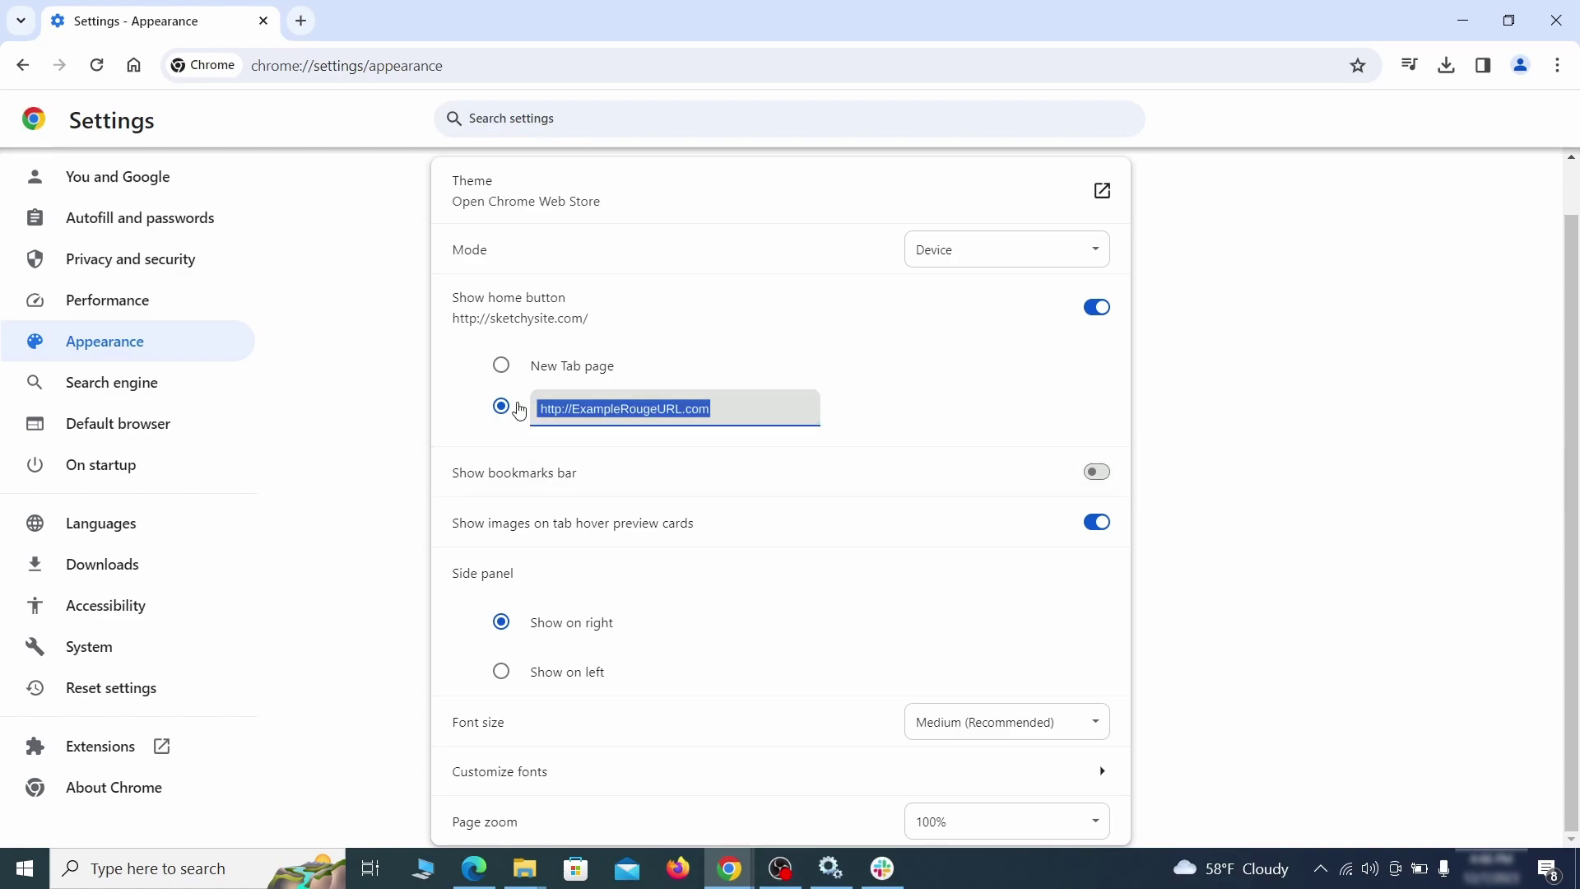
{"action": "key", "text": "BackSpace"}
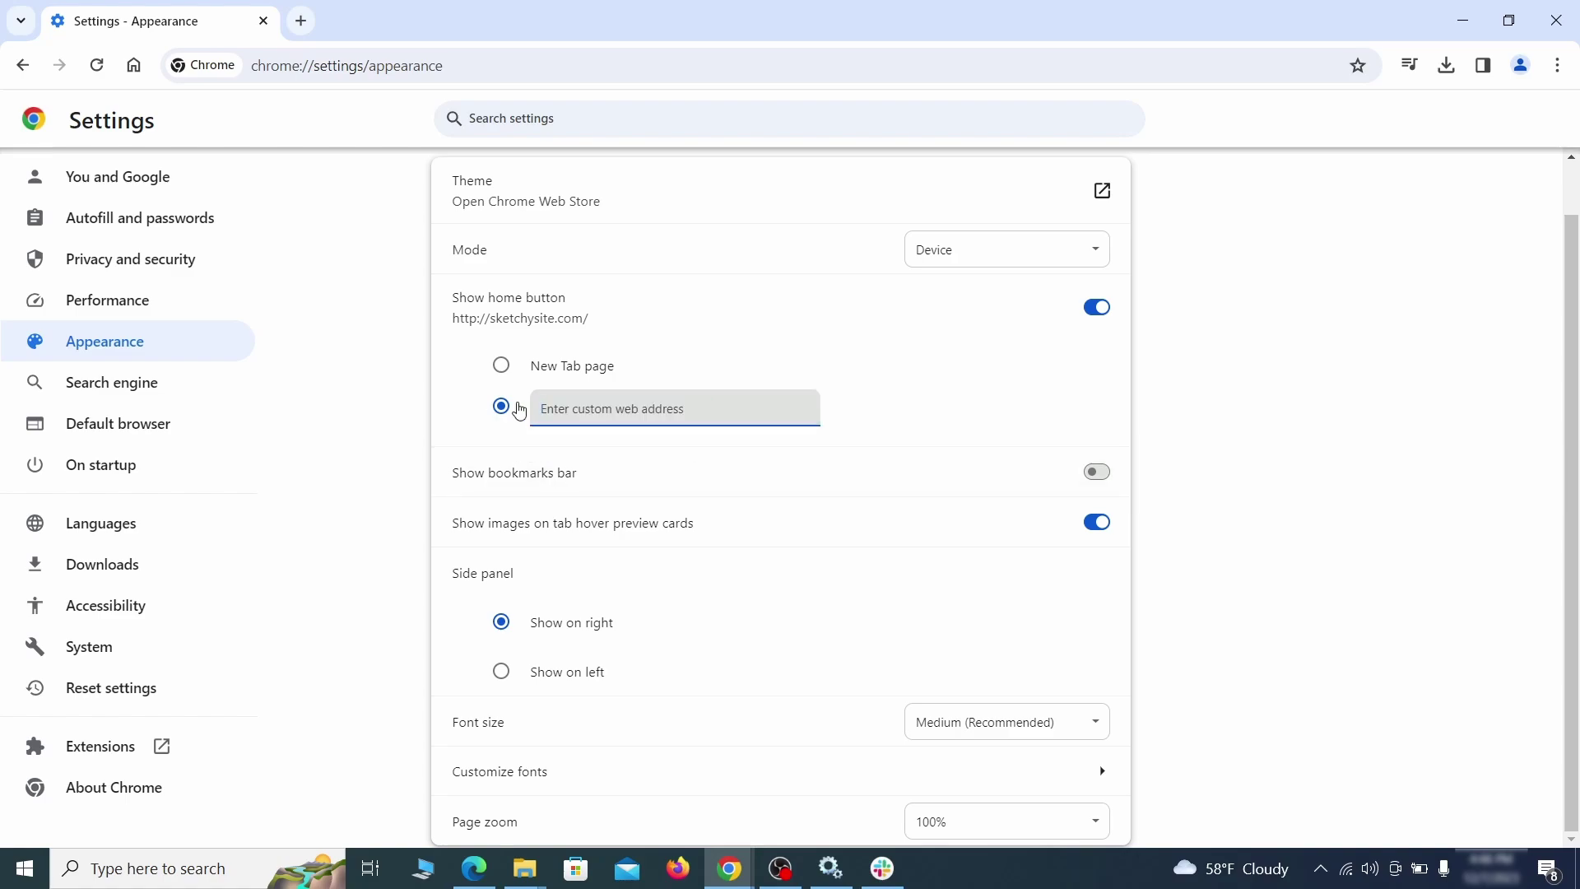
Step: Set the search engine used in the address bar to Google
{"action": "left_click", "coordinate": [168, 387]}
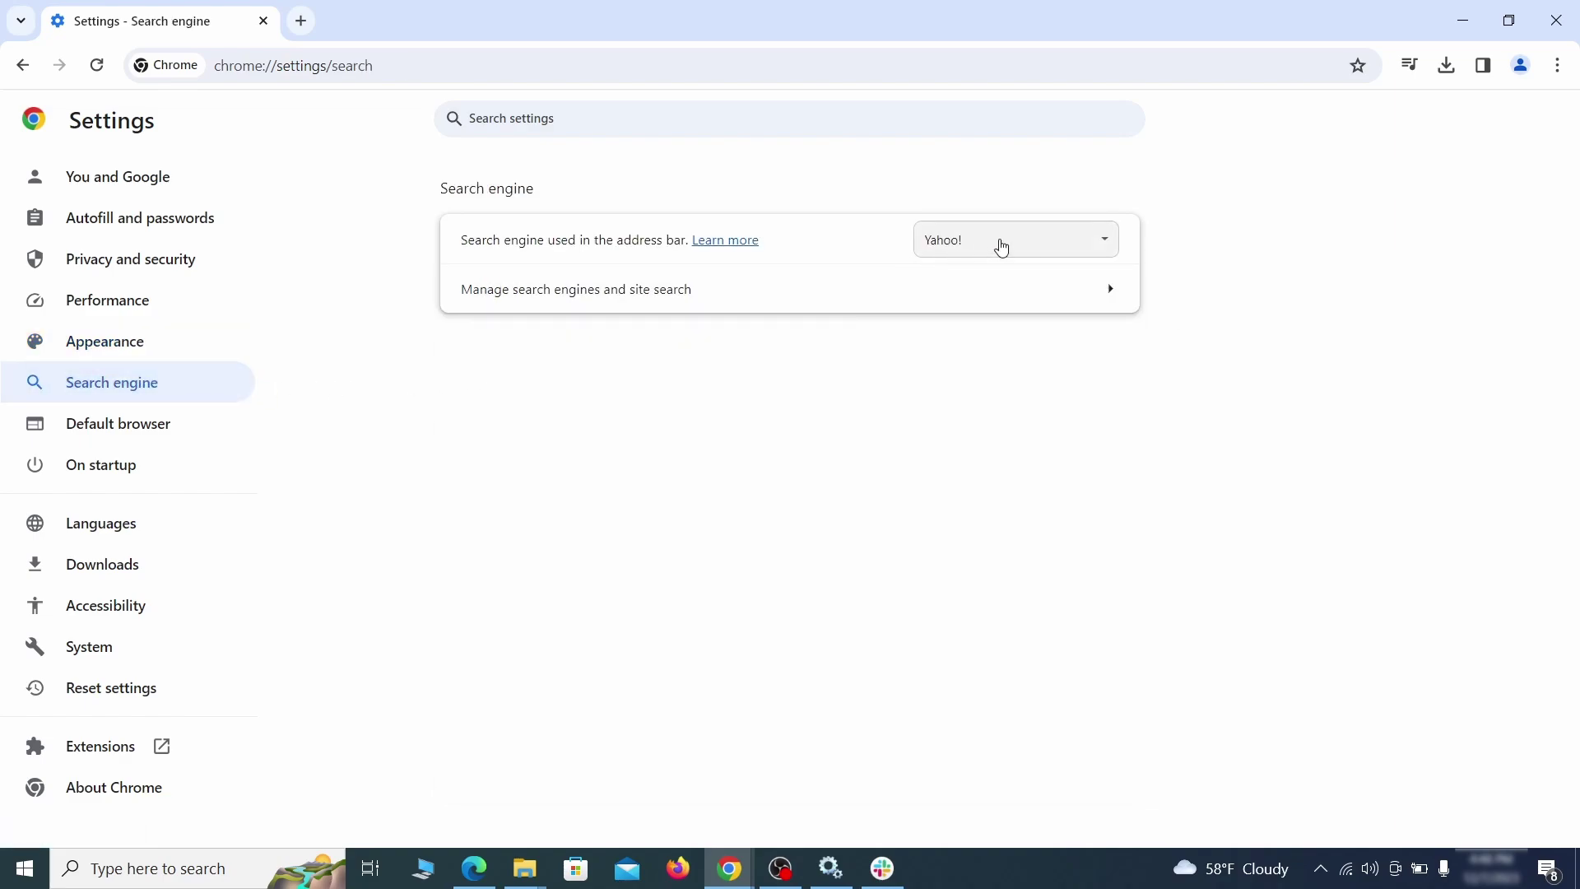
{"action": "left_click", "coordinate": [1079, 246]}
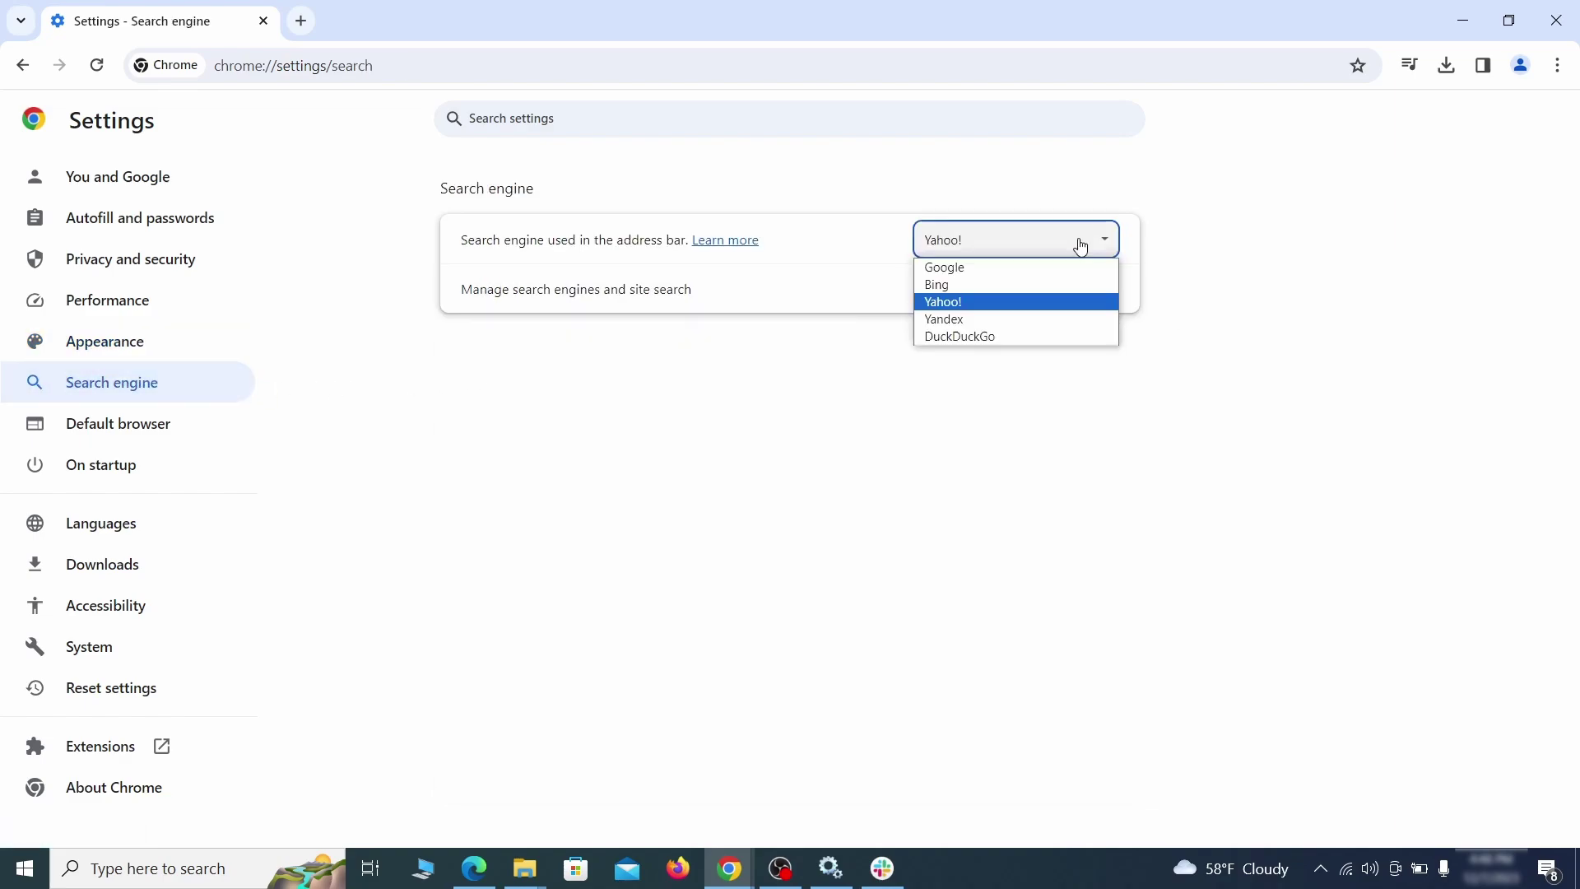
{"action": "left_click", "coordinate": [1037, 267]}
Step: Delete the ExampleRougeURL.com entry from the site search shortcuts in the search engine management settings
{"action": "left_click", "coordinate": [1018, 305]}
{"action": "scroll", "coordinate": [1020, 429], "scroll_direction": "down", "scroll_amount": 8}
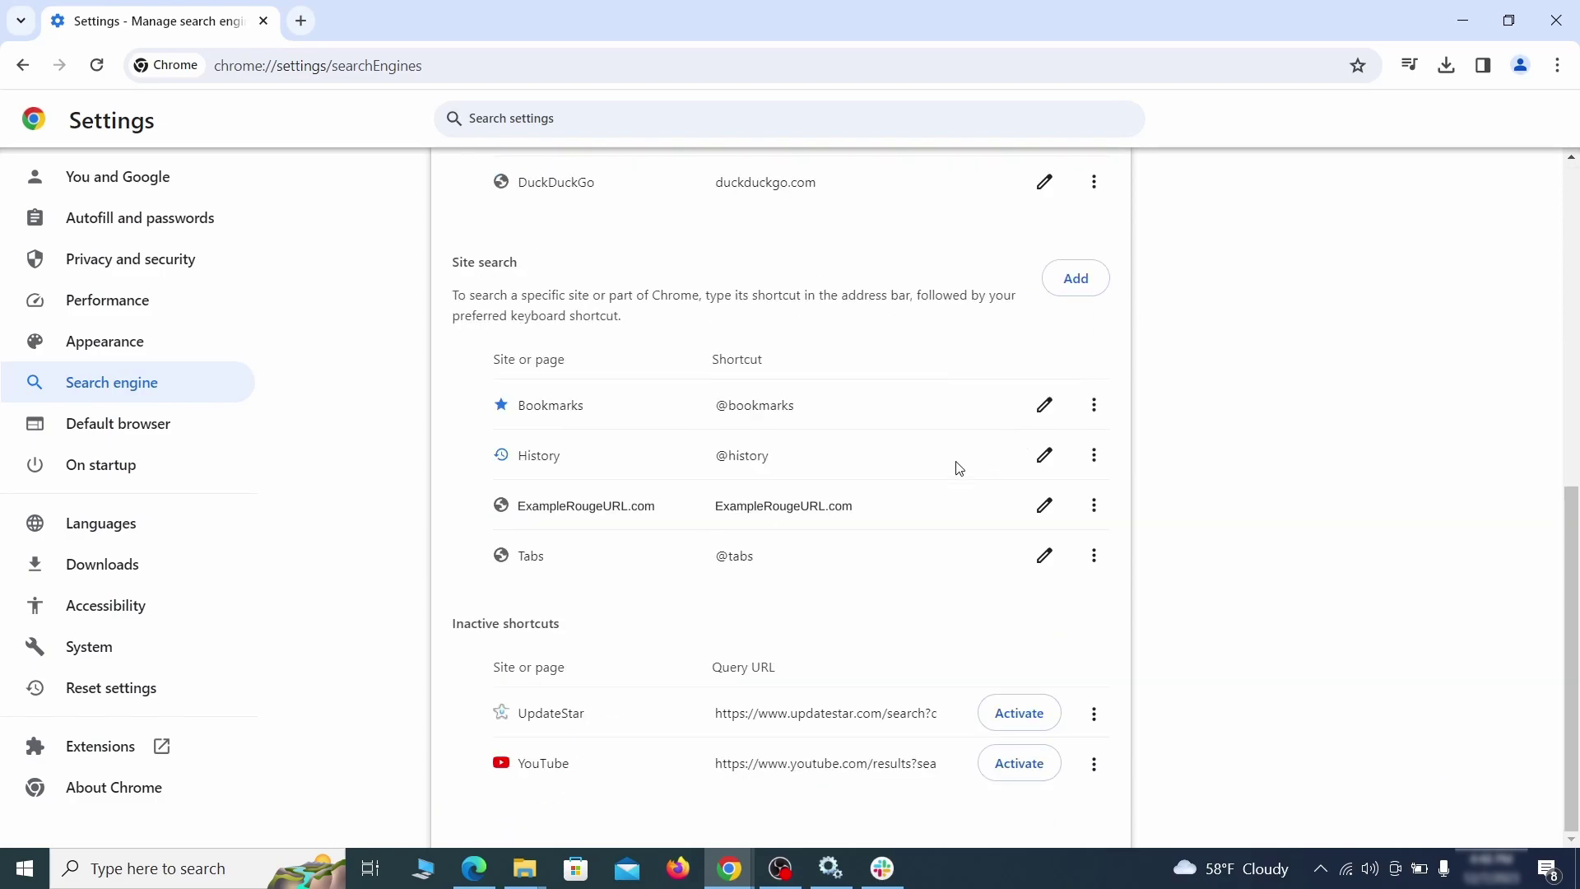
{"action": "left_click", "coordinate": [1094, 505]}
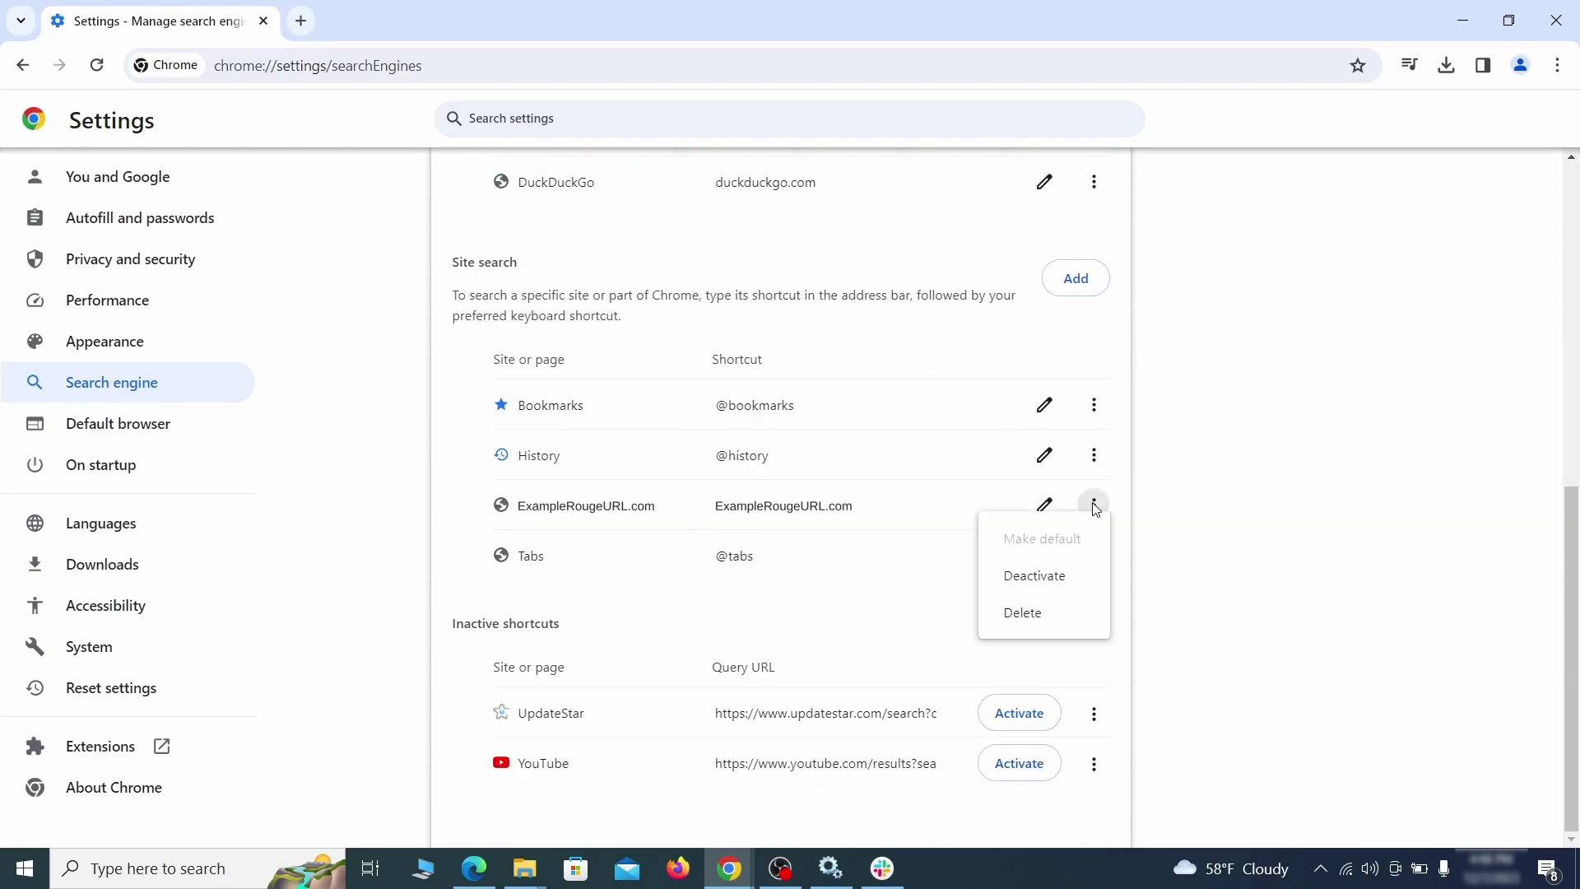
{"action": "left_click", "coordinate": [1024, 615]}
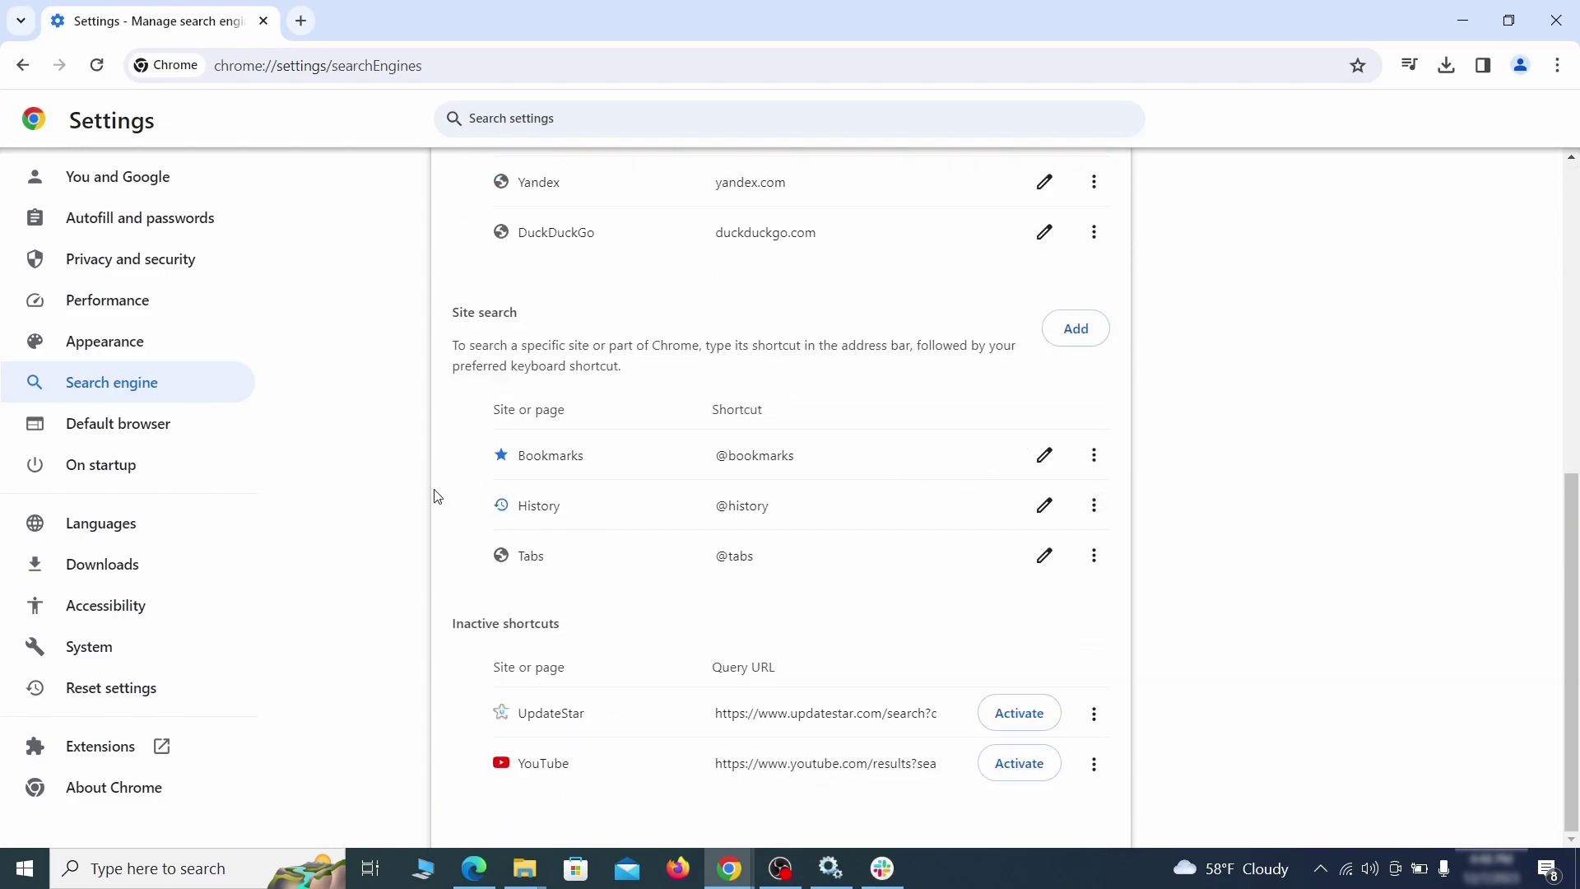
Step: Remove ExampleRougeURL.com from the specific pages Chrome opens on startup
{"action": "left_click", "coordinate": [132, 461]}
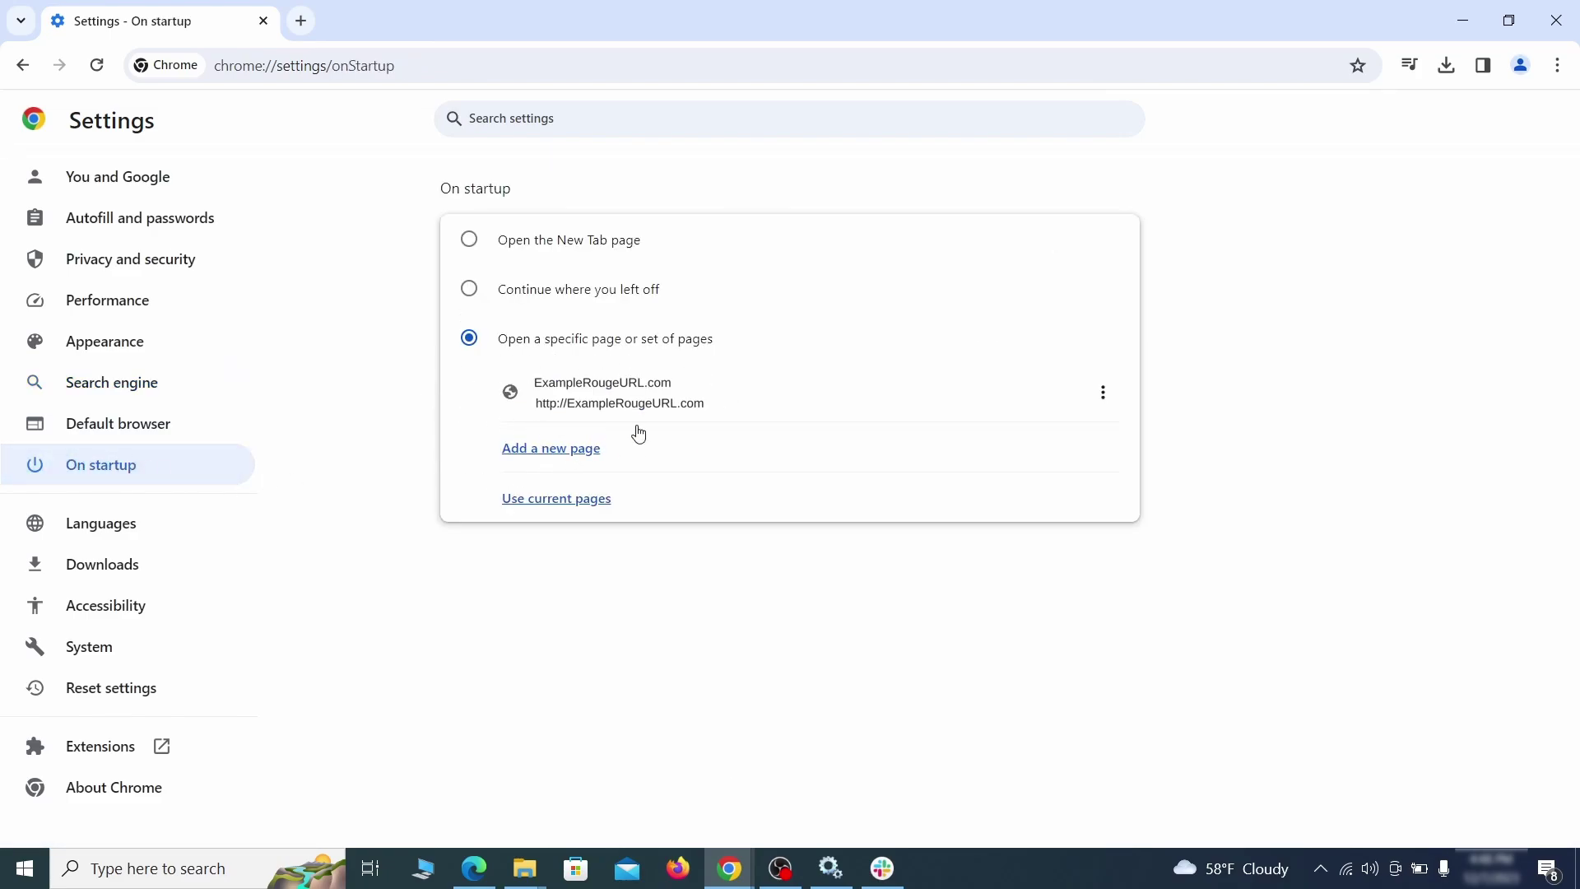
{"action": "left_click", "coordinate": [1103, 392]}
{"action": "left_click", "coordinate": [1055, 442]}
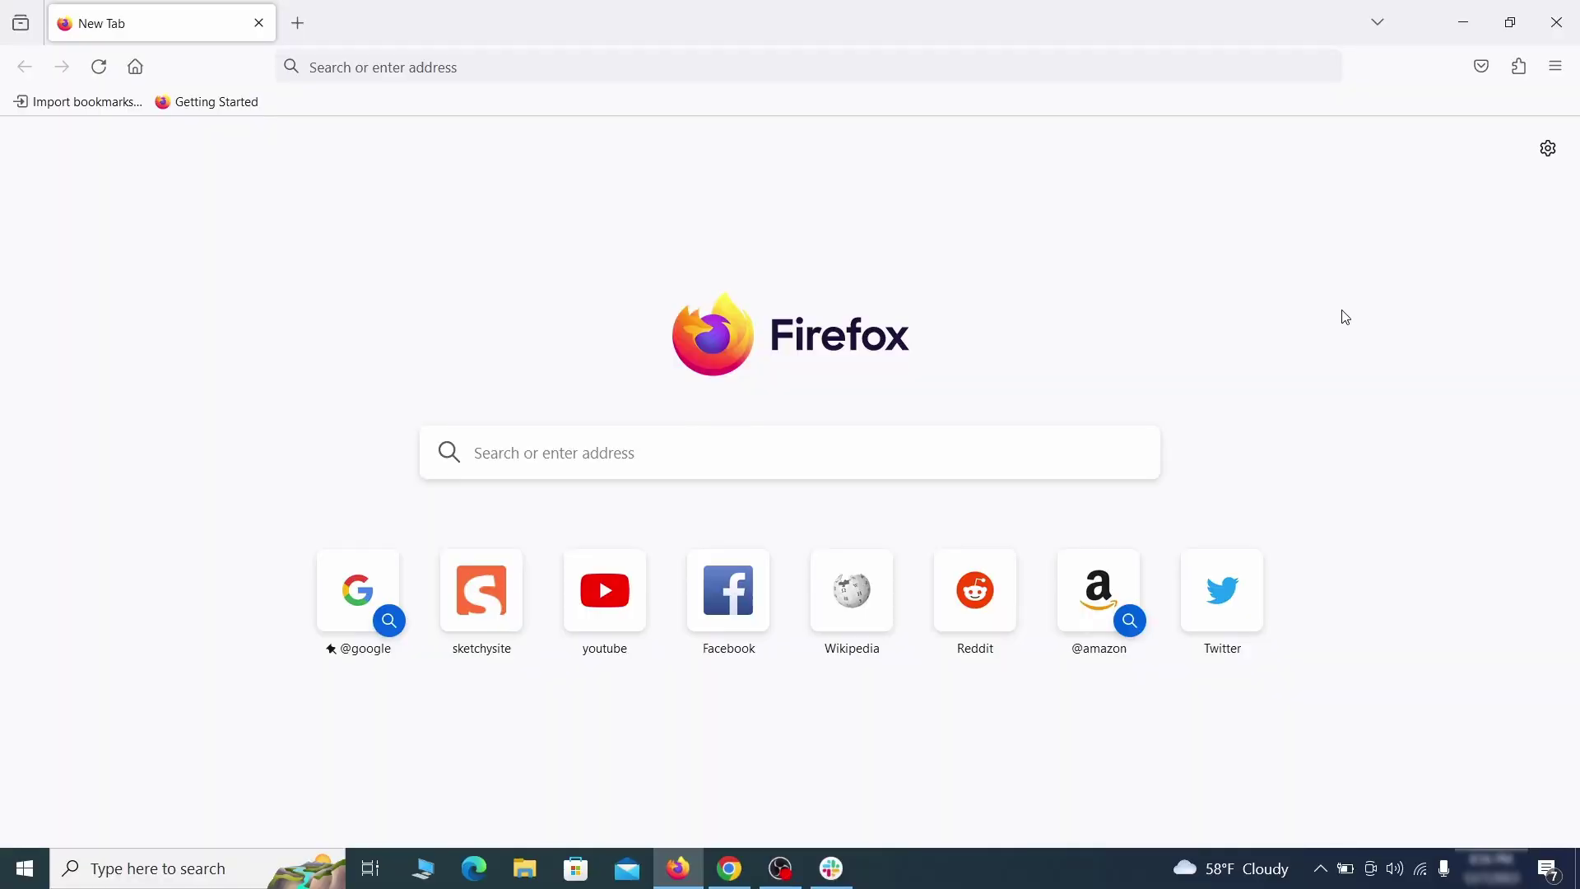
Step: In Firefox, disable the Contenu+ extension and remove it from the browser
{"action": "left_click", "coordinate": [1520, 66]}
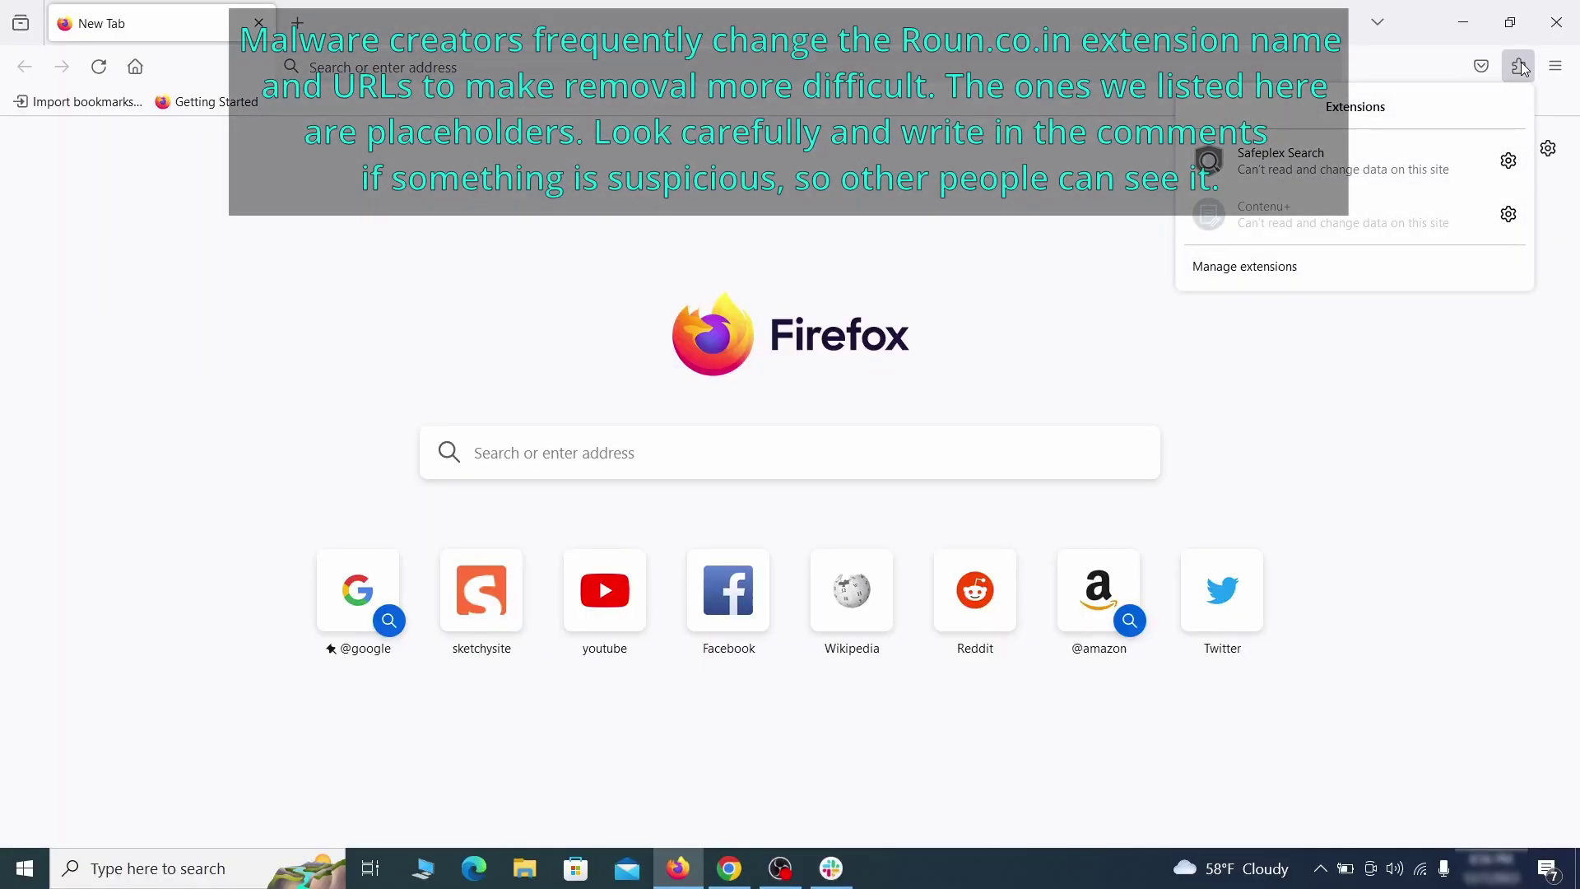
{"action": "left_click", "coordinate": [1330, 268]}
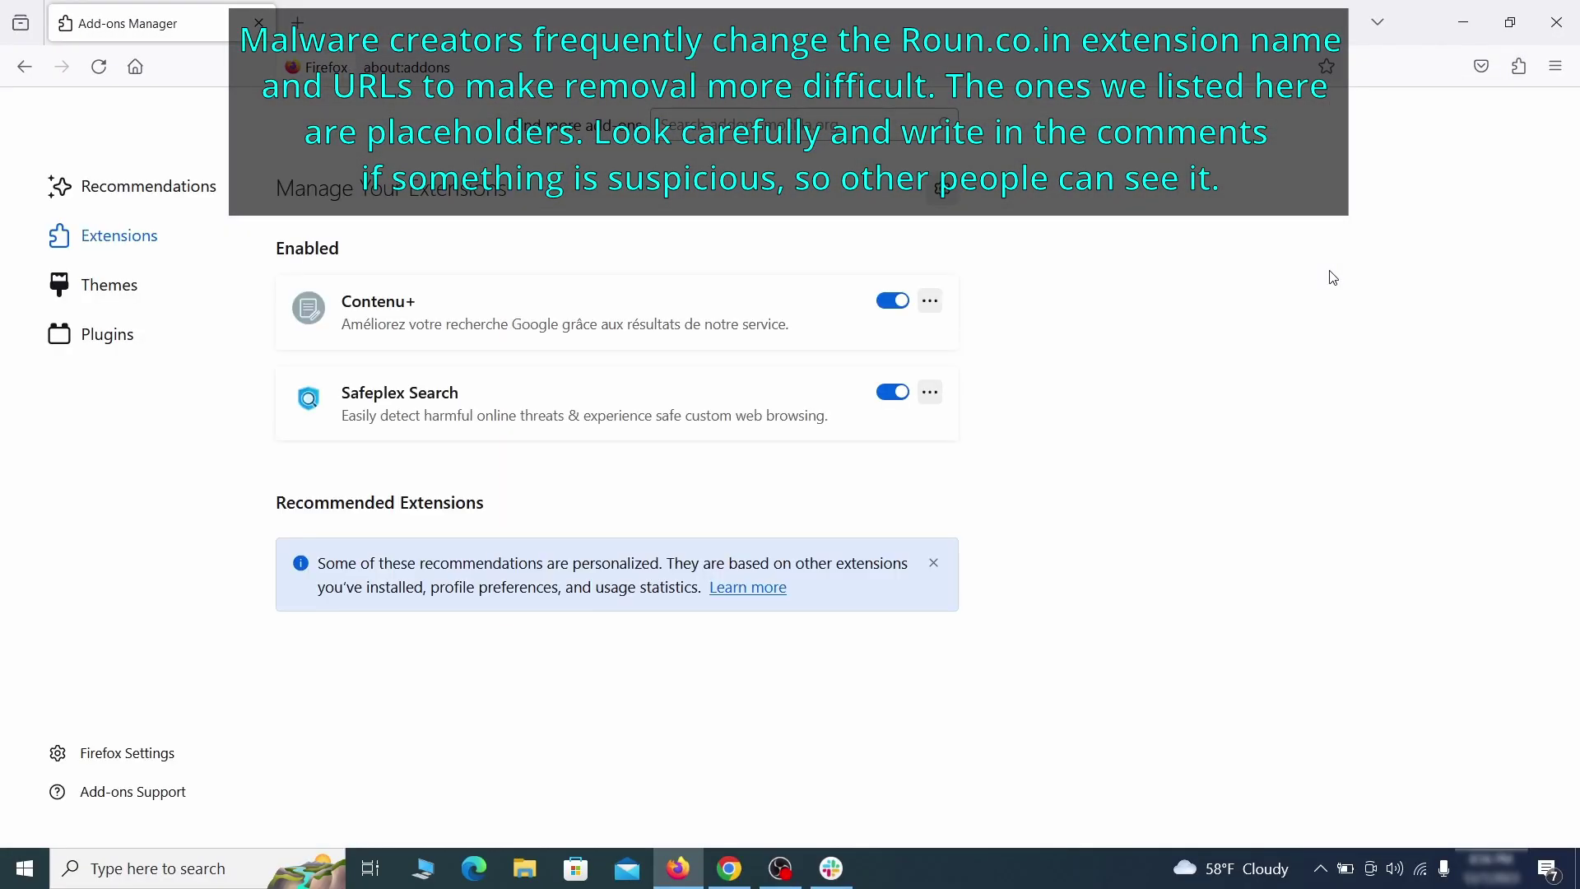
{"action": "left_click", "coordinate": [892, 300]}
{"action": "left_click", "coordinate": [930, 300]}
{"action": "left_click", "coordinate": [994, 328]}
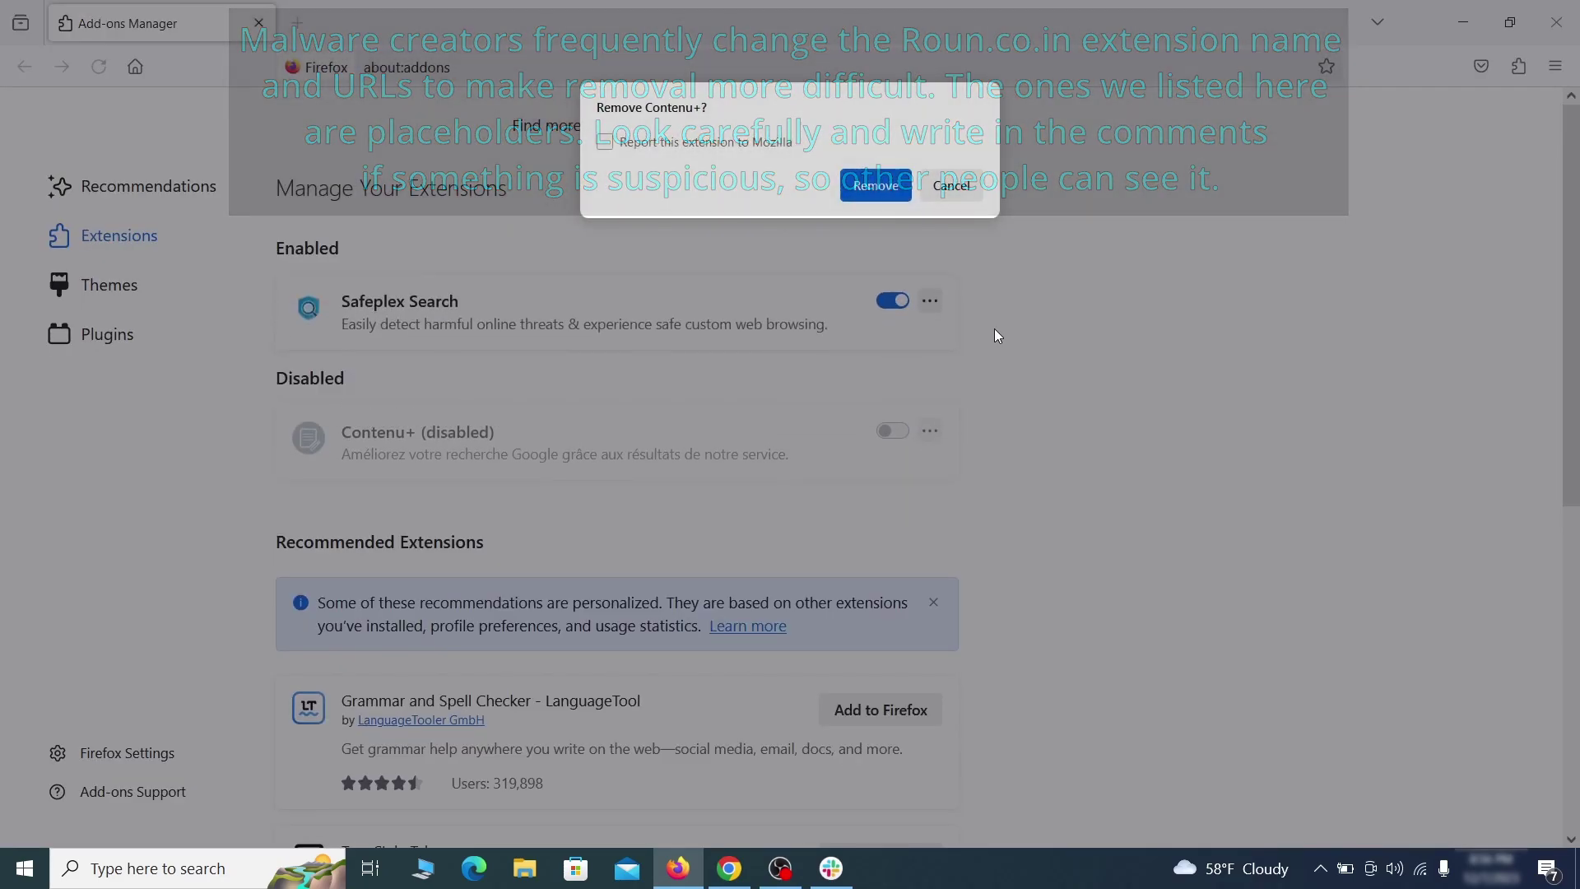
{"action": "left_click", "coordinate": [877, 185]}
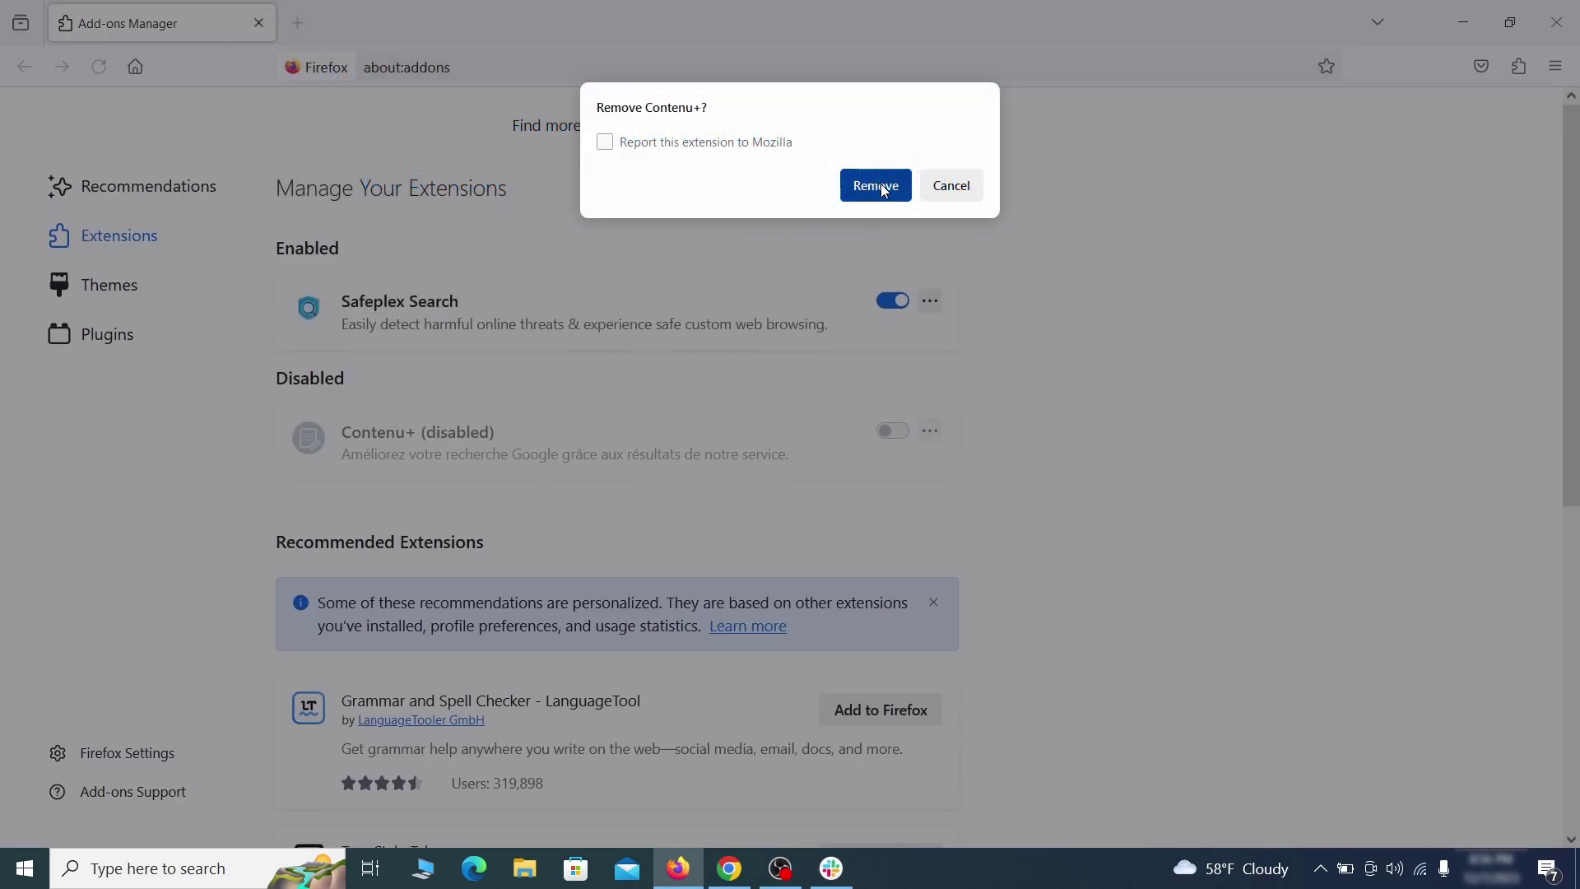
Step: Clear the custom homepage address ExampleRougeURL.com for new windows in the Firefox home settings
{"action": "left_click", "coordinate": [1556, 67]}
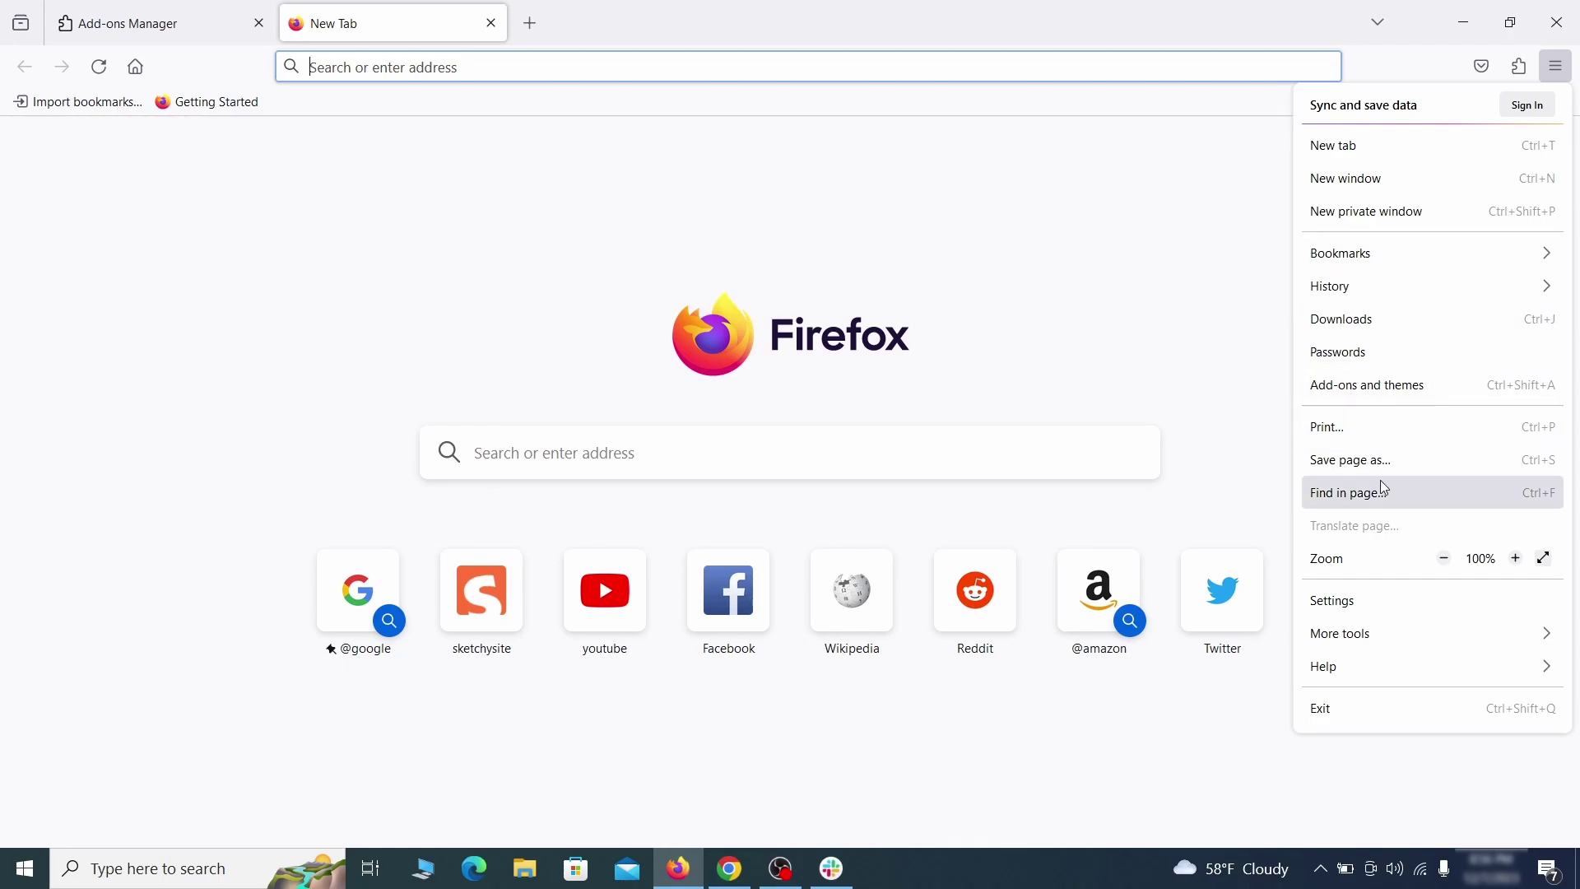
{"action": "left_click", "coordinate": [1366, 603]}
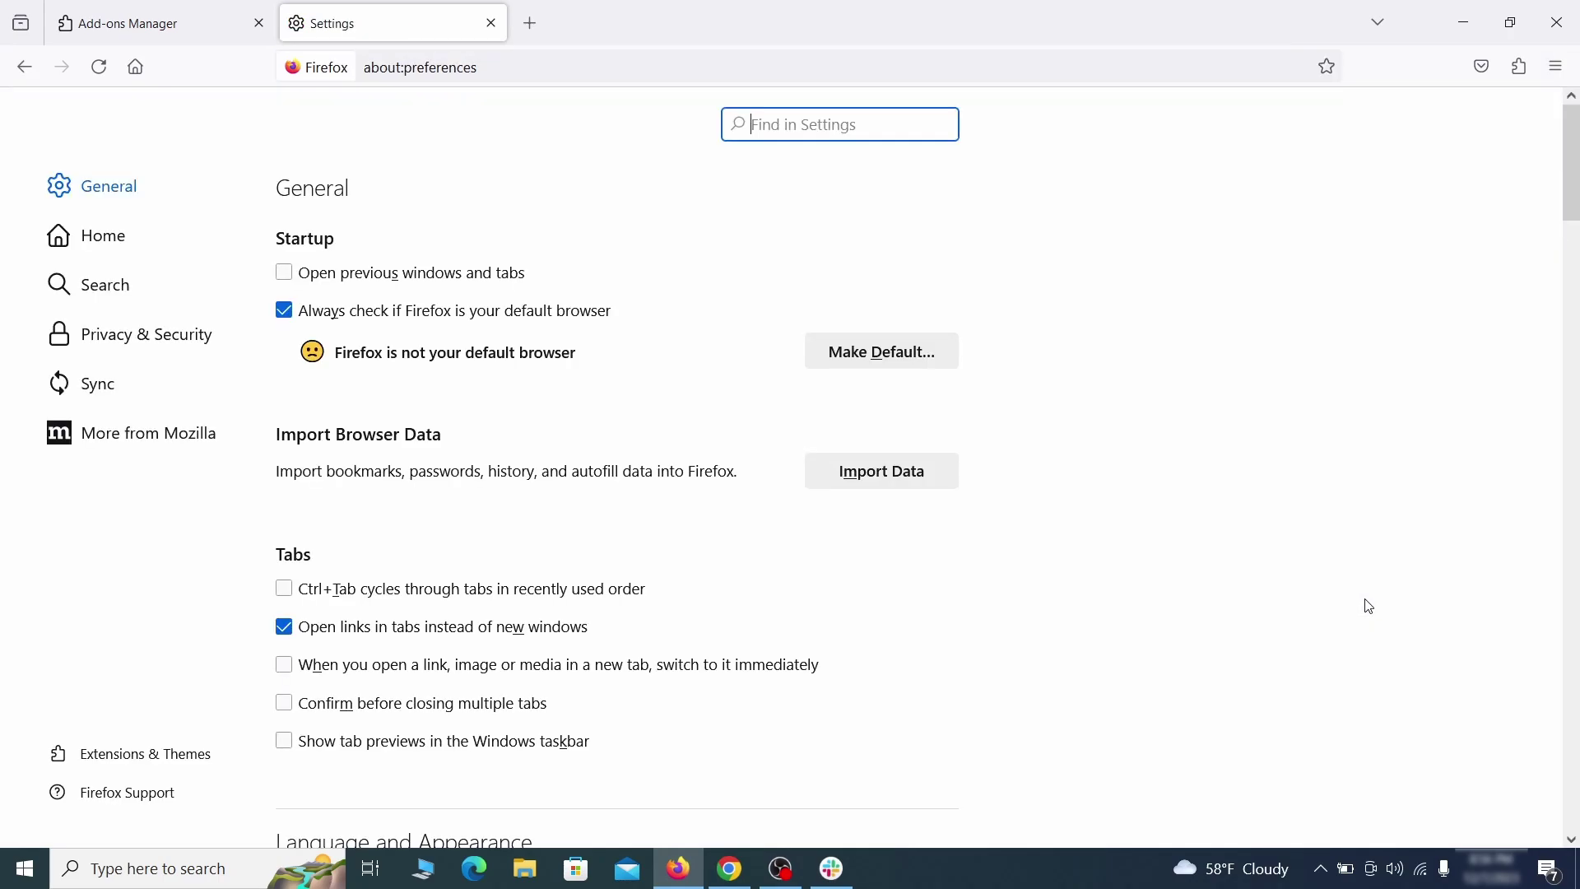
{"action": "left_click", "coordinate": [117, 236]}
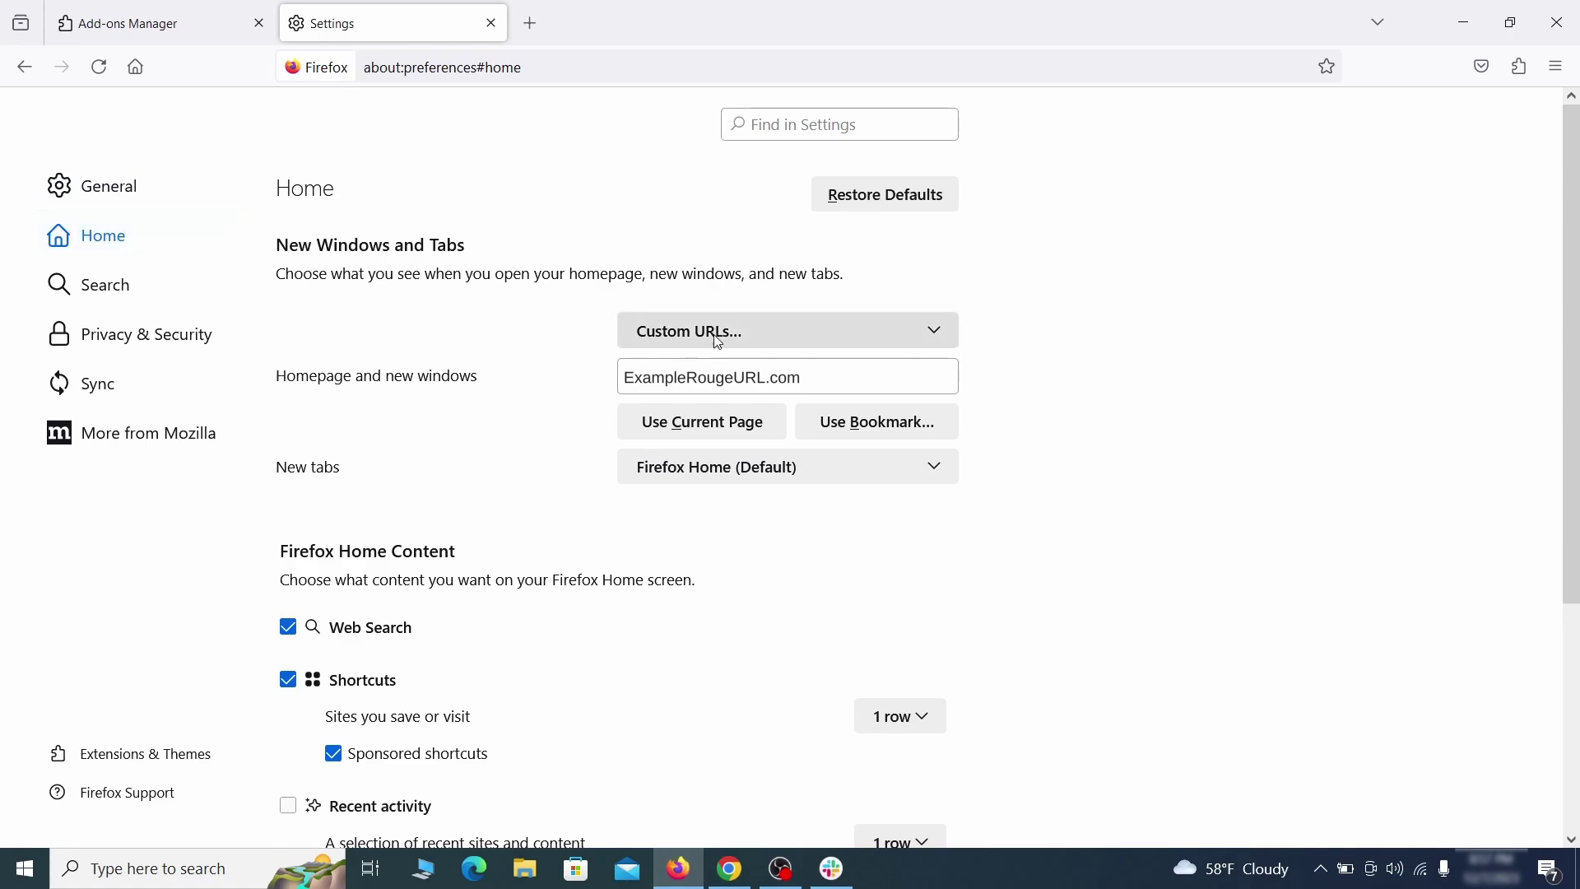
{"action": "left_click_drag", "start_coordinate": [624, 378], "coordinate": [799, 378]}
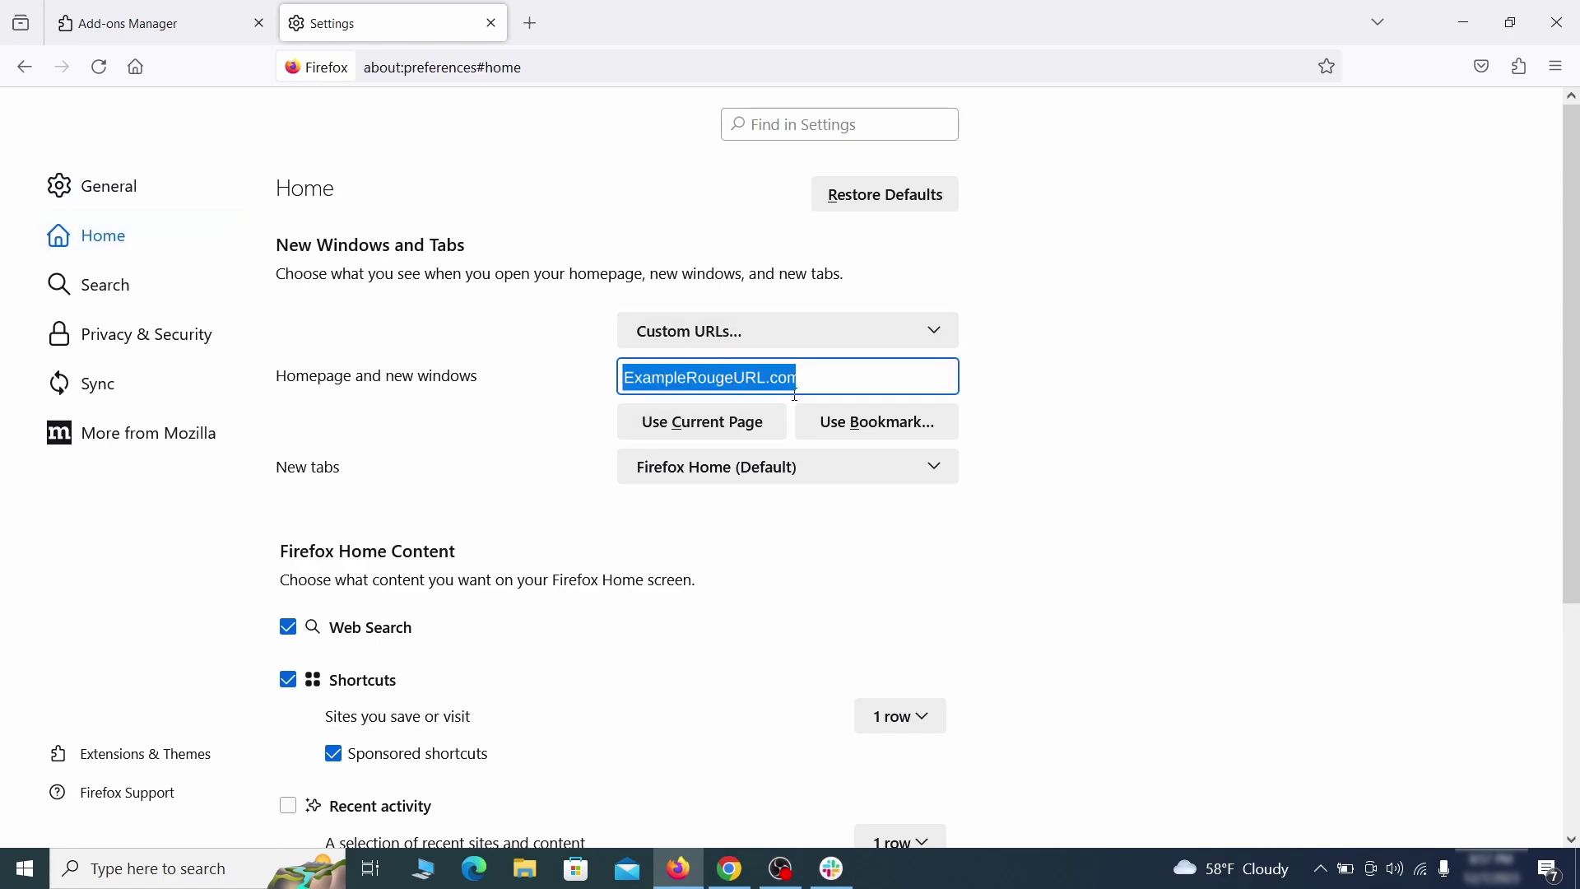
{"action": "key", "text": "BackSpace"}
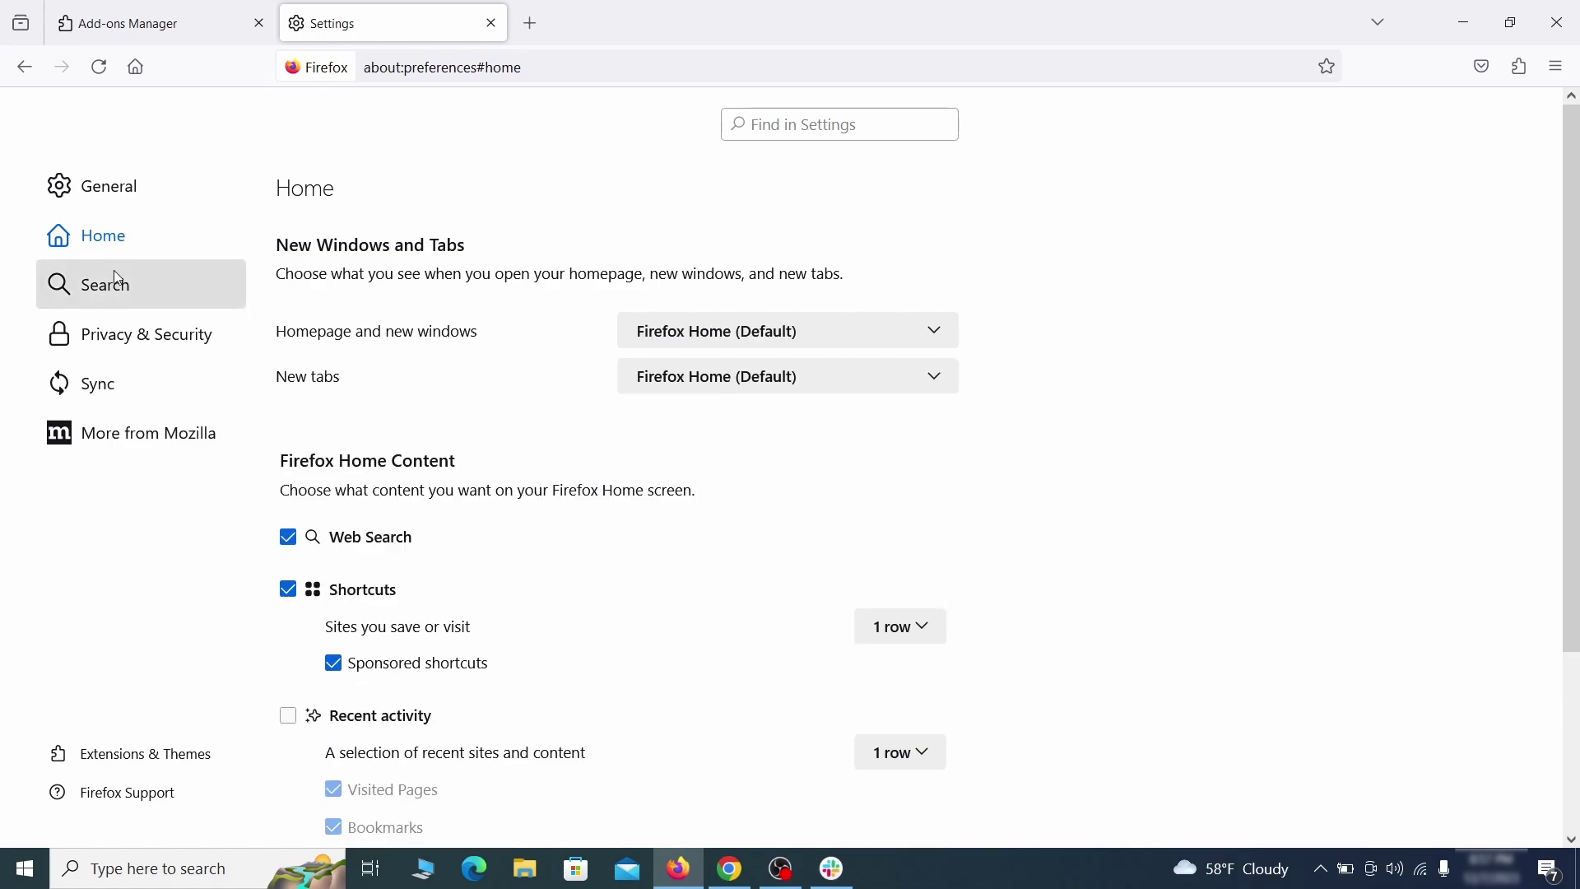
Step: Set Firefox's default search engine to Google in the search settings
{"action": "left_click", "coordinate": [113, 287]}
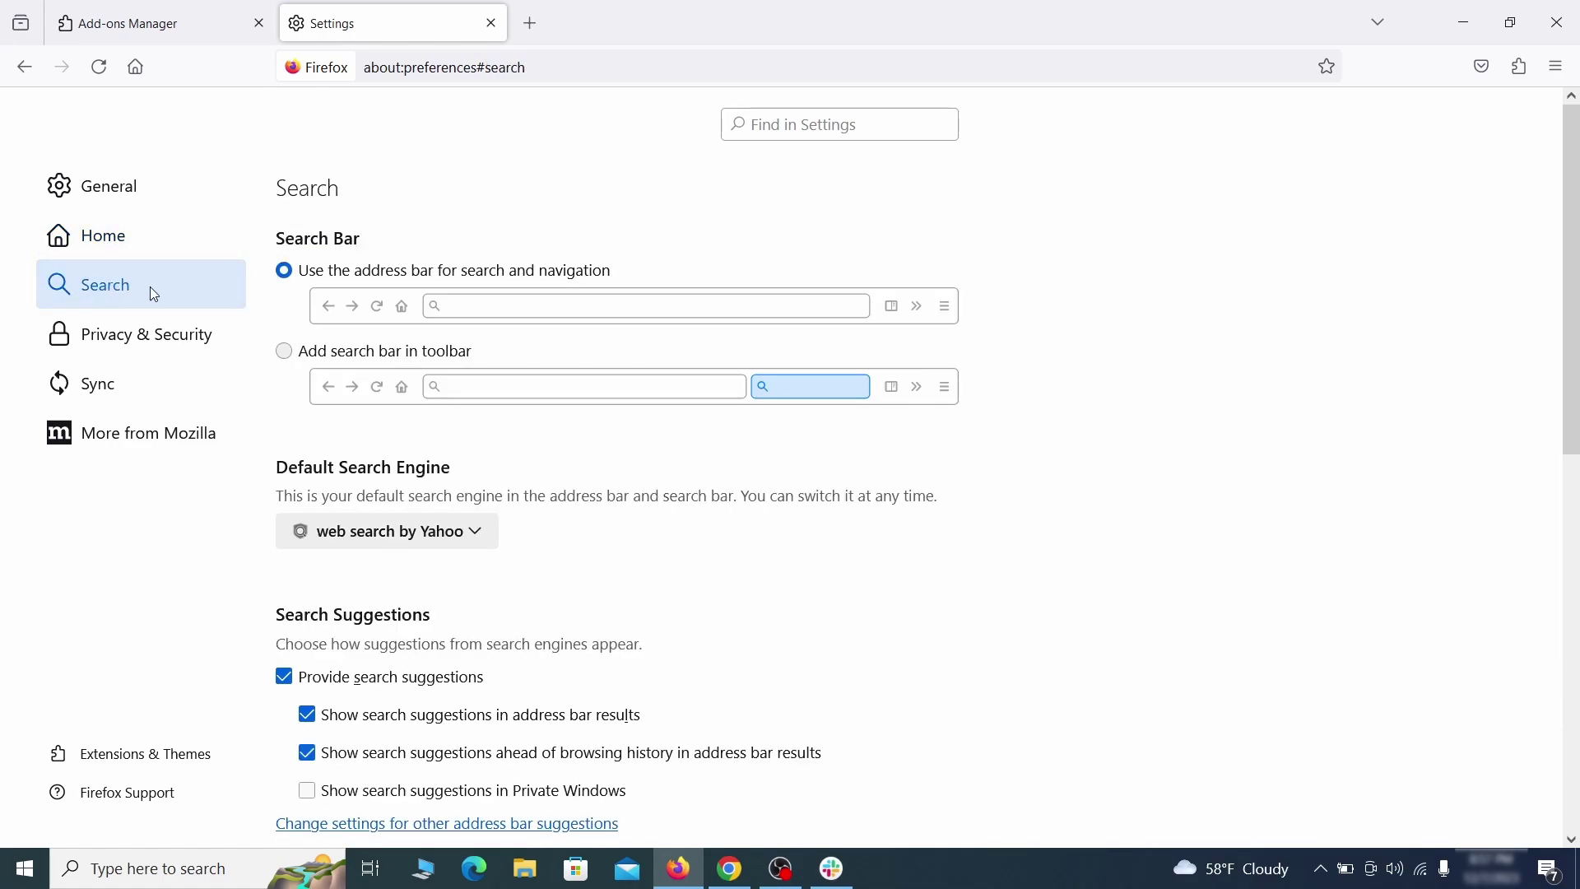
{"action": "scroll", "coordinate": [565, 437], "scroll_direction": "down", "scroll_amount": 2}
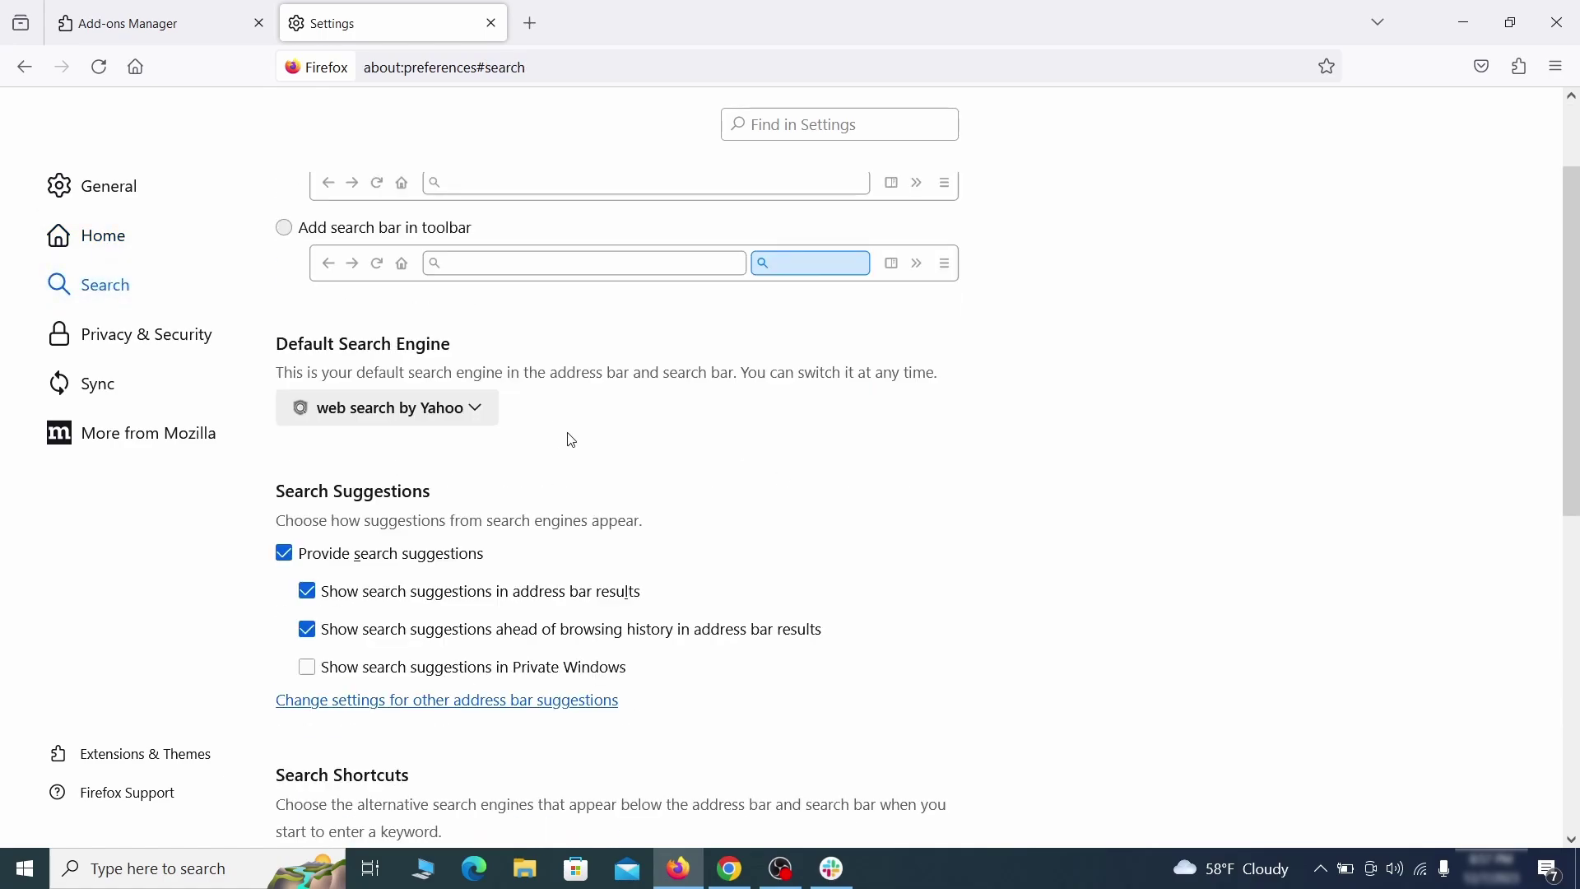
{"action": "left_click", "coordinate": [467, 415]}
{"action": "left_click", "coordinate": [458, 441]}
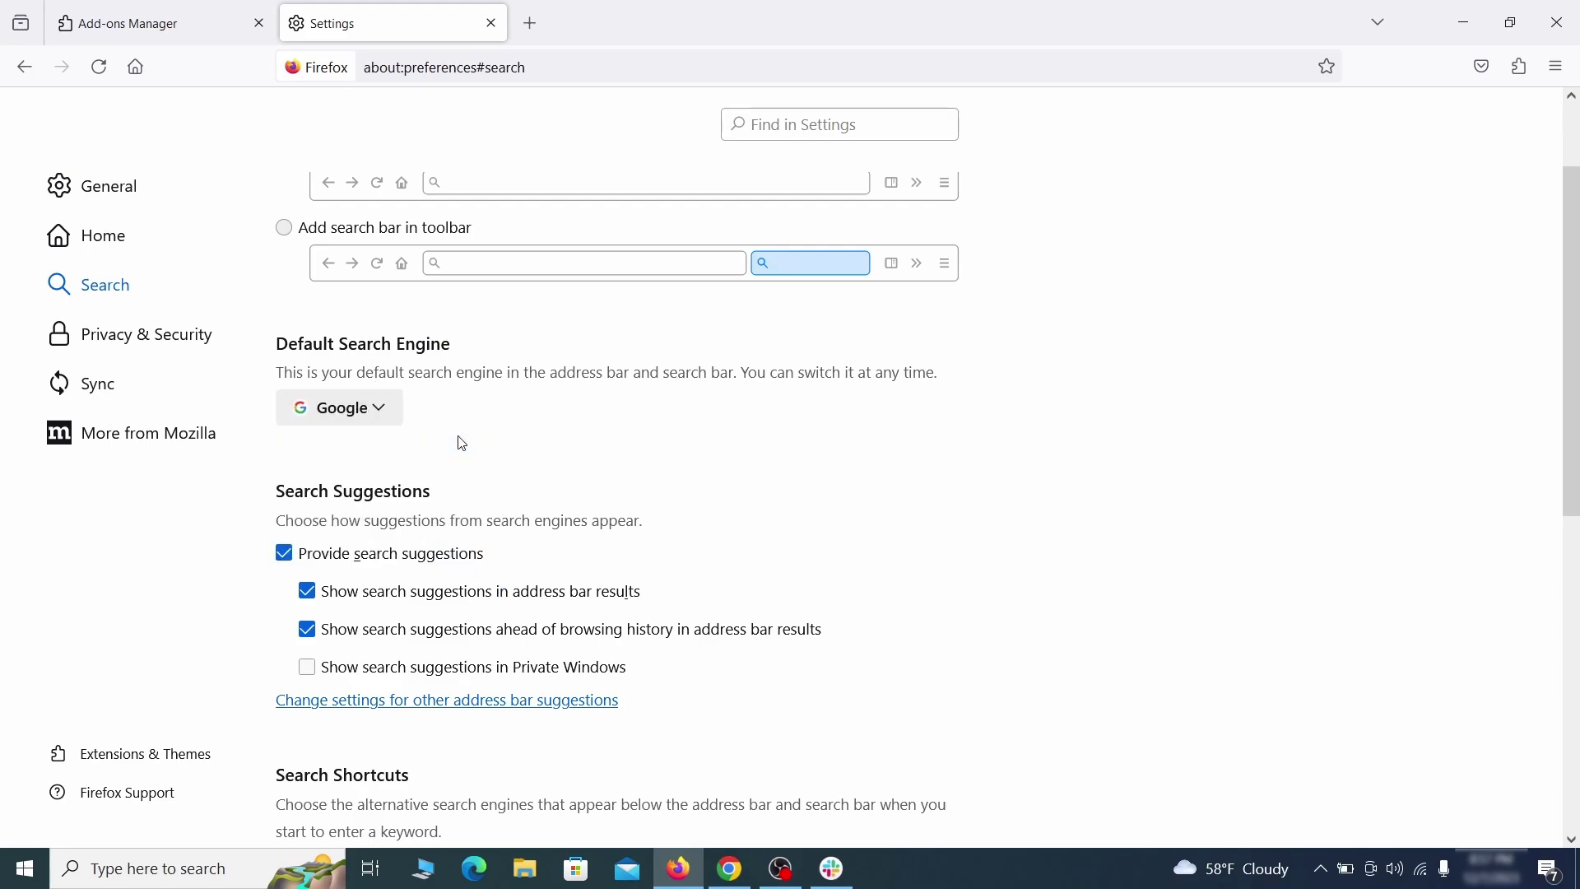
Step: Remove the "web search by Yahoo" engine with the Safeplex Search keyword from the search shortcuts
{"action": "scroll", "coordinate": [753, 465], "scroll_direction": "down", "scroll_amount": 5}
{"action": "scroll", "coordinate": [847, 428], "scroll_direction": "down", "scroll_amount": 3}
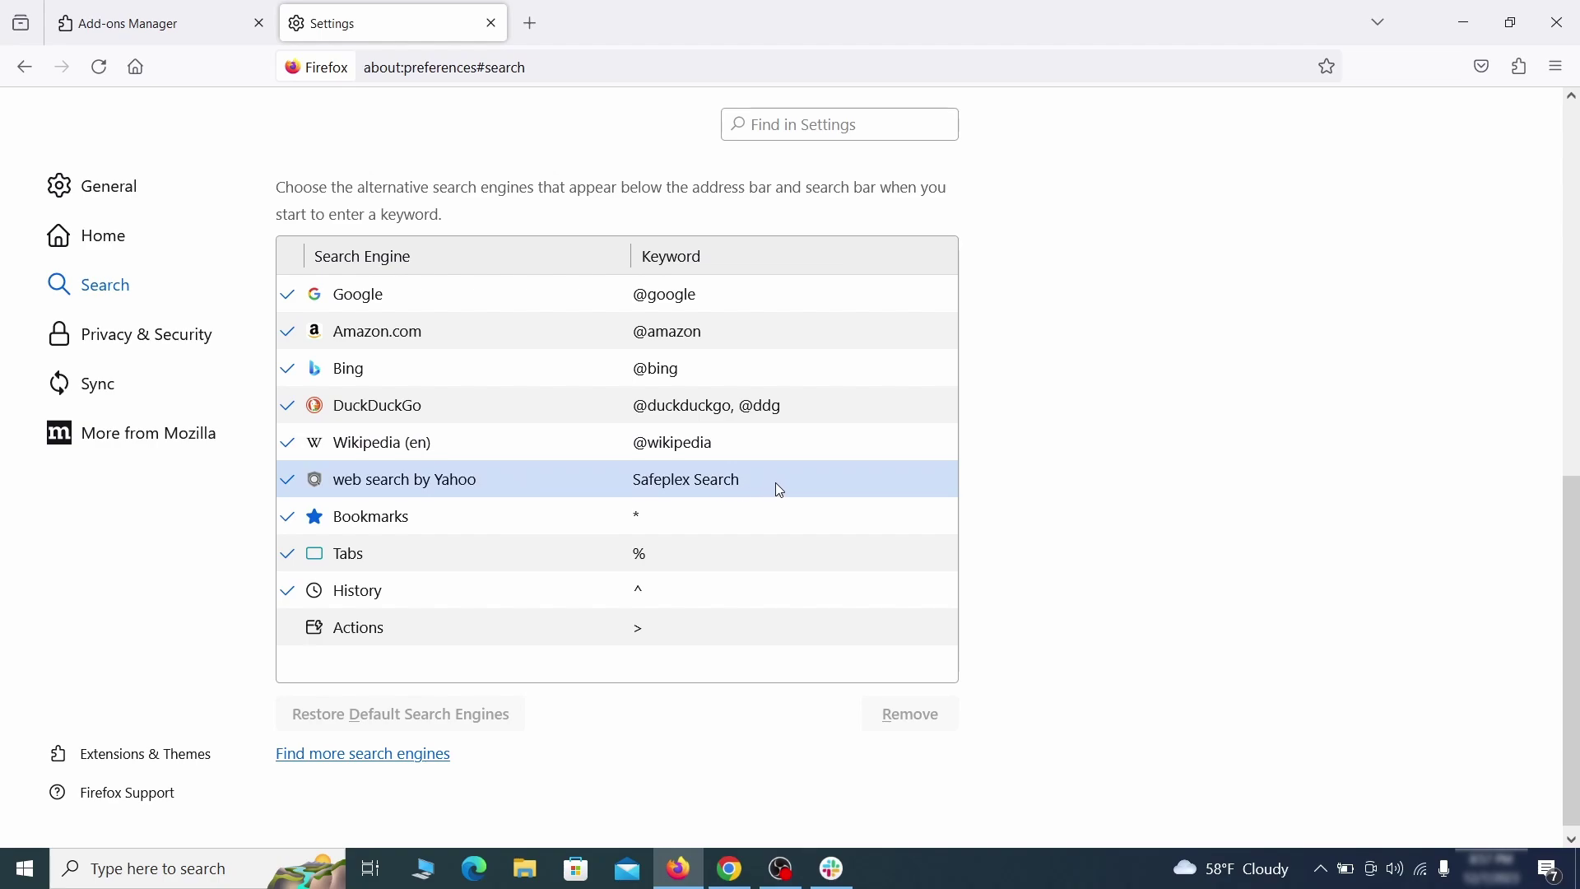
{"action": "left_click", "coordinate": [785, 491]}
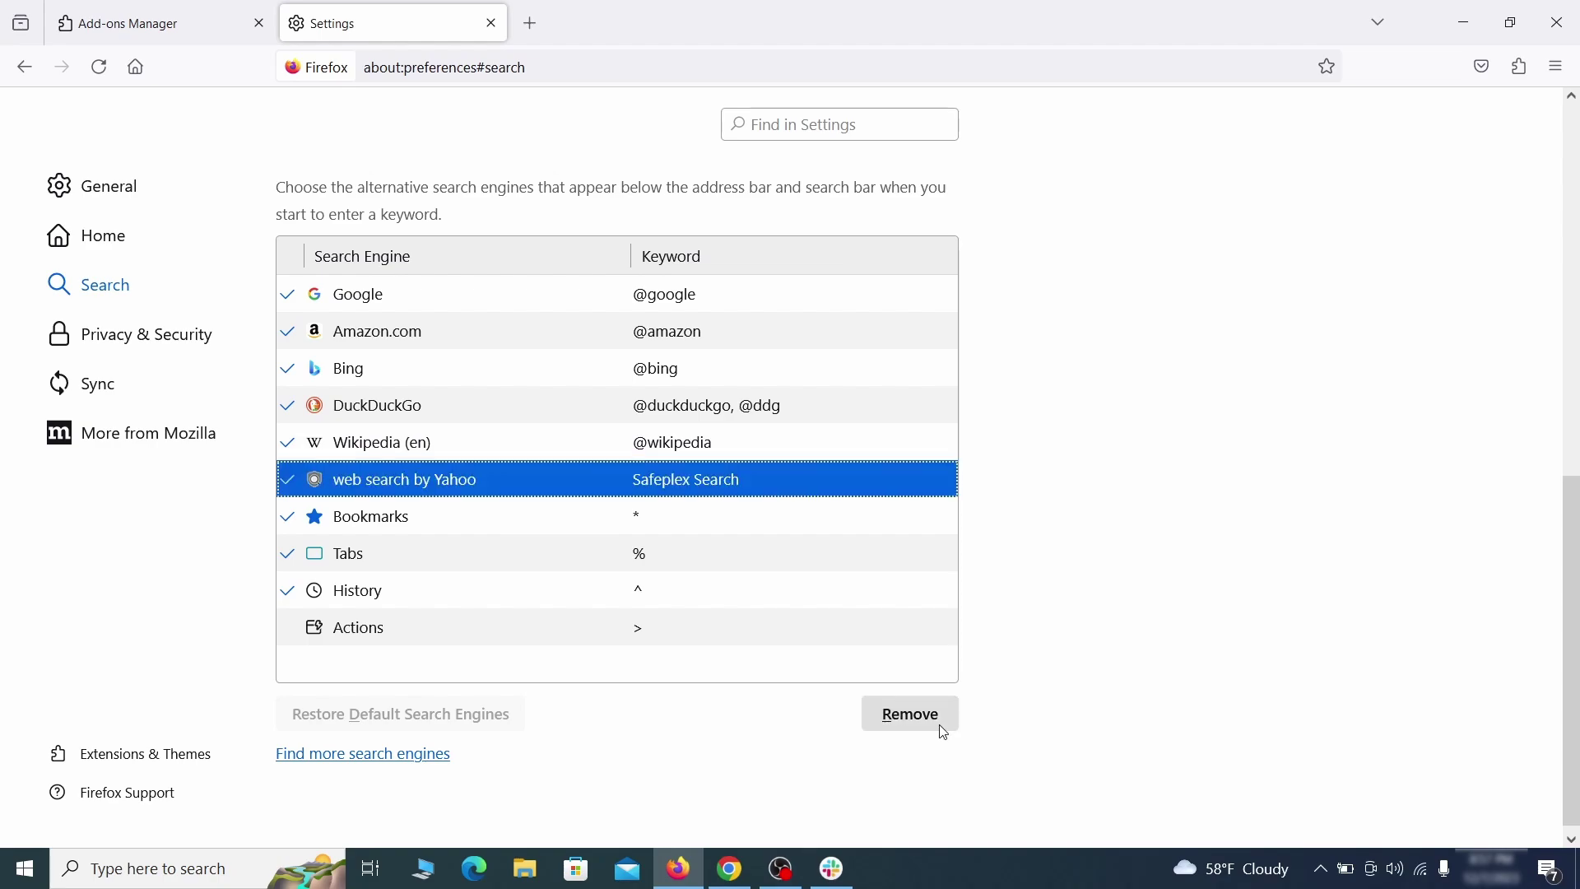
{"action": "left_click", "coordinate": [944, 733]}
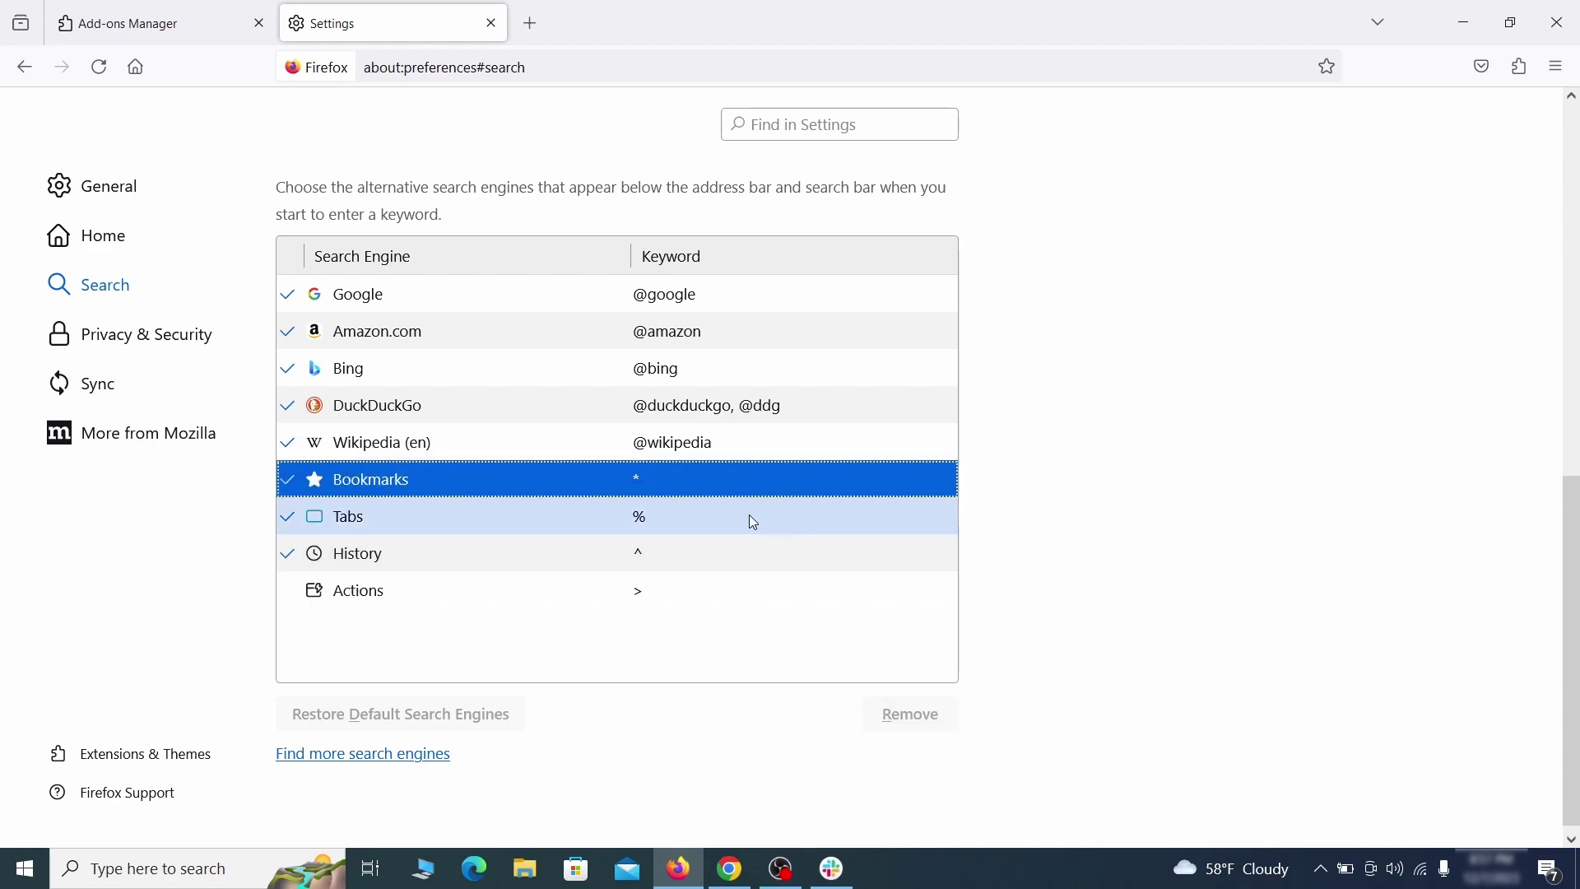
Step: Clear all cookies, site data and cached web content in Firefox's privacy and security settings
{"action": "scroll", "coordinate": [747, 522], "scroll_direction": "up", "scroll_amount": 3}
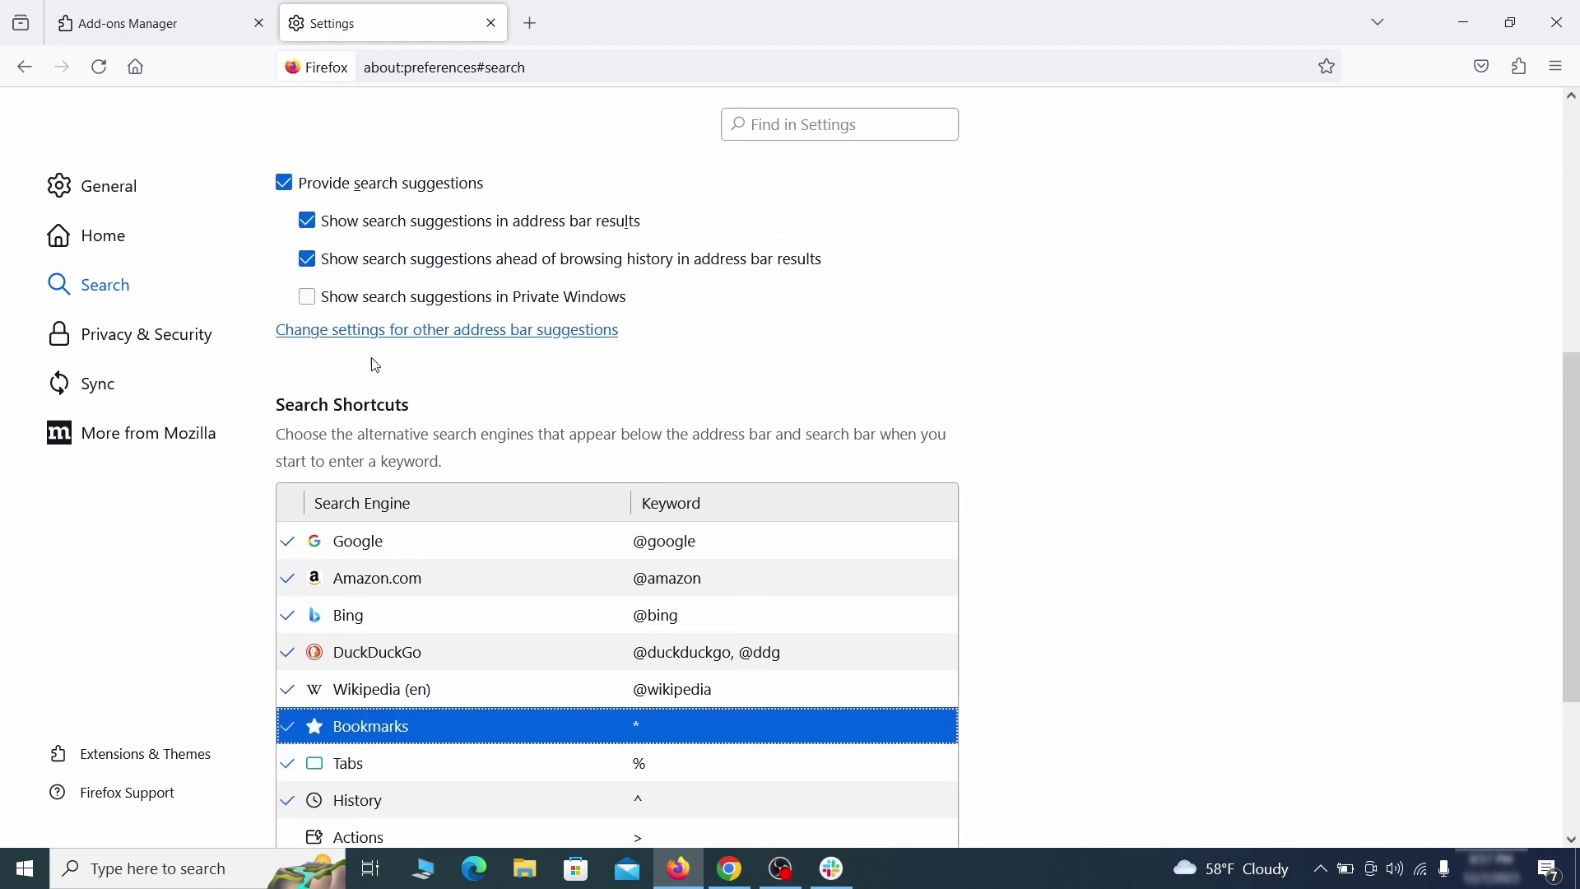
{"action": "left_click", "coordinate": [151, 330]}
{"action": "scroll", "coordinate": [1050, 378], "scroll_direction": "down", "scroll_amount": 10}
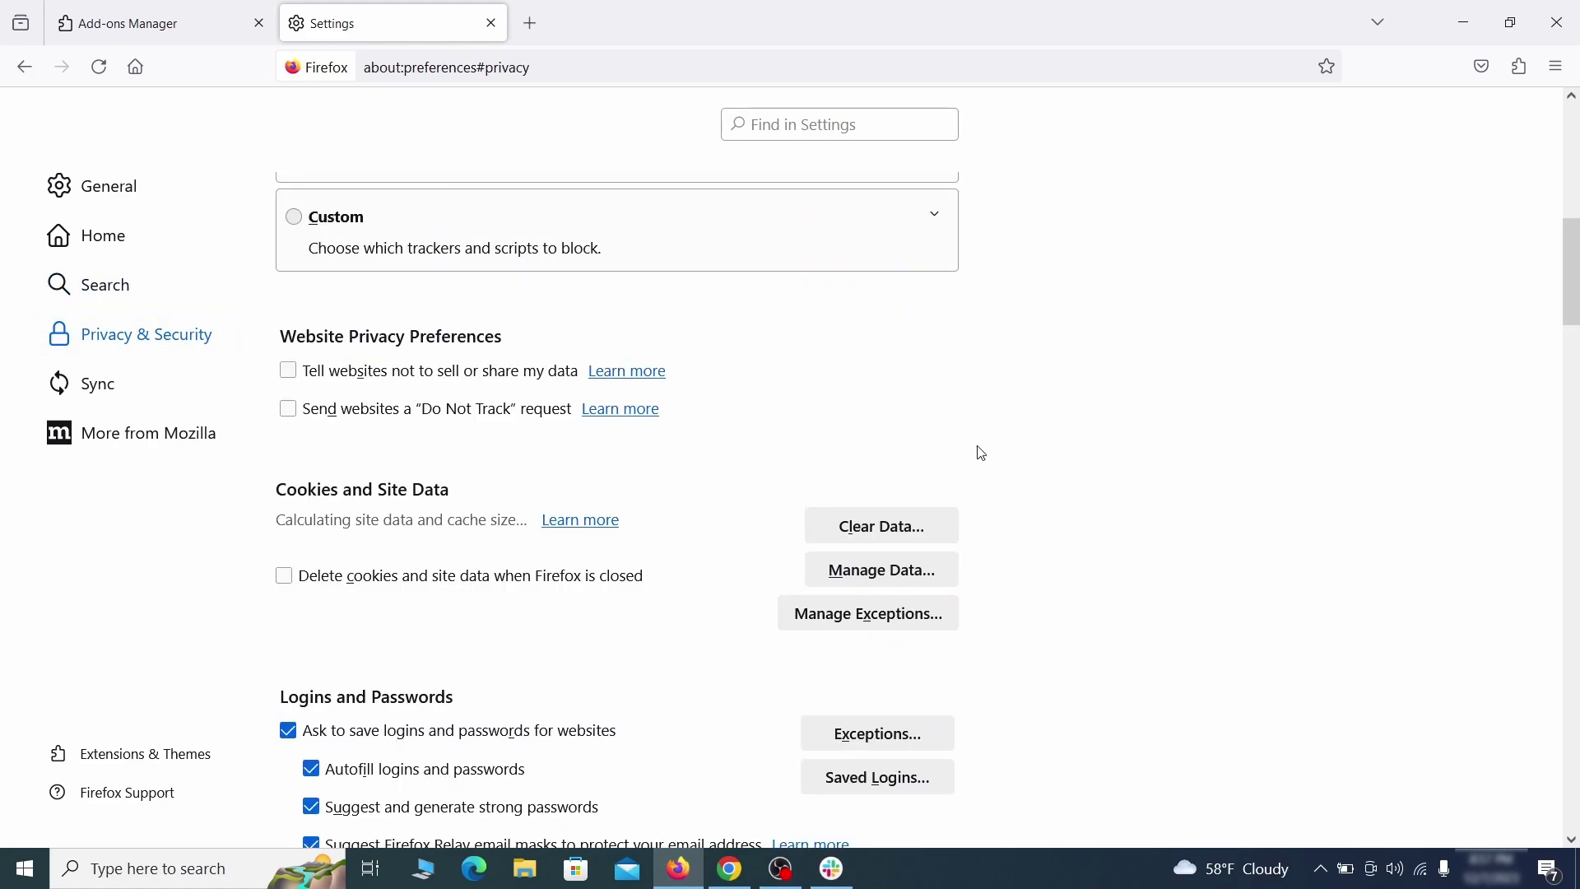
{"action": "left_click", "coordinate": [897, 525]}
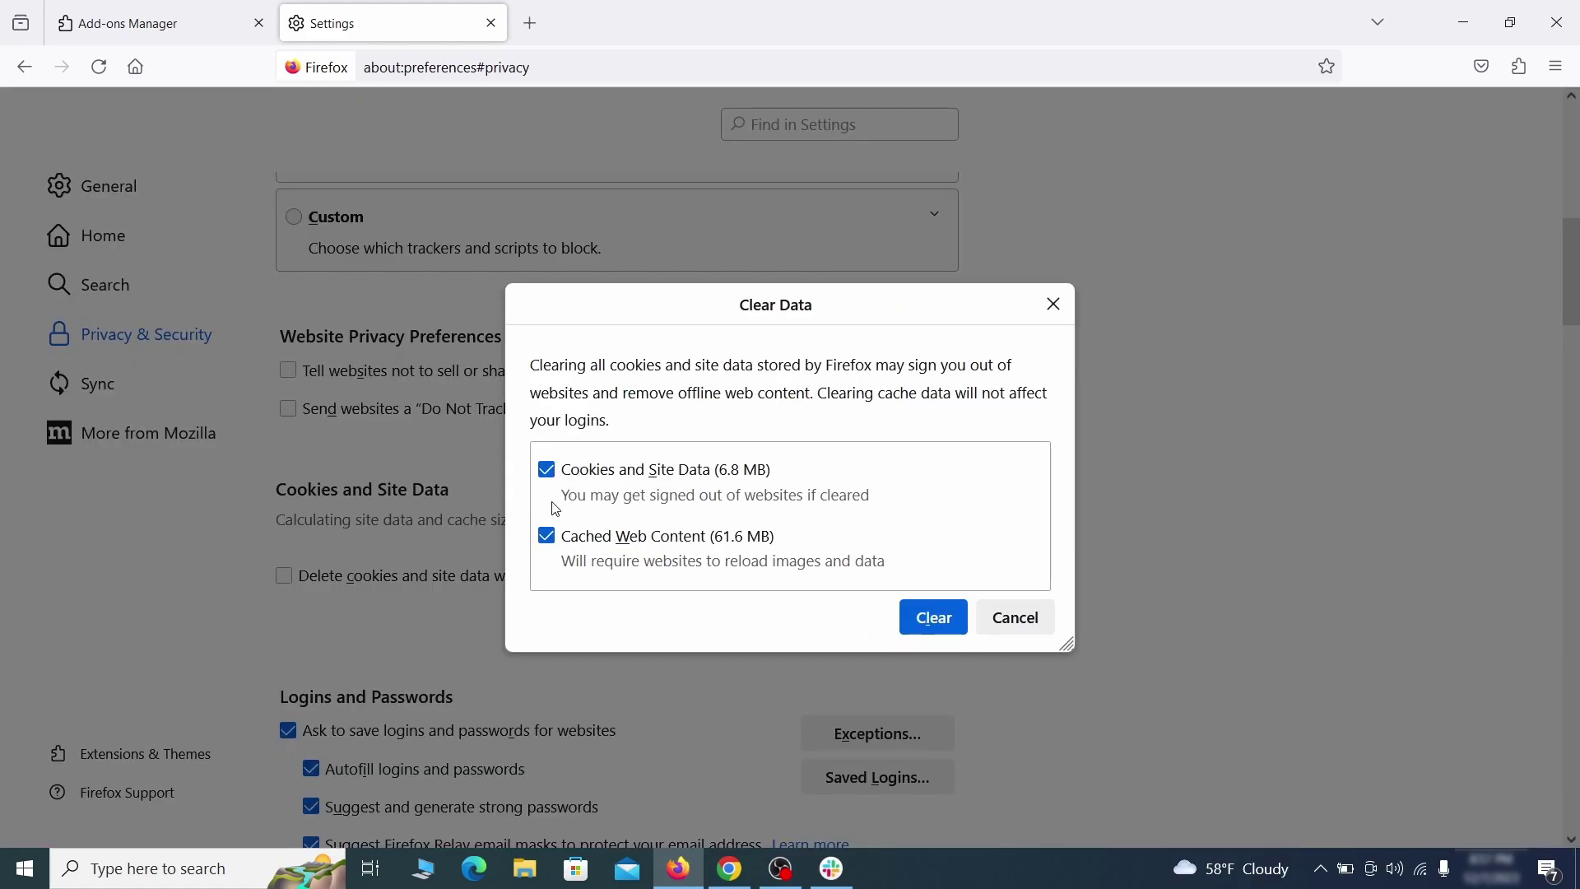
{"action": "left_click", "coordinate": [954, 620]}
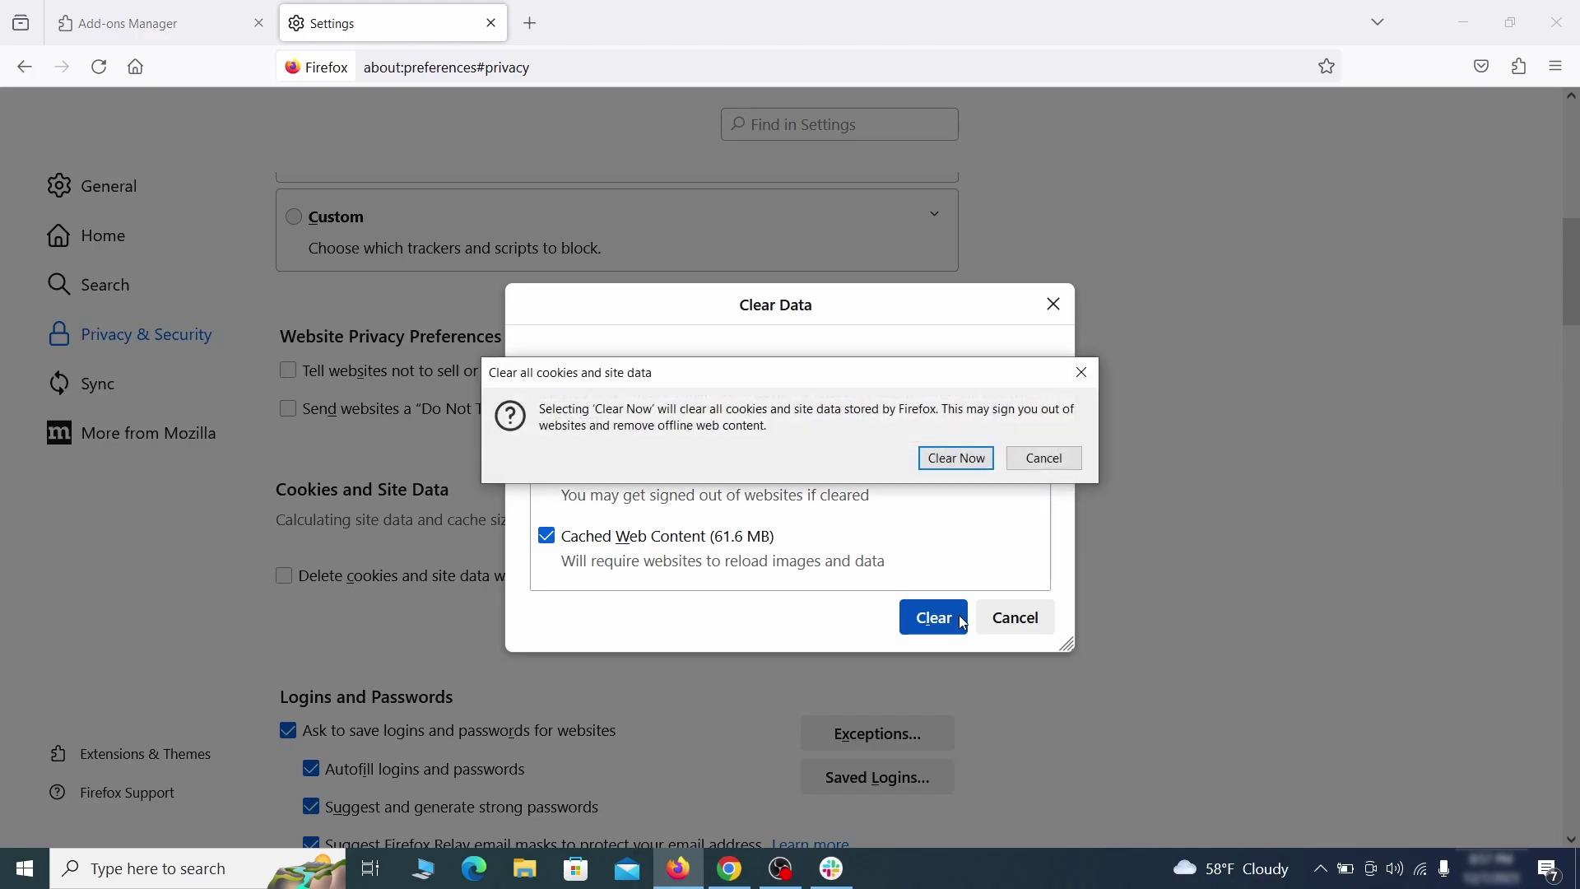
{"action": "left_click", "coordinate": [963, 461]}
Step: Open the notification permission settings in Firefox's privacy and security preferences
{"action": "scroll", "coordinate": [1074, 506], "scroll_direction": "down", "scroll_amount": 12}
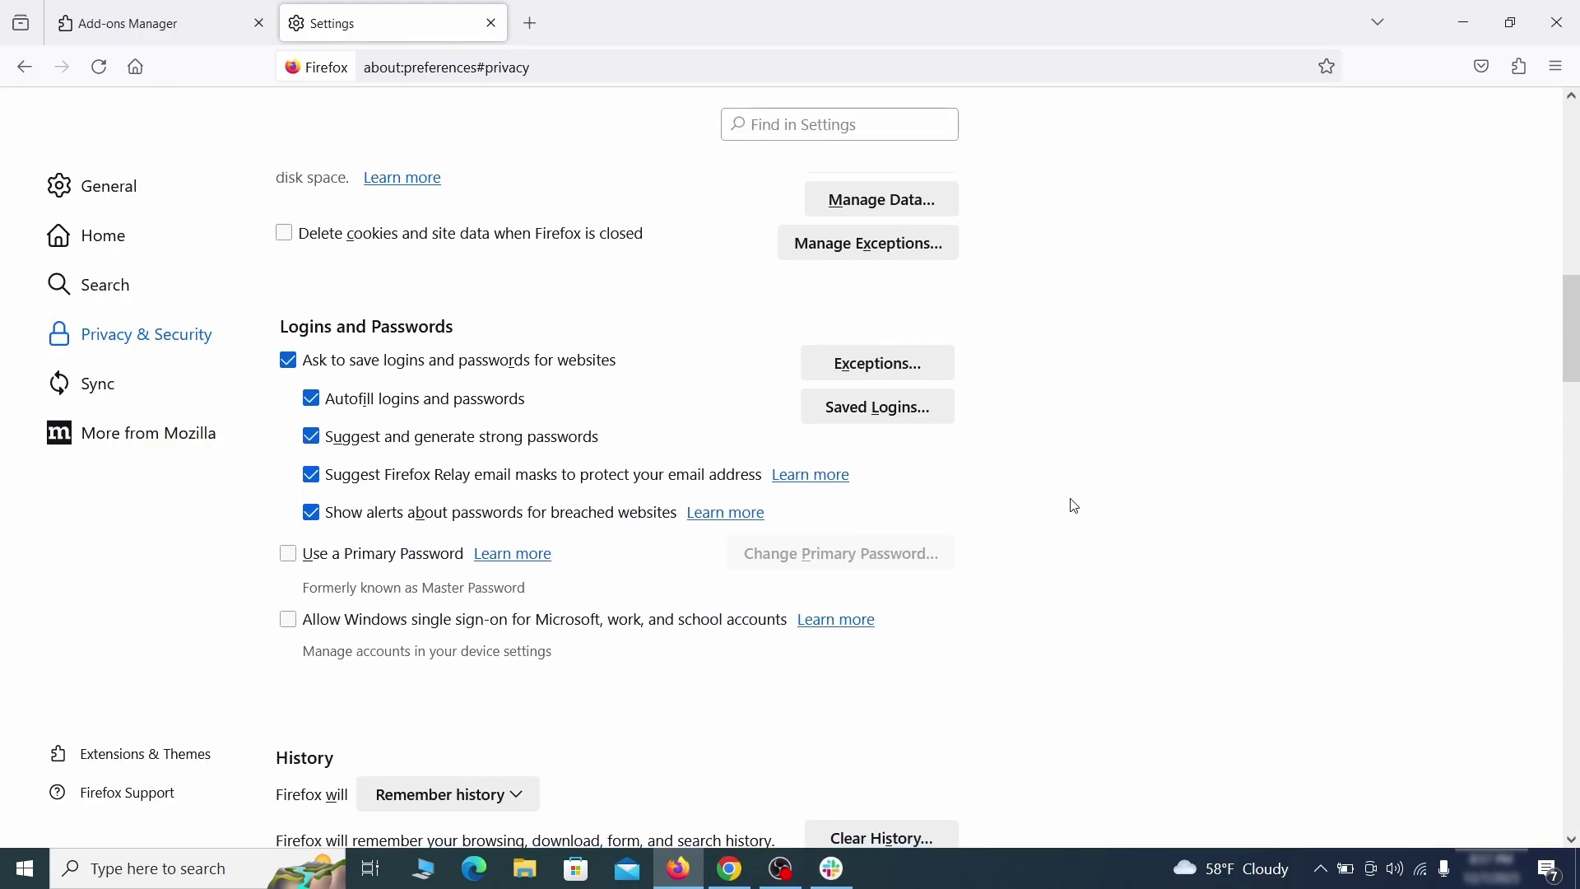
{"action": "scroll", "coordinate": [1075, 506], "scroll_direction": "down", "scroll_amount": 2}
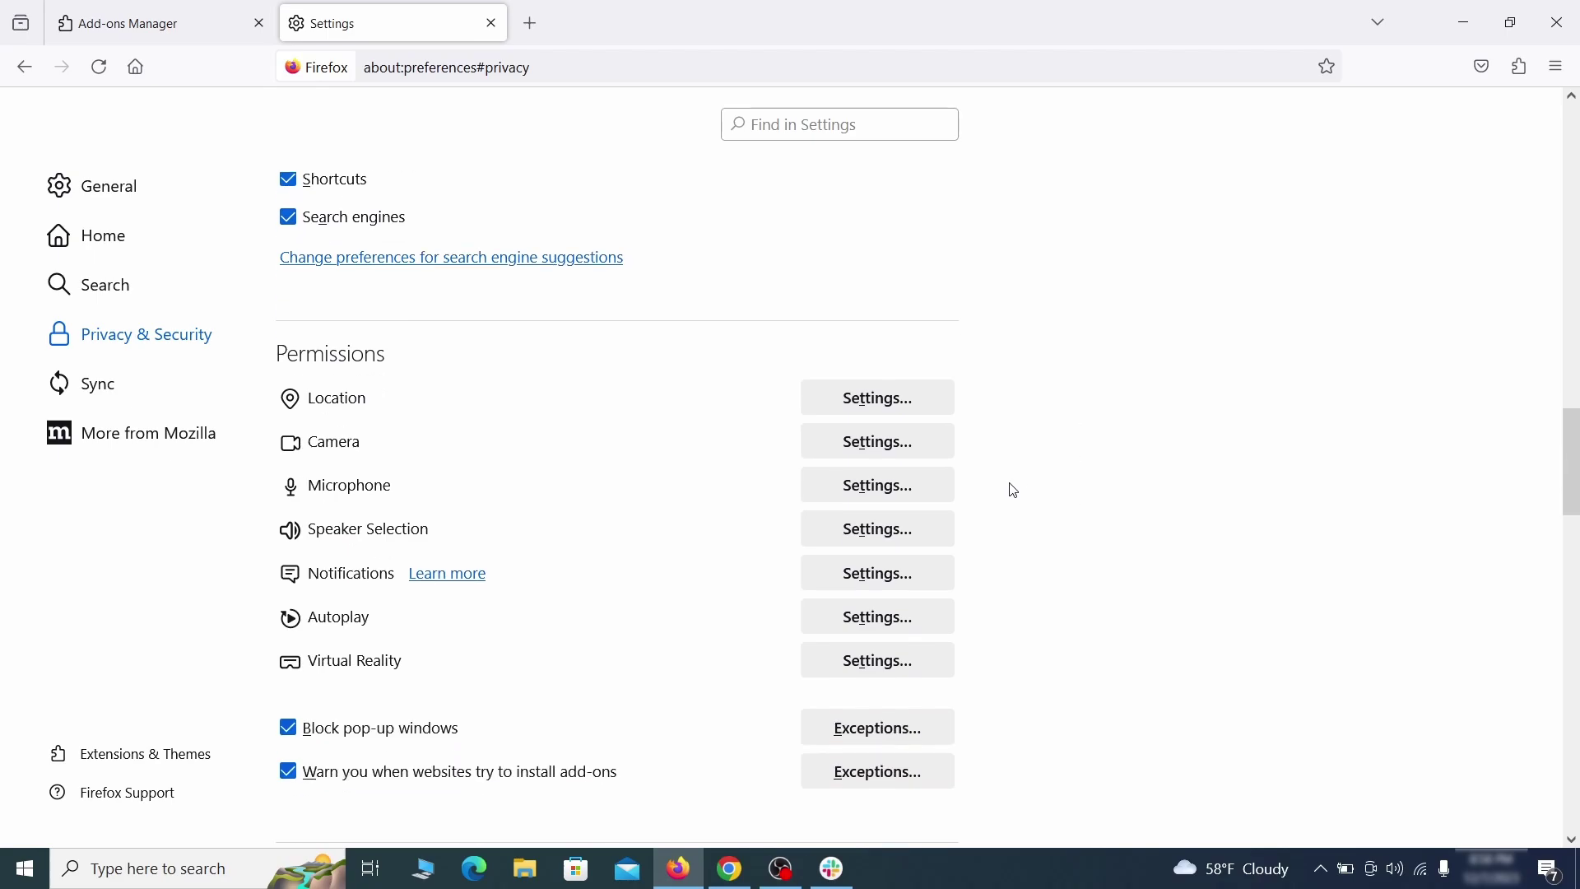
{"action": "left_click", "coordinate": [919, 588]}
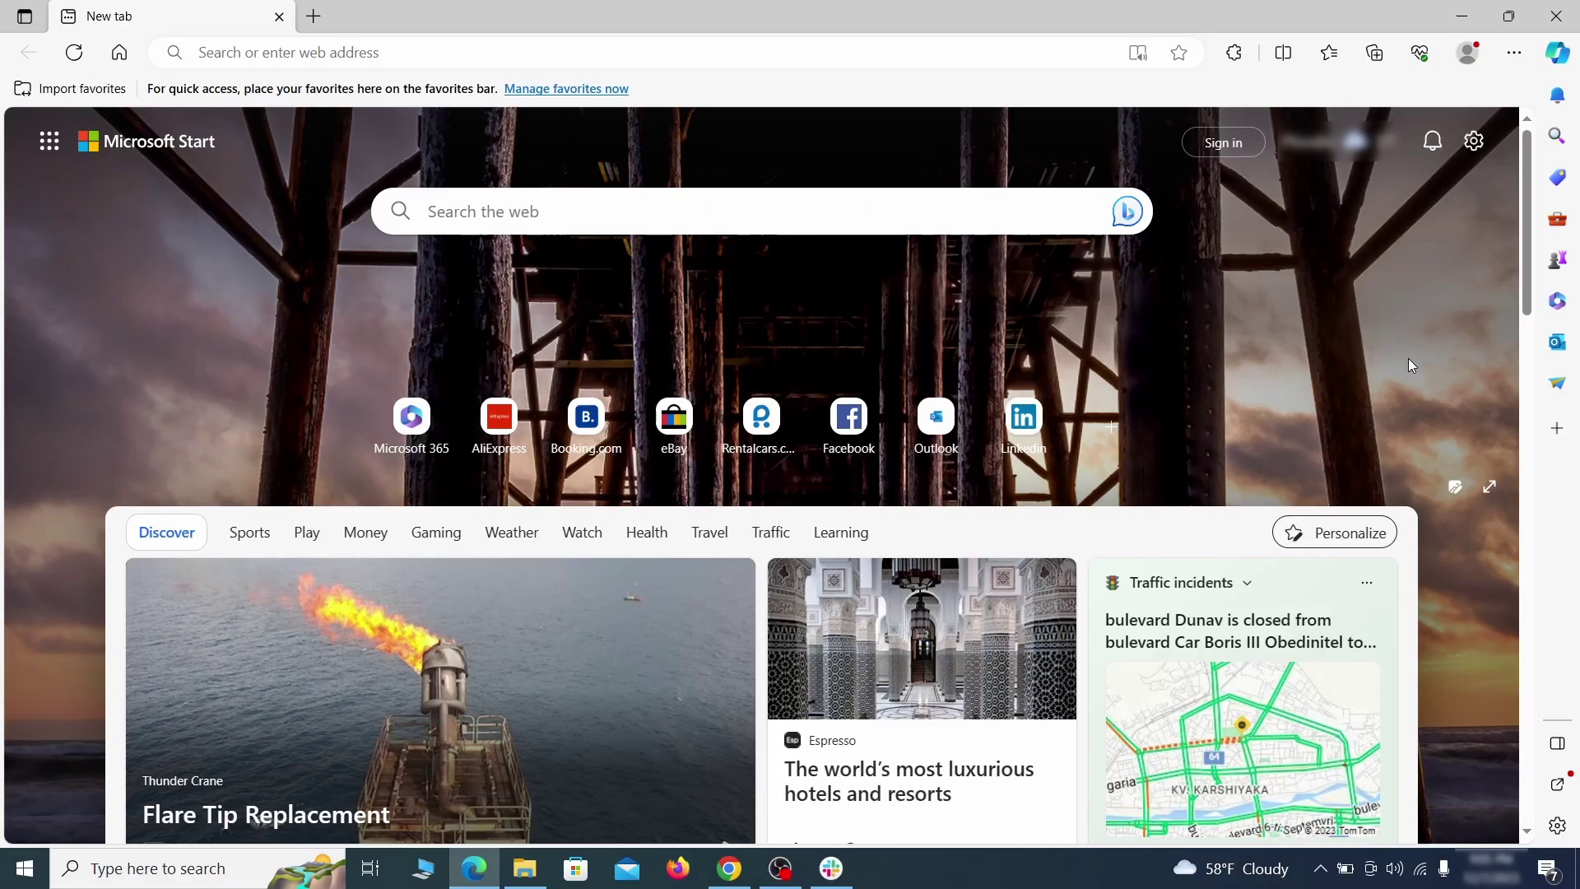
Step: In Microsoft Edge, disable the Quidco Cashback Reminder extension and remove it
{"action": "left_click", "coordinate": [1513, 53]}
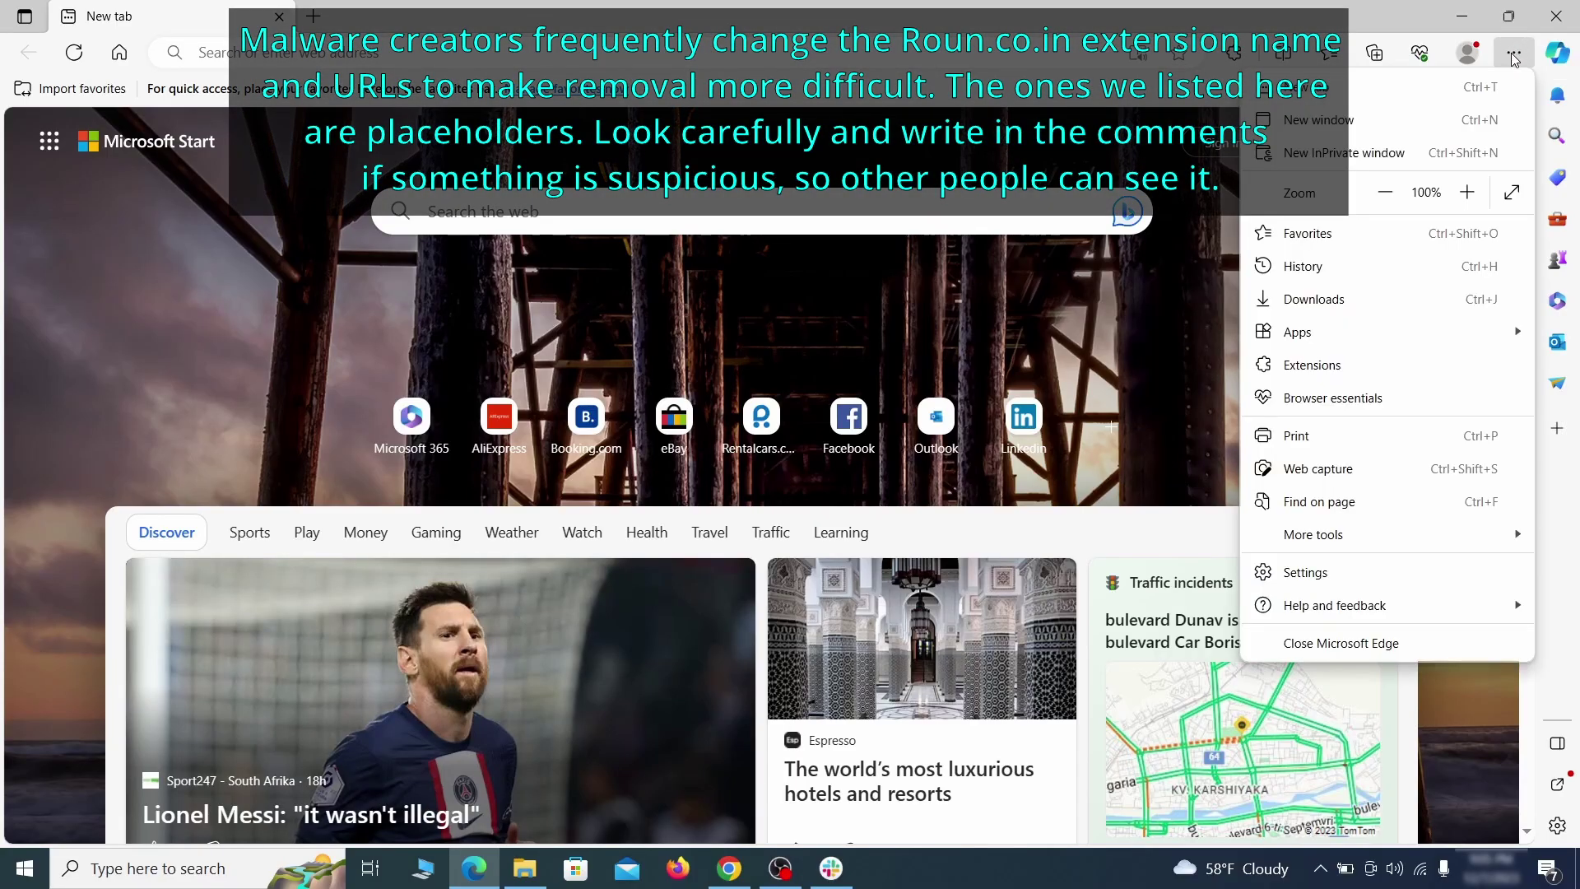
{"action": "left_click", "coordinate": [1358, 360]}
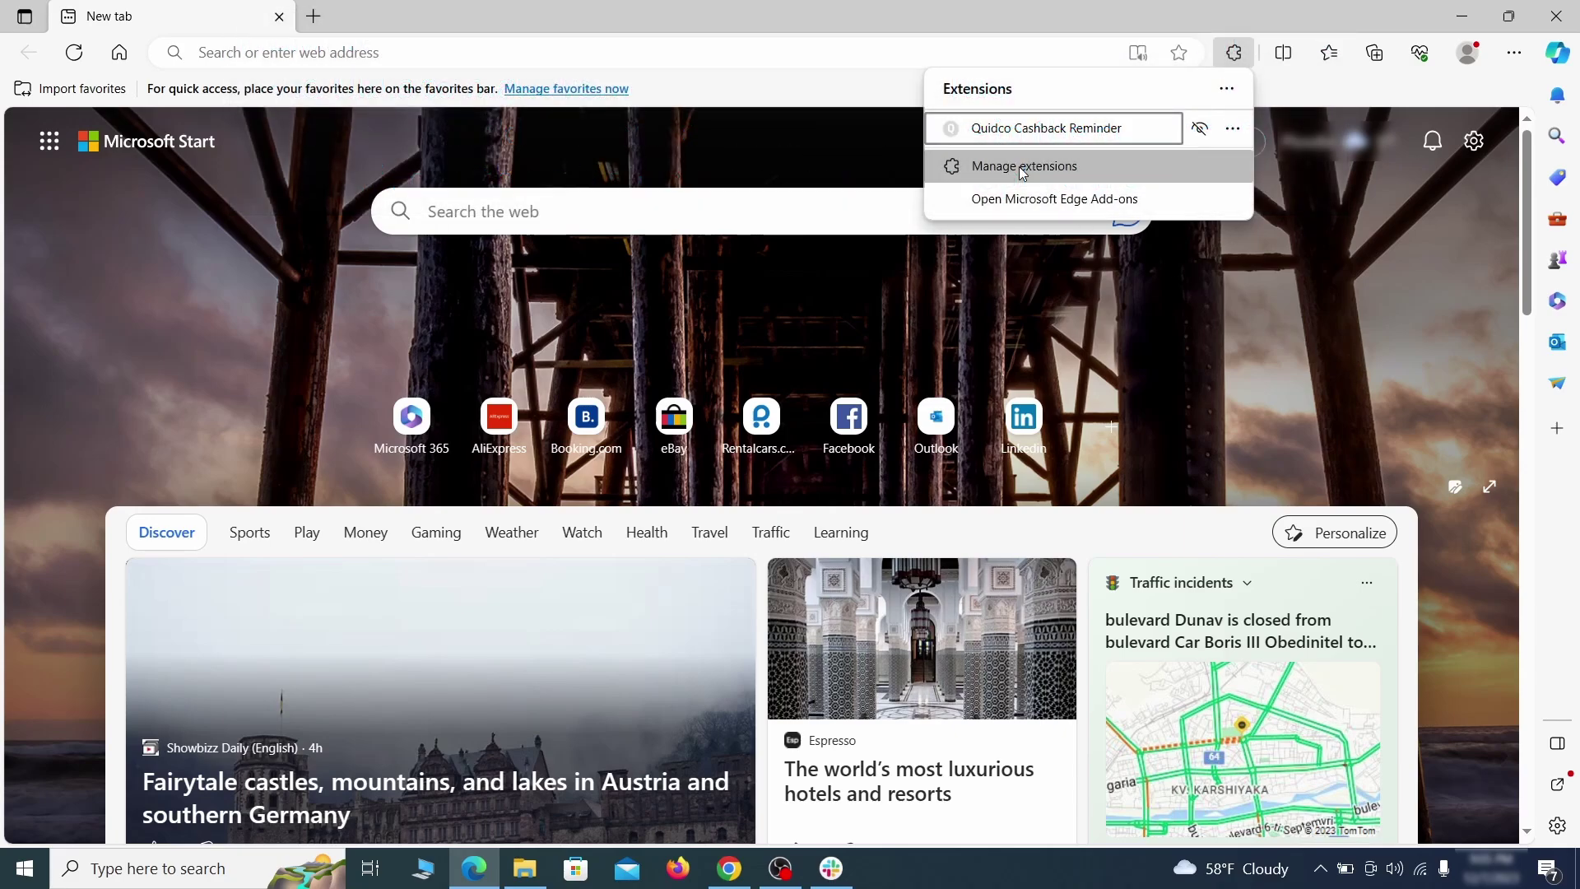
{"action": "left_click", "coordinate": [1022, 169]}
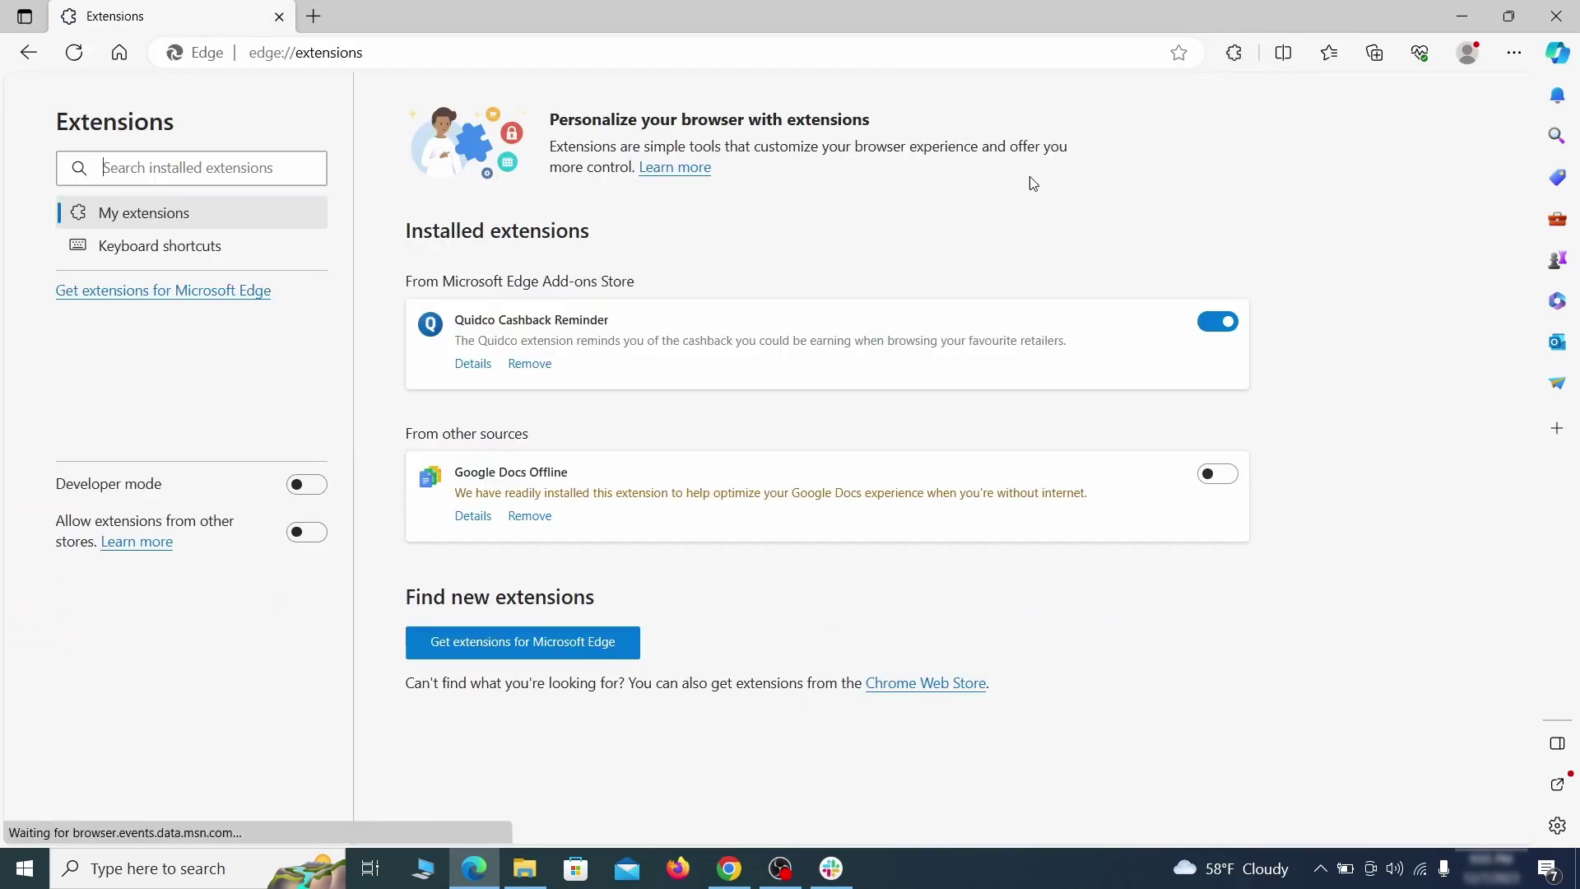
{"action": "left_click", "coordinate": [1219, 324]}
{"action": "left_click", "coordinate": [529, 364]}
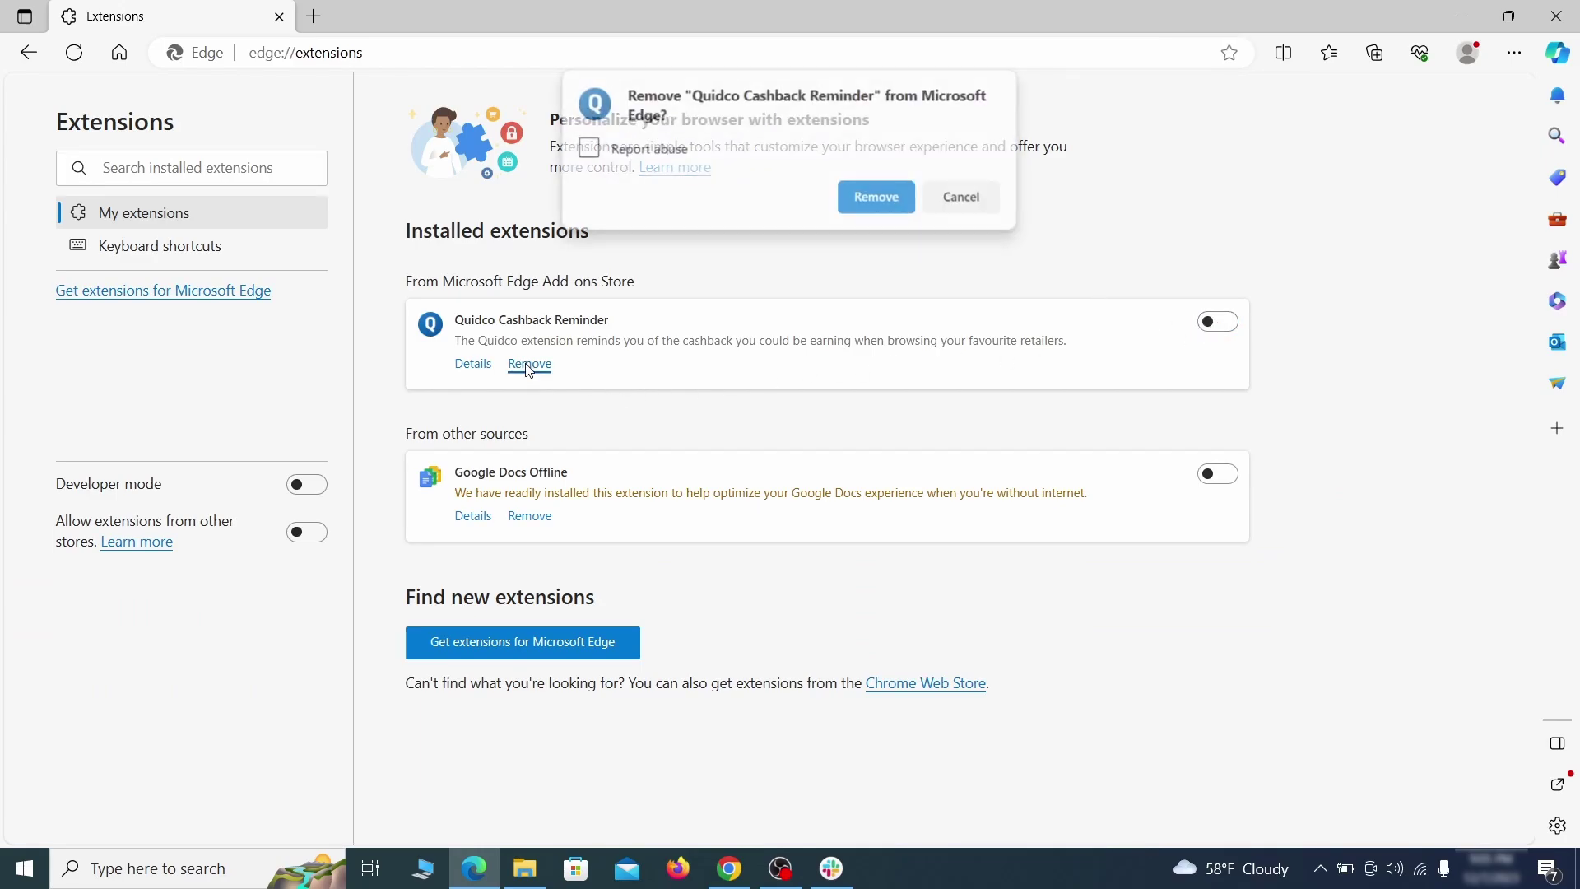
{"action": "left_click", "coordinate": [878, 197]}
Step: Open the choice of browsing data to clear in Edge's privacy, search, and services settings
{"action": "key", "text": "ctrl+t"}
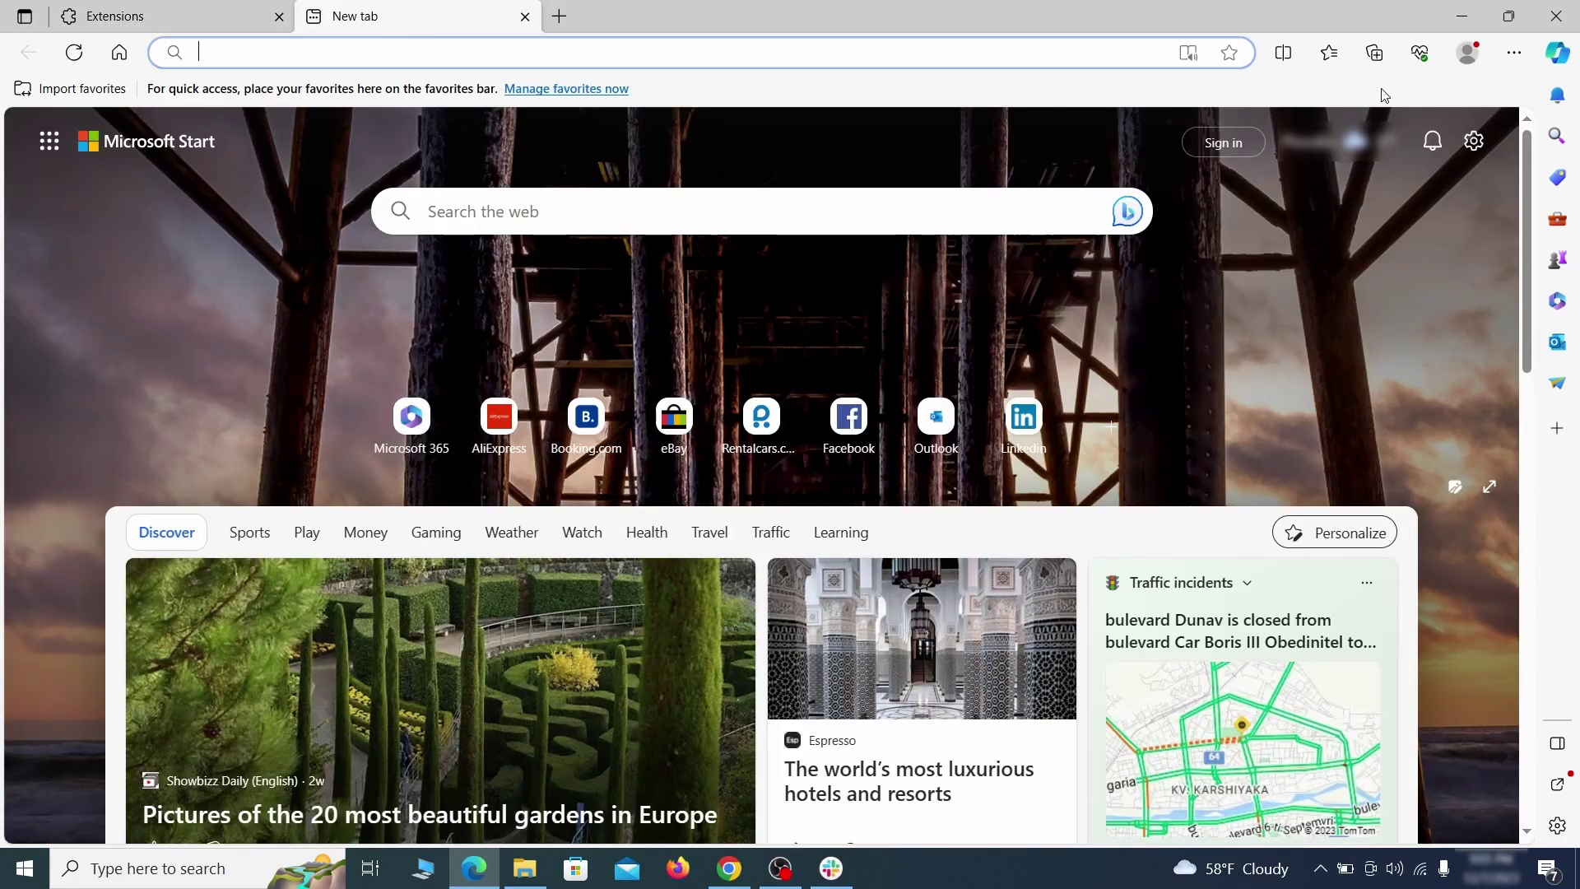
{"action": "left_click", "coordinate": [1514, 53]}
{"action": "left_click", "coordinate": [1308, 571]}
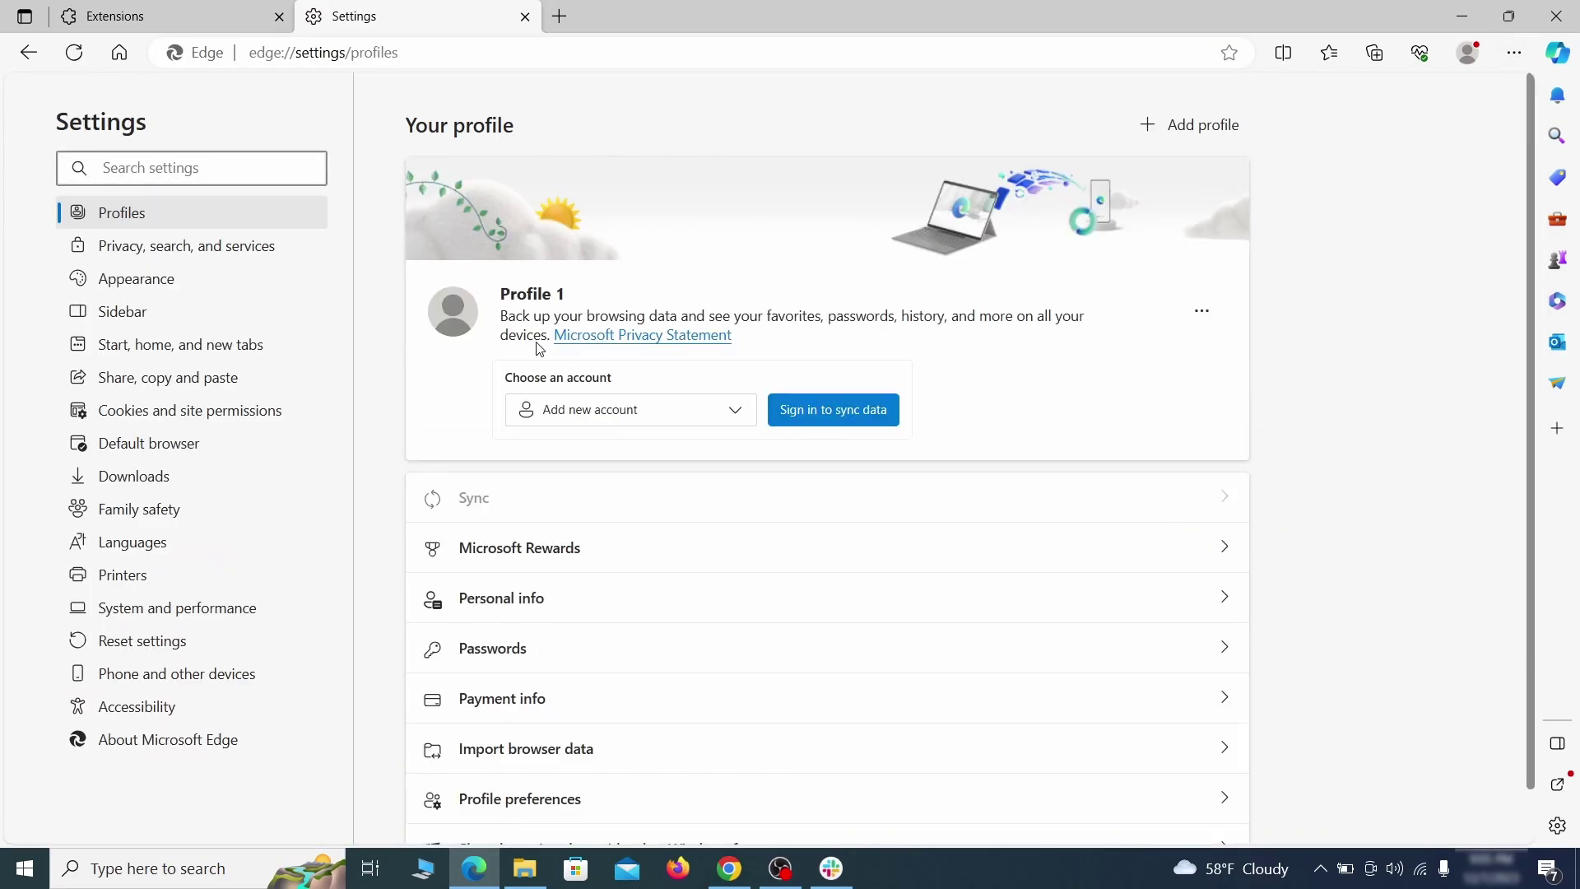
{"action": "left_click", "coordinate": [265, 250]}
{"action": "scroll", "coordinate": [857, 504], "scroll_direction": "down", "scroll_amount": 4}
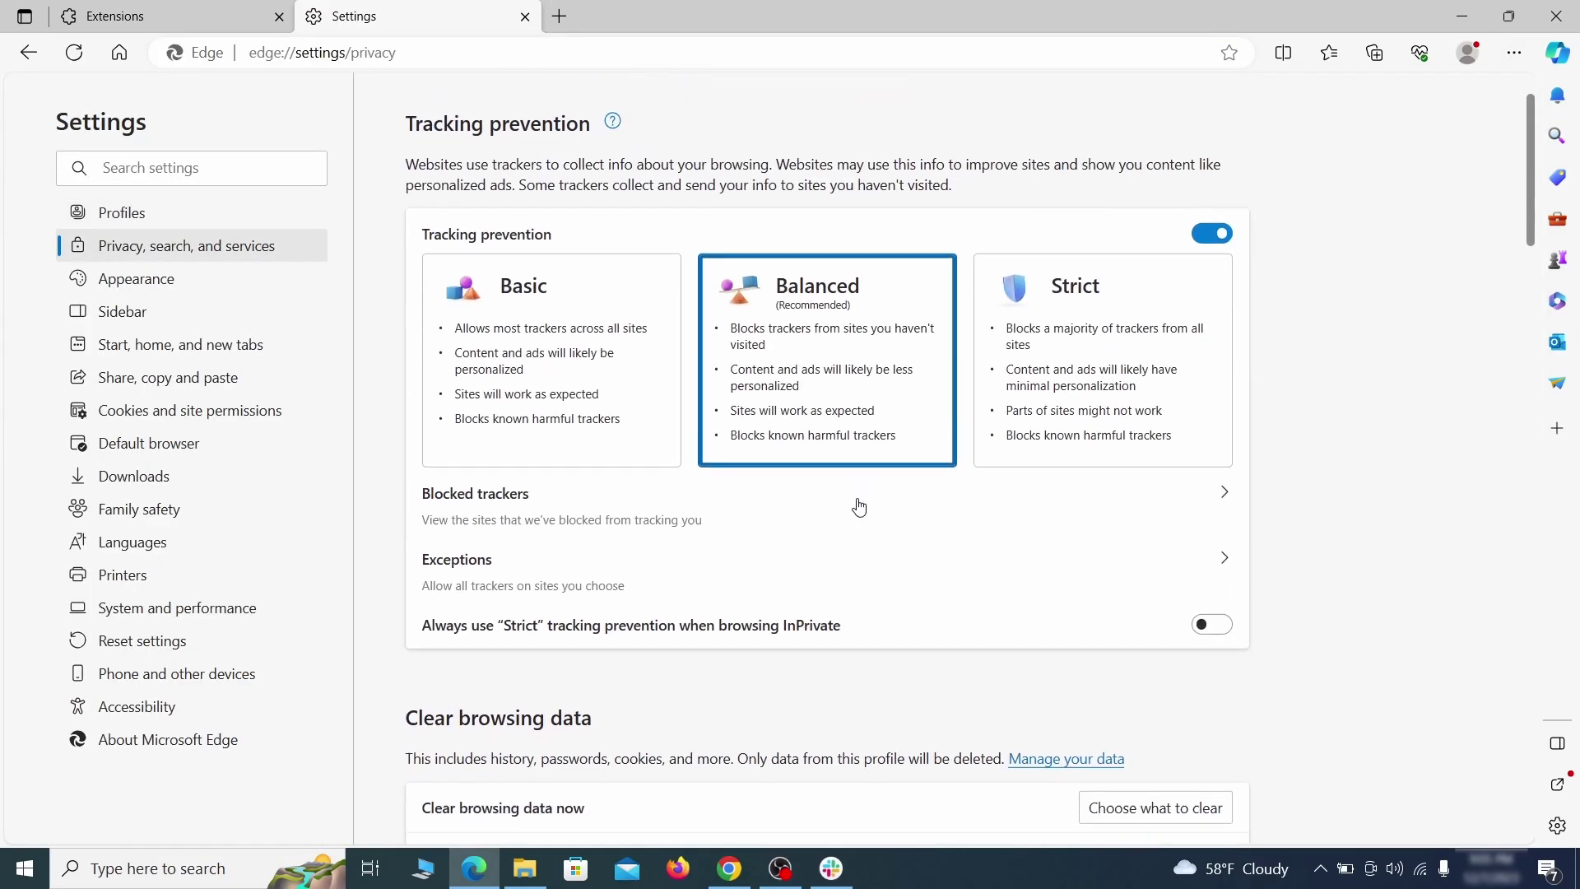
{"action": "left_click", "coordinate": [1183, 572]}
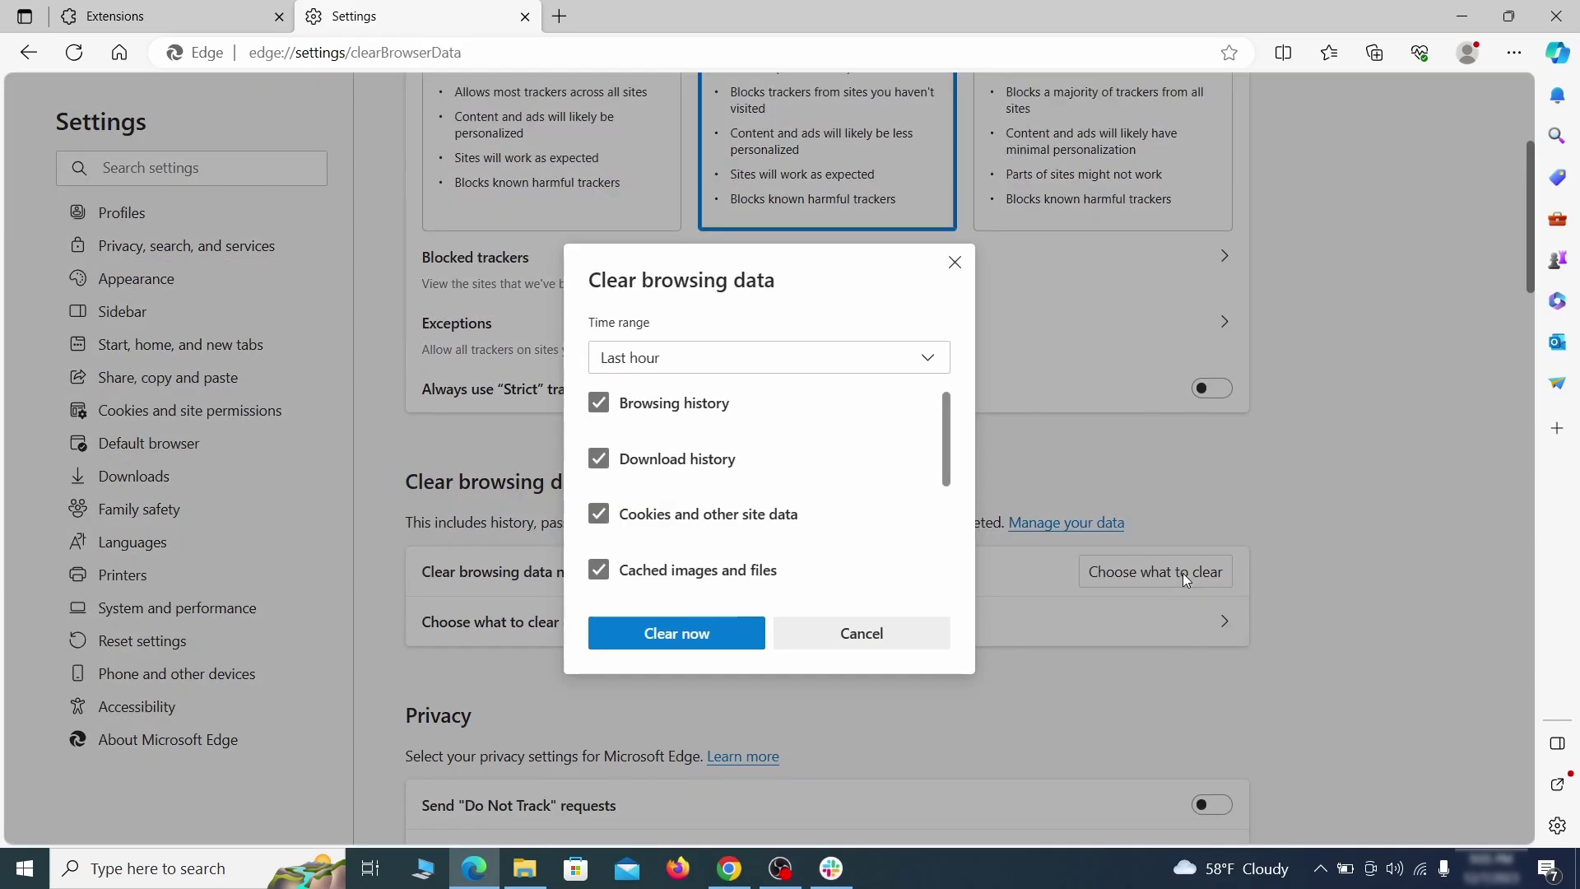
Step: Set the search engine used in Edge's address bar to Google
{"action": "scroll", "coordinate": [650, 470], "scroll_direction": "down", "scroll_amount": 5}
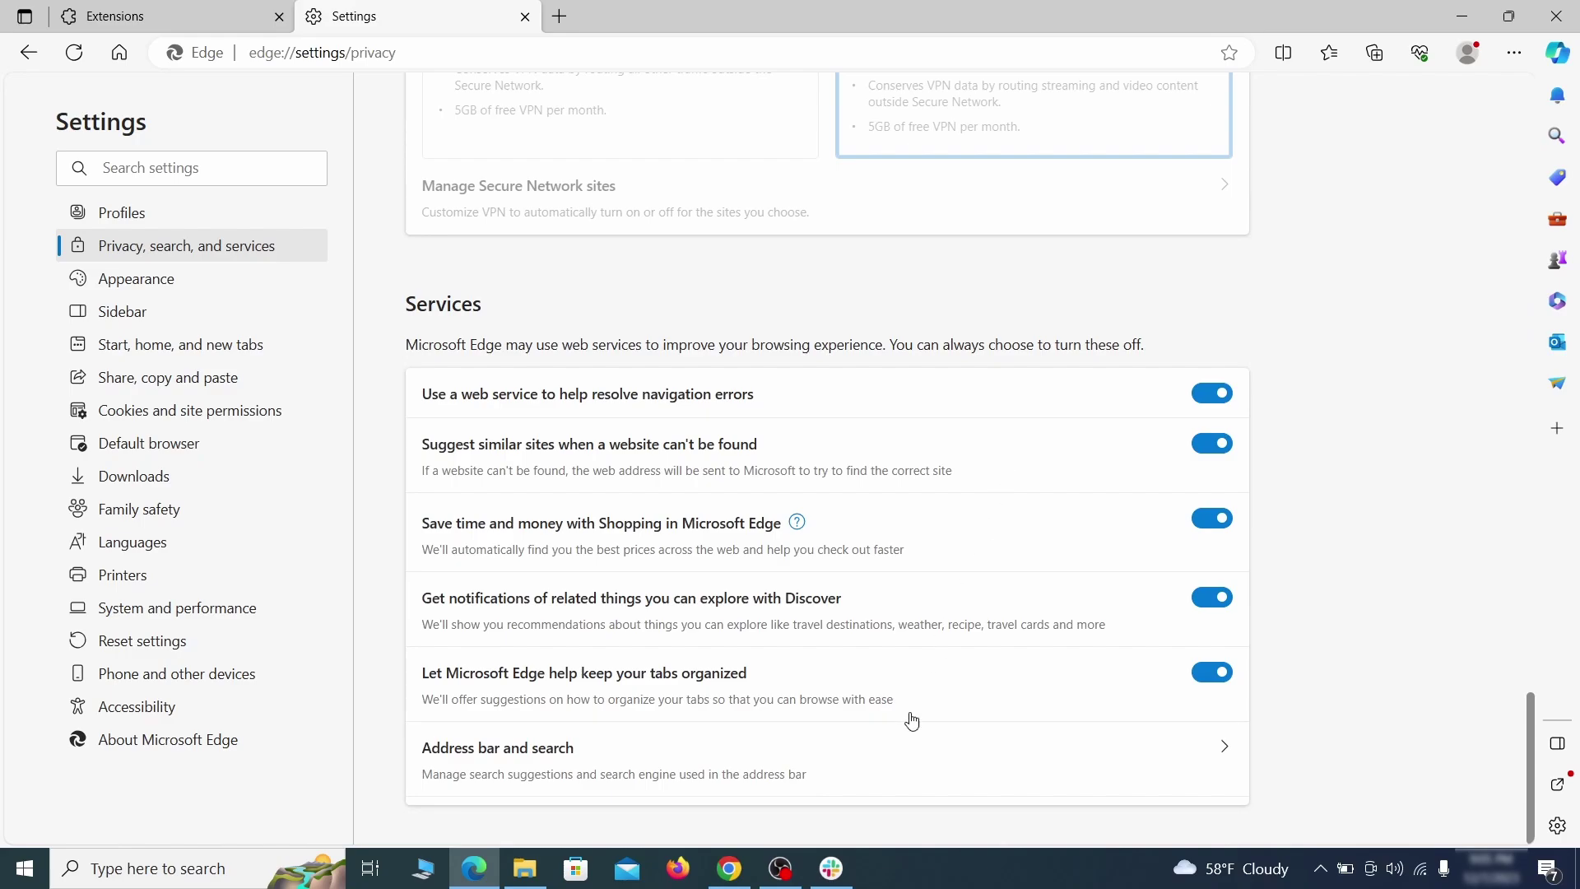
{"action": "left_click", "coordinate": [903, 780]}
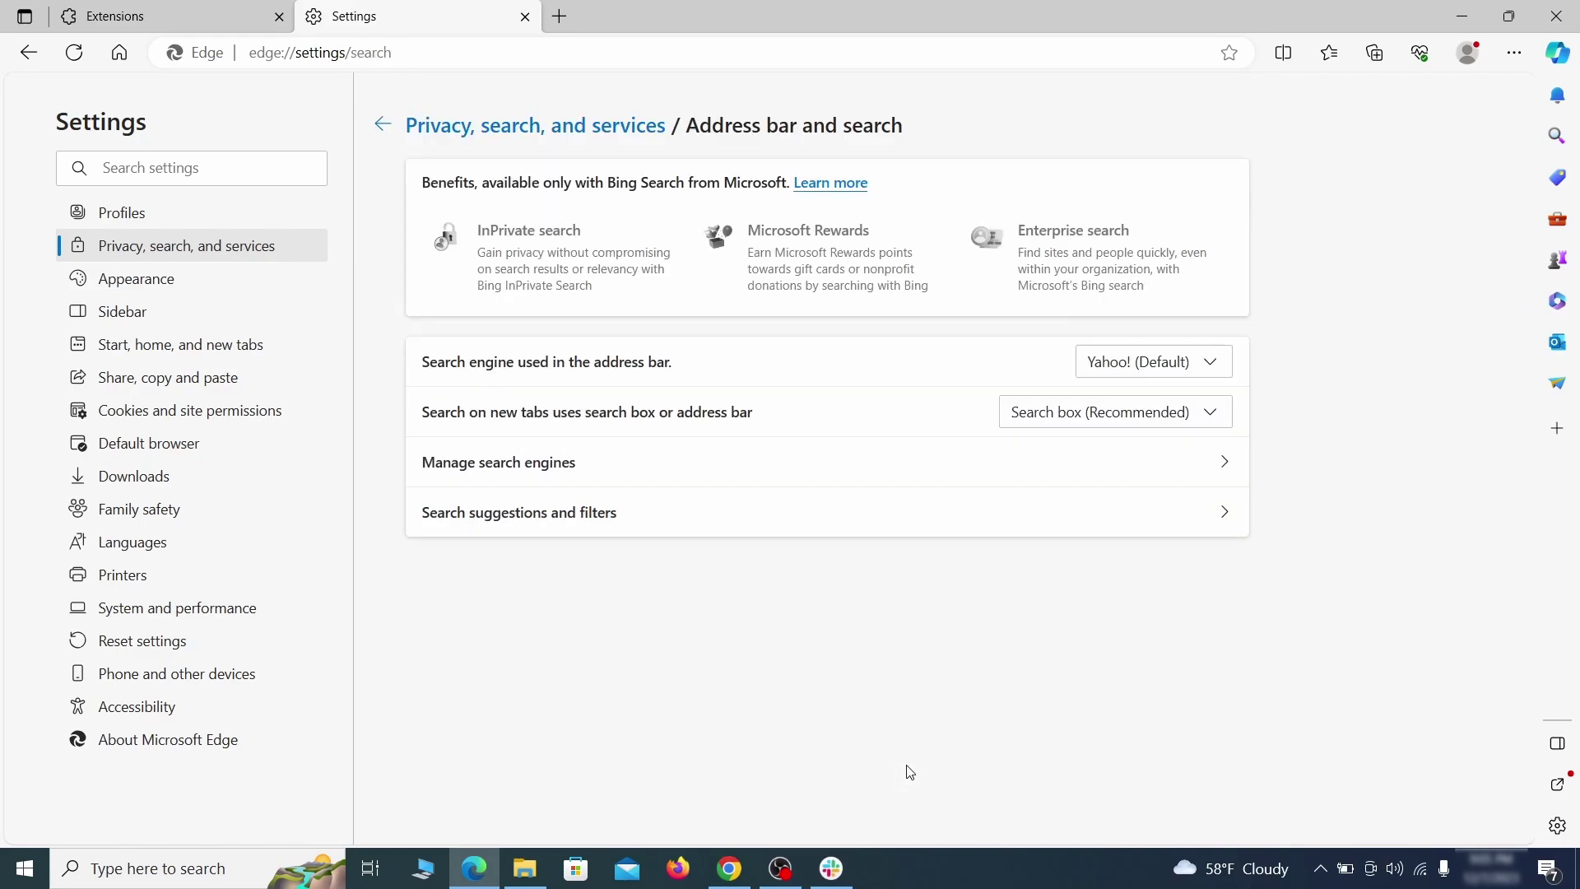
{"action": "left_click", "coordinate": [1217, 364]}
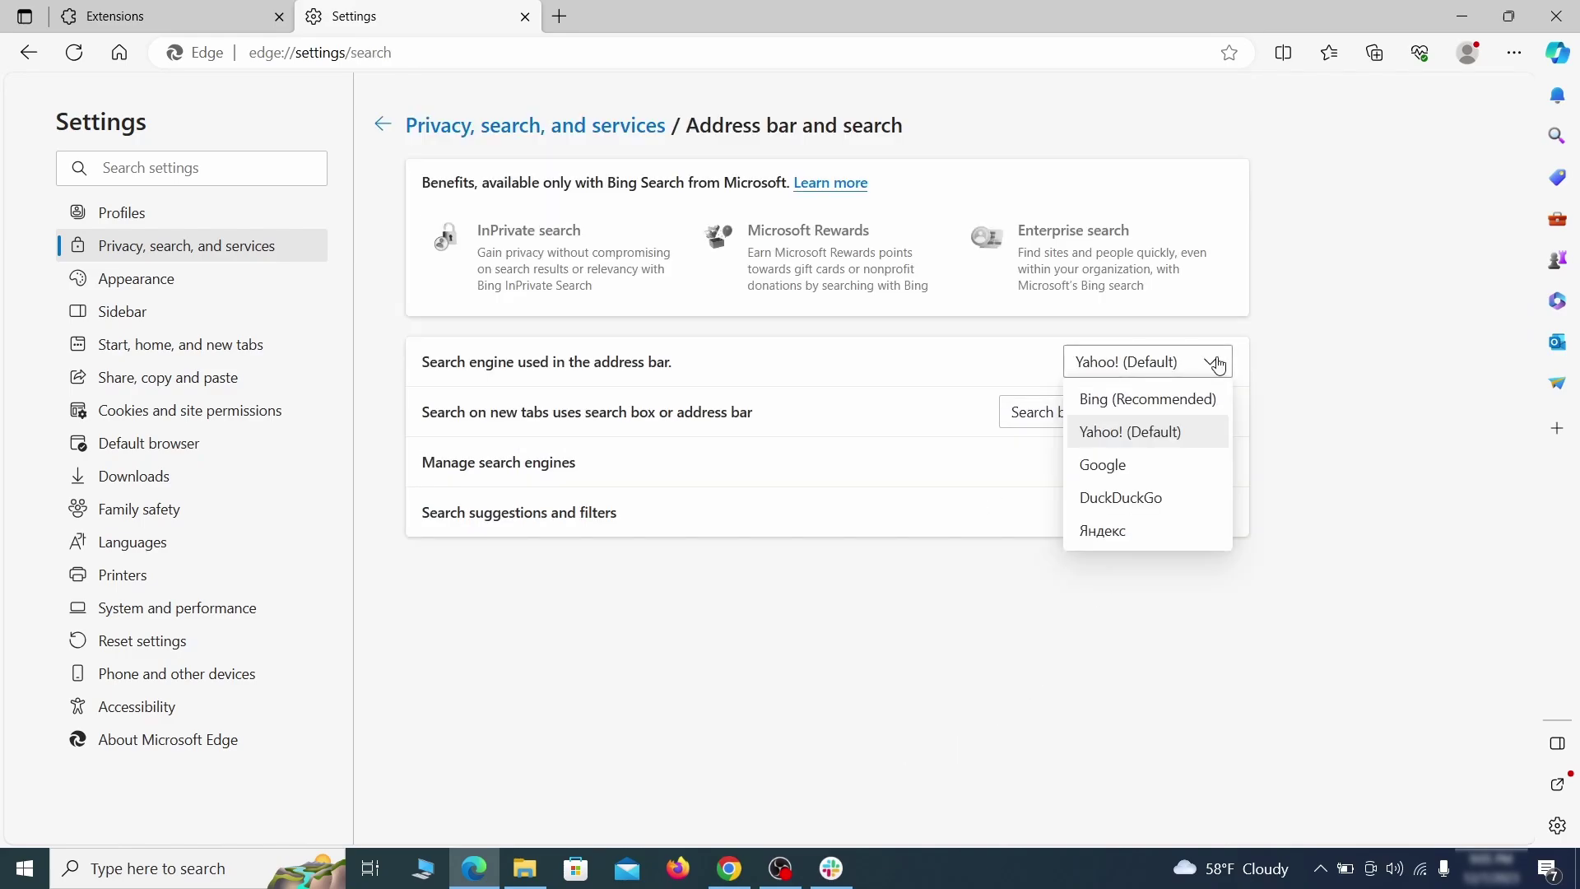
{"action": "left_click", "coordinate": [1169, 462]}
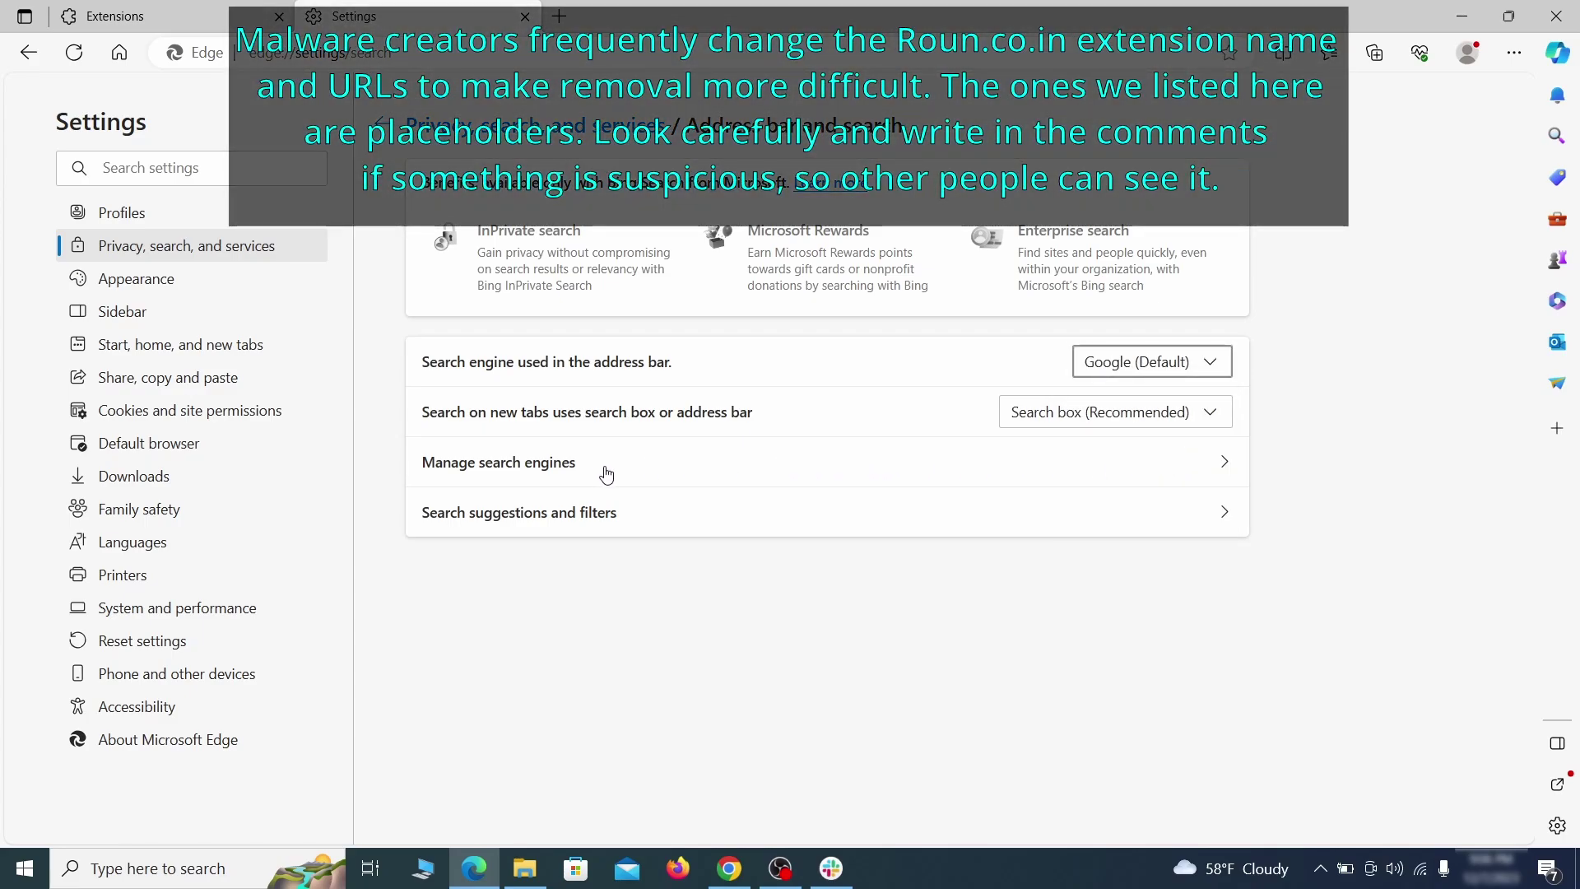
Step: Remove ExampleRougeURL.com from the managed search engines of the address bar
{"action": "left_click", "coordinate": [609, 472]}
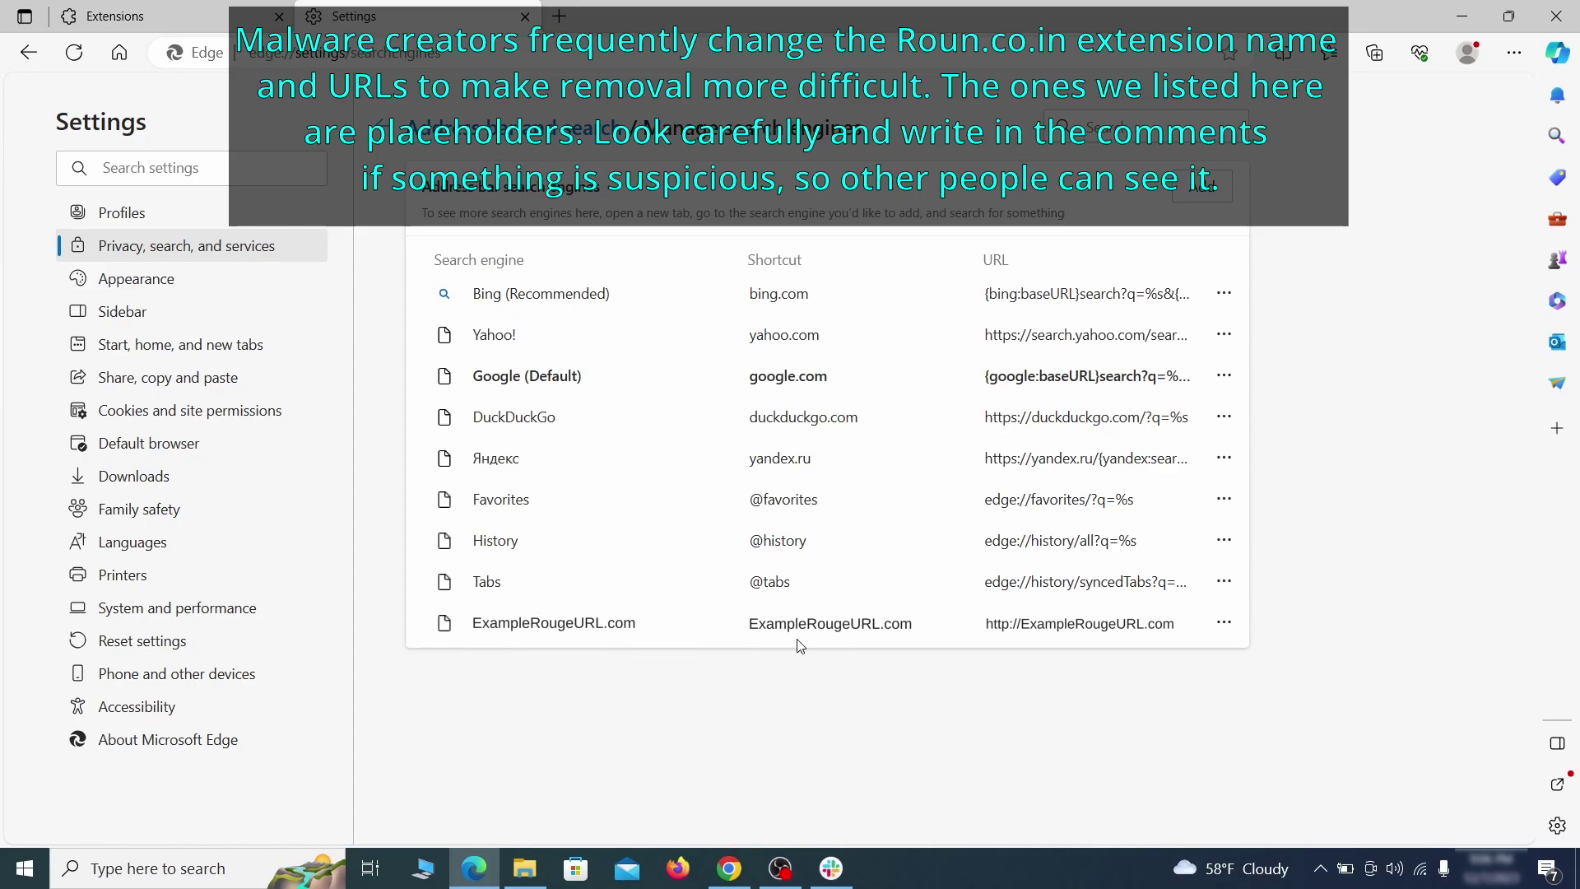
{"action": "left_click", "coordinate": [1224, 622]}
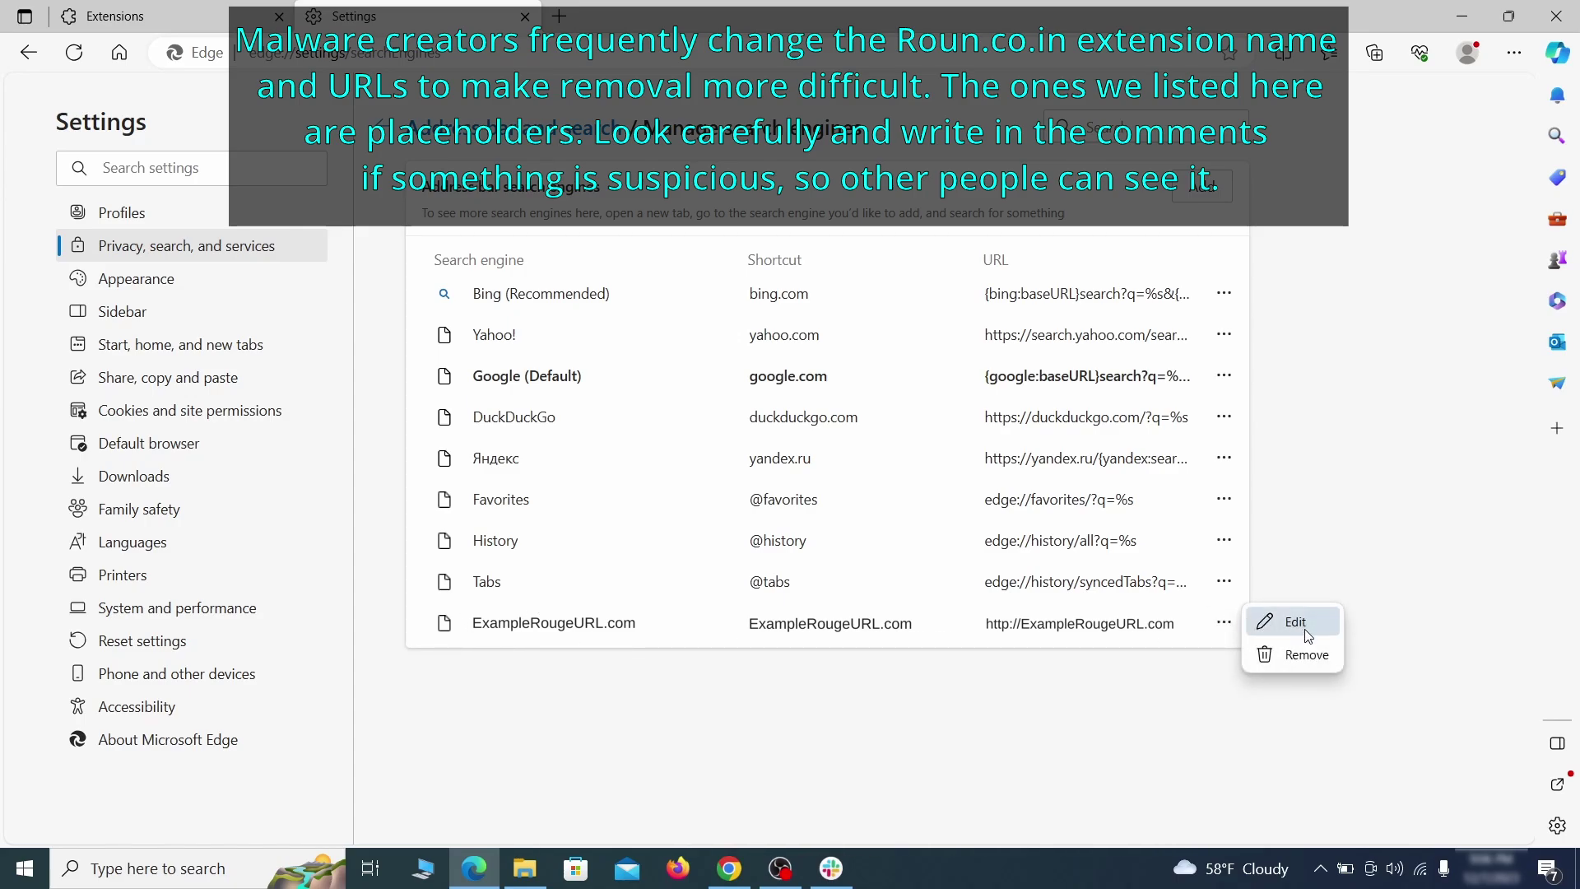
{"action": "left_click", "coordinate": [1309, 658]}
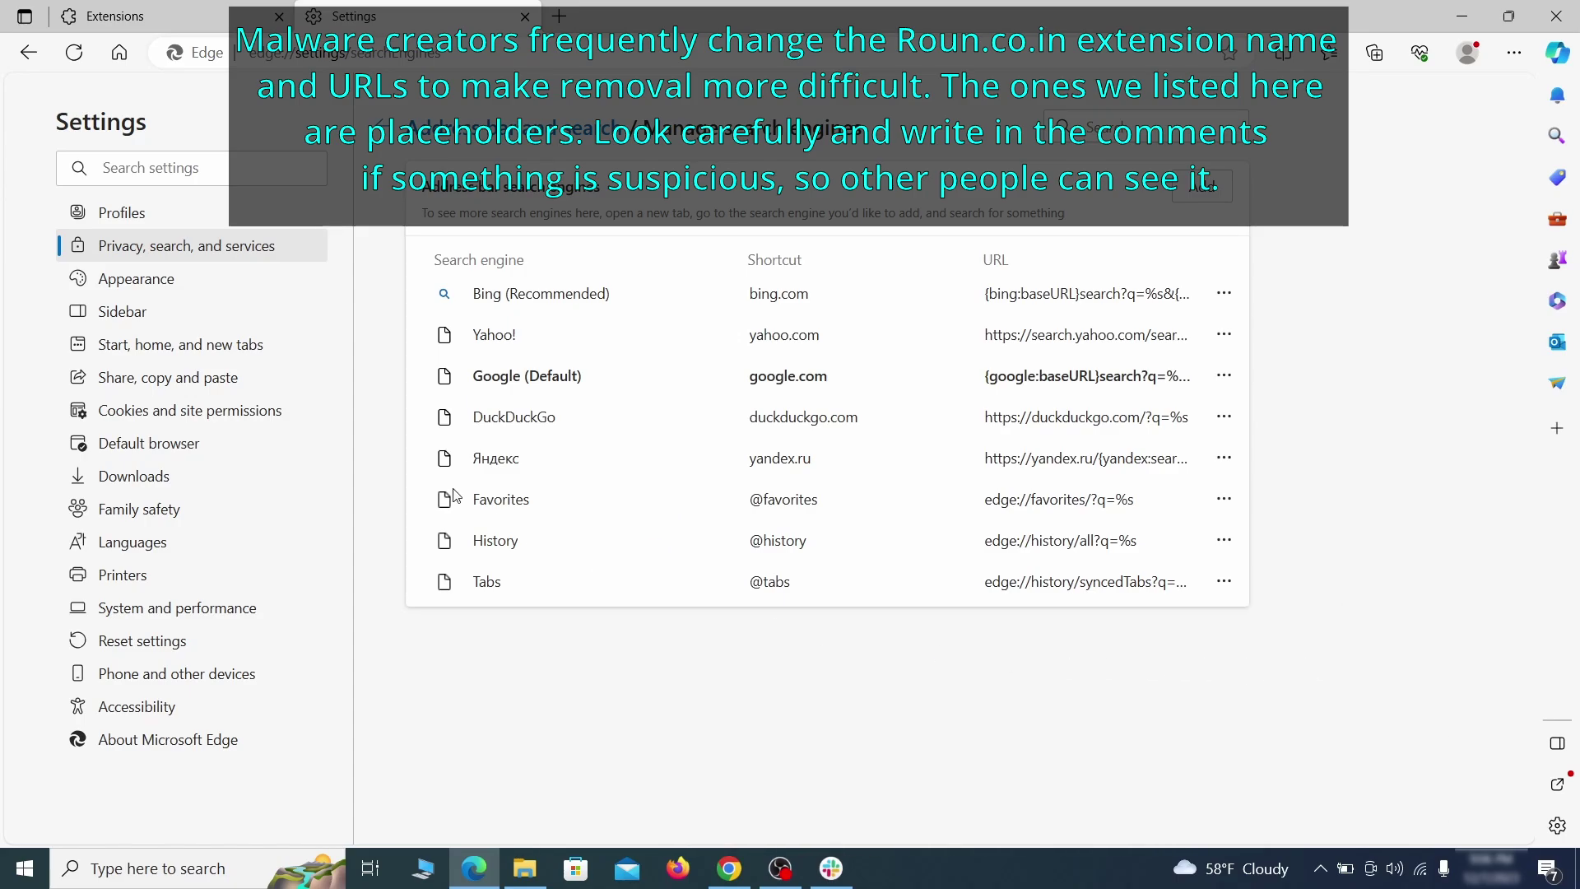
Step: Delete ExampleRougeURL.com from the pages that open when Edge starts
{"action": "left_click", "coordinate": [198, 346]}
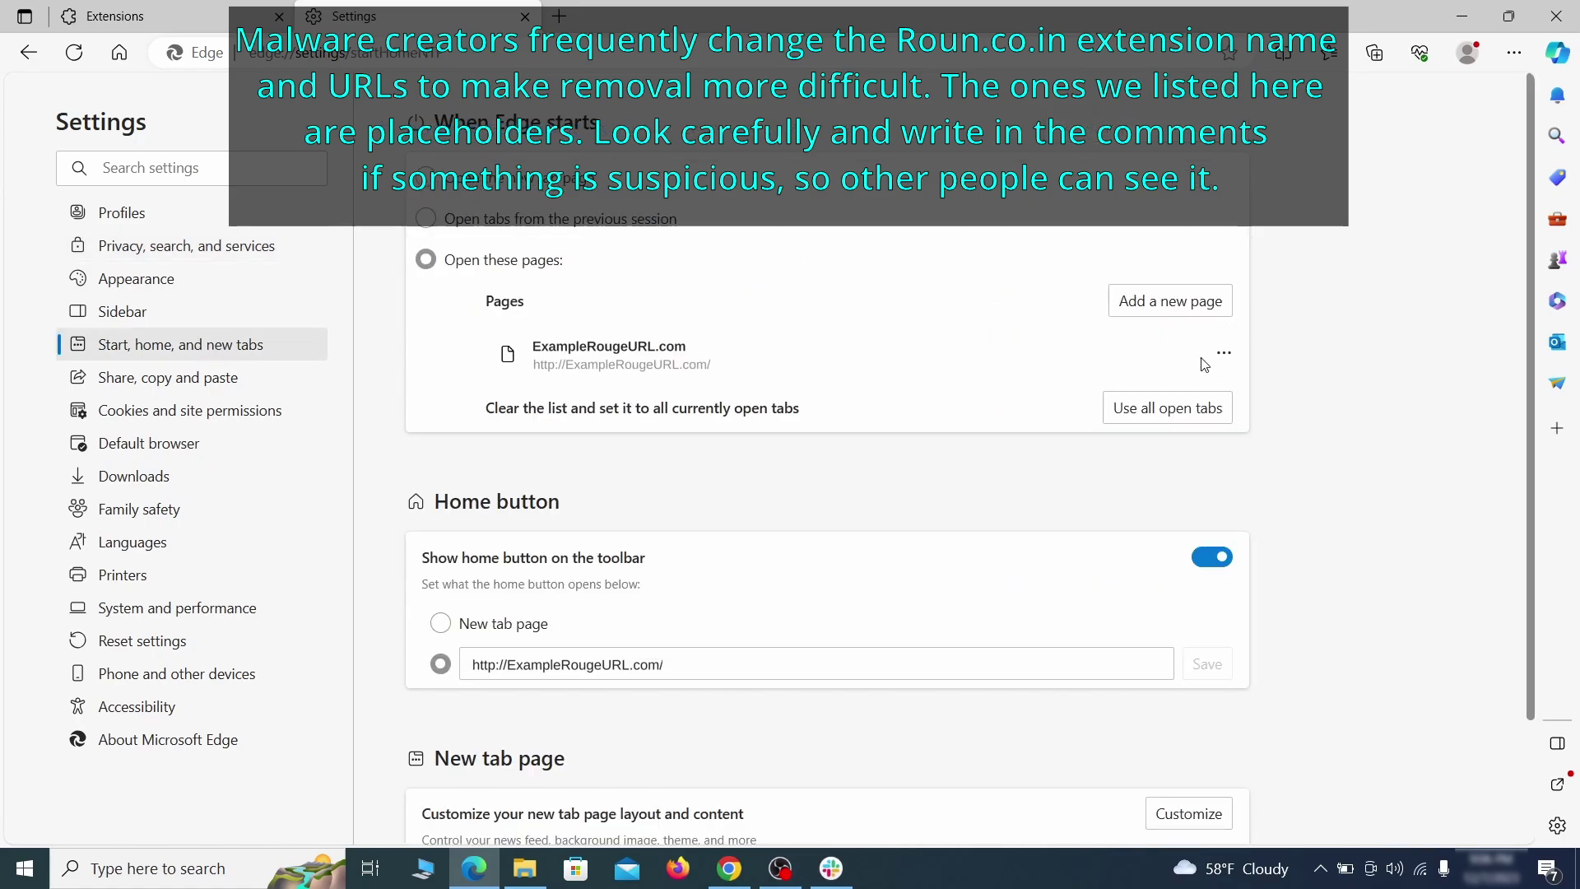
{"action": "left_click", "coordinate": [1223, 354]}
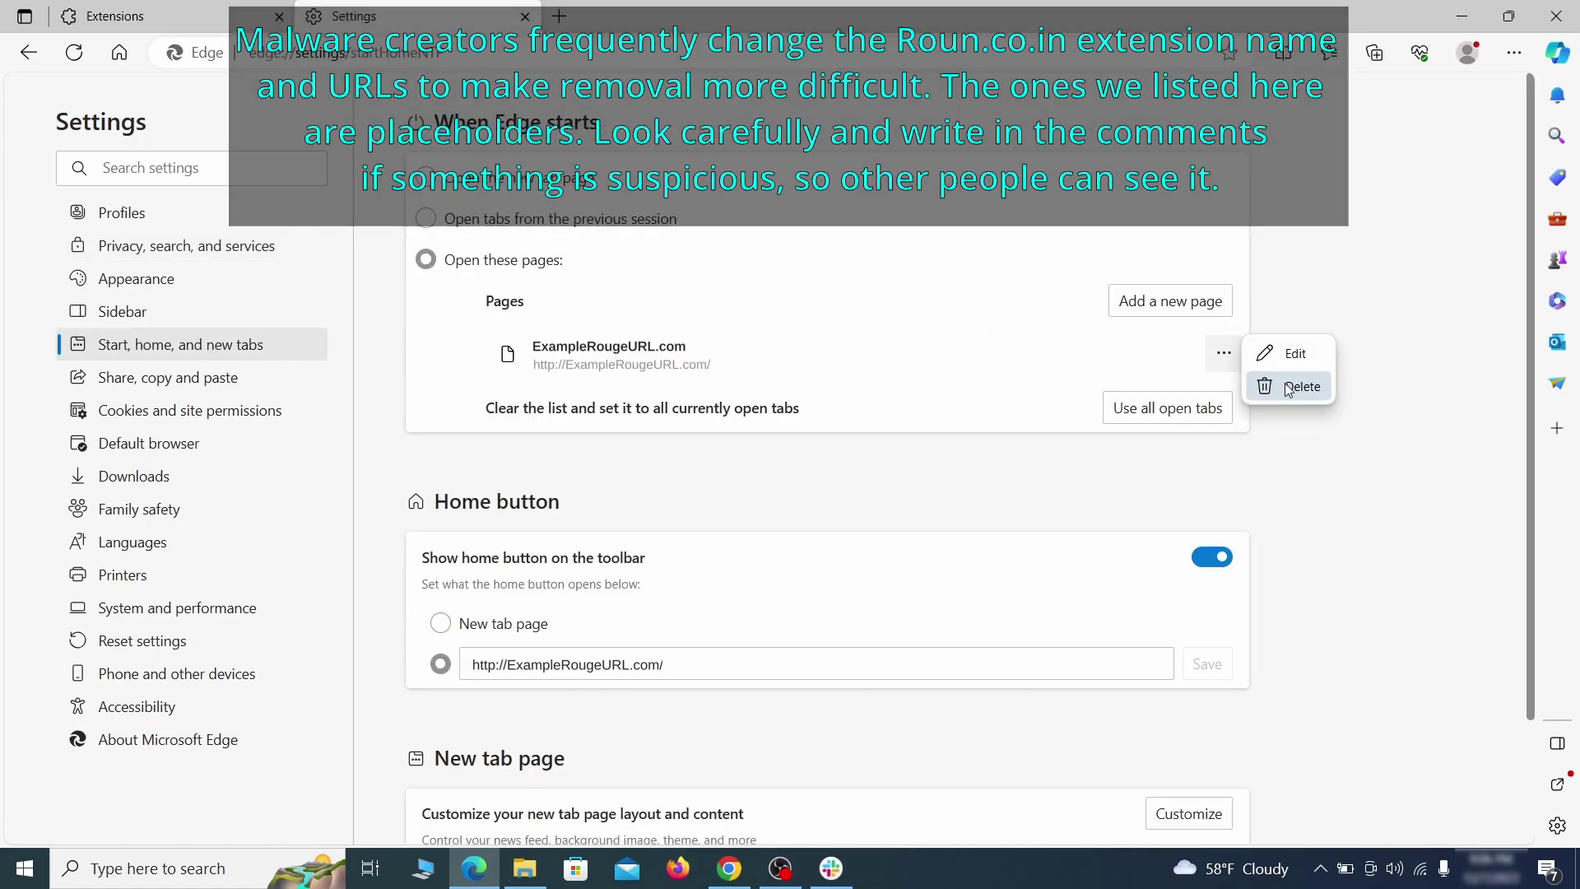
{"action": "left_click", "coordinate": [1271, 384]}
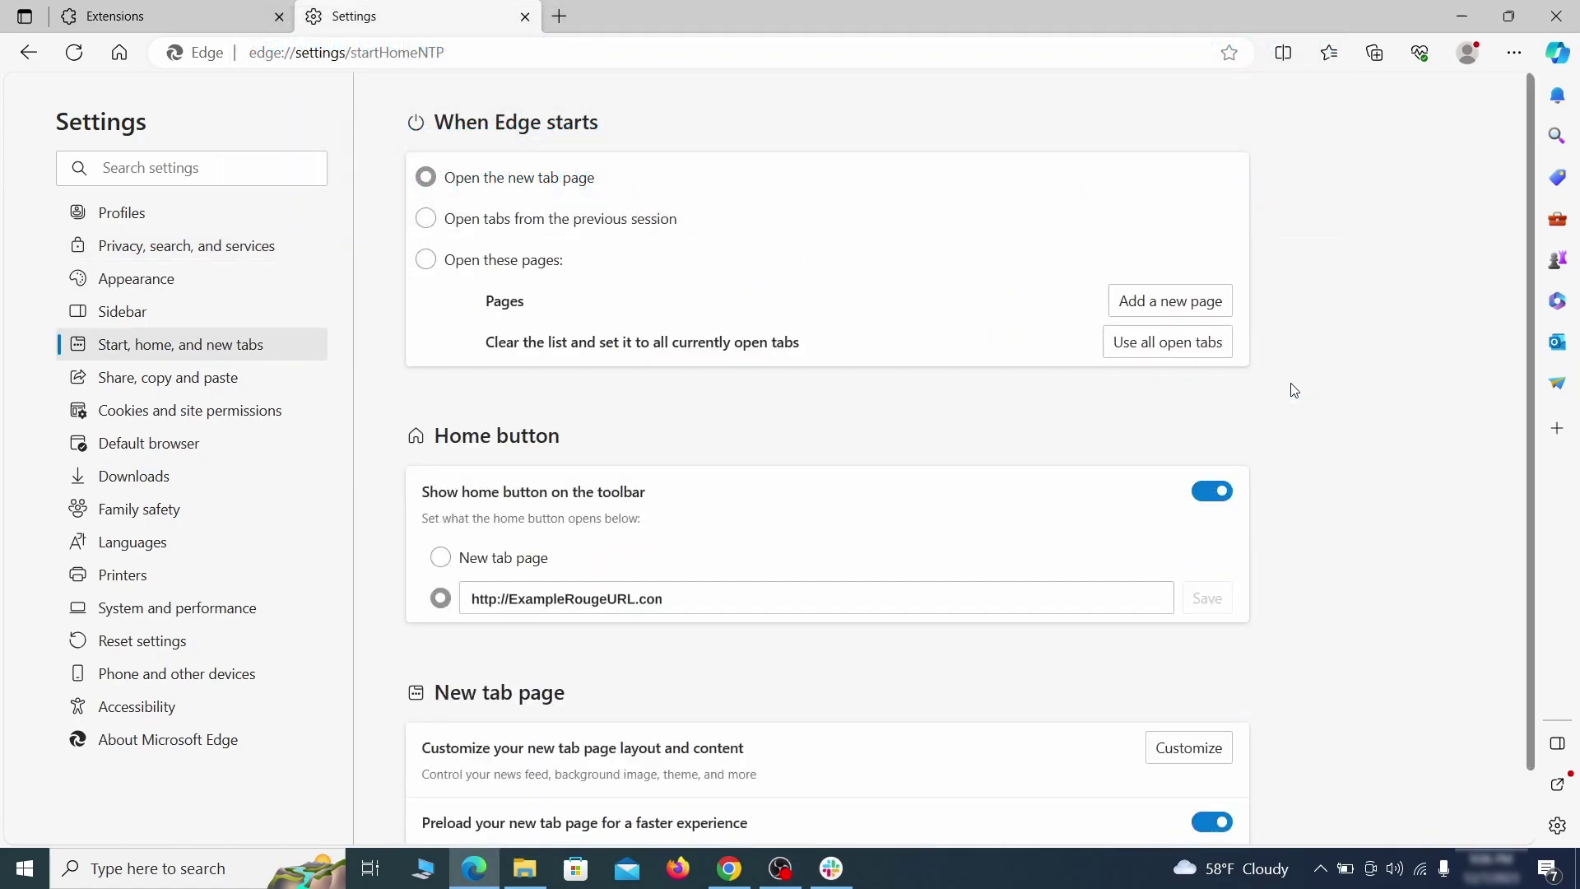
Step: Clear the home button's custom URL and set it to the new tab page, with startup opening tabs from the previous session
{"action": "triple_click", "coordinate": [686, 591]}
{"action": "key", "text": "BackSpace"}
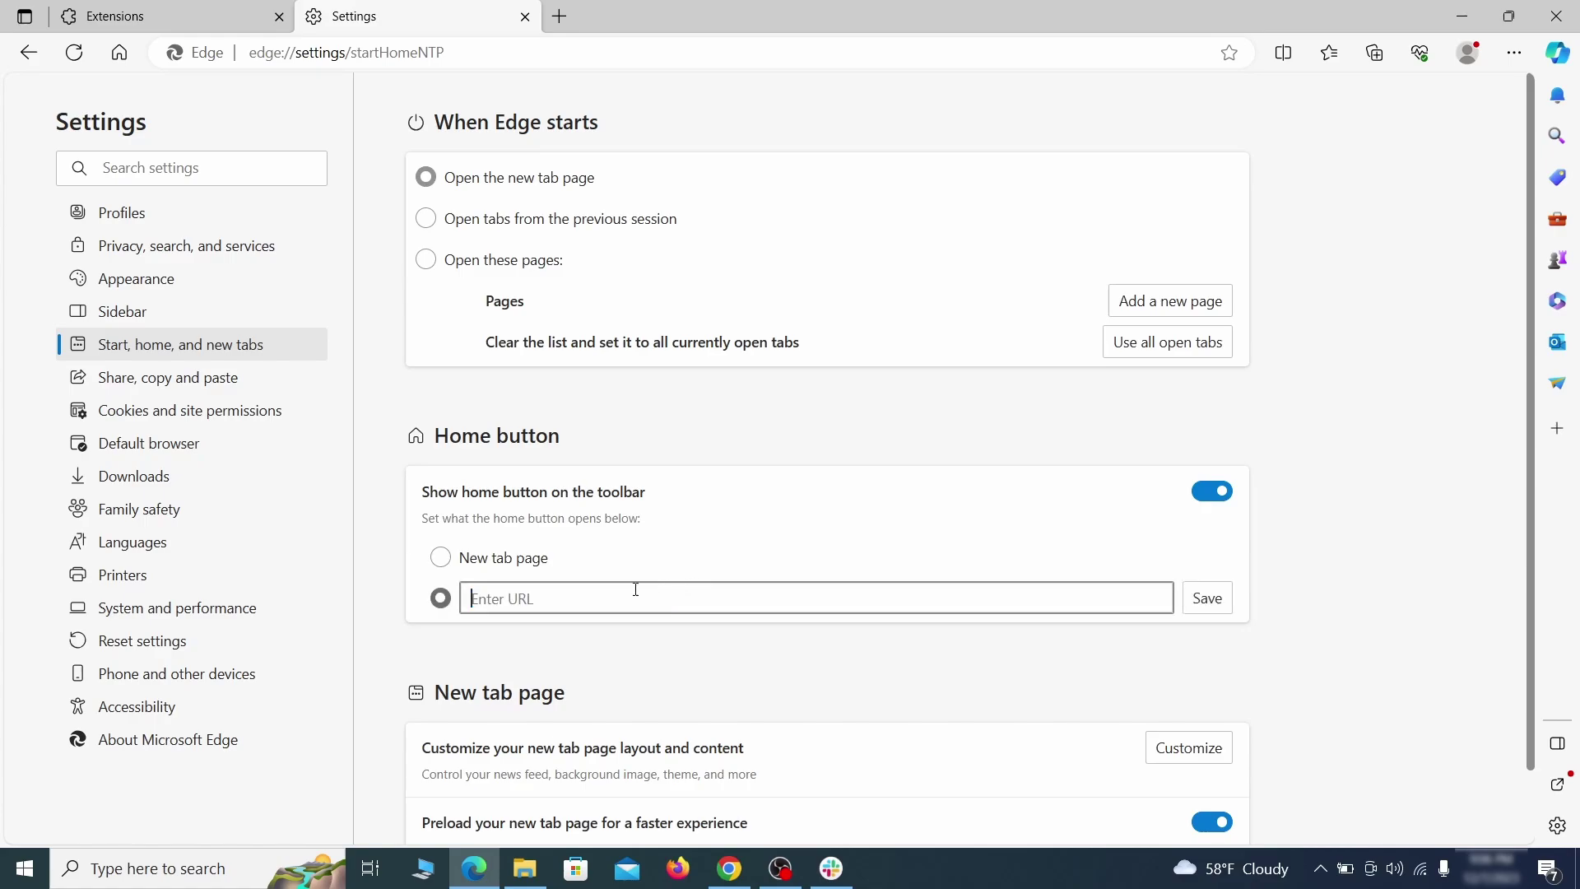
{"action": "left_click", "coordinate": [441, 560]}
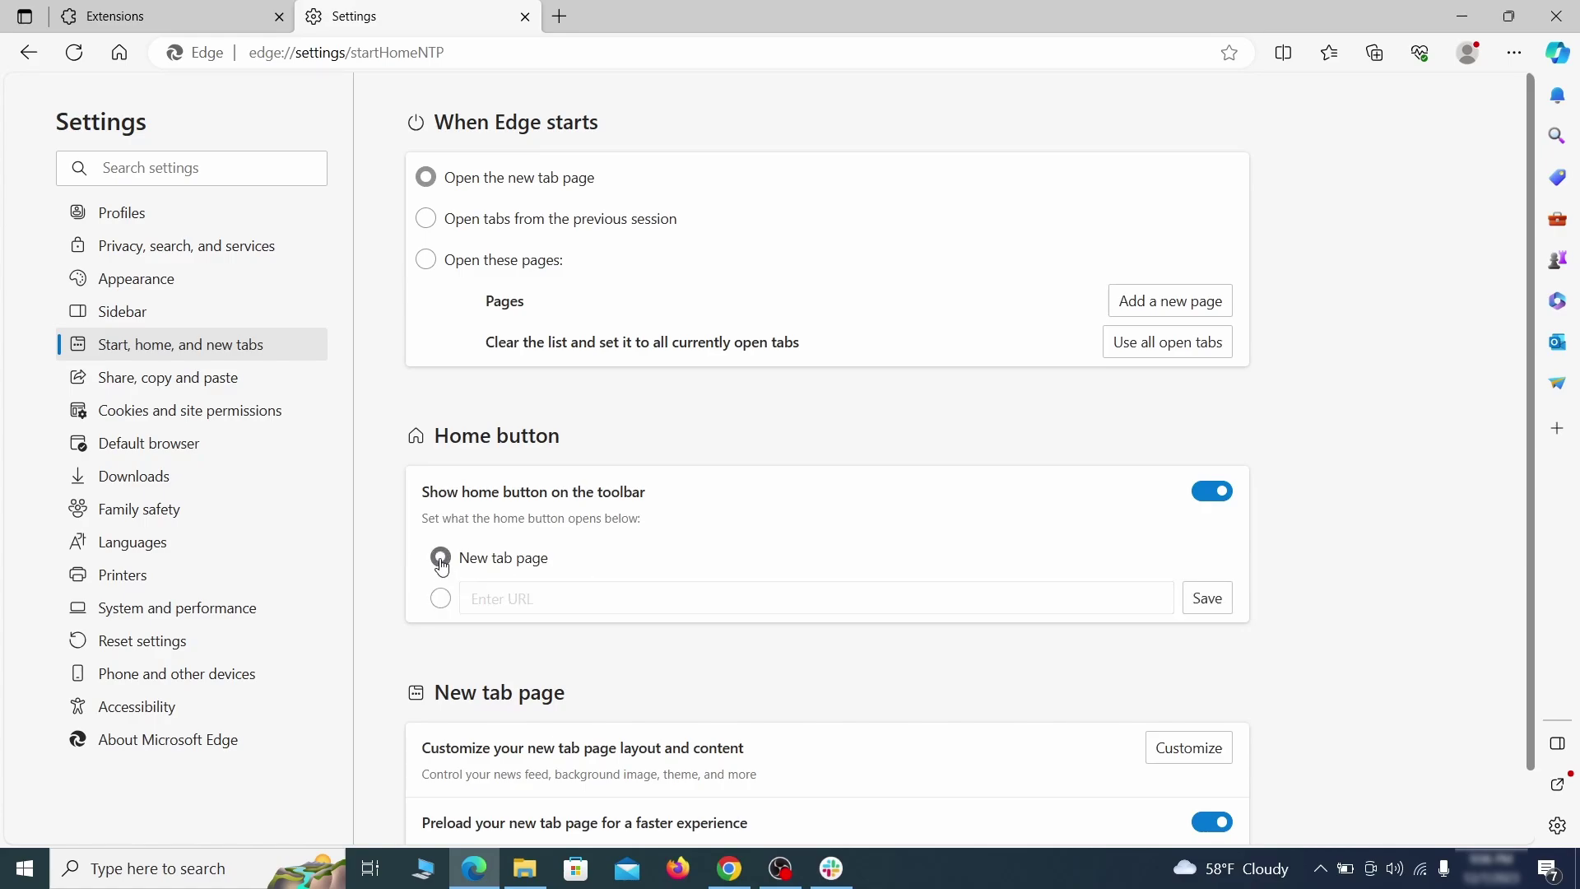
{"action": "left_click", "coordinate": [426, 221]}
Step: Remove ExampleRougeURL.com from the sites allowed to send notifications in Edge's site permissions
{"action": "left_click", "coordinate": [288, 411]}
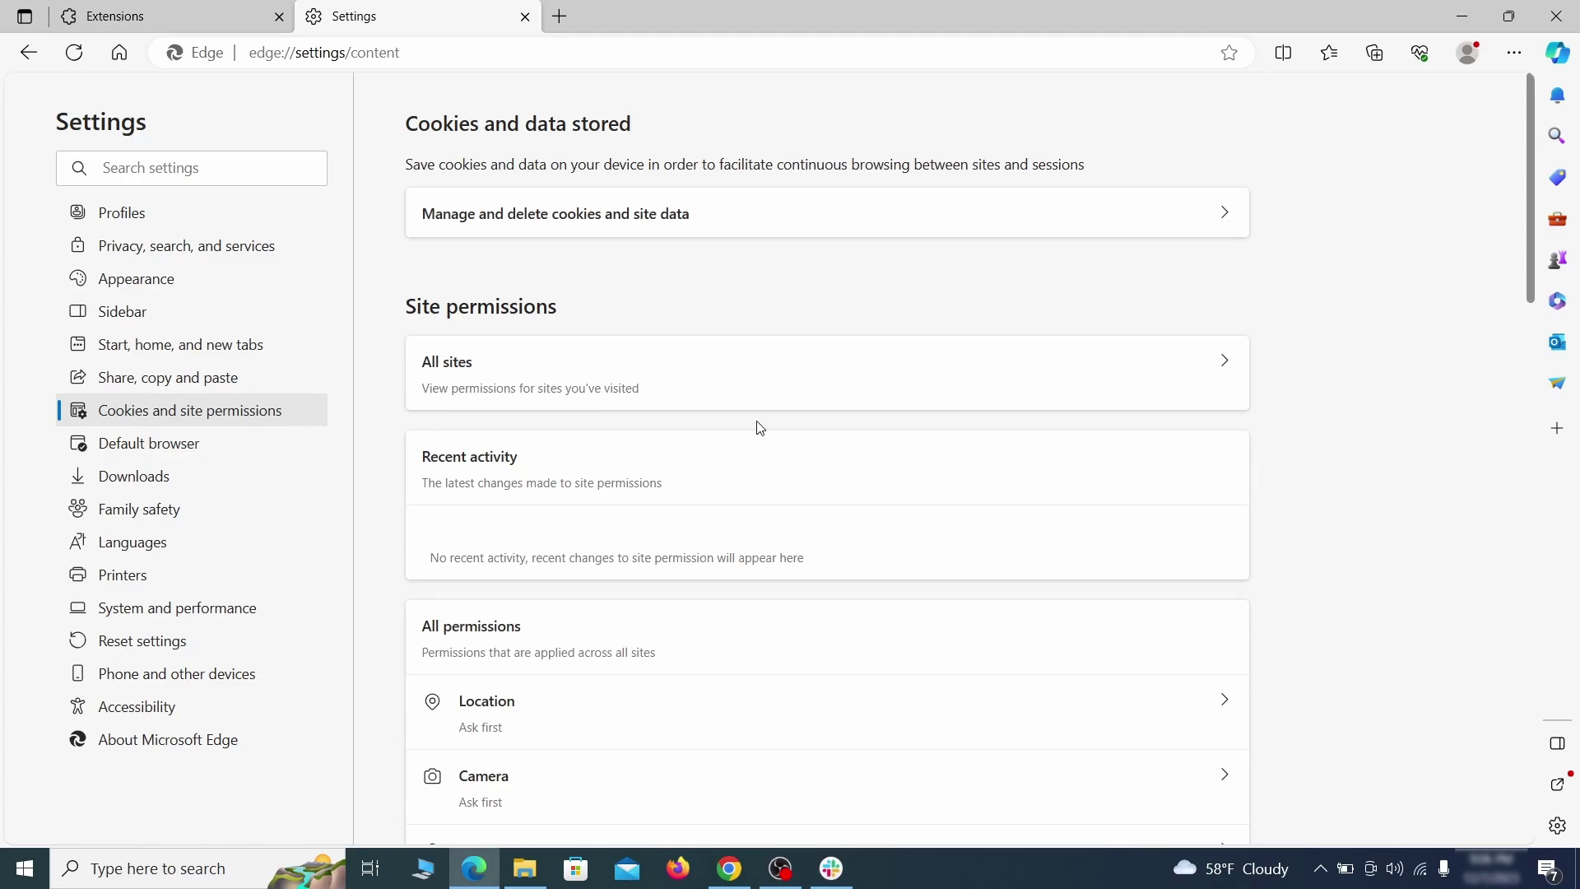
{"action": "scroll", "coordinate": [758, 428], "scroll_direction": "down", "scroll_amount": 5}
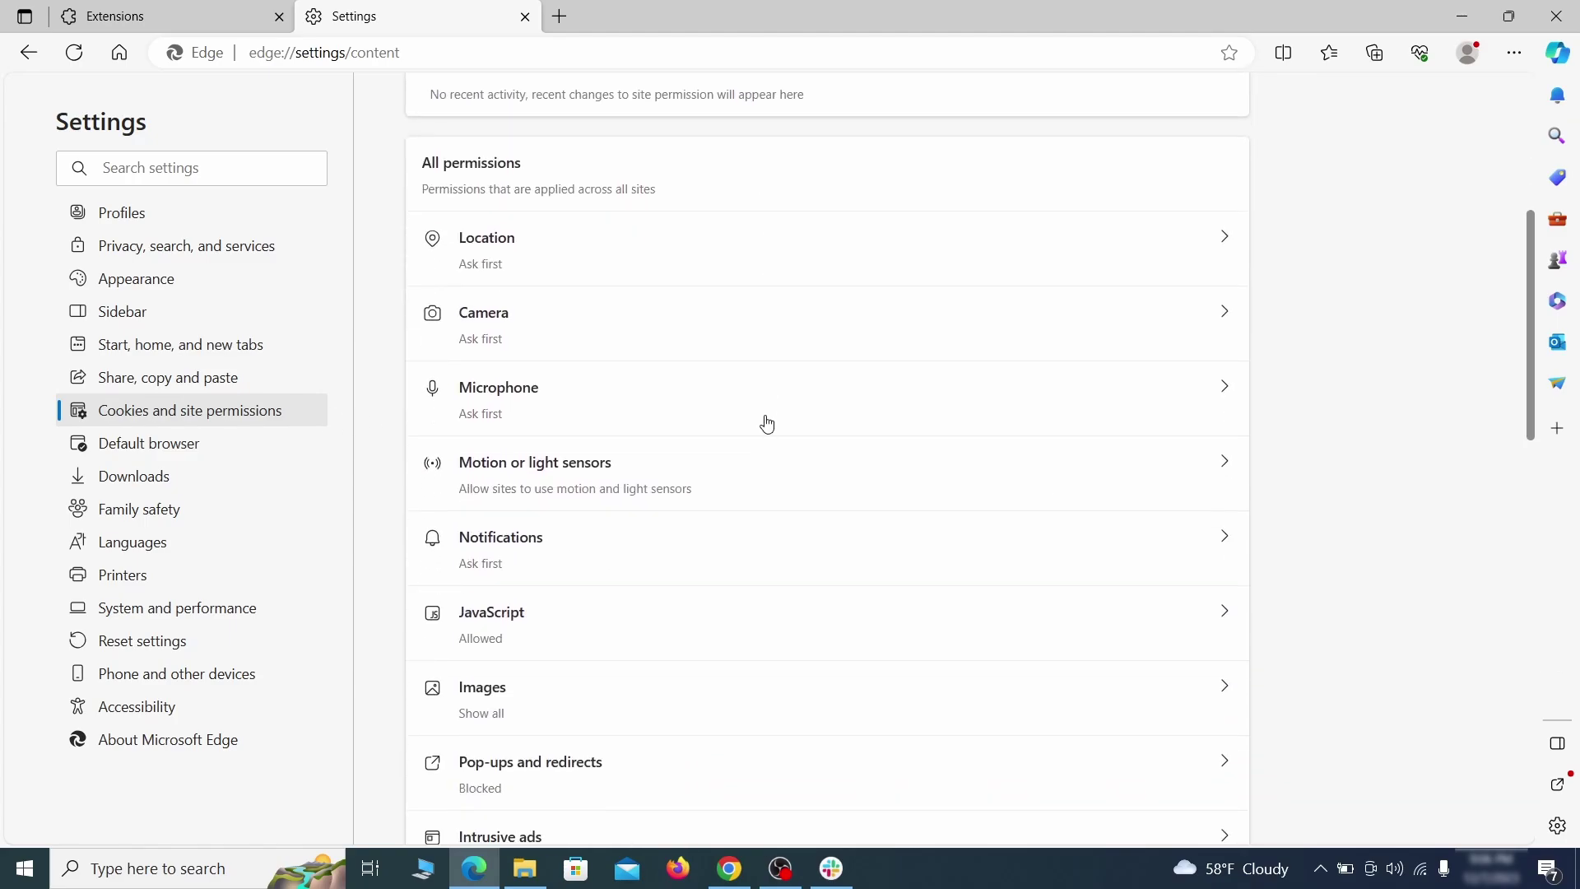
{"action": "scroll", "coordinate": [762, 428], "scroll_direction": "down", "scroll_amount": 1}
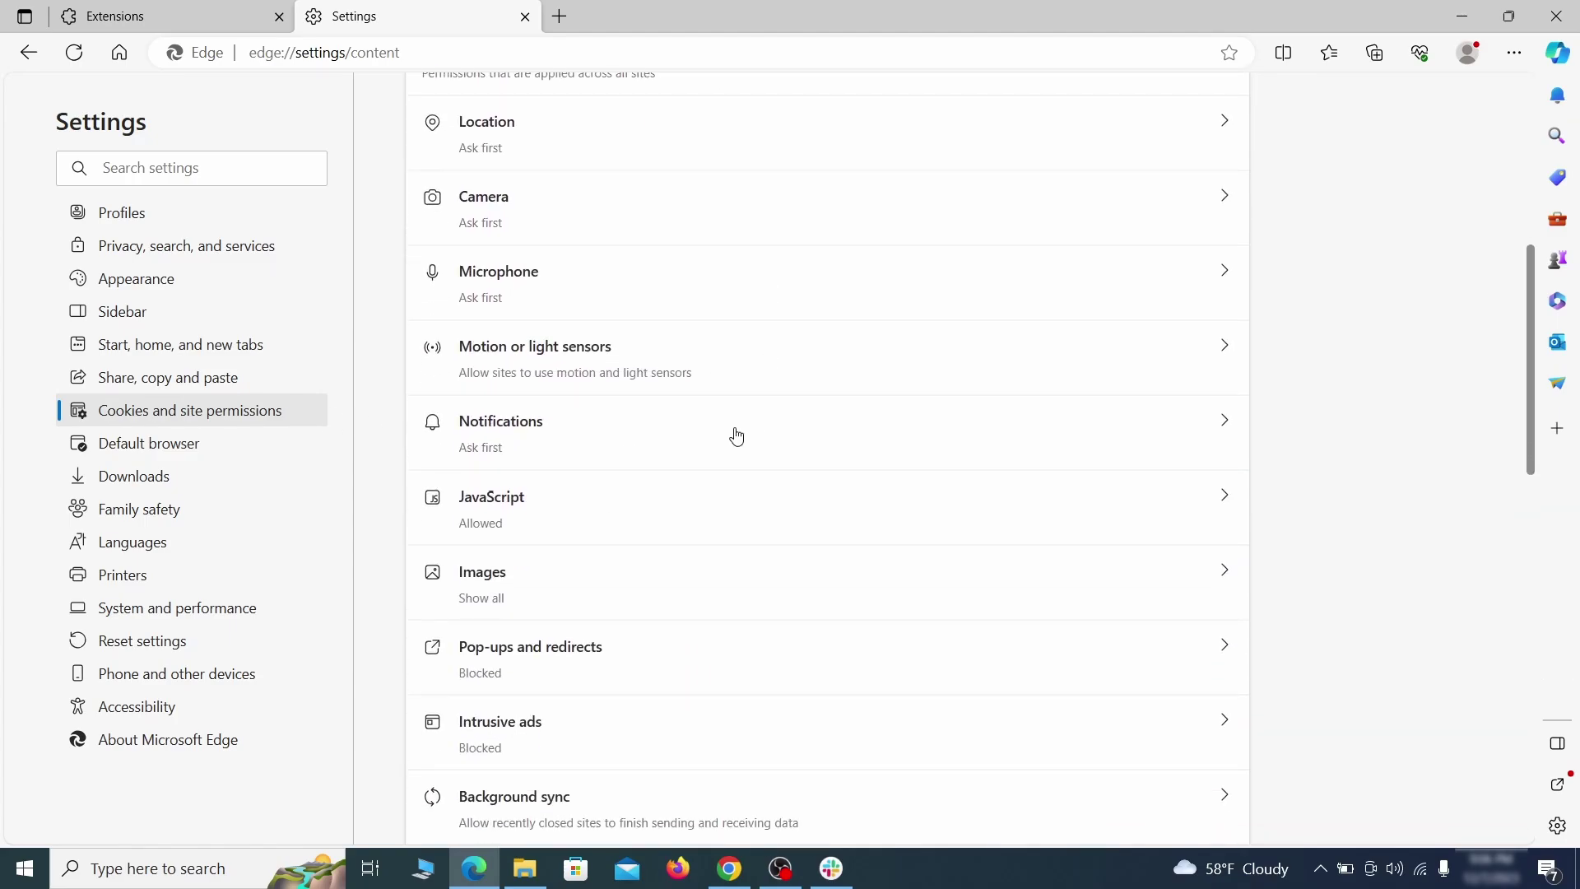
{"action": "left_click", "coordinate": [737, 436]}
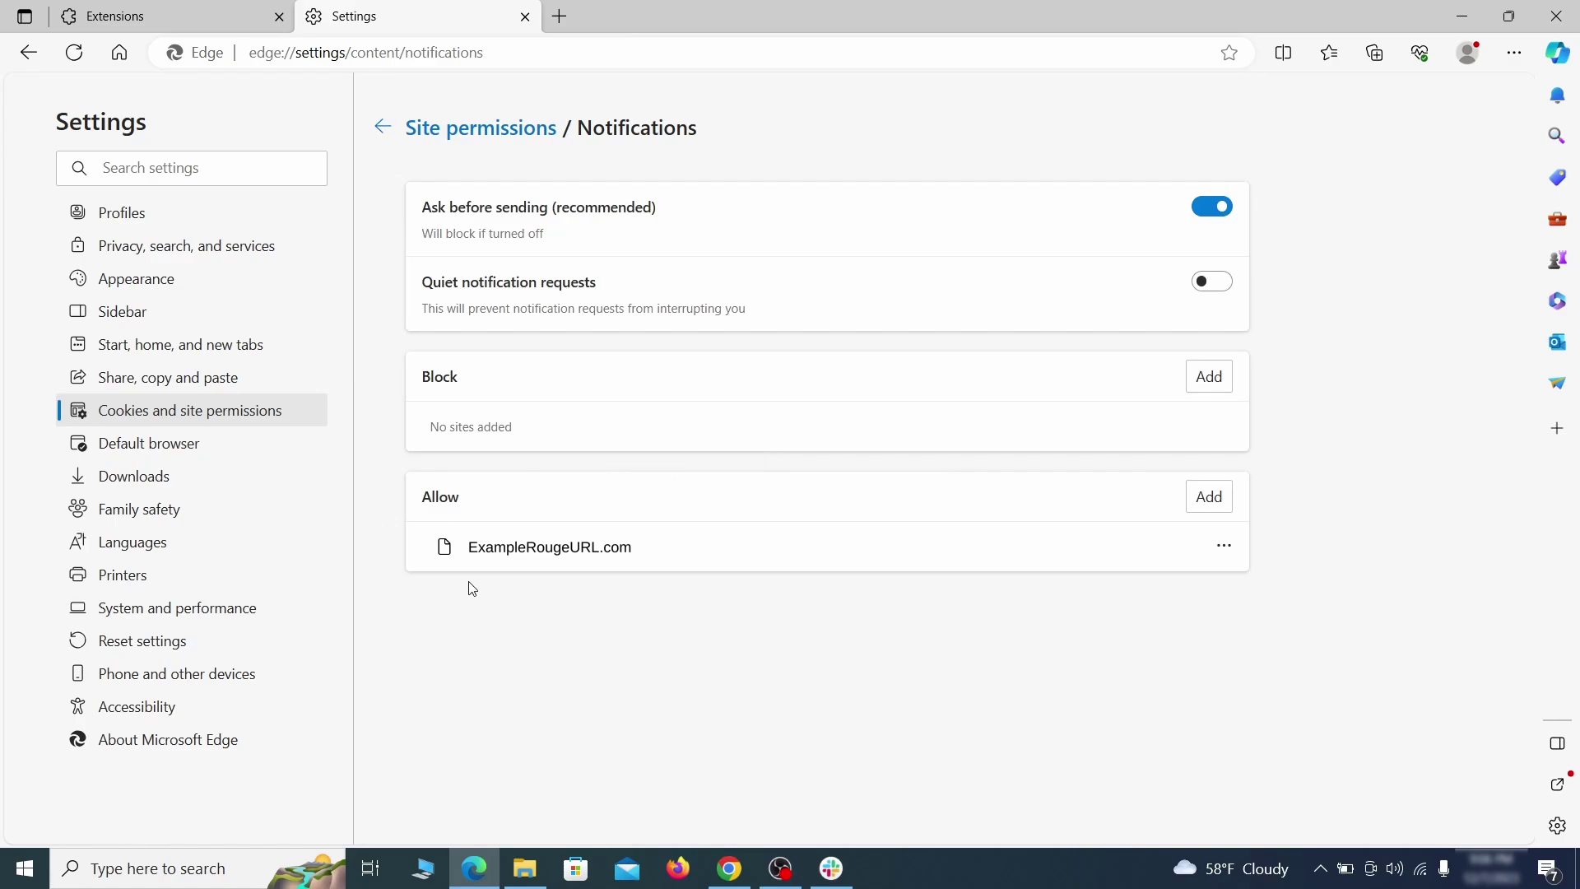
{"action": "left_click", "coordinate": [1223, 546]}
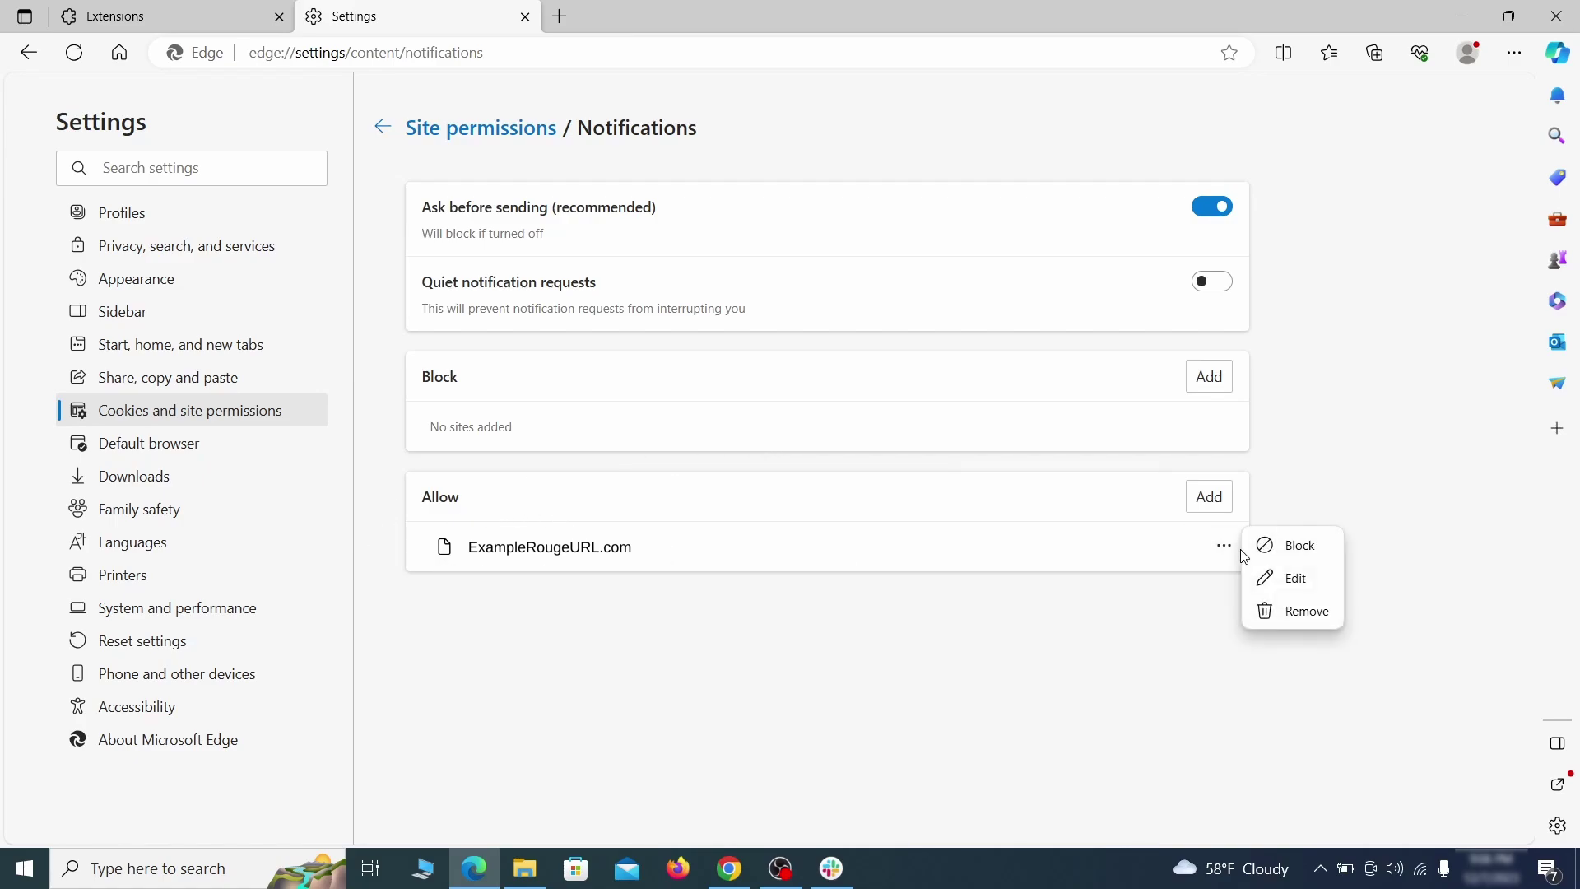
{"action": "left_click", "coordinate": [1297, 615]}
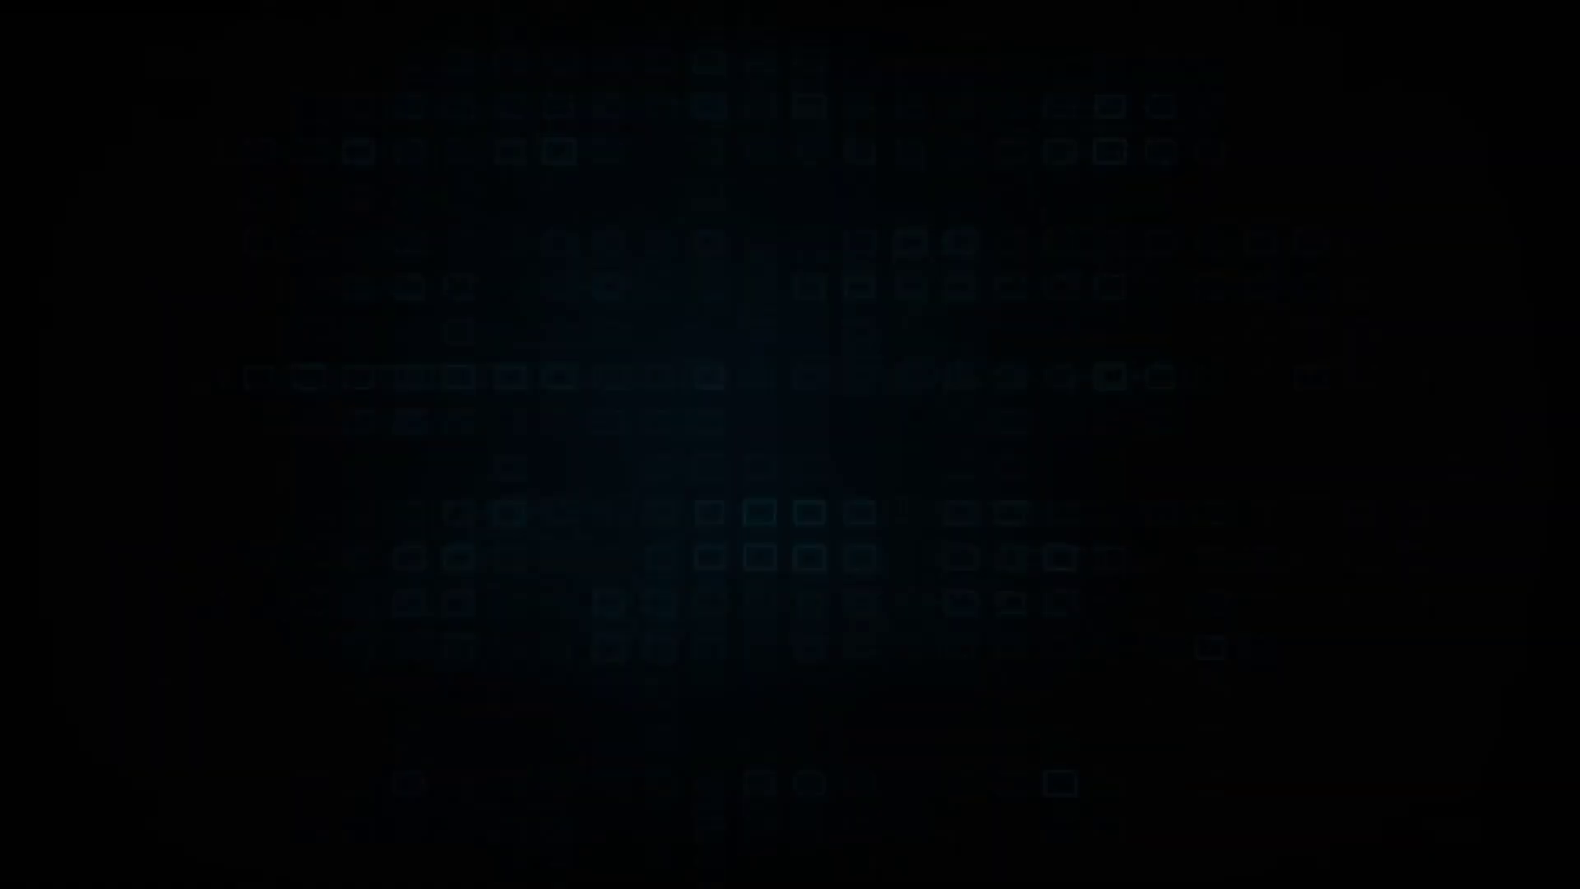